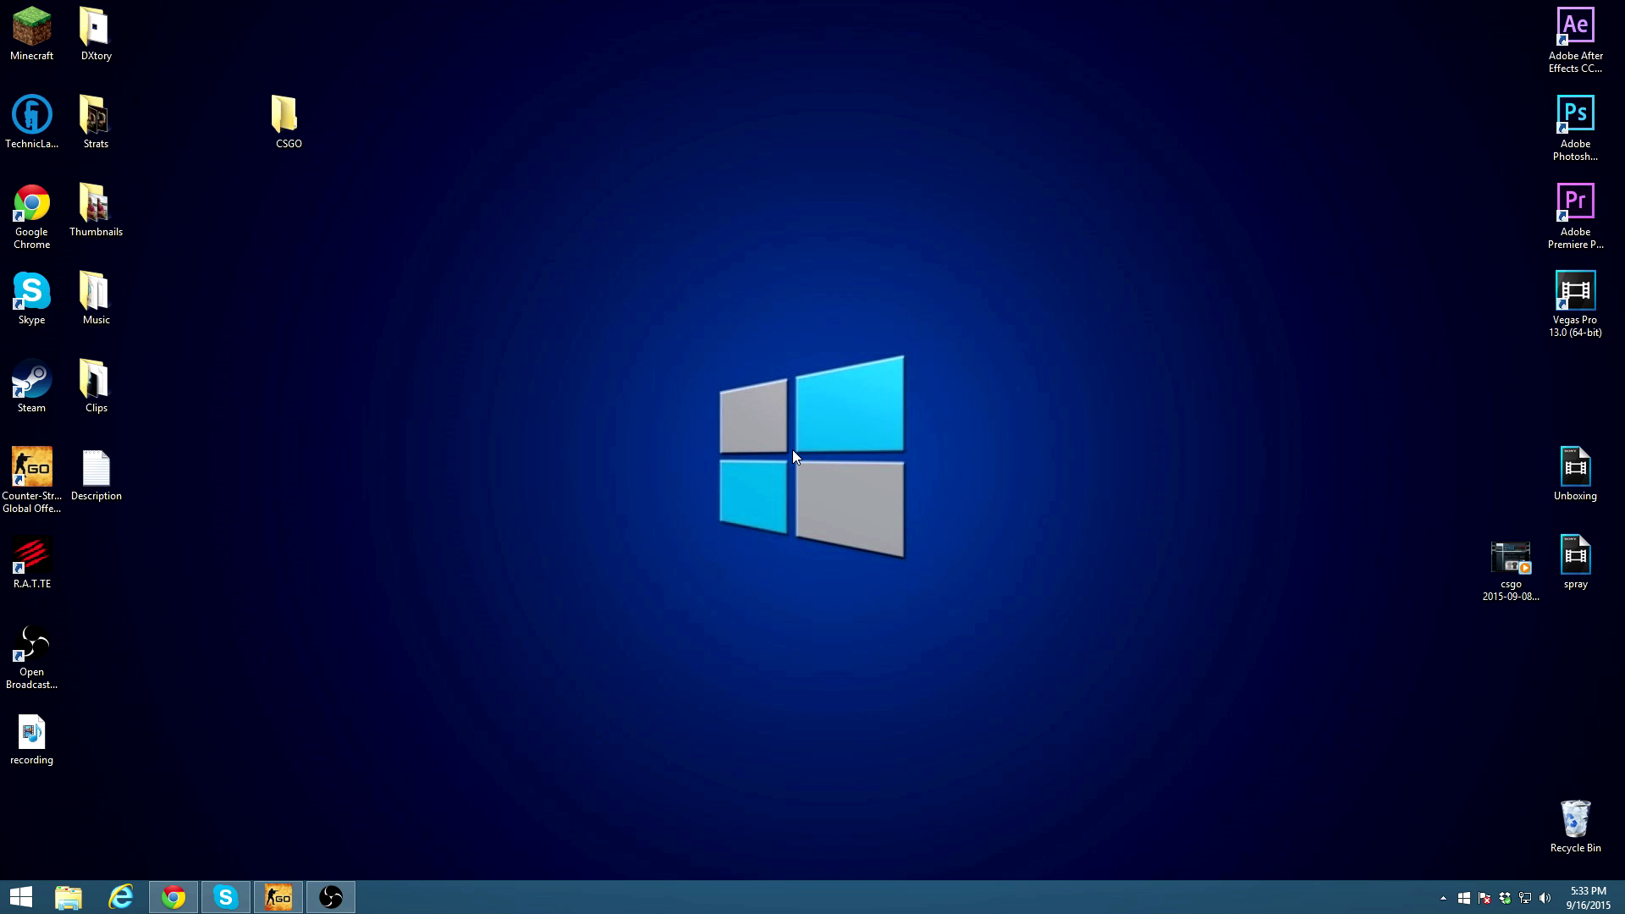
Step: Restore the Open Broadcaster Software window, still recording Scene 2, over the CS:GO menu
{"action": "left_click", "coordinate": [330, 897]}
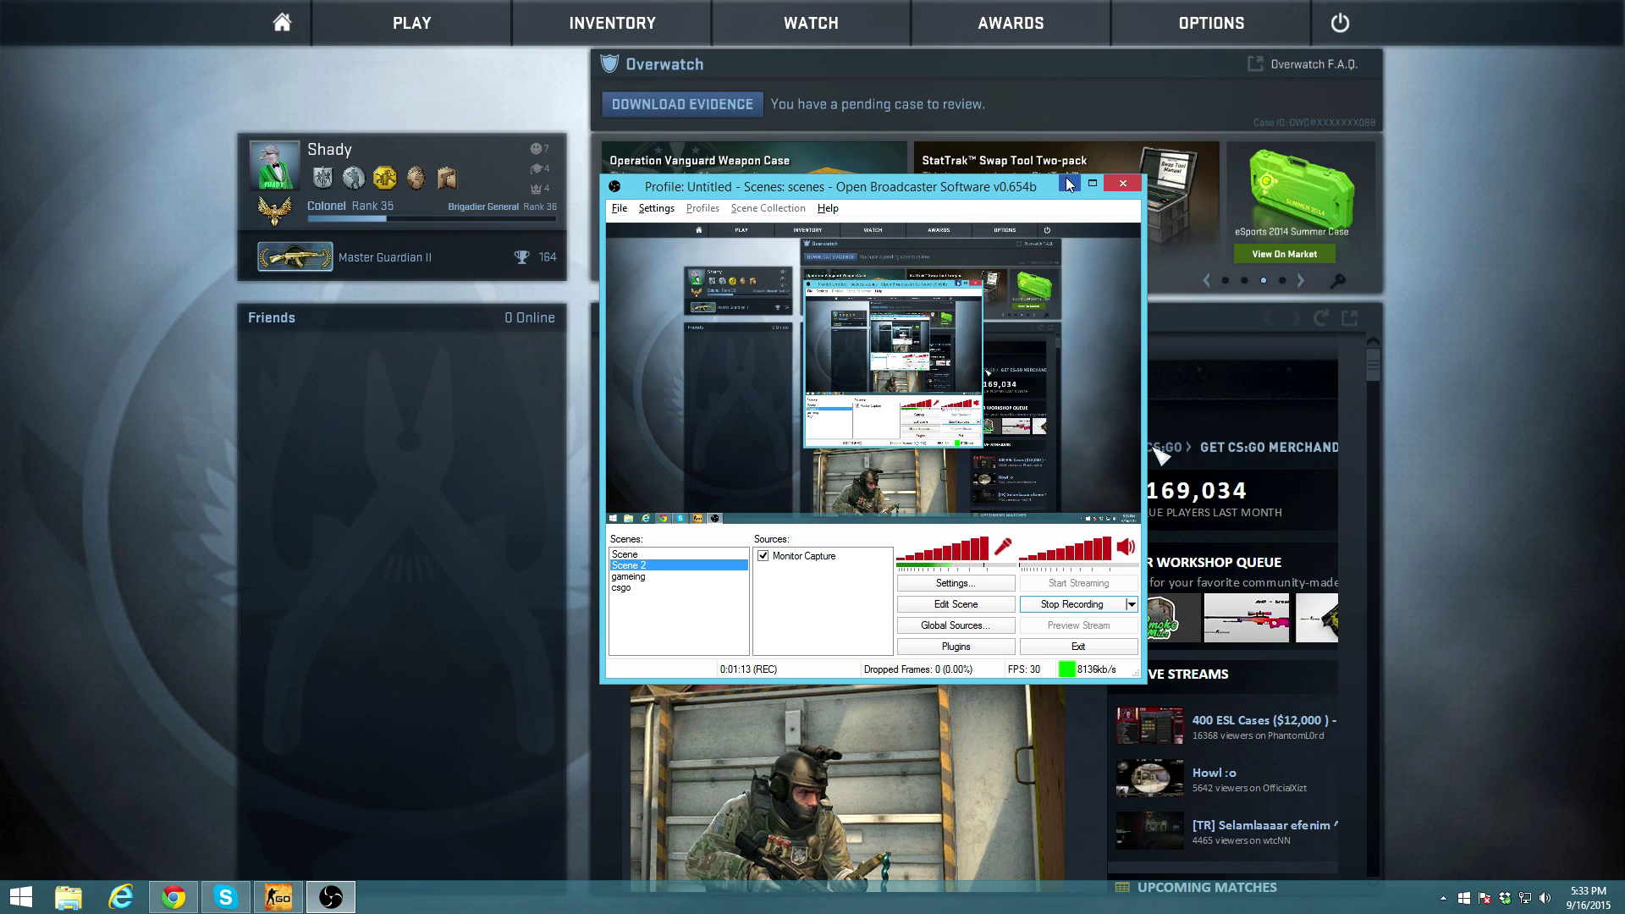
Step: Alt+Tab from OBS over to Counter-Strike, leaving the recording running
{"action": "key", "text": "alt+Tab"}
{"action": "key", "text": "alt+Tab"}
{"action": "key", "text": "alt+Tab"}
{"action": "key", "text": "alt+Tab"}
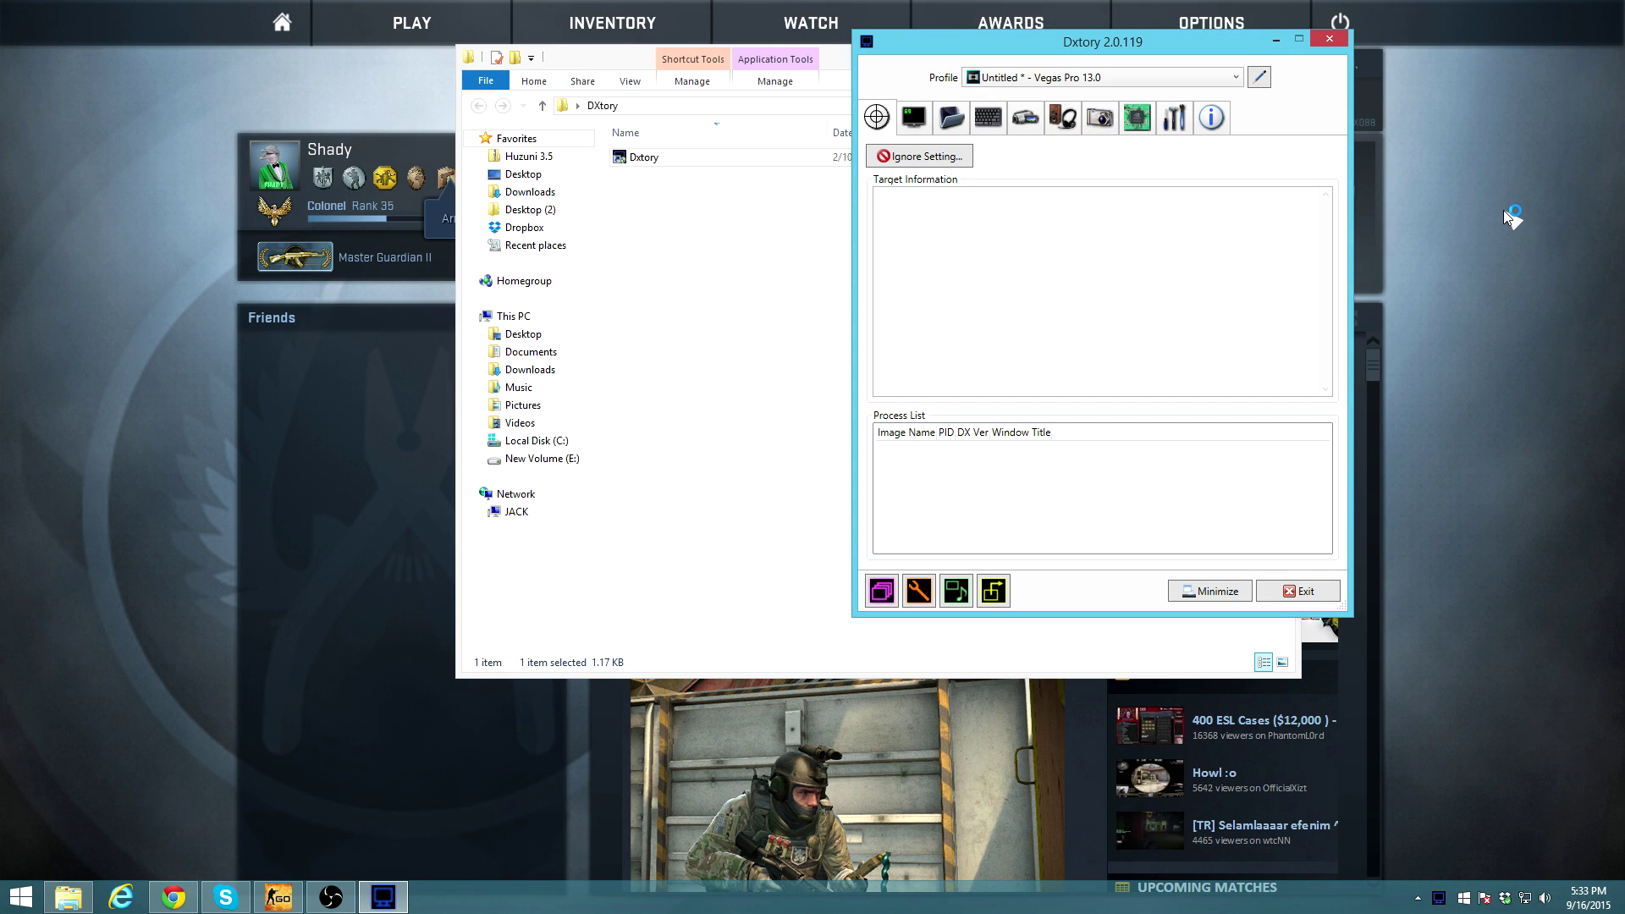
Step: Quit Counter-Strike: Global Offensive and close the DXtory folder window
{"action": "left_click", "coordinate": [1340, 23]}
{"action": "left_click", "coordinate": [899, 568]}
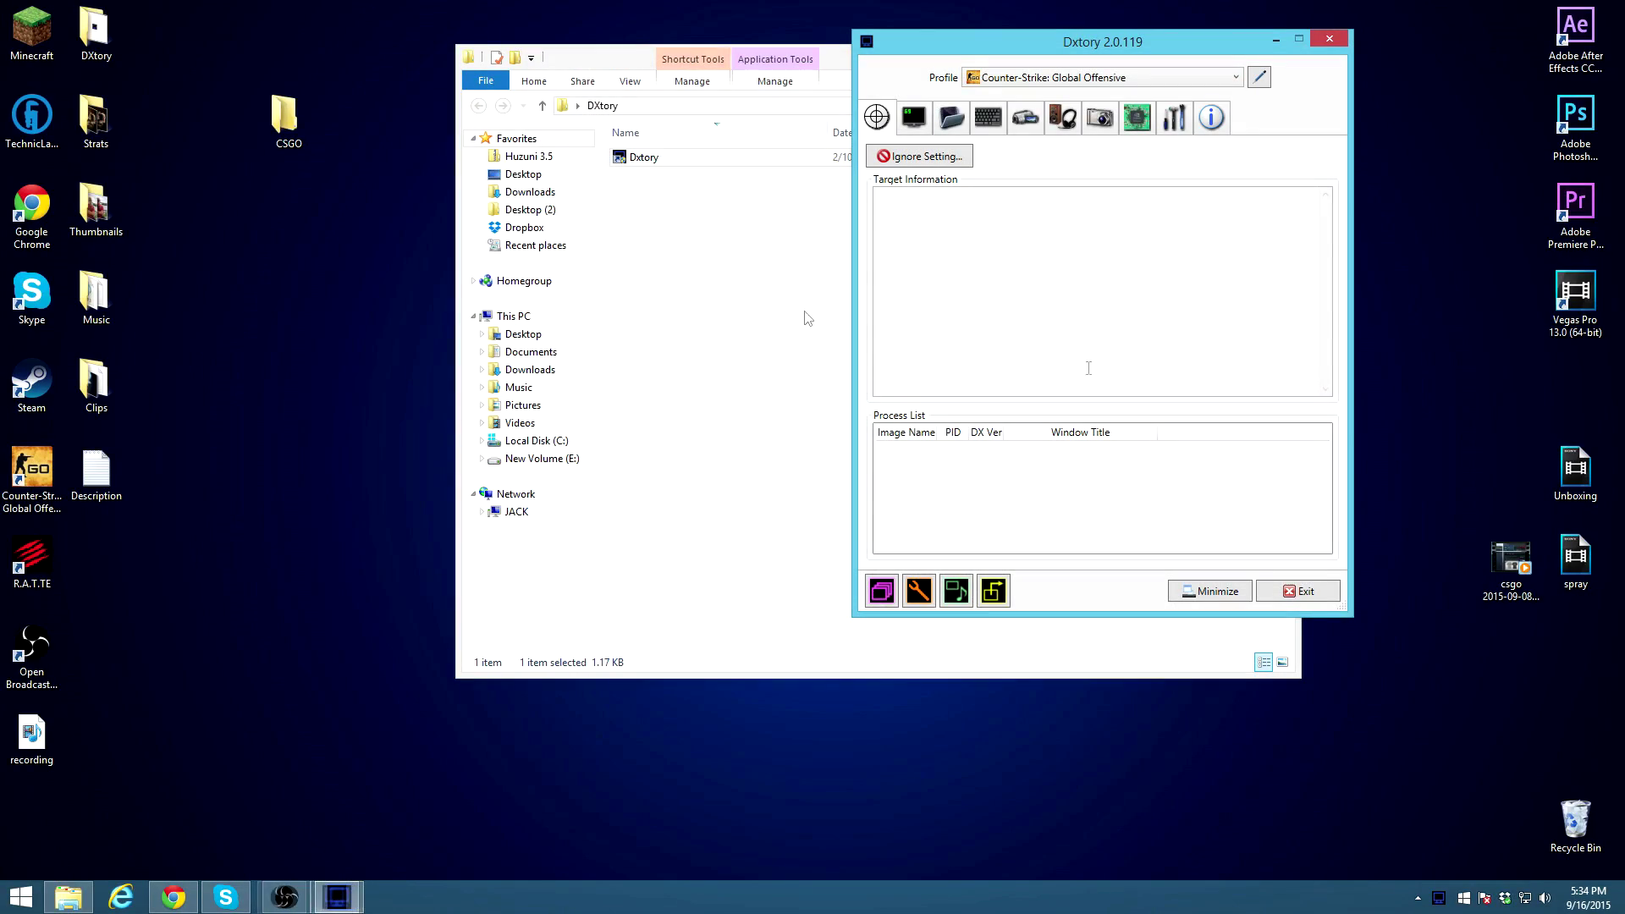
{"action": "left_click", "coordinate": [641, 66]}
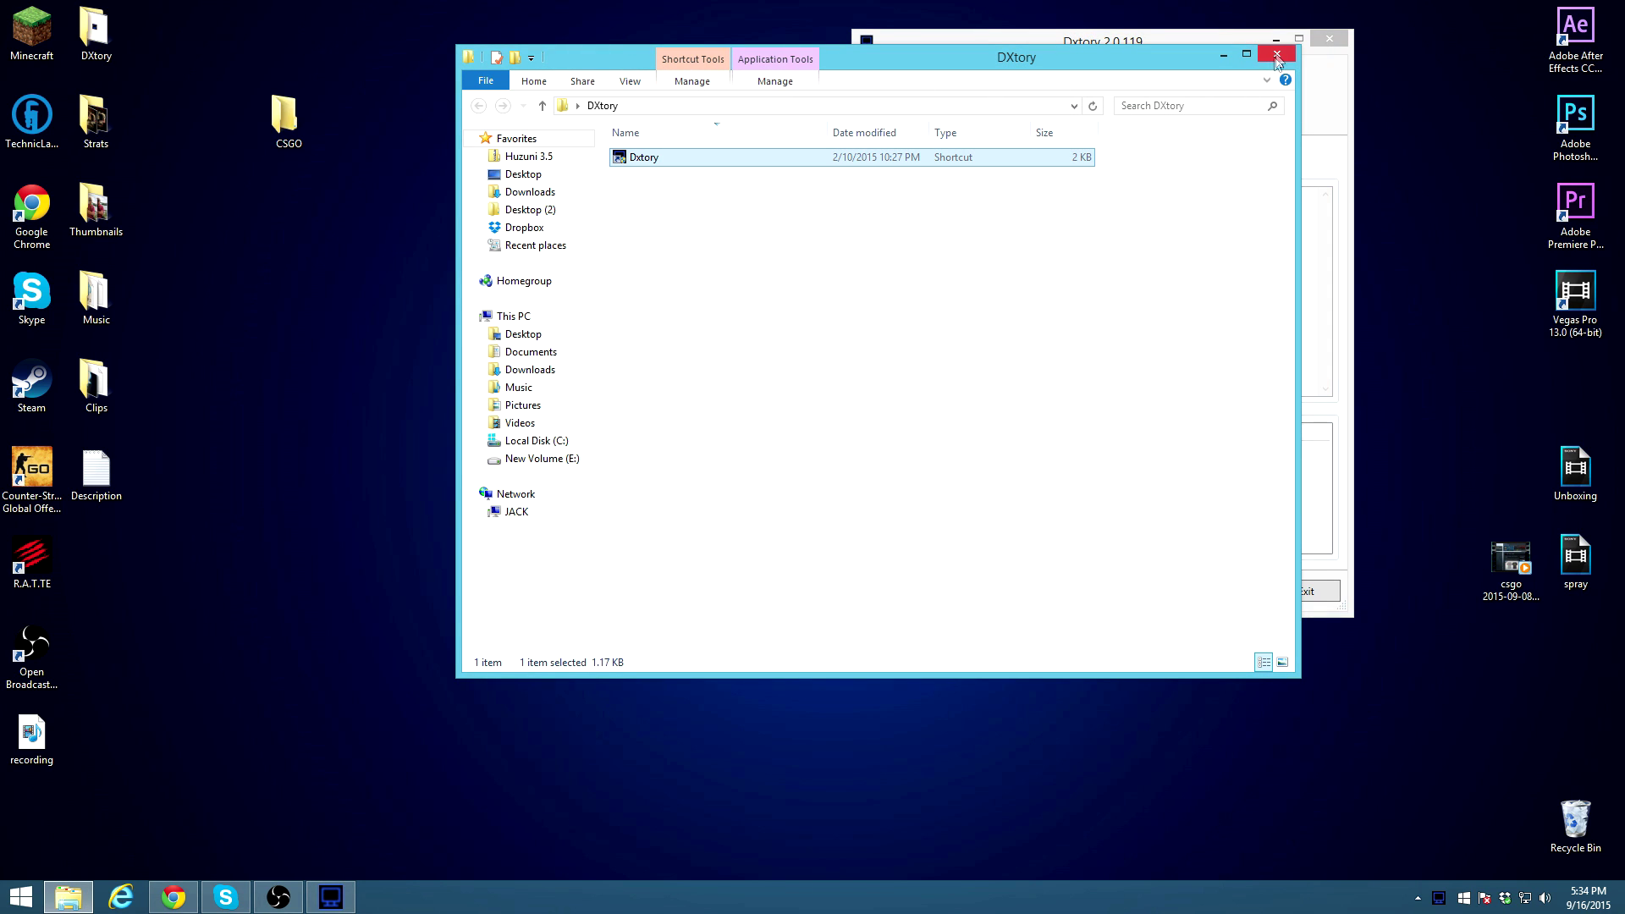
{"action": "left_click", "coordinate": [1279, 53]}
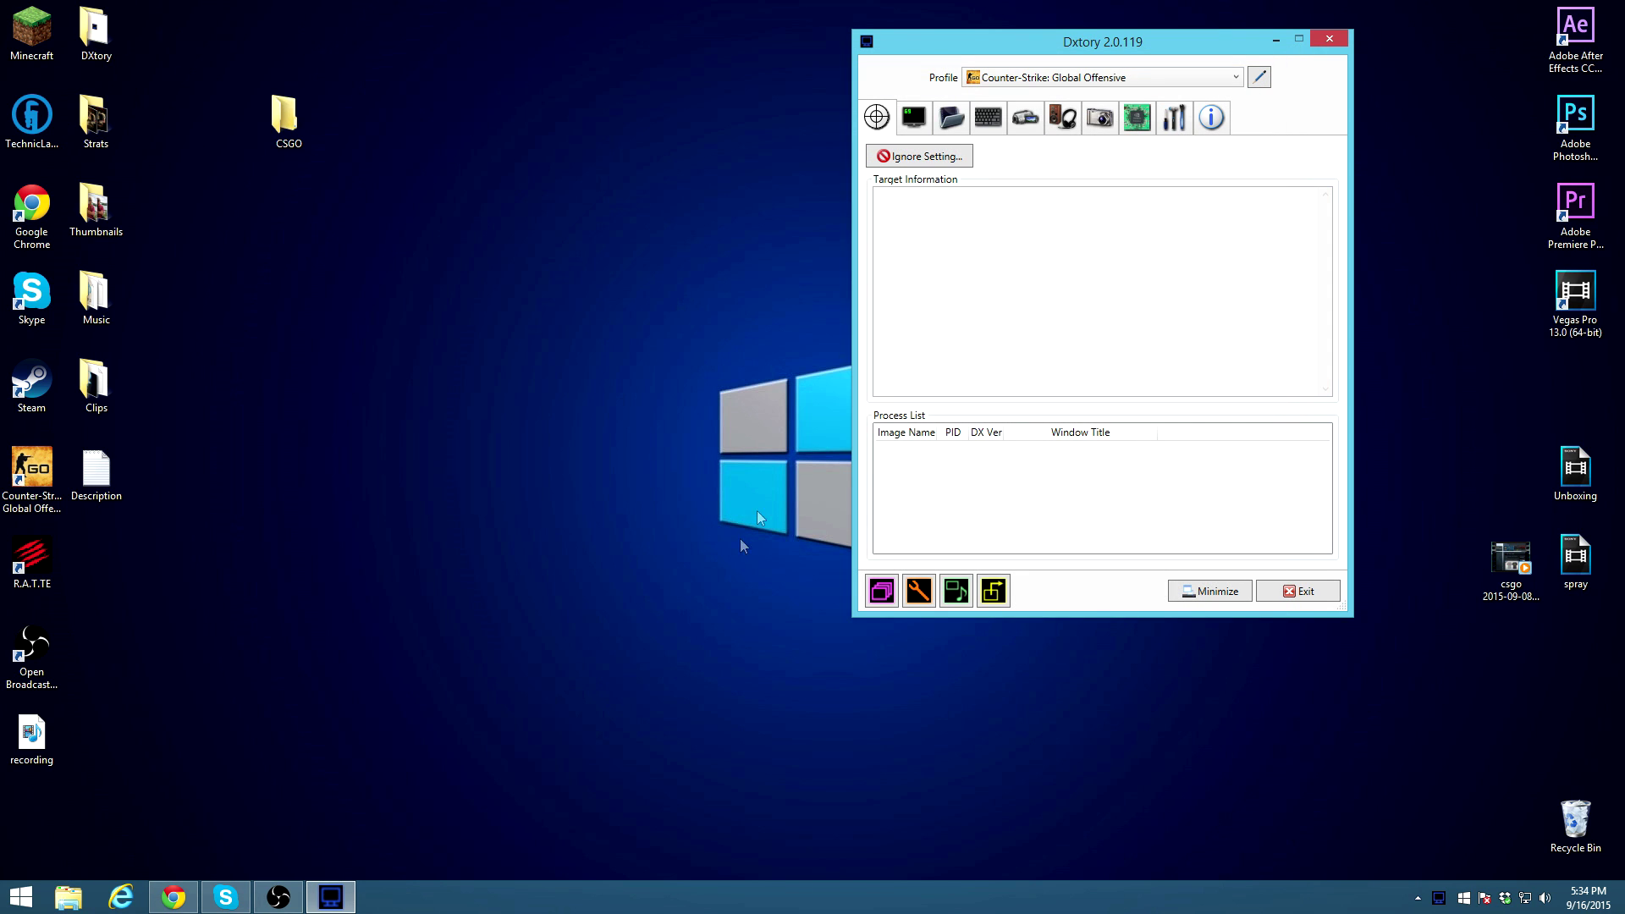
Step: Centre the Dxtory window on screen and switch its profile to Default
{"action": "left_click_drag", "start_coordinate": [1049, 34], "coordinate": [782, 103]}
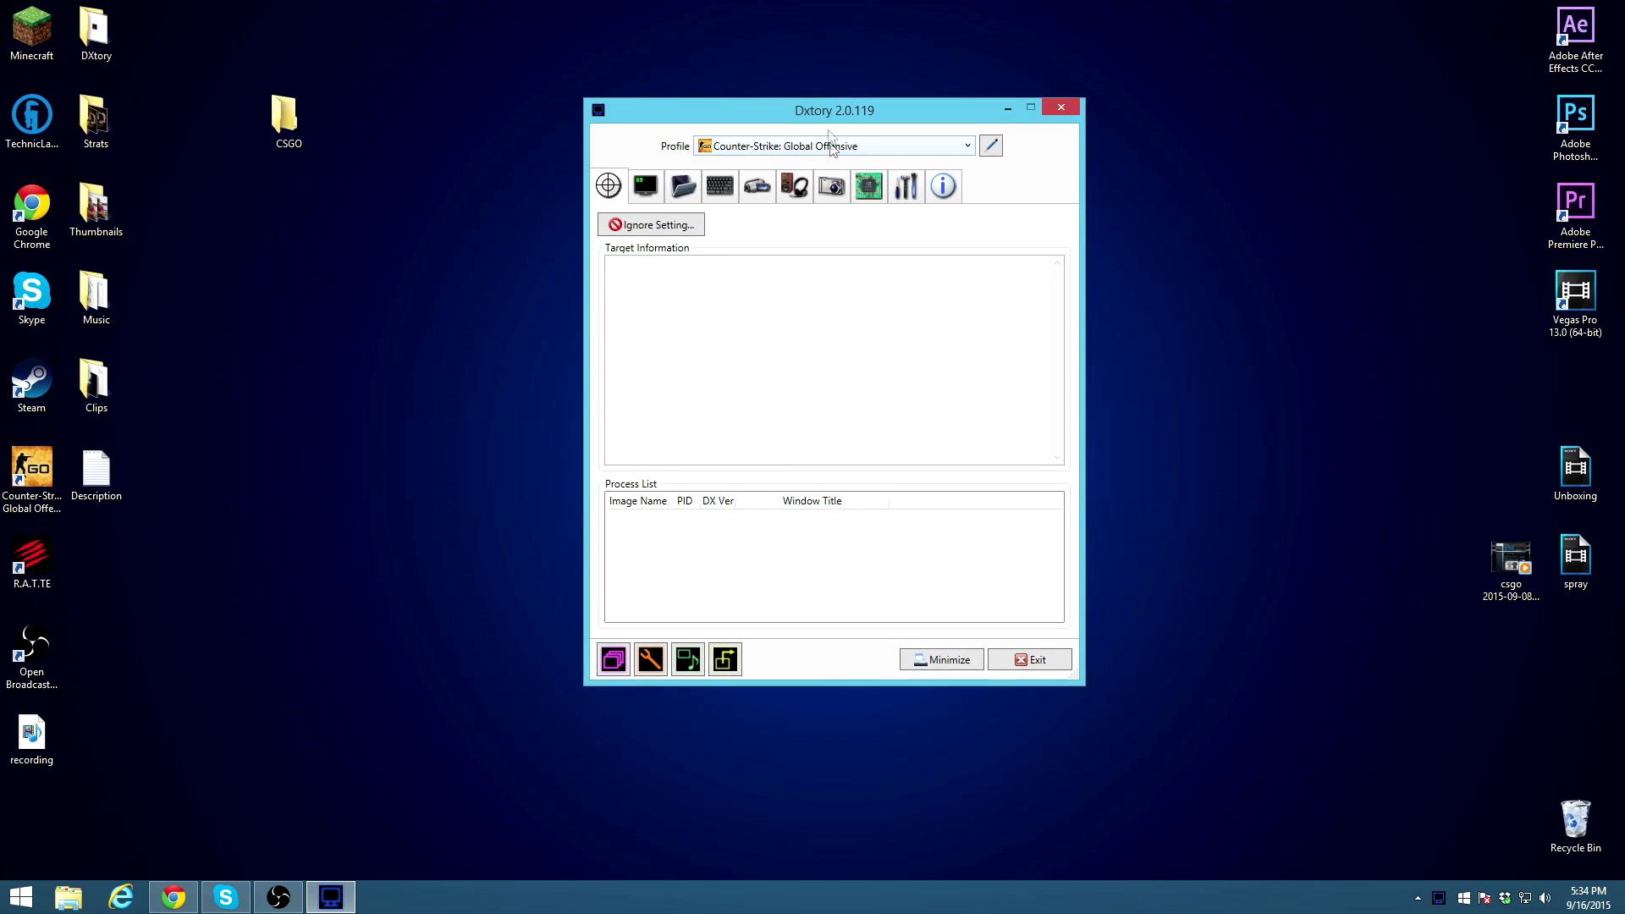
{"action": "left_click", "coordinate": [779, 146]}
{"action": "left_click", "coordinate": [778, 164]}
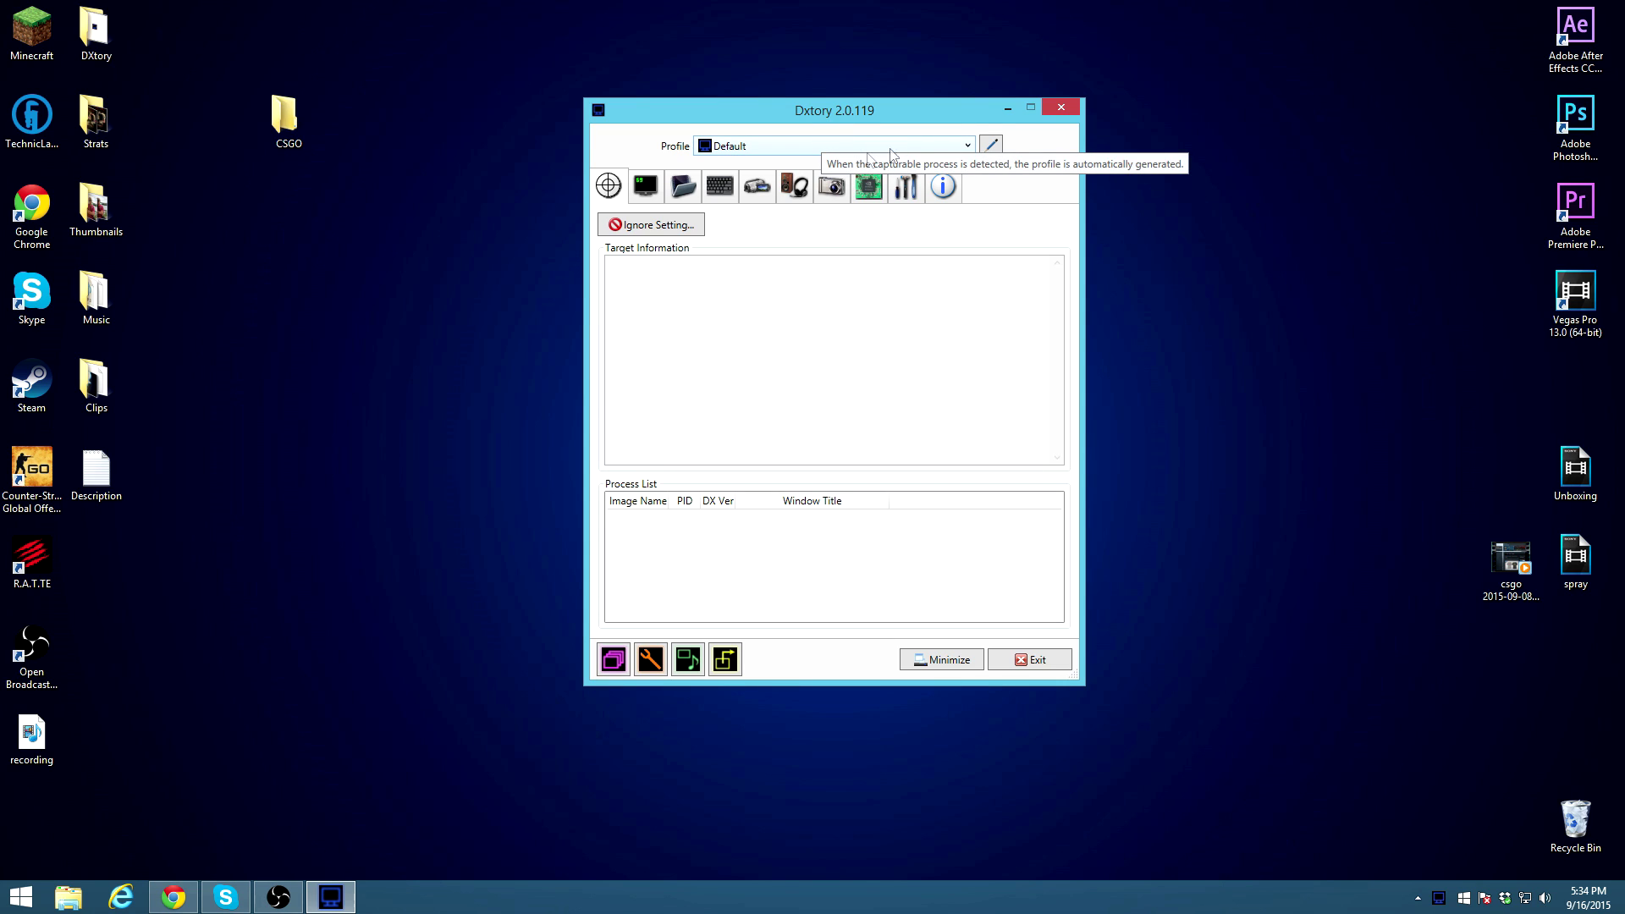
Step: Select the Counter-Strike: Global Offensive profile in Dxtory and view its Overlay settings
{"action": "left_click", "coordinate": [800, 147]}
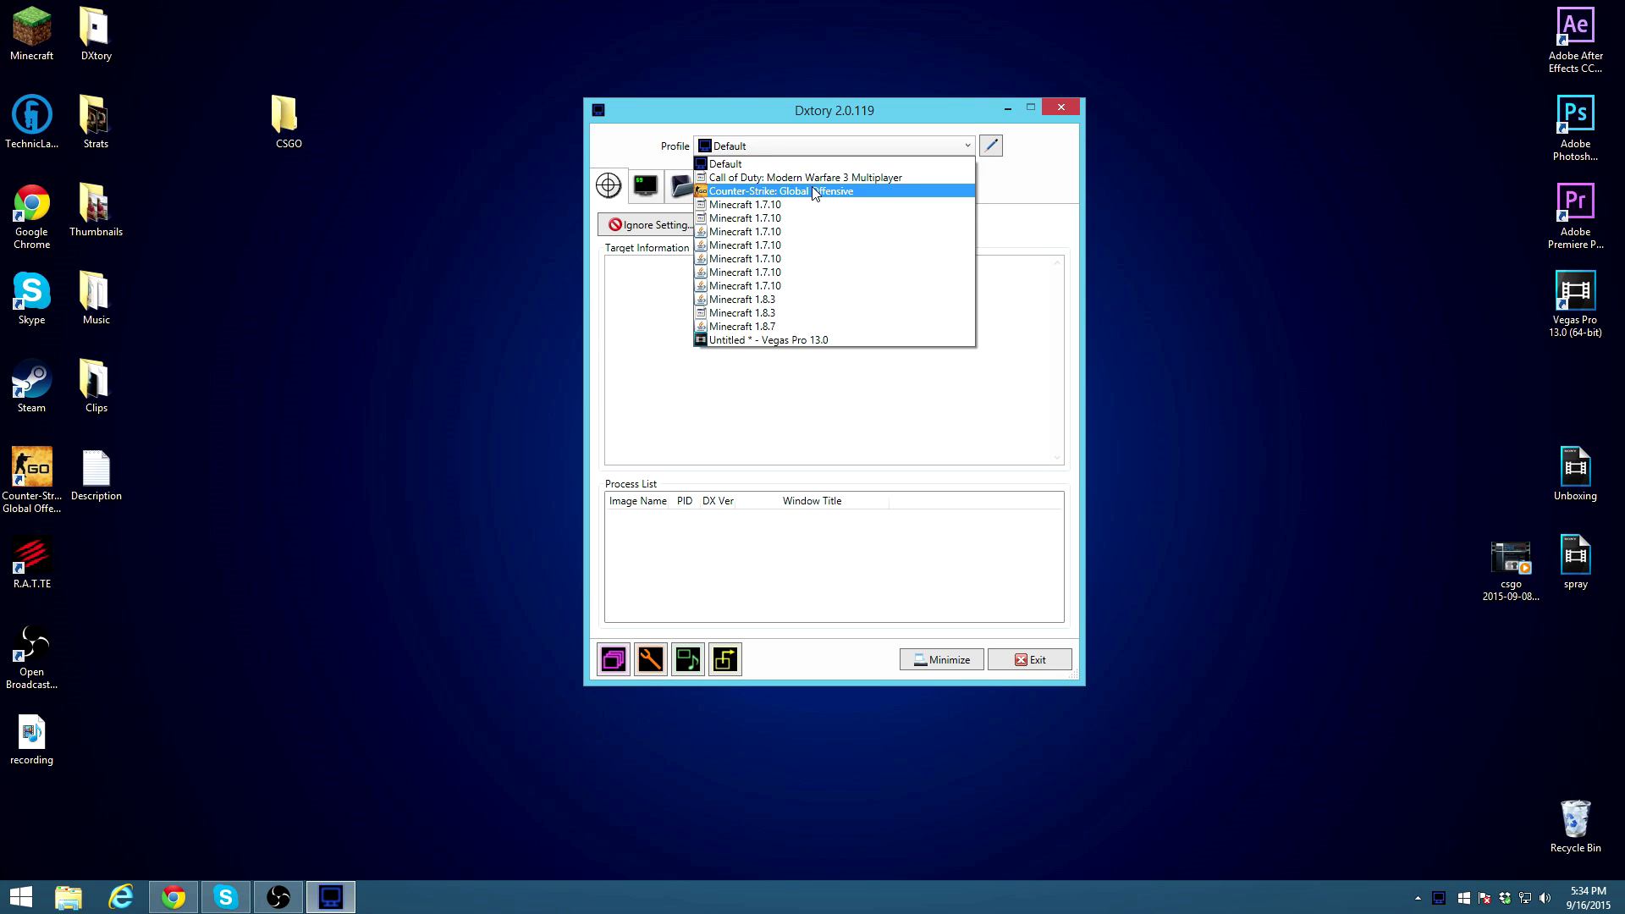
{"action": "left_click", "coordinate": [814, 191]}
{"action": "left_click", "coordinate": [787, 146]}
{"action": "left_click", "coordinate": [786, 163]}
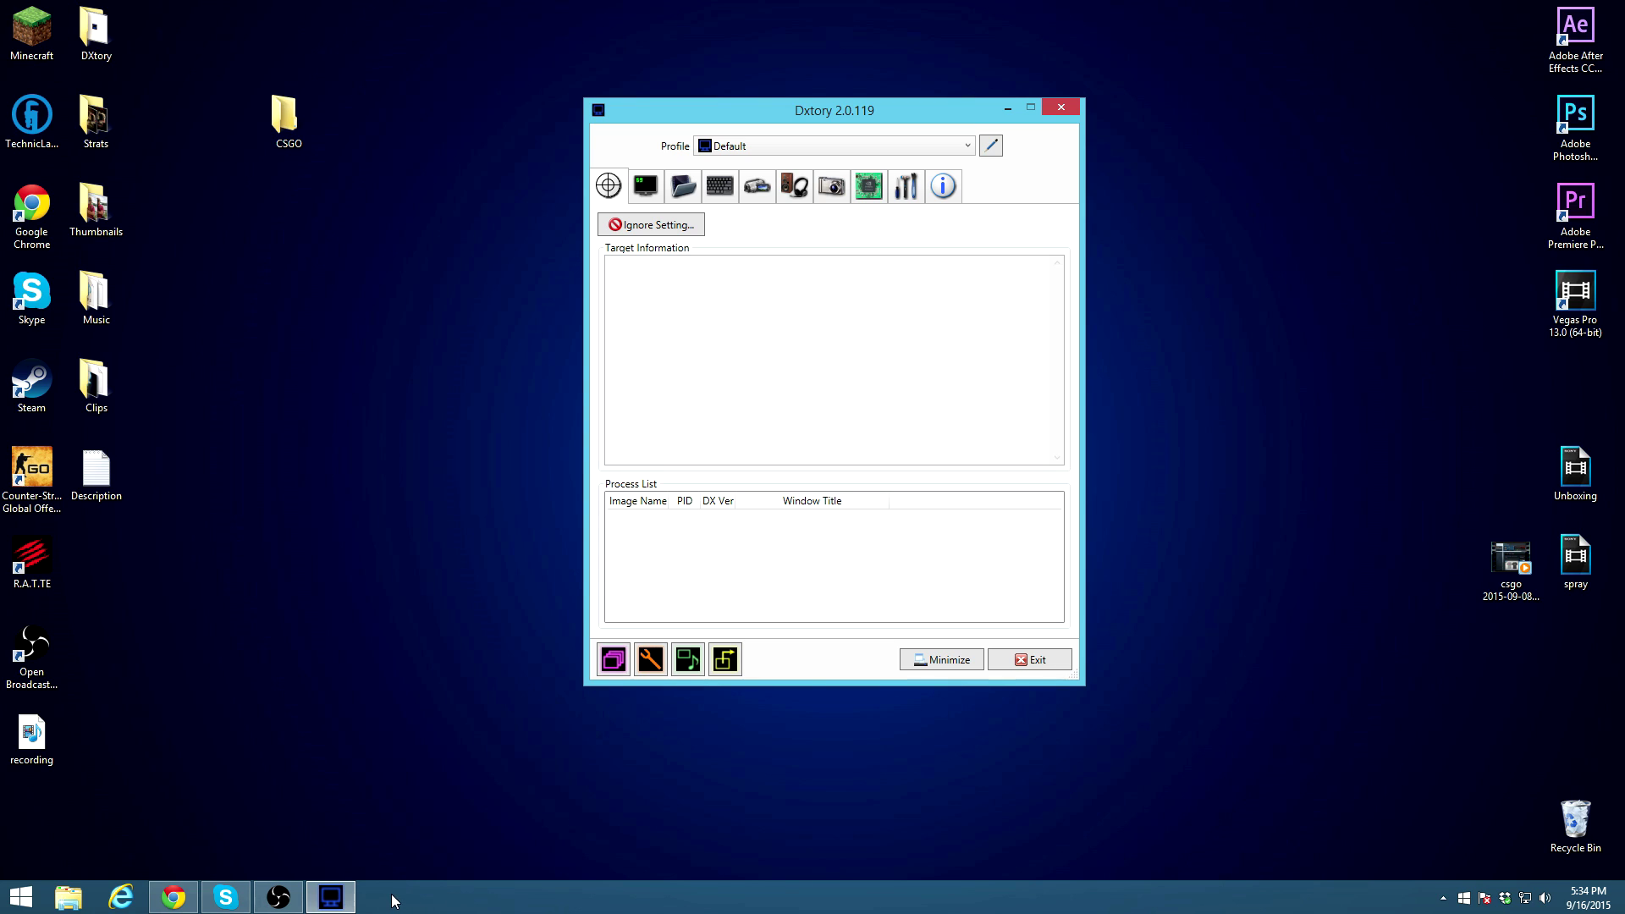
{"action": "left_click", "coordinate": [766, 146]}
{"action": "left_click", "coordinate": [759, 198]}
{"action": "left_click", "coordinate": [643, 193]}
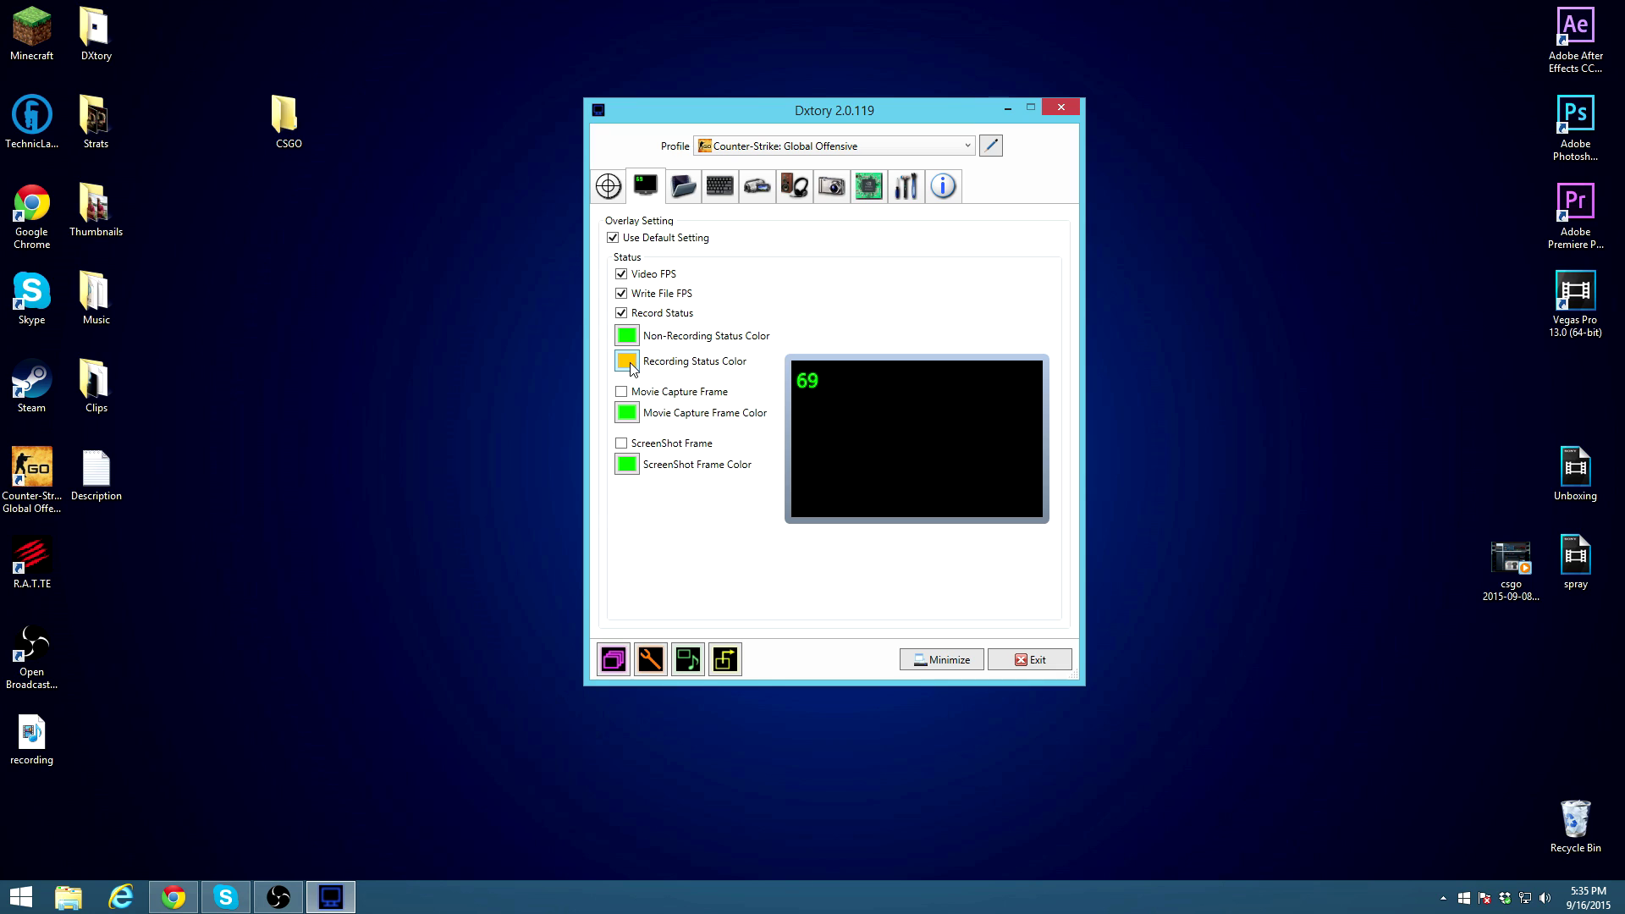
Step: Check that Dxtory saves movies to E:\Movies, then bring up This PC in File Explorer
{"action": "left_click", "coordinate": [689, 201]}
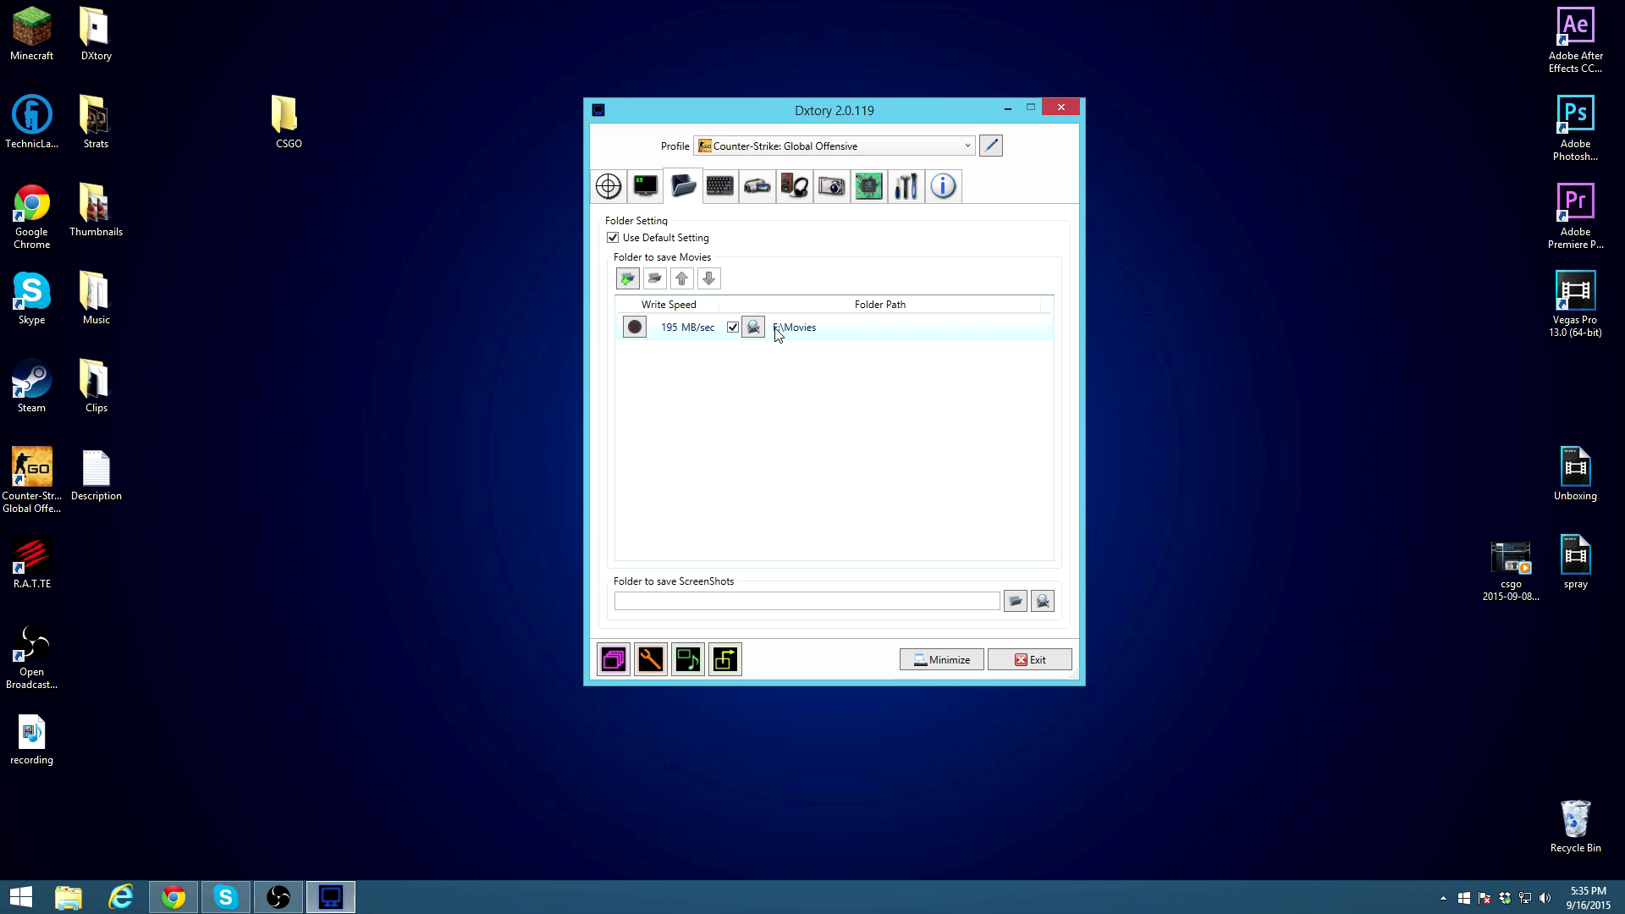
{"action": "left_click", "coordinate": [87, 891]}
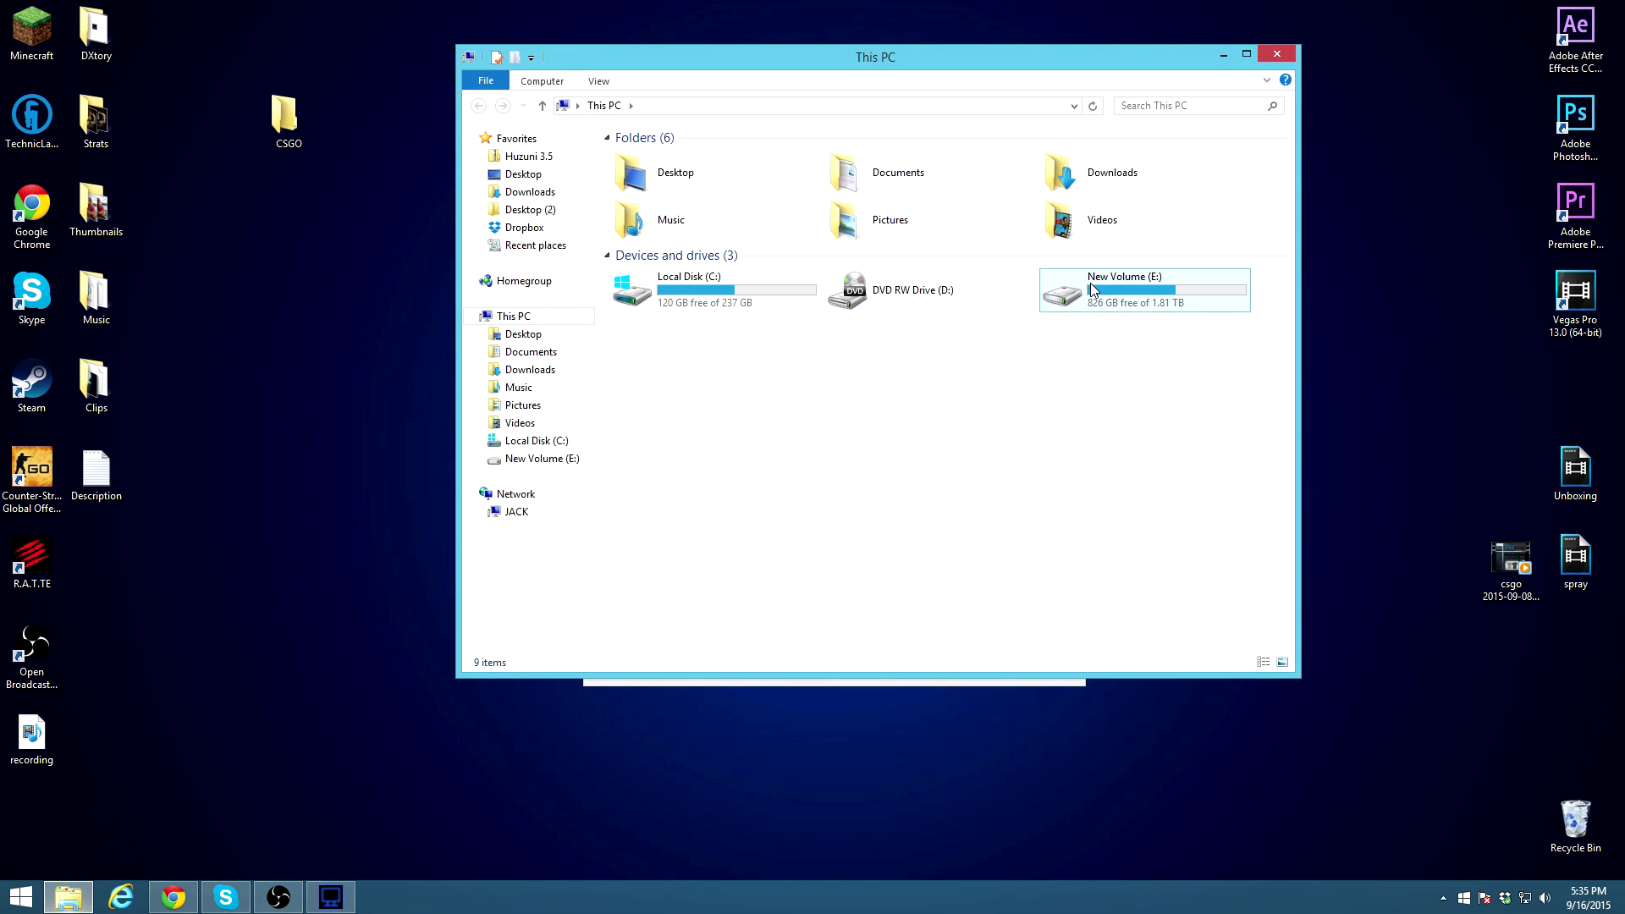
Step: Browse New Volume (E:)\Movies to review the 35 csgo recordings, then close Explorer
{"action": "double_click", "coordinate": [698, 290]}
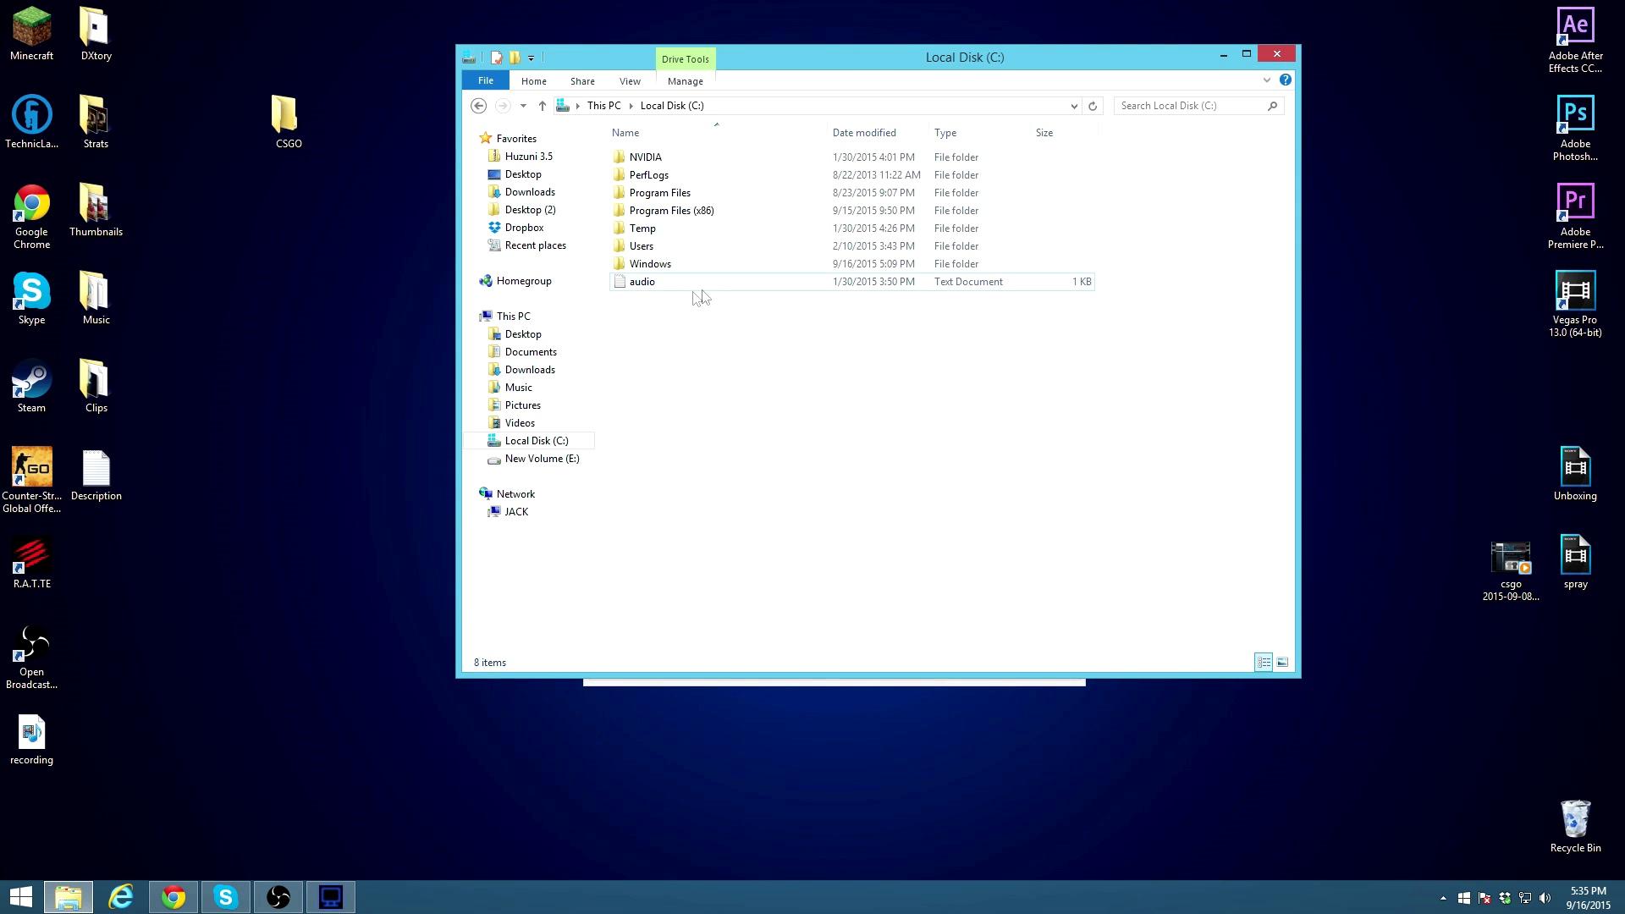
{"action": "left_click", "coordinate": [479, 107]}
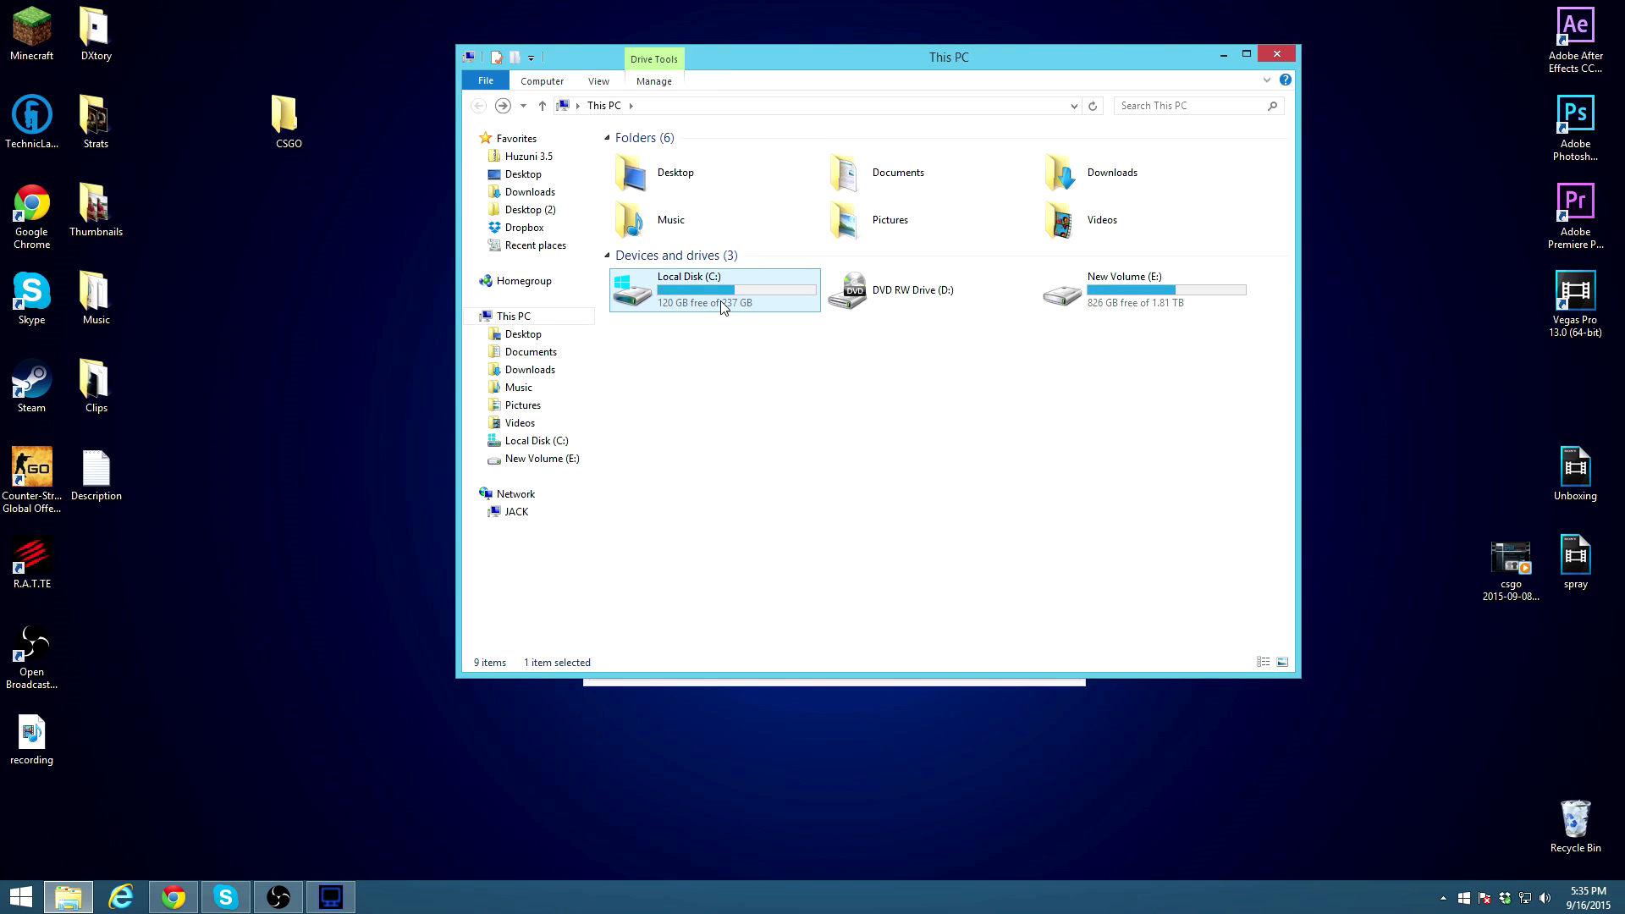
{"action": "double_click", "coordinate": [1091, 298]}
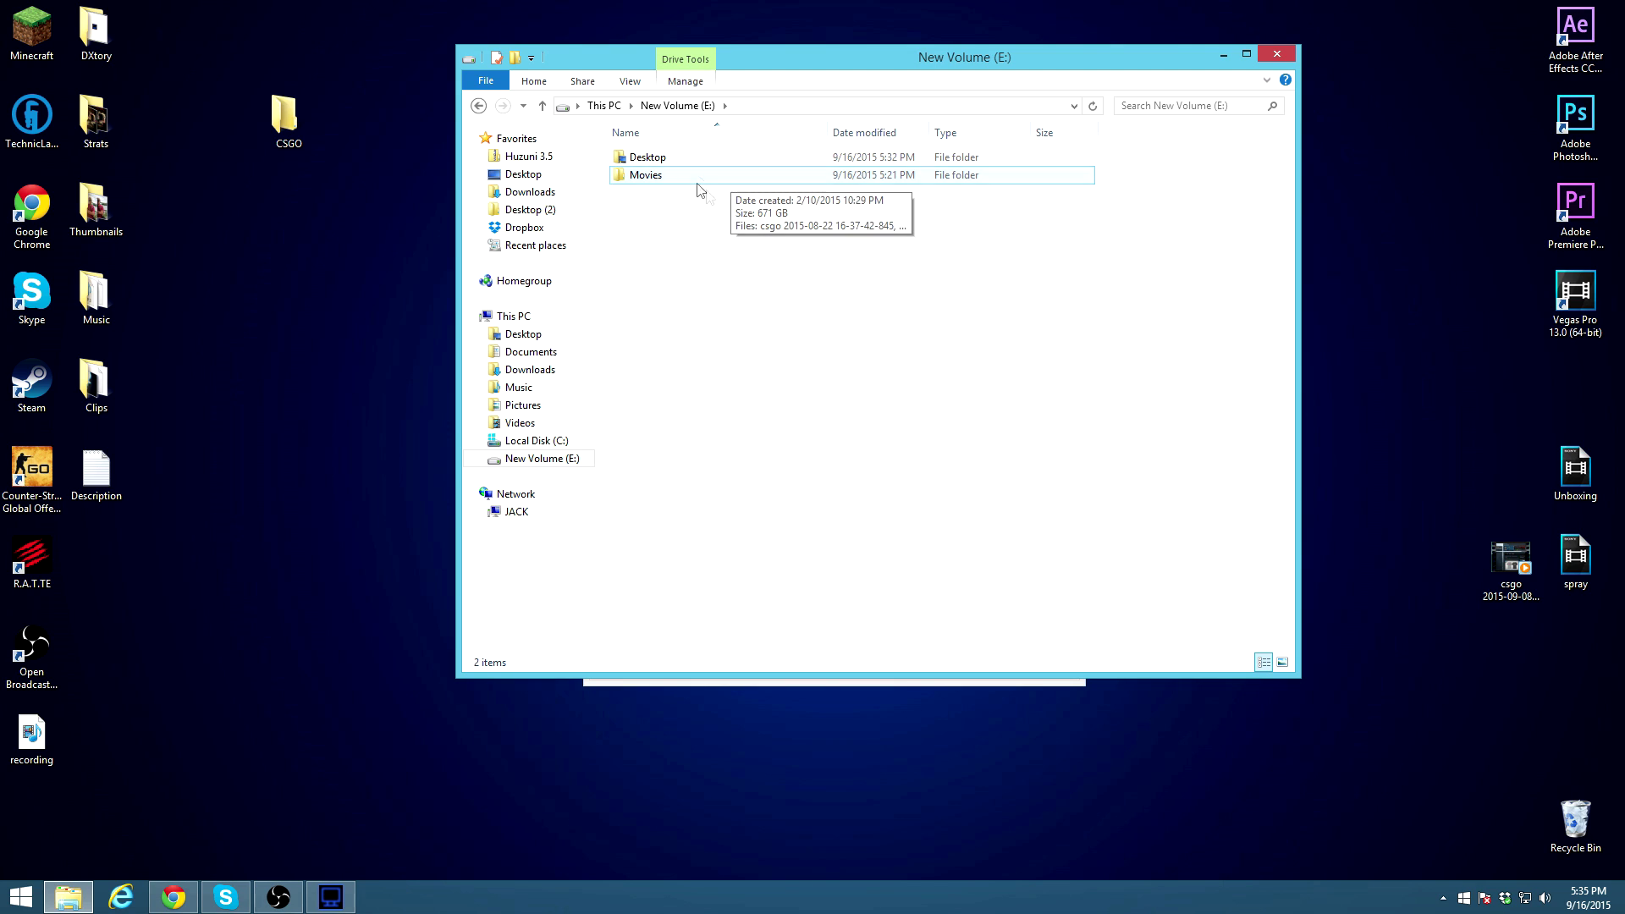
{"action": "double_click", "coordinate": [641, 176]}
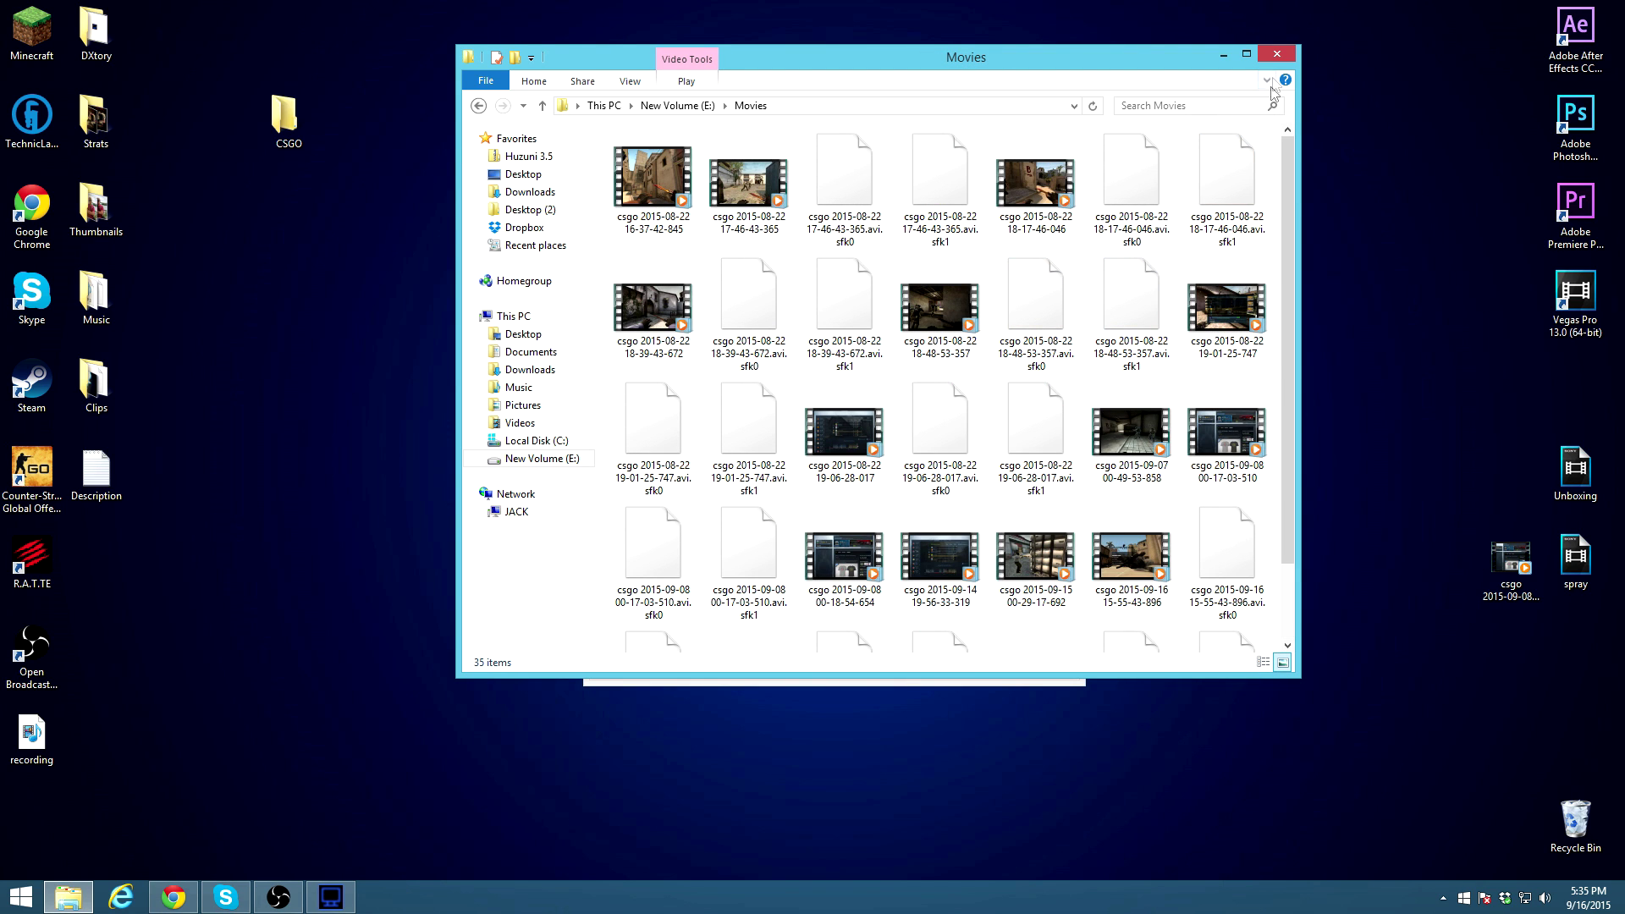
{"action": "scroll", "coordinate": [1227, 440], "scroll_direction": "down", "scroll_amount": 2}
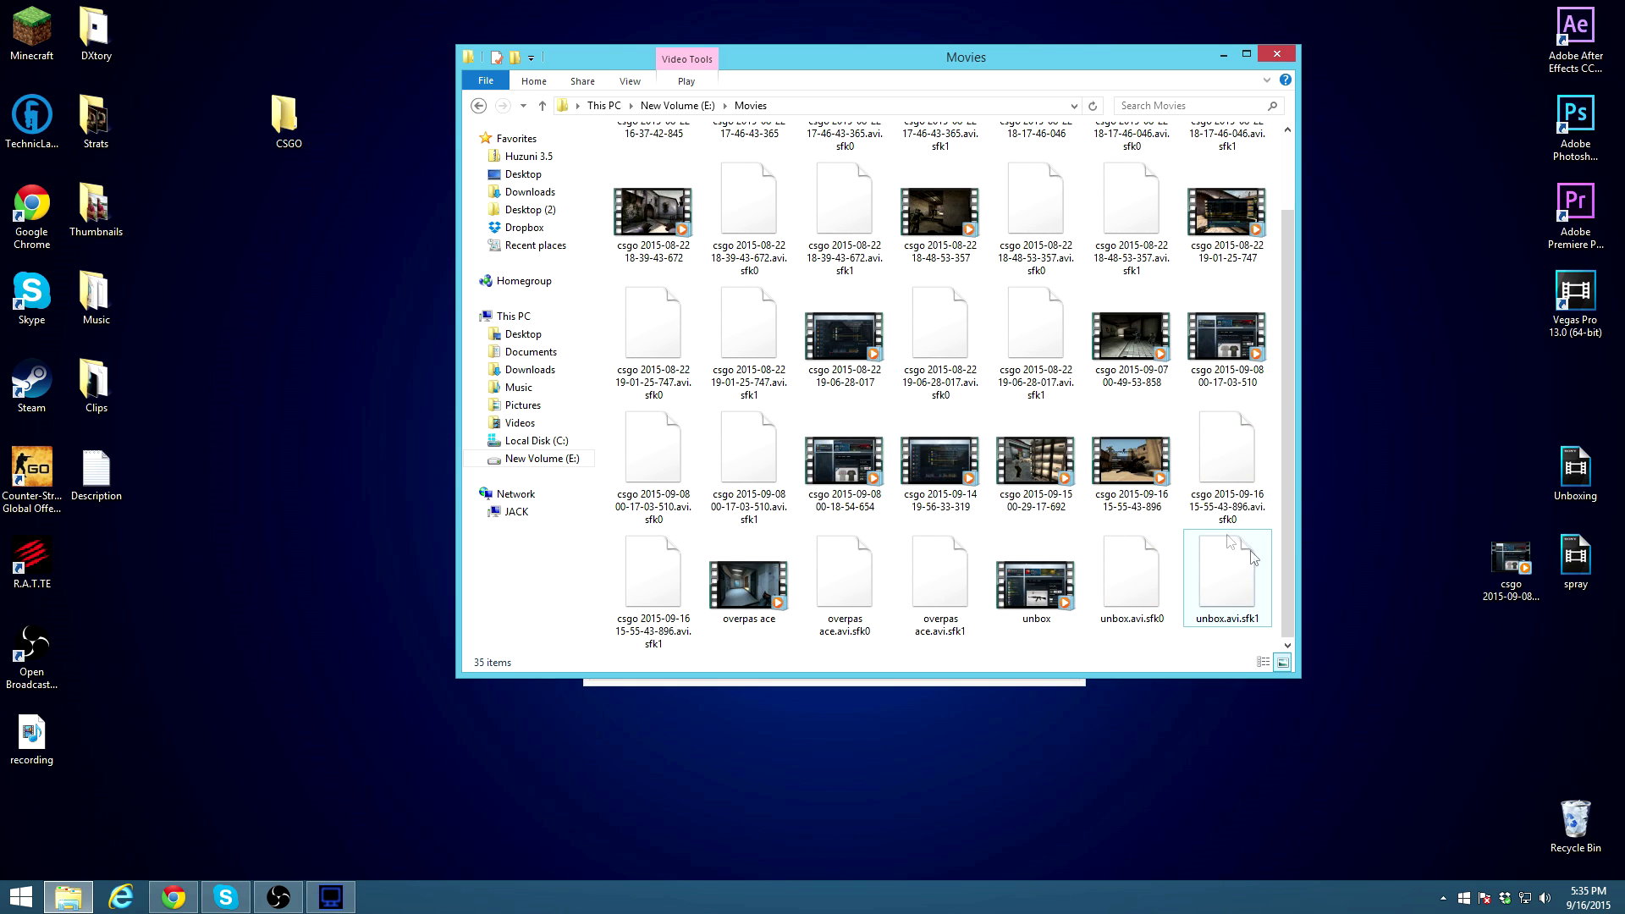
{"action": "left_click", "coordinate": [1283, 56]}
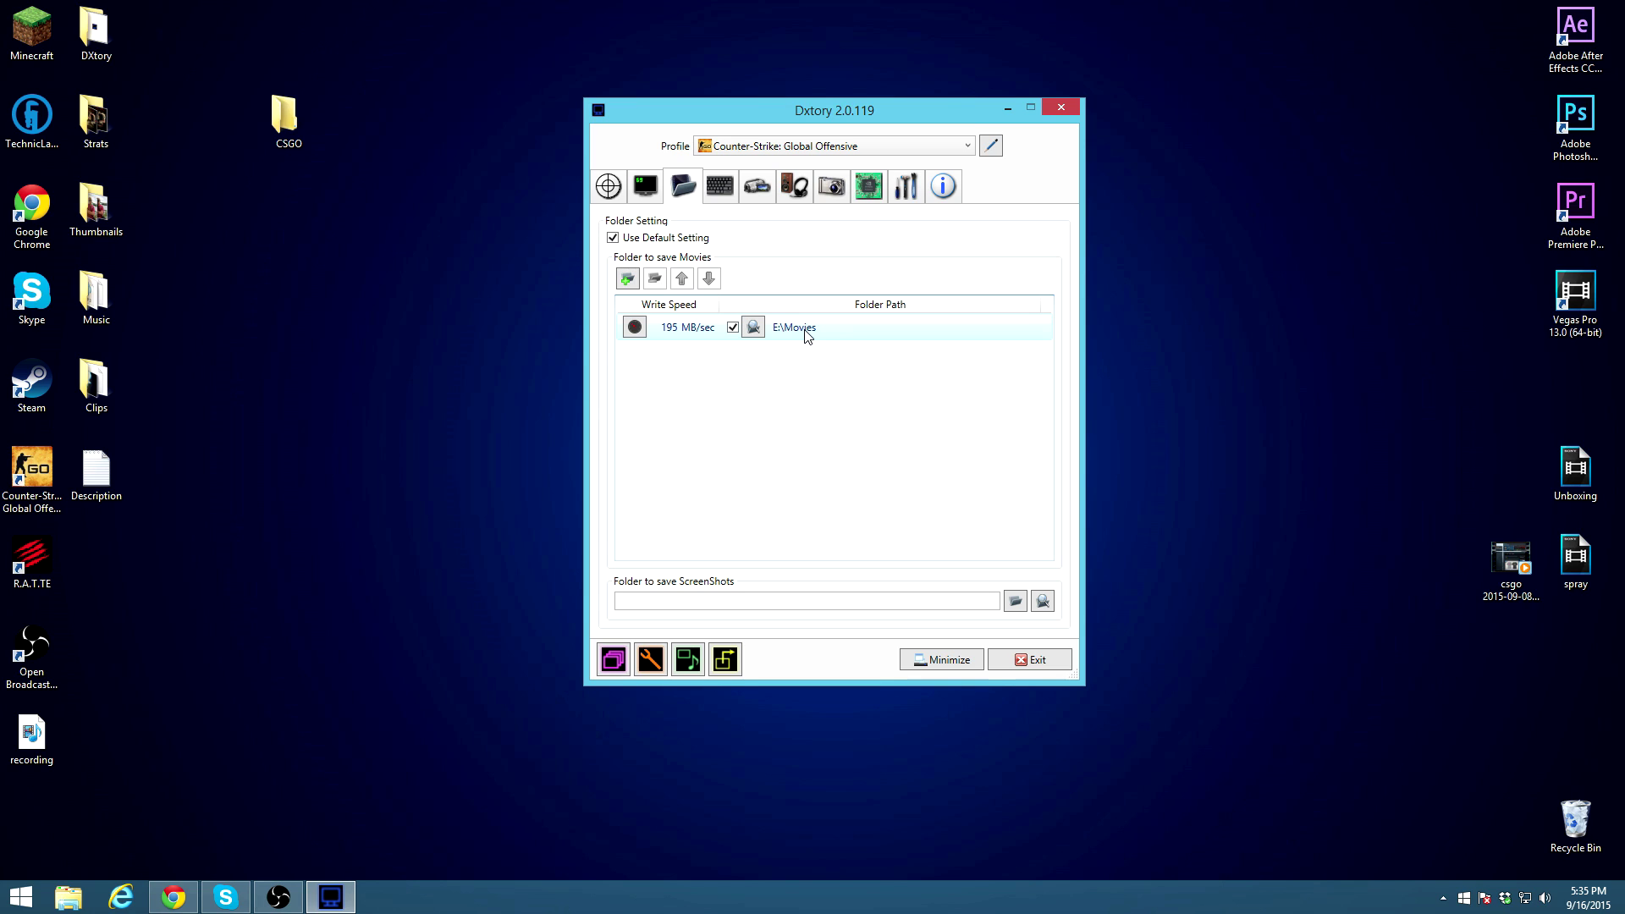
Step: Cancel adding a save folder, check hotkeys Num 5 and Num 6, and view Movie settings
{"action": "left_click", "coordinate": [627, 278]}
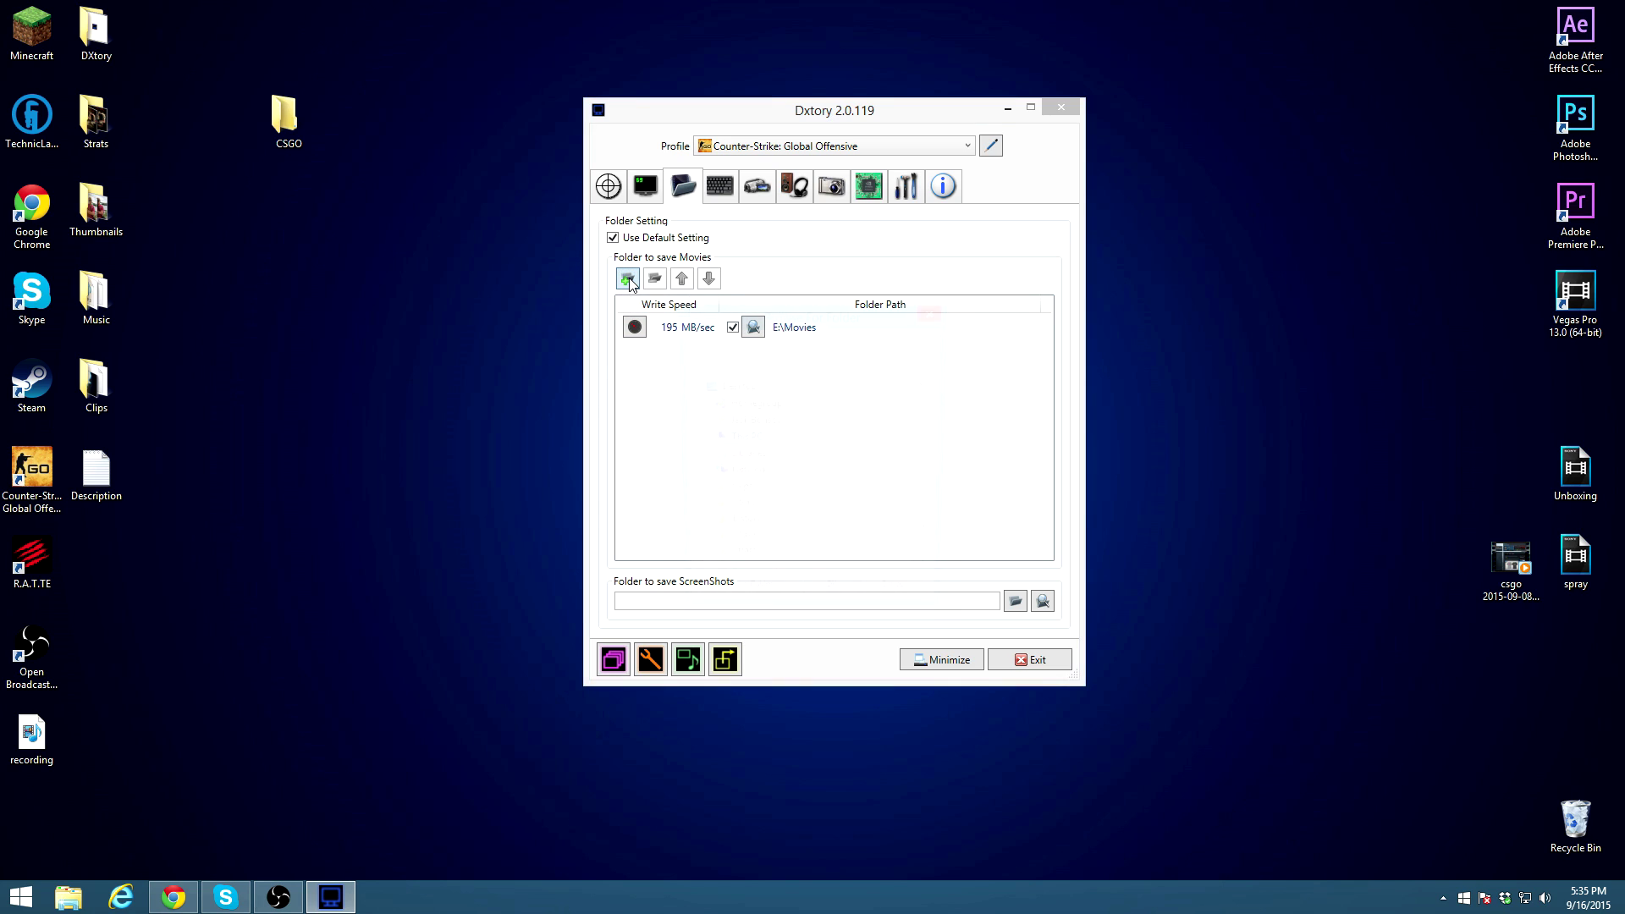
{"action": "left_click", "coordinate": [933, 313]}
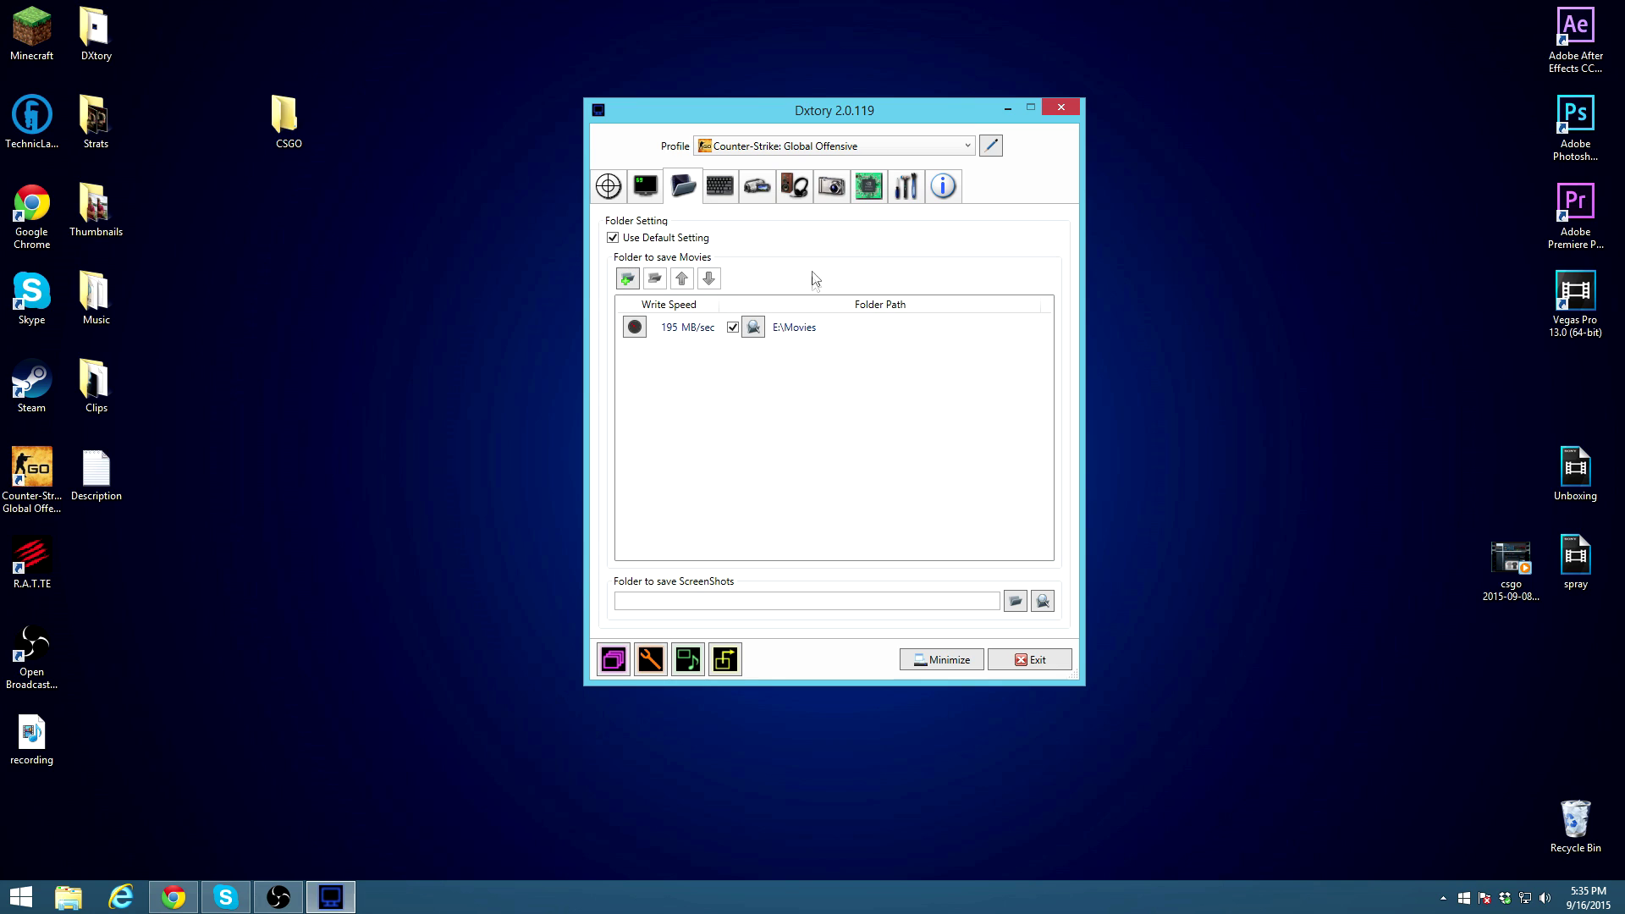
{"action": "left_click", "coordinate": [721, 186]}
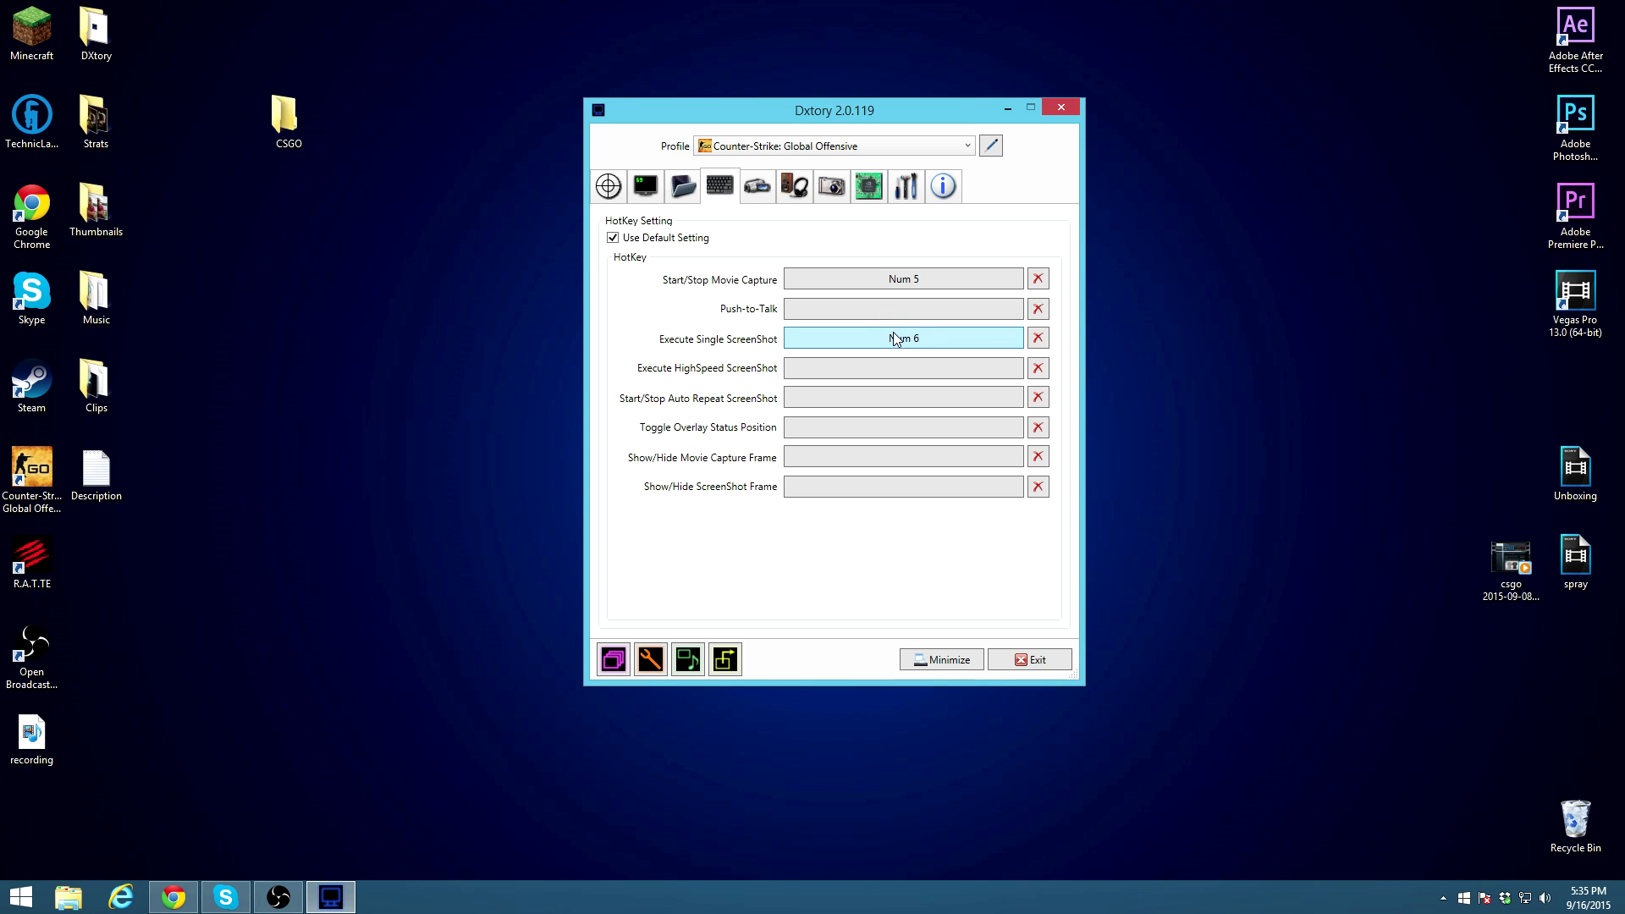
{"action": "left_click", "coordinate": [757, 188]}
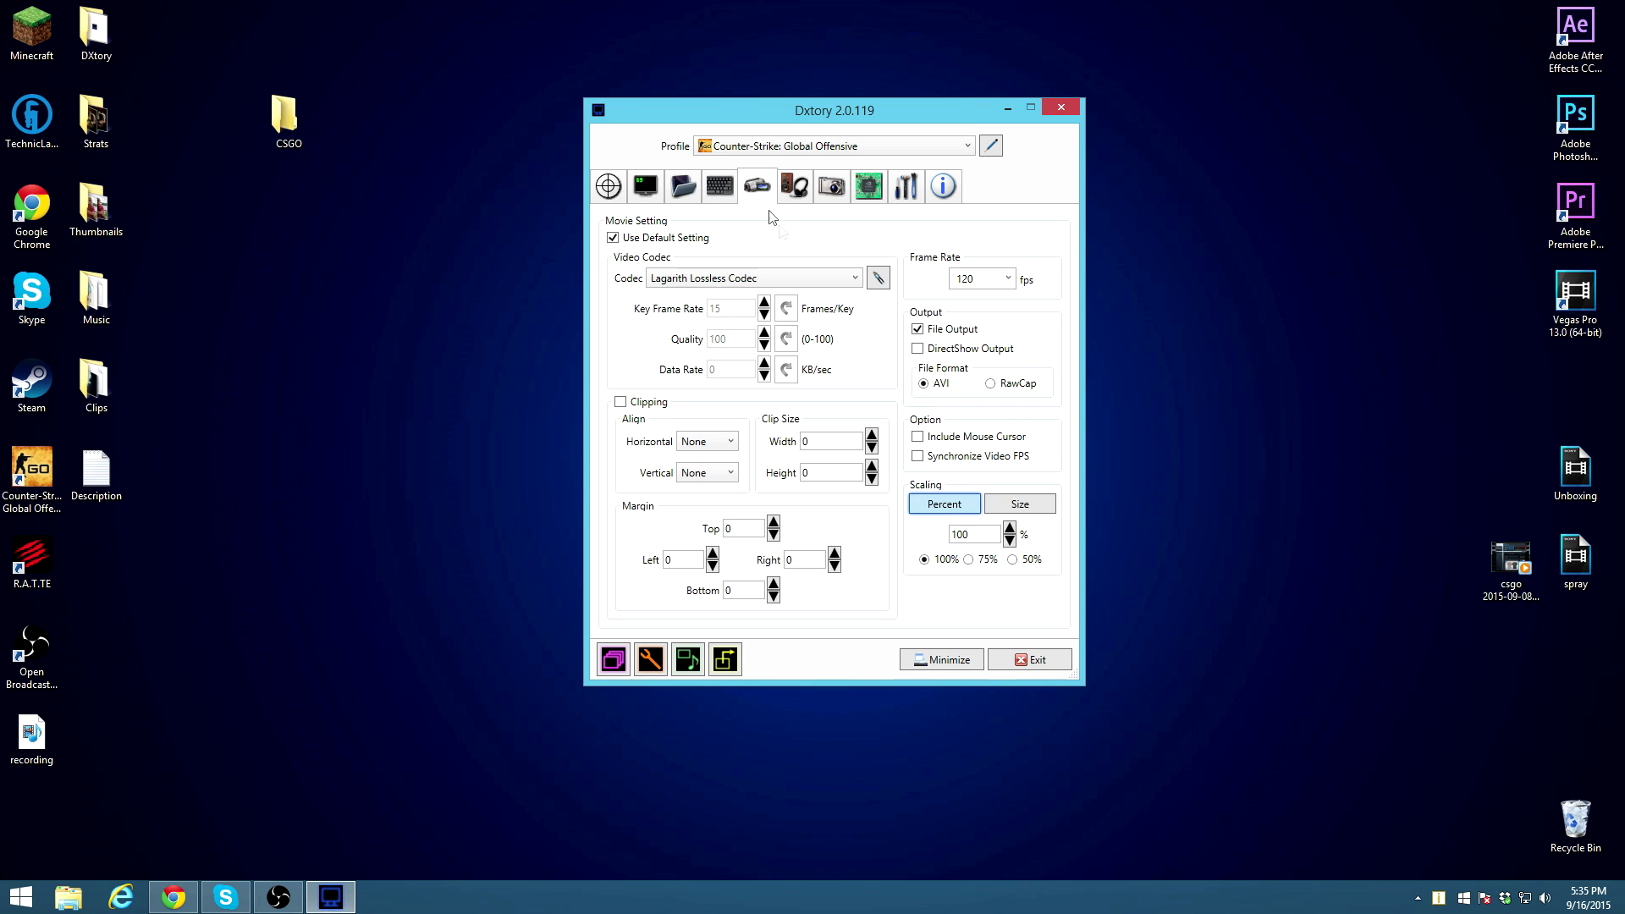
Step: Set Dxtory to 30 fps with the Lagarith Lossless Codec and bring up the Lagarith page in Chrome
{"action": "left_click", "coordinate": [802, 279]}
{"action": "left_click", "coordinate": [761, 297]}
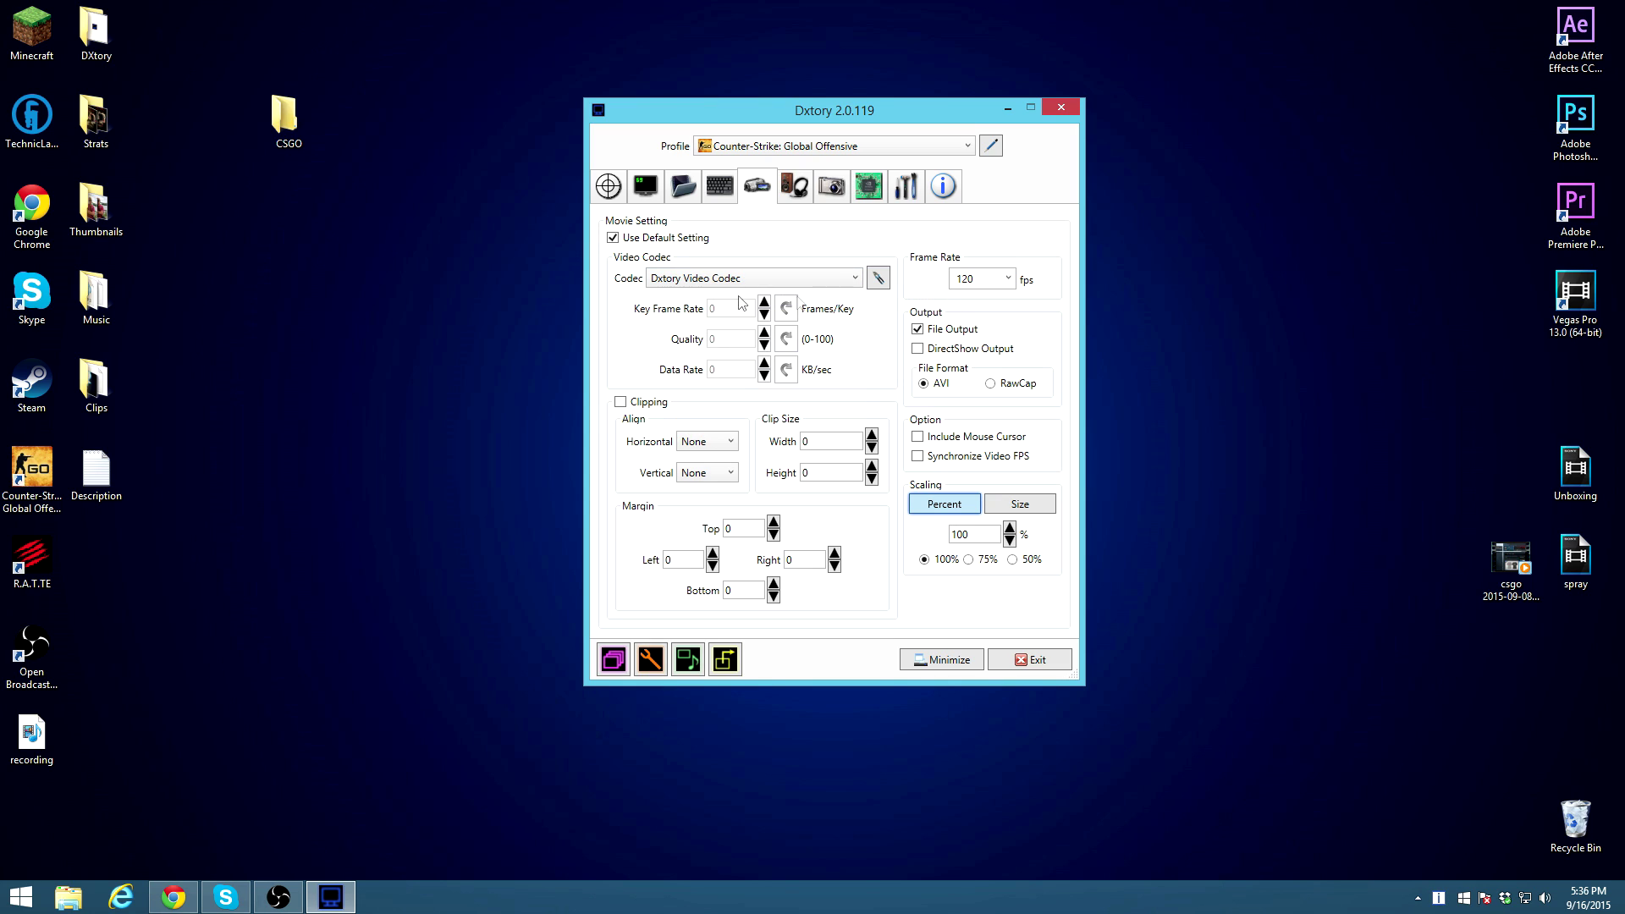
{"action": "left_click", "coordinate": [1004, 289]}
{"action": "left_click", "coordinate": [976, 347]}
{"action": "left_click", "coordinate": [856, 282]}
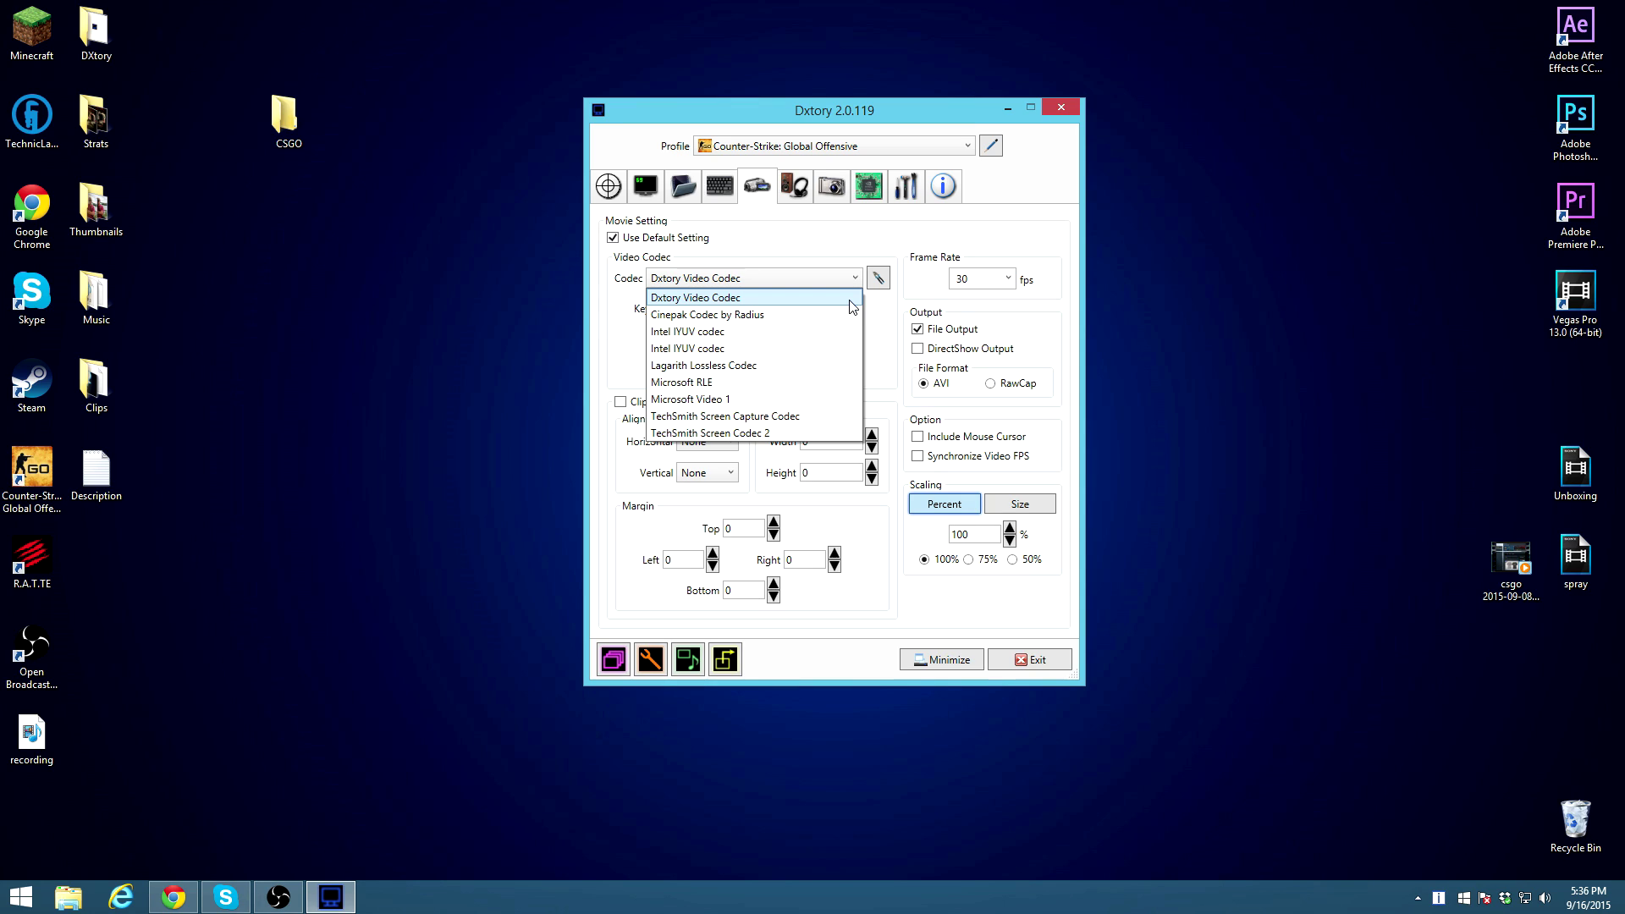
{"action": "left_click", "coordinate": [749, 374]}
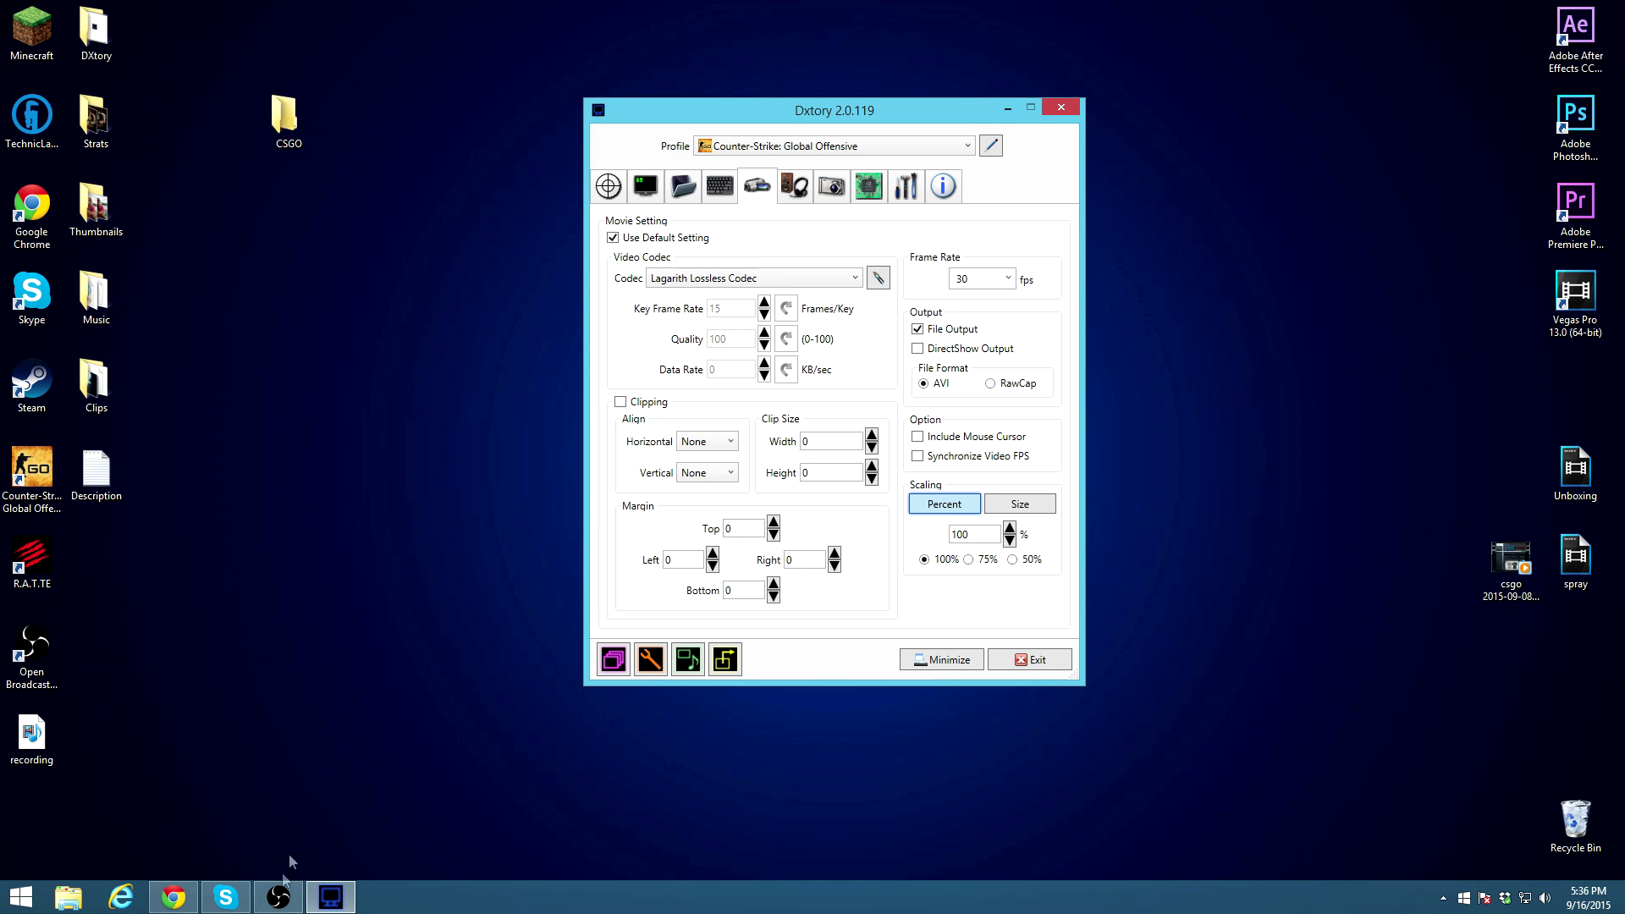
{"action": "left_click", "coordinate": [173, 897]}
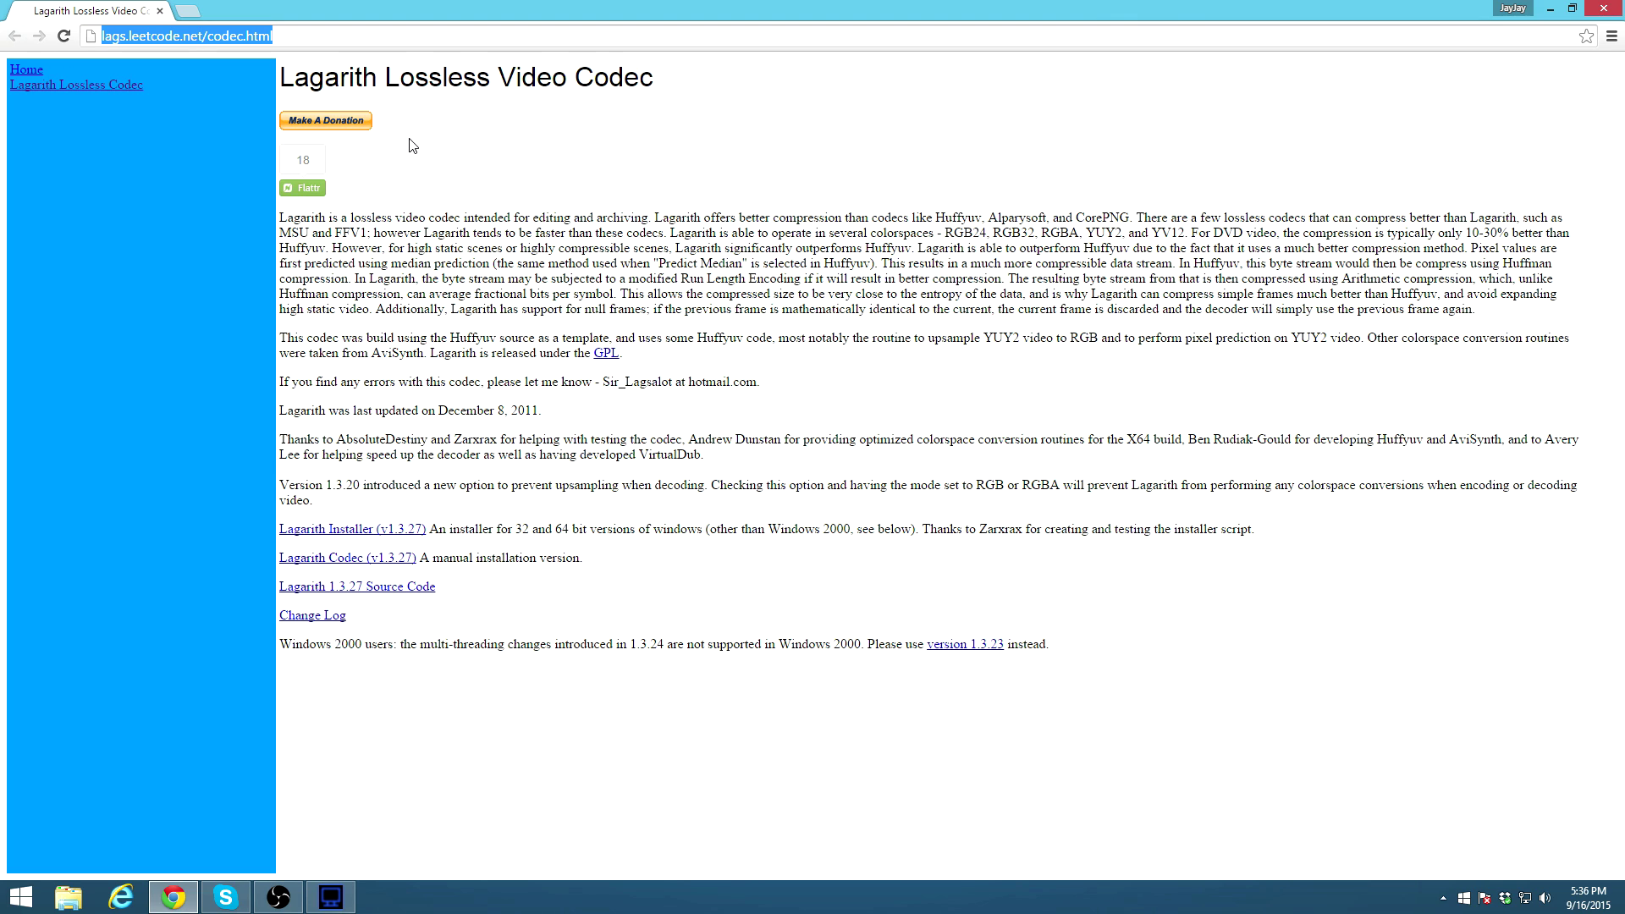
Step: Download the Lagarith v1.3.27 installer, LagarithSetup_1327.exe, from lags.leetcode.net/codec.html
{"action": "left_click", "coordinate": [310, 39]}
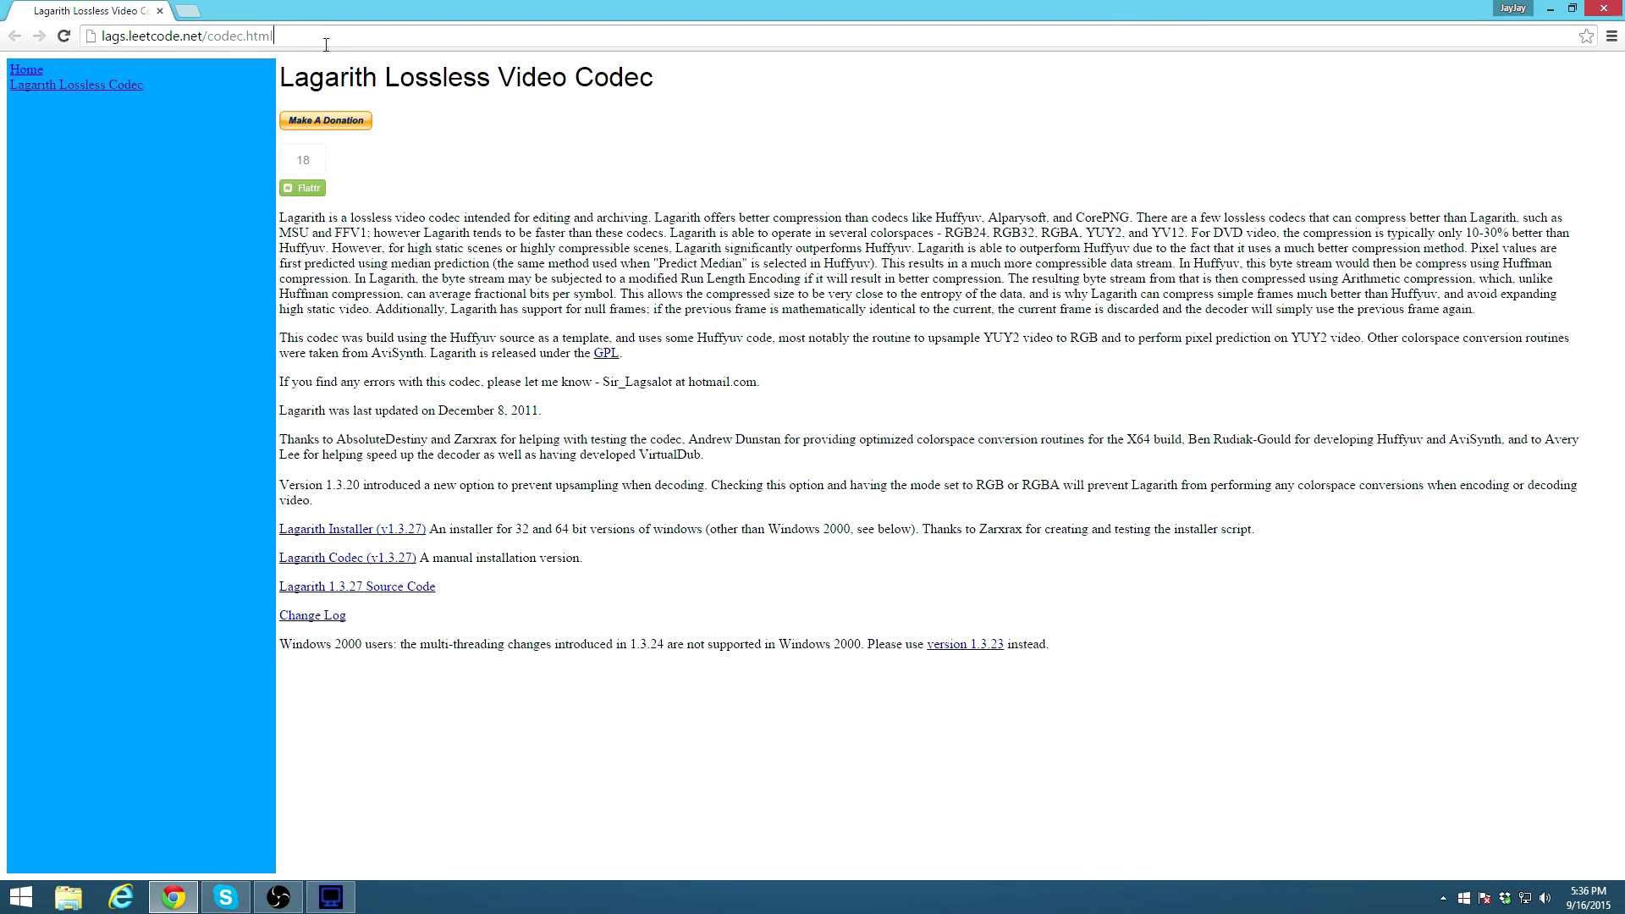
{"action": "left_click", "coordinate": [360, 534]}
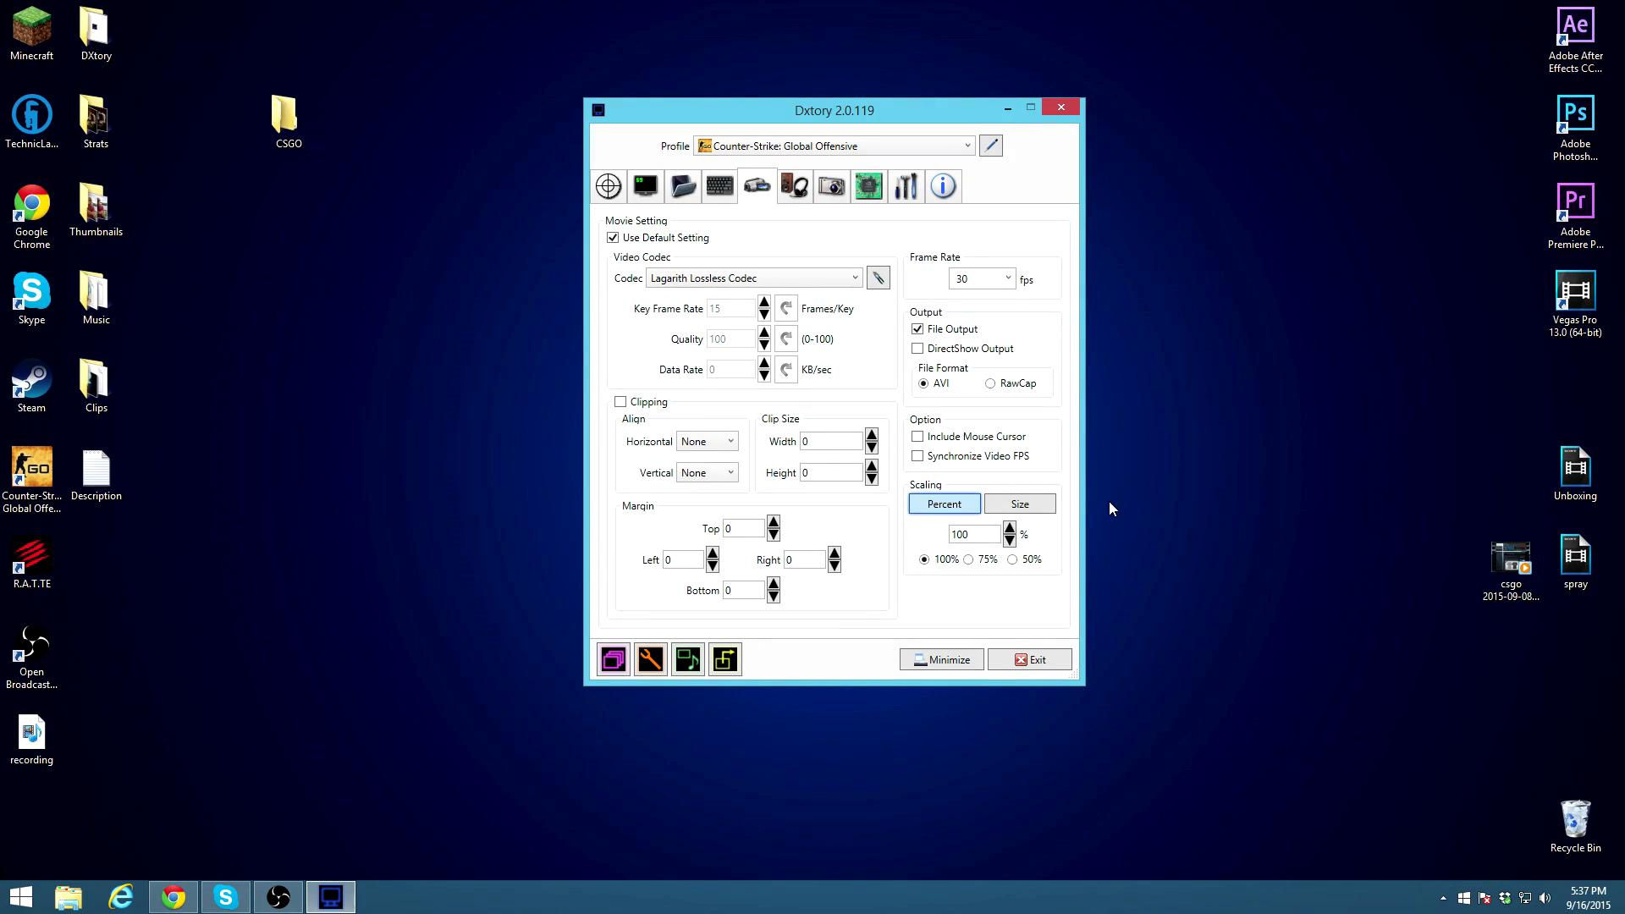
Step: Keep the Lagarith Lossless Codec and raise the capture frame rate to 120 fps
{"action": "left_click", "coordinate": [790, 276]}
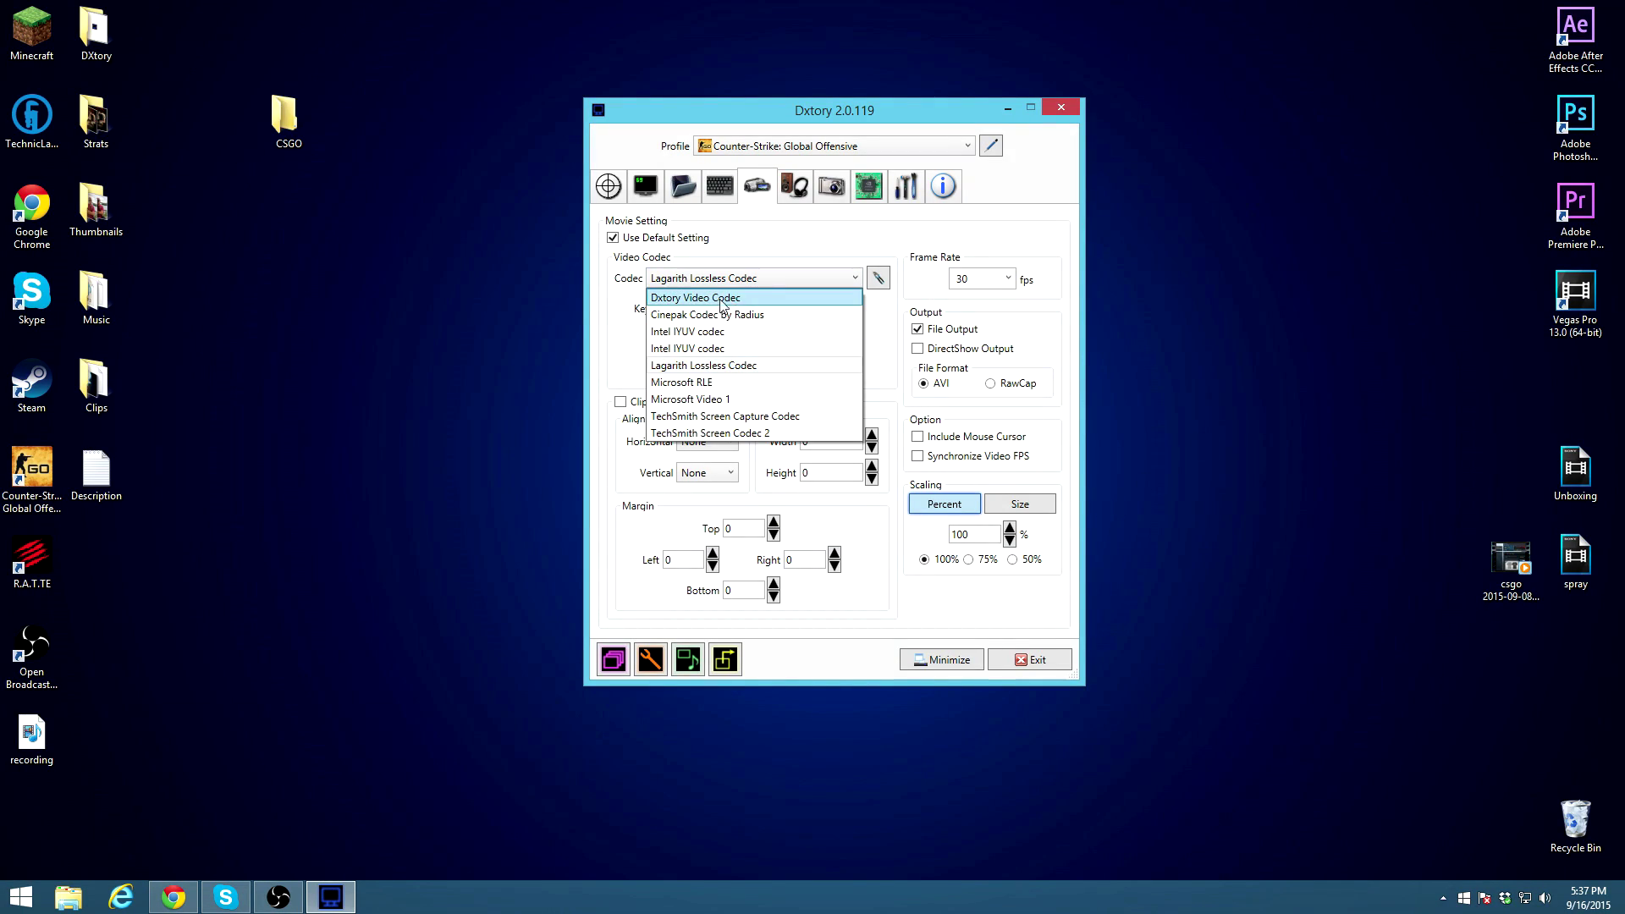
{"action": "left_click", "coordinate": [733, 373]}
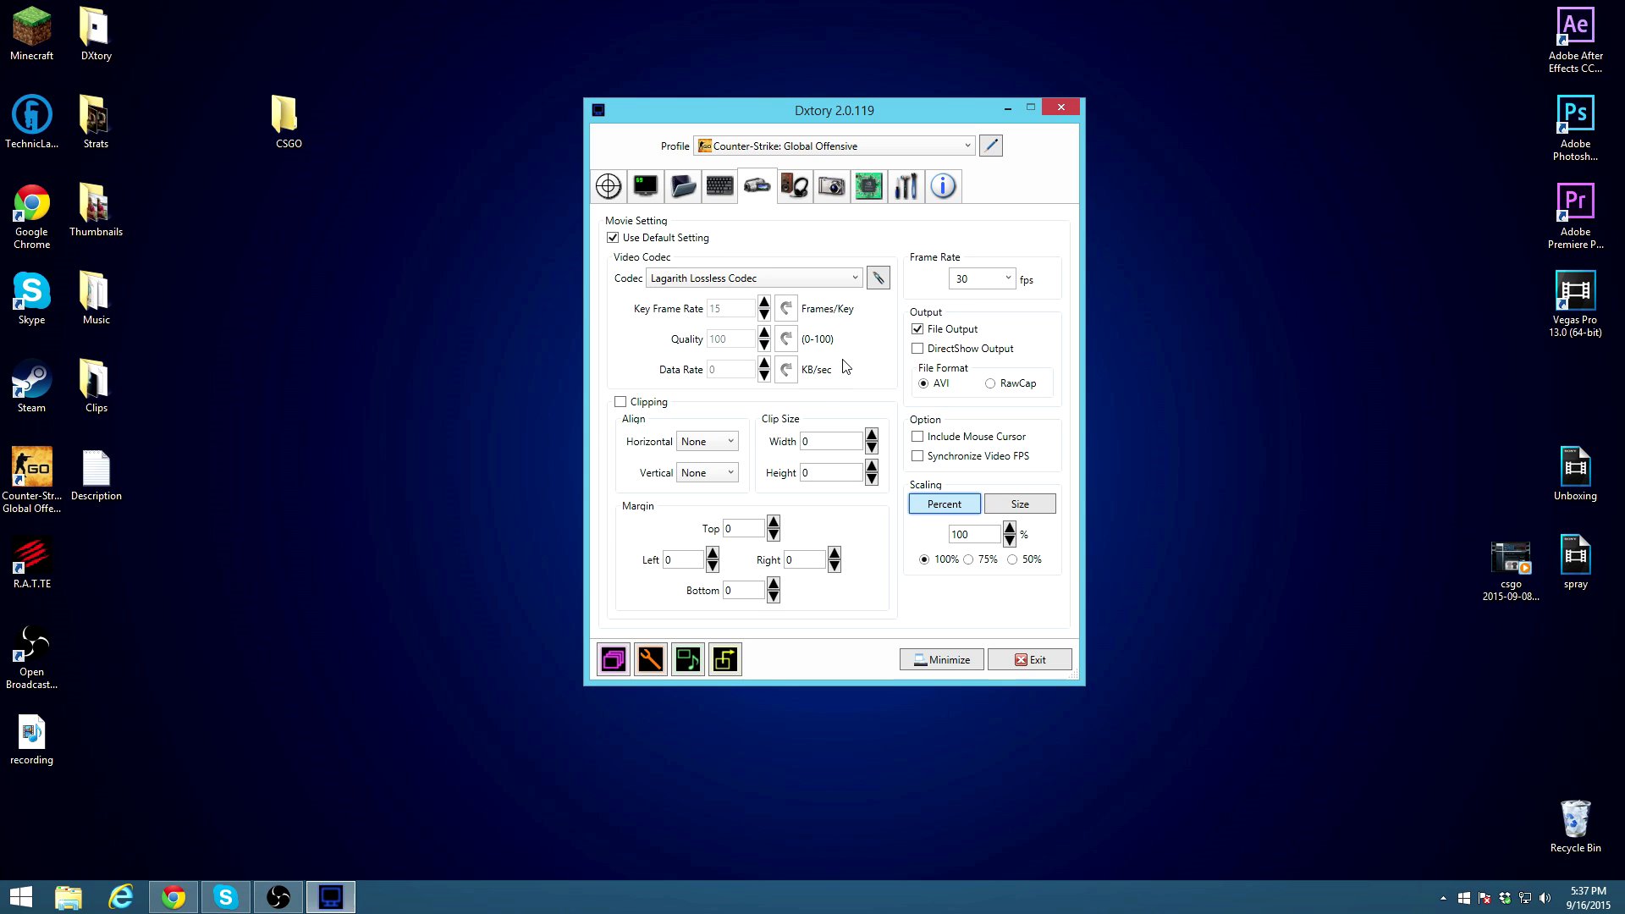
{"action": "left_click", "coordinate": [1007, 278]}
{"action": "left_click", "coordinate": [974, 366]}
{"action": "left_click", "coordinate": [1010, 281]}
{"action": "left_click", "coordinate": [982, 389]}
{"action": "left_click", "coordinate": [985, 280]}
Step: Scale recordings to an exact size of 1920 × 1080 pixels
{"action": "left_click", "coordinate": [925, 561]}
{"action": "left_click", "coordinate": [1020, 505]}
{"action": "left_click", "coordinate": [973, 534]}
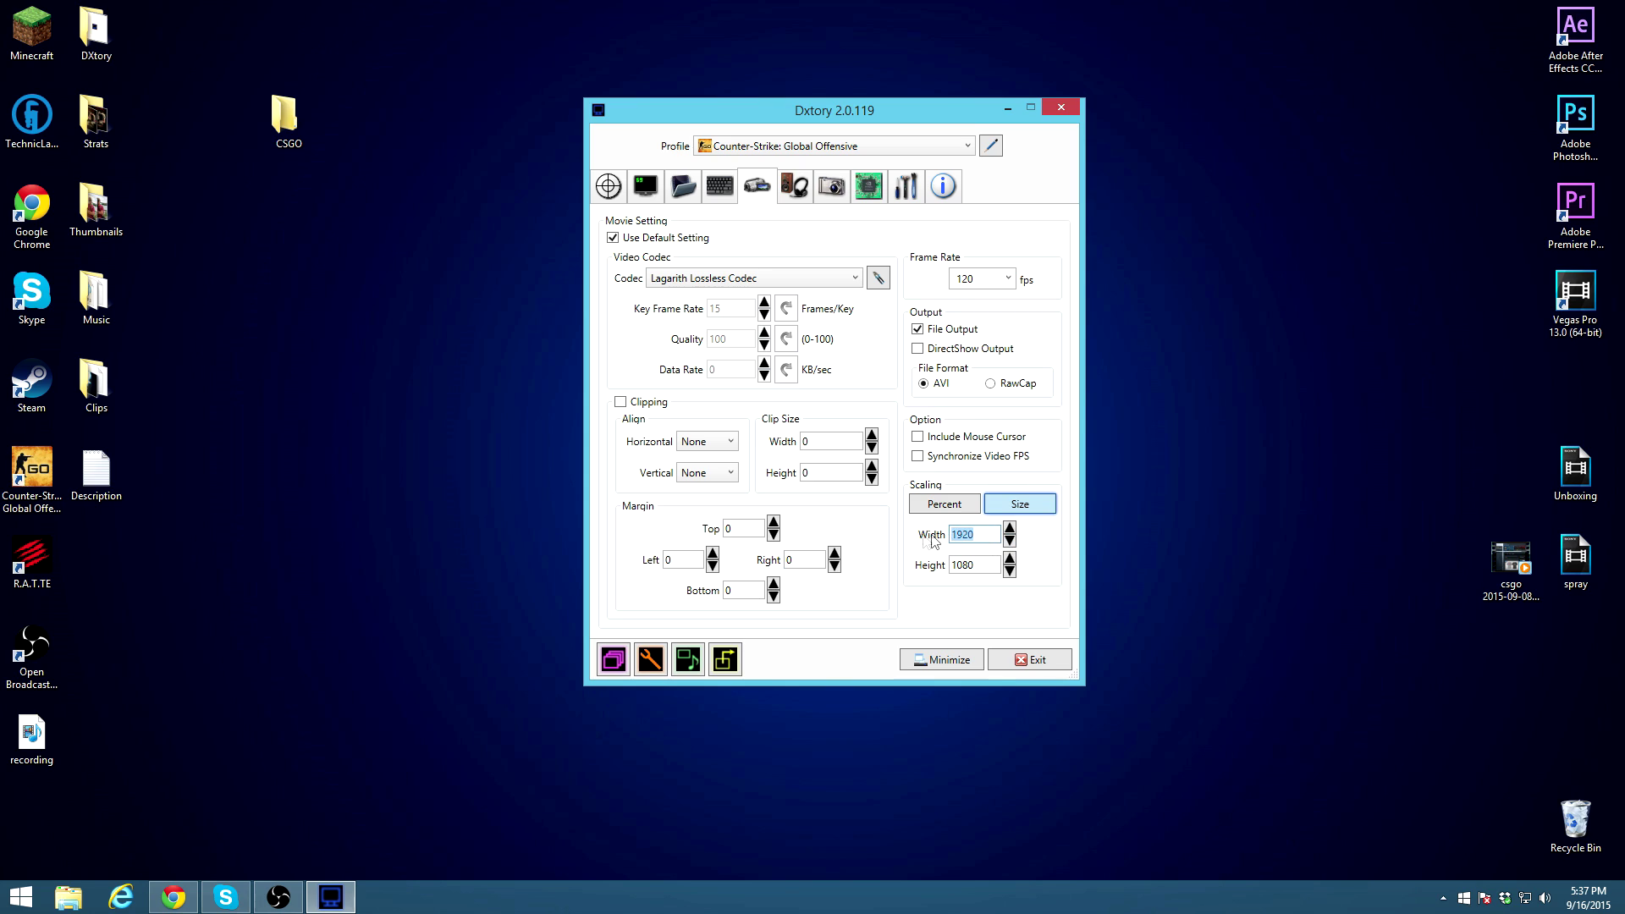
{"action": "left_click", "coordinate": [982, 565]}
{"action": "key", "text": "shift+Tab"}
{"action": "key", "text": "Tab"}
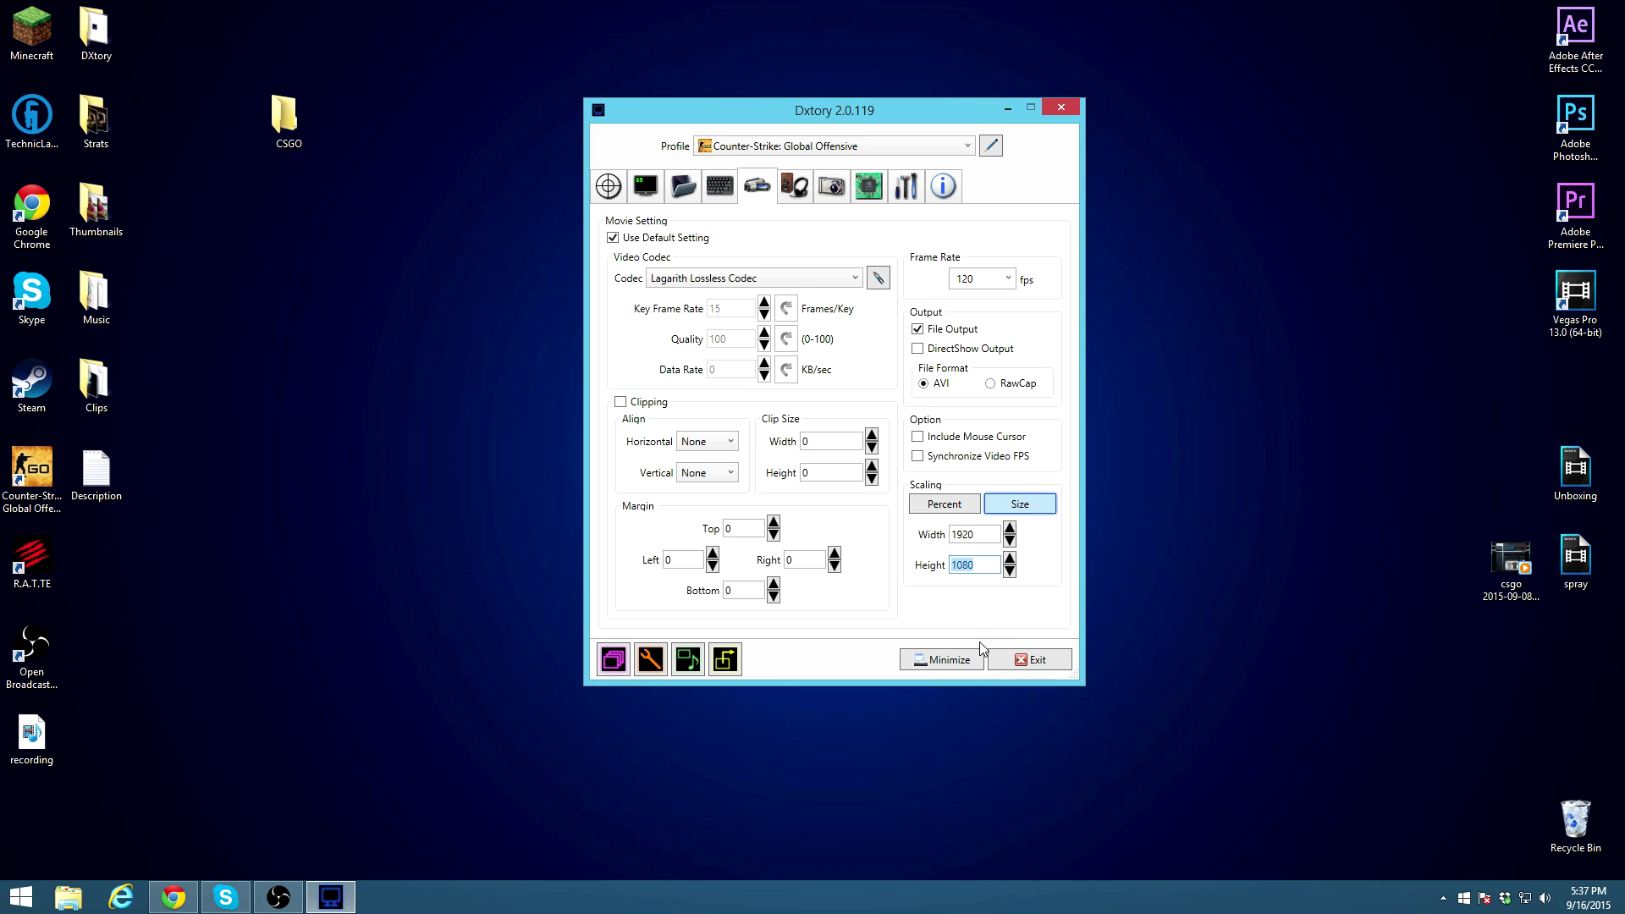
{"action": "left_click", "coordinate": [982, 566]}
{"action": "left_click", "coordinate": [798, 186]}
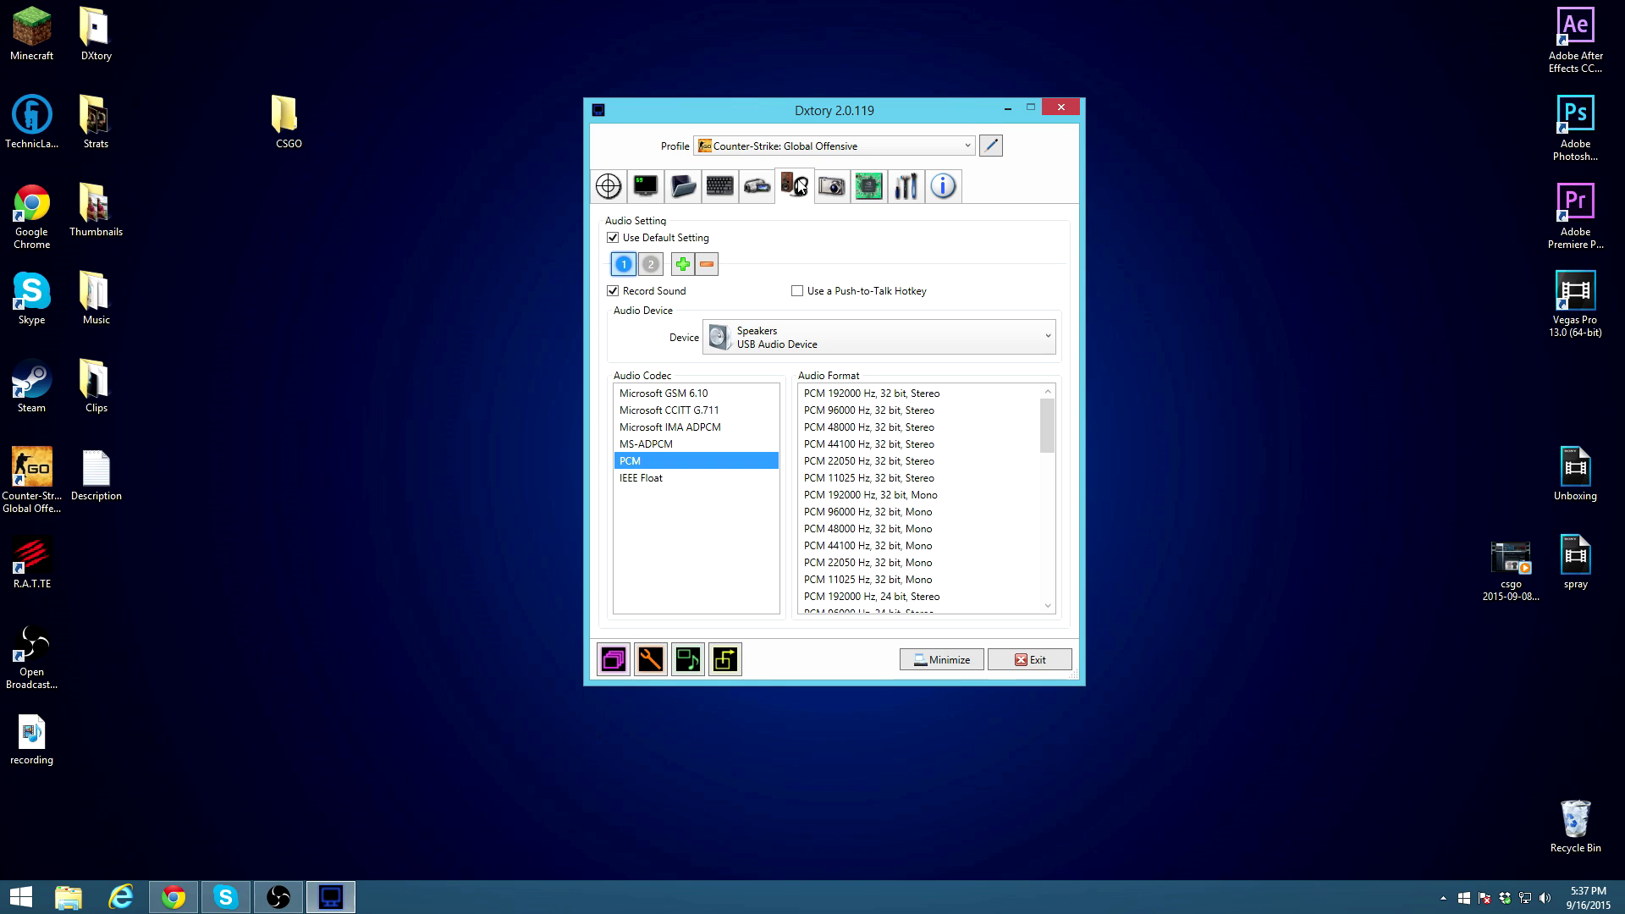
Step: Keep Speakers (USB Audio Device) as the sound source, then bring up the ScreenShot settings
{"action": "left_click", "coordinate": [802, 347]}
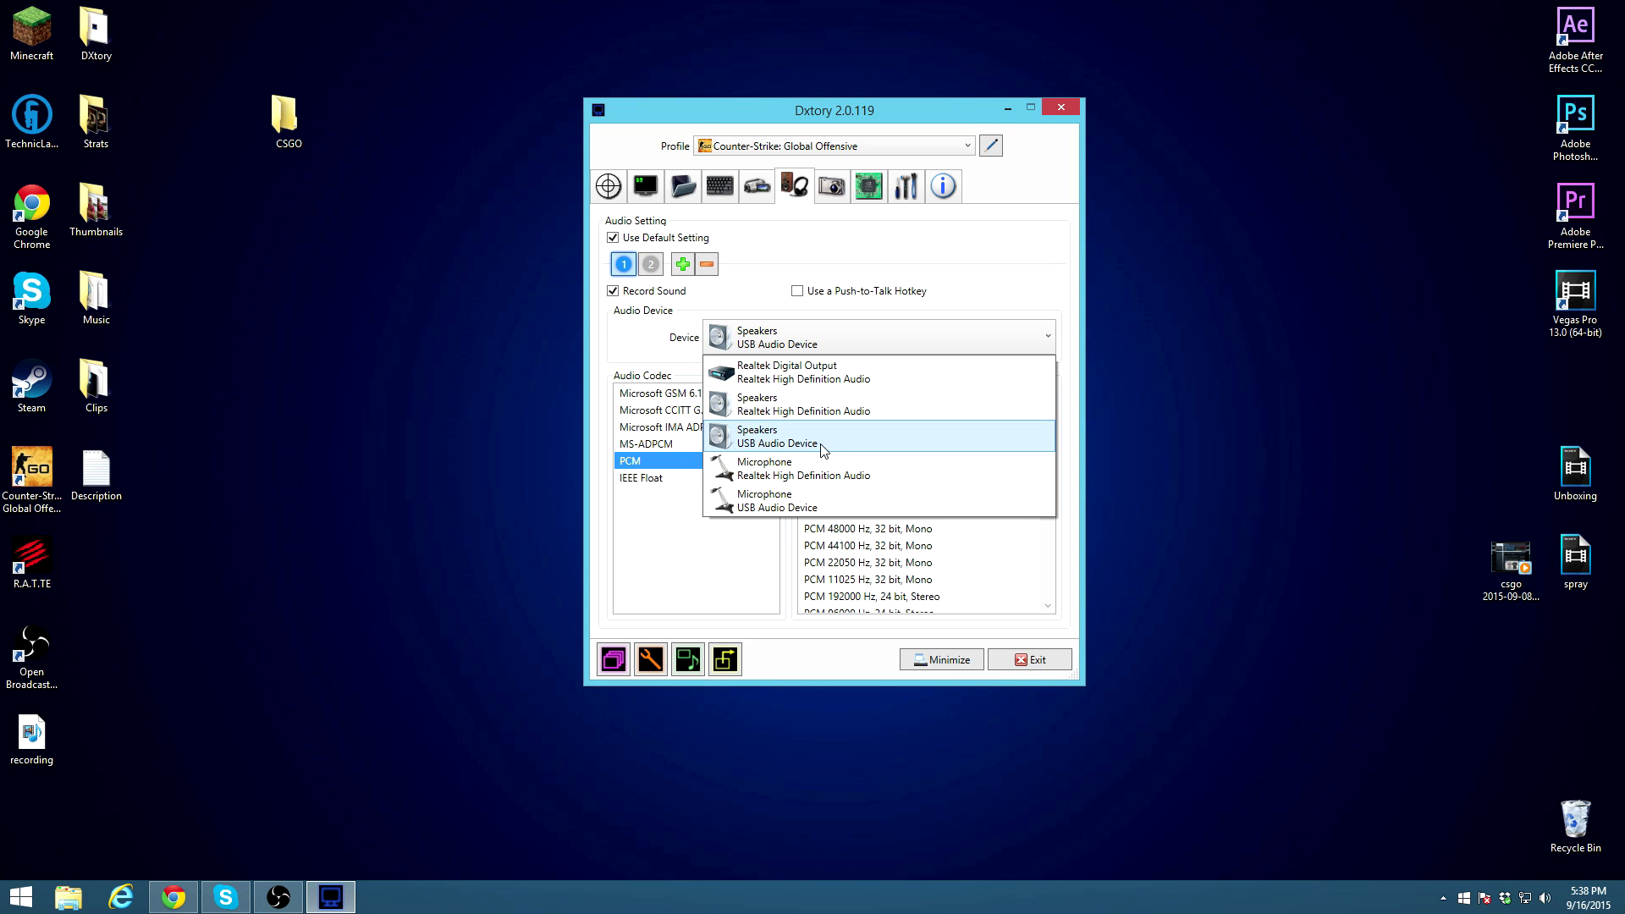
{"action": "left_click", "coordinate": [885, 447]}
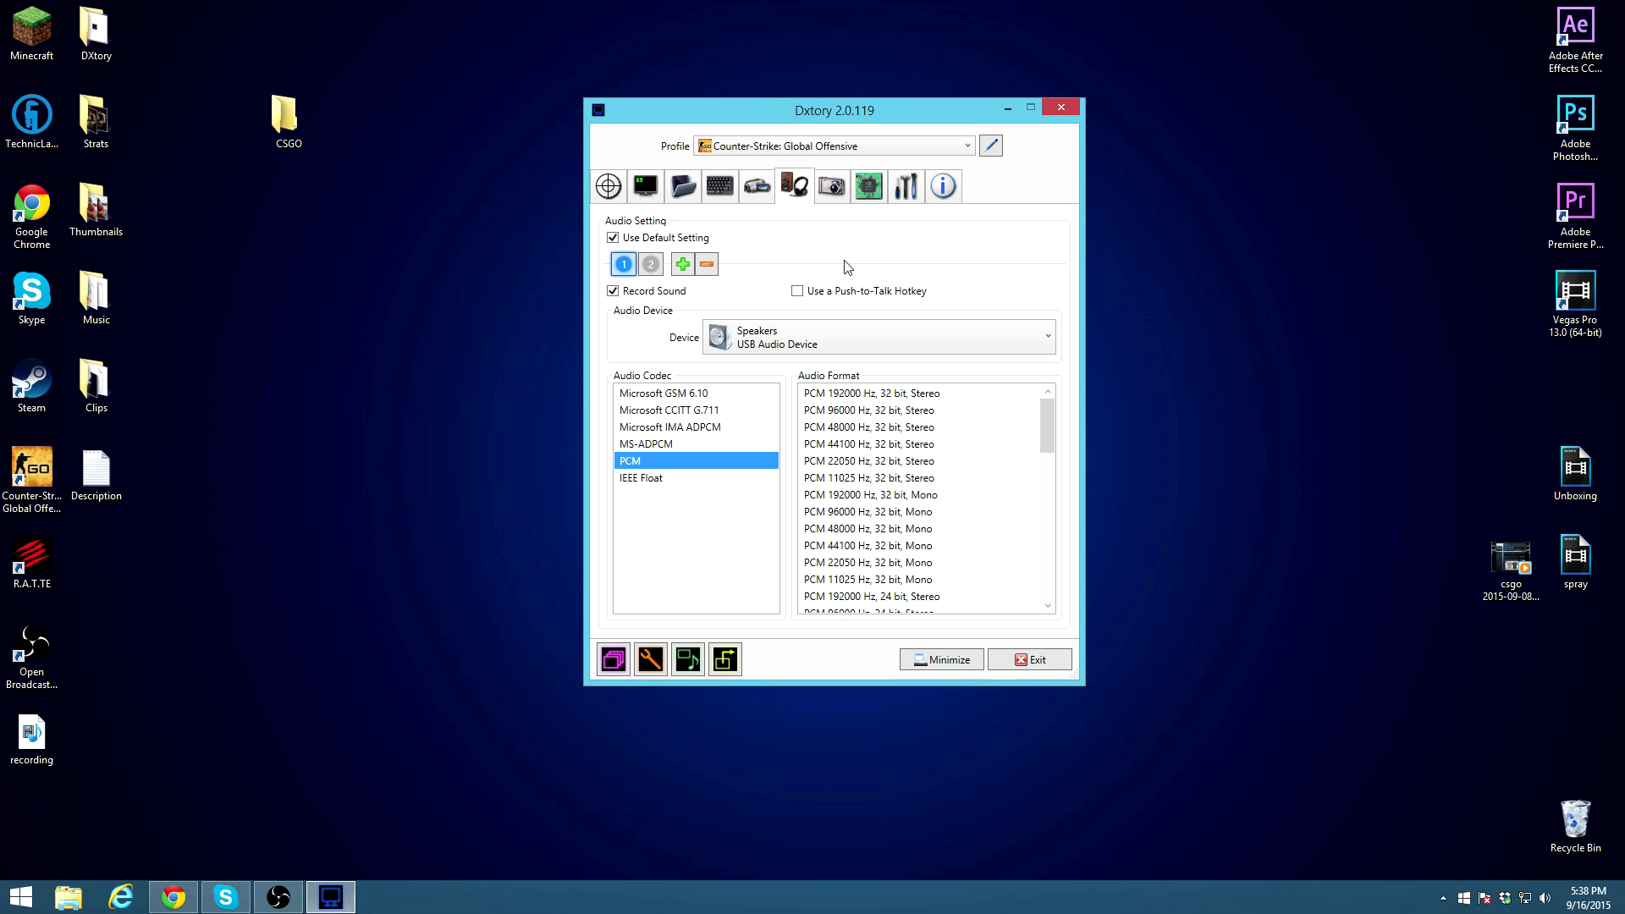
{"action": "left_click", "coordinate": [829, 198]}
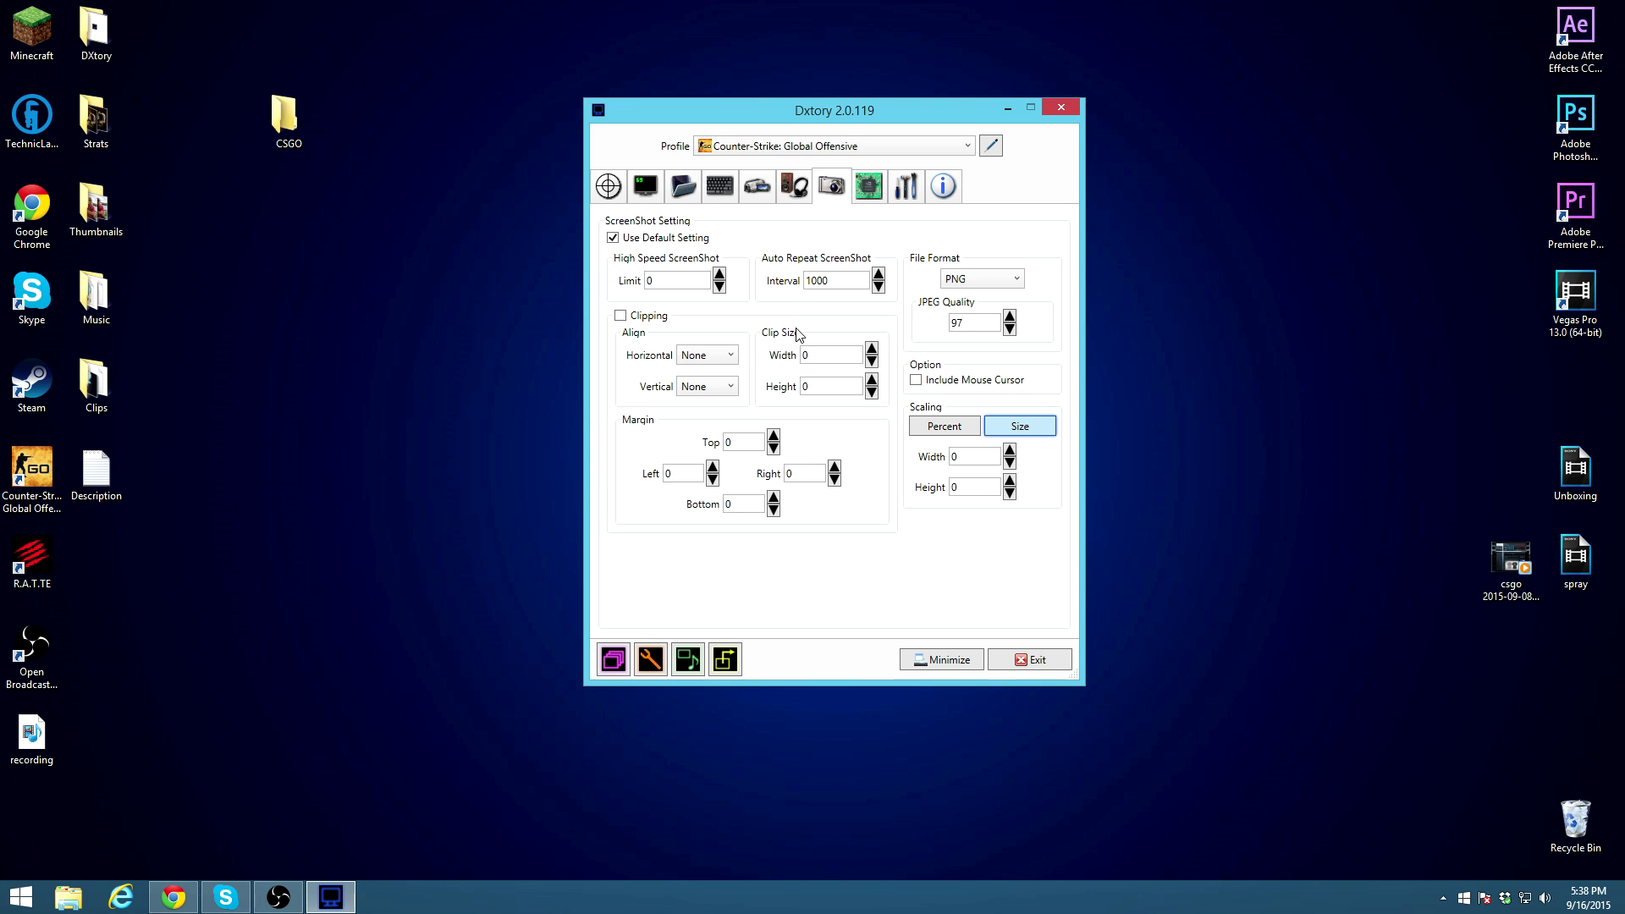
Step: In the Advanced options, leave Processing Threads at 8 and Limit Video FPS switched off
{"action": "left_click", "coordinate": [869, 187]}
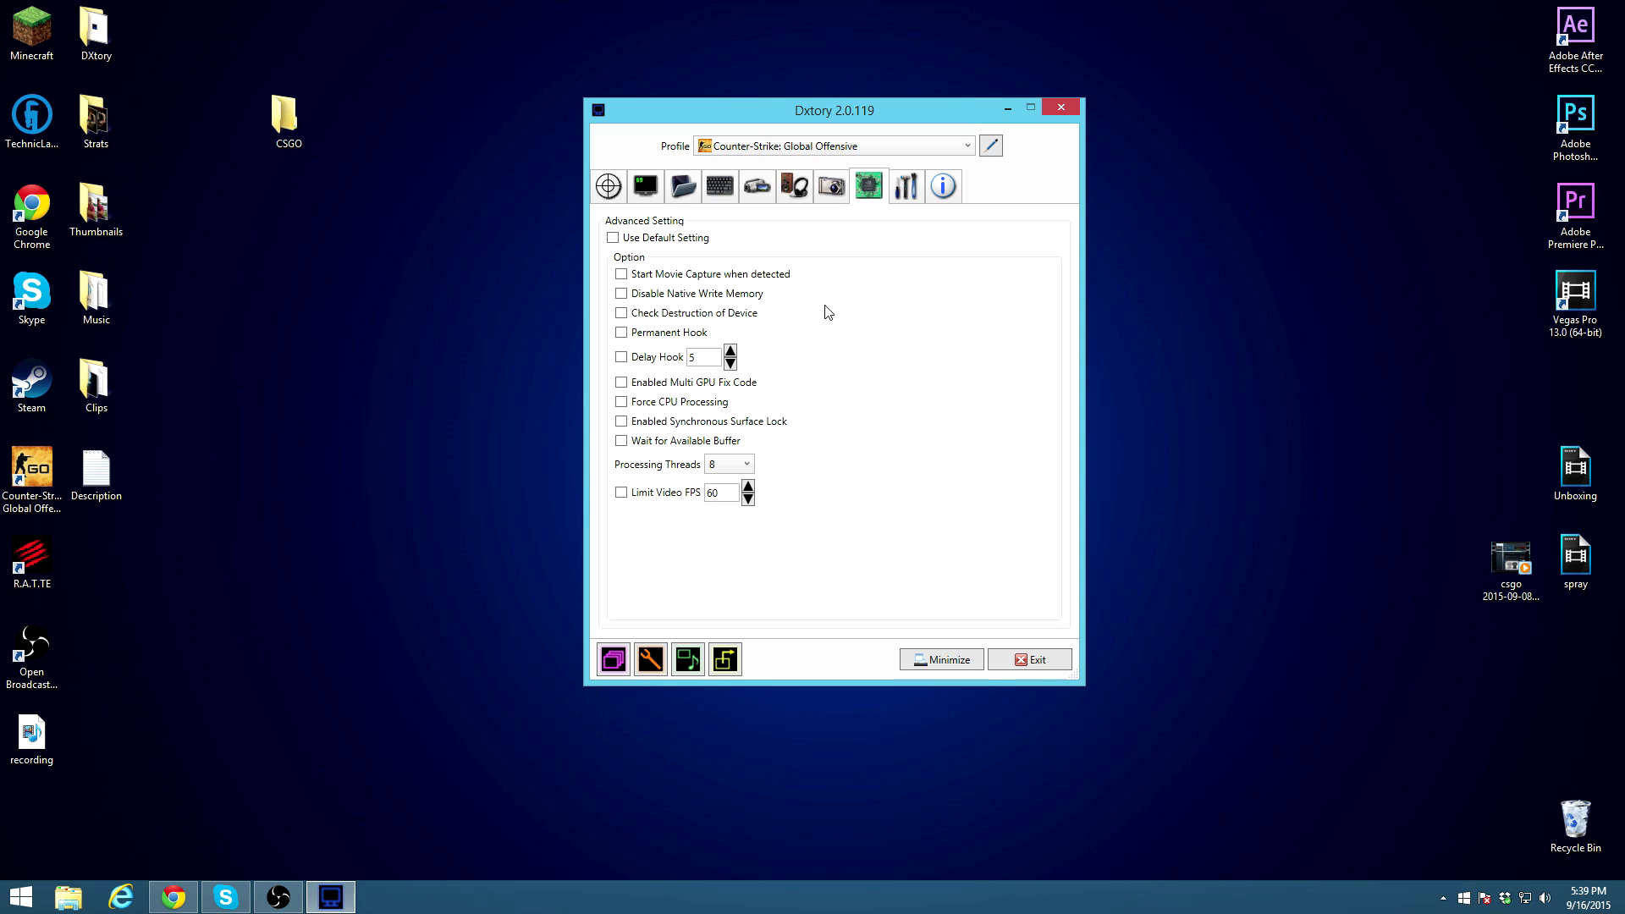
{"action": "left_click", "coordinate": [747, 466]}
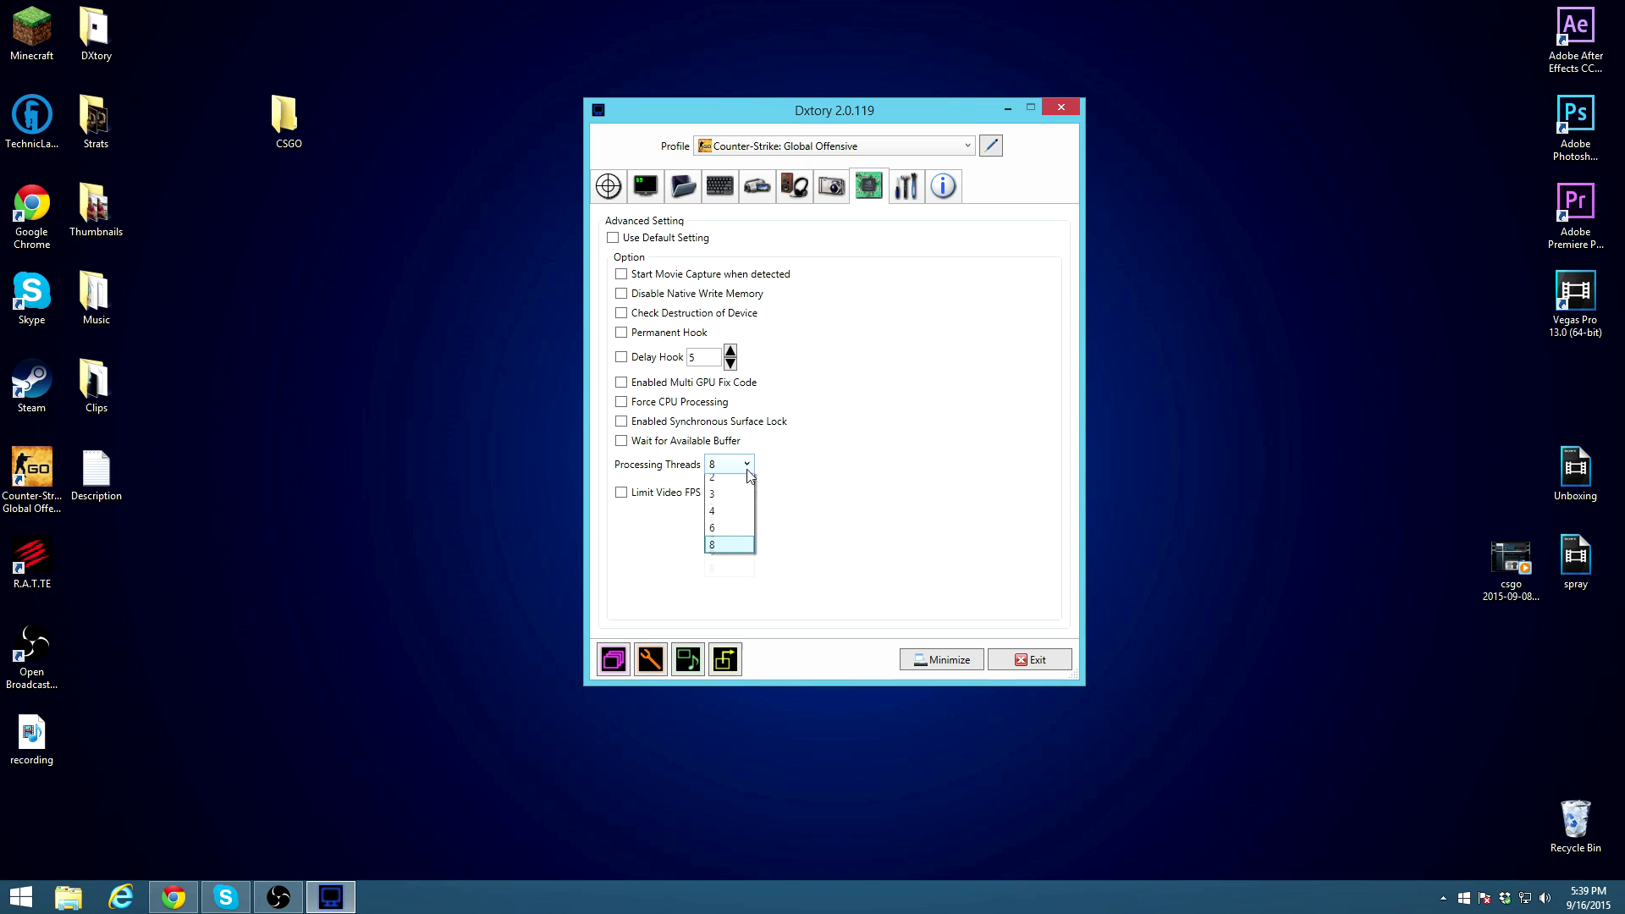
{"action": "left_click", "coordinate": [716, 485]}
{"action": "left_click", "coordinate": [747, 466]}
{"action": "left_click", "coordinate": [725, 568]}
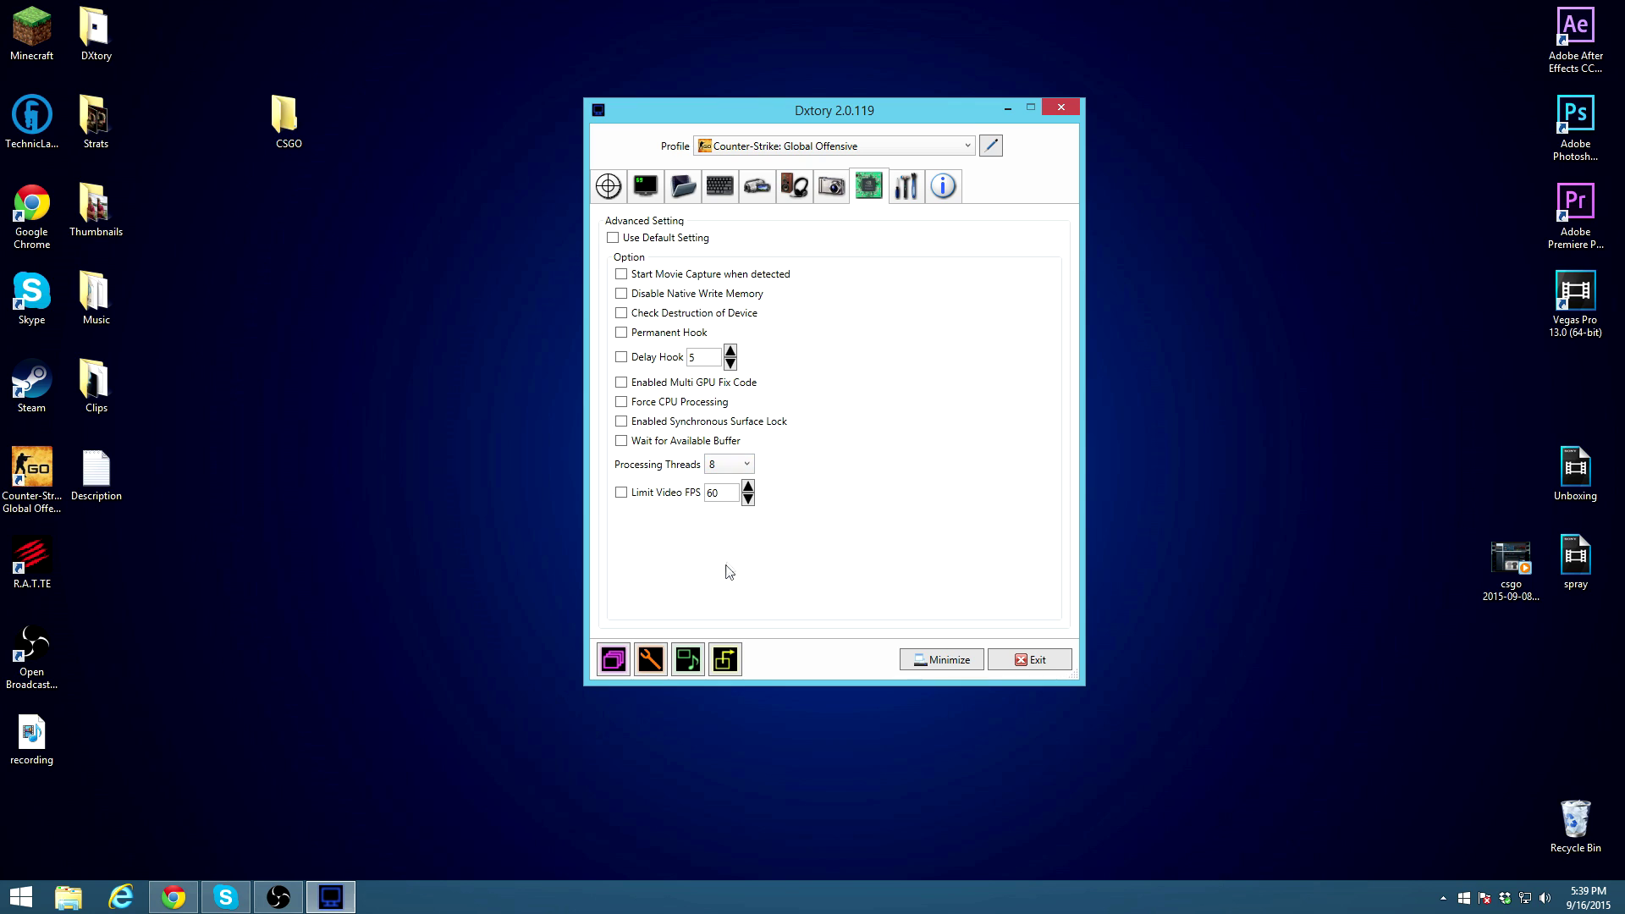
{"action": "left_click", "coordinate": [749, 465]}
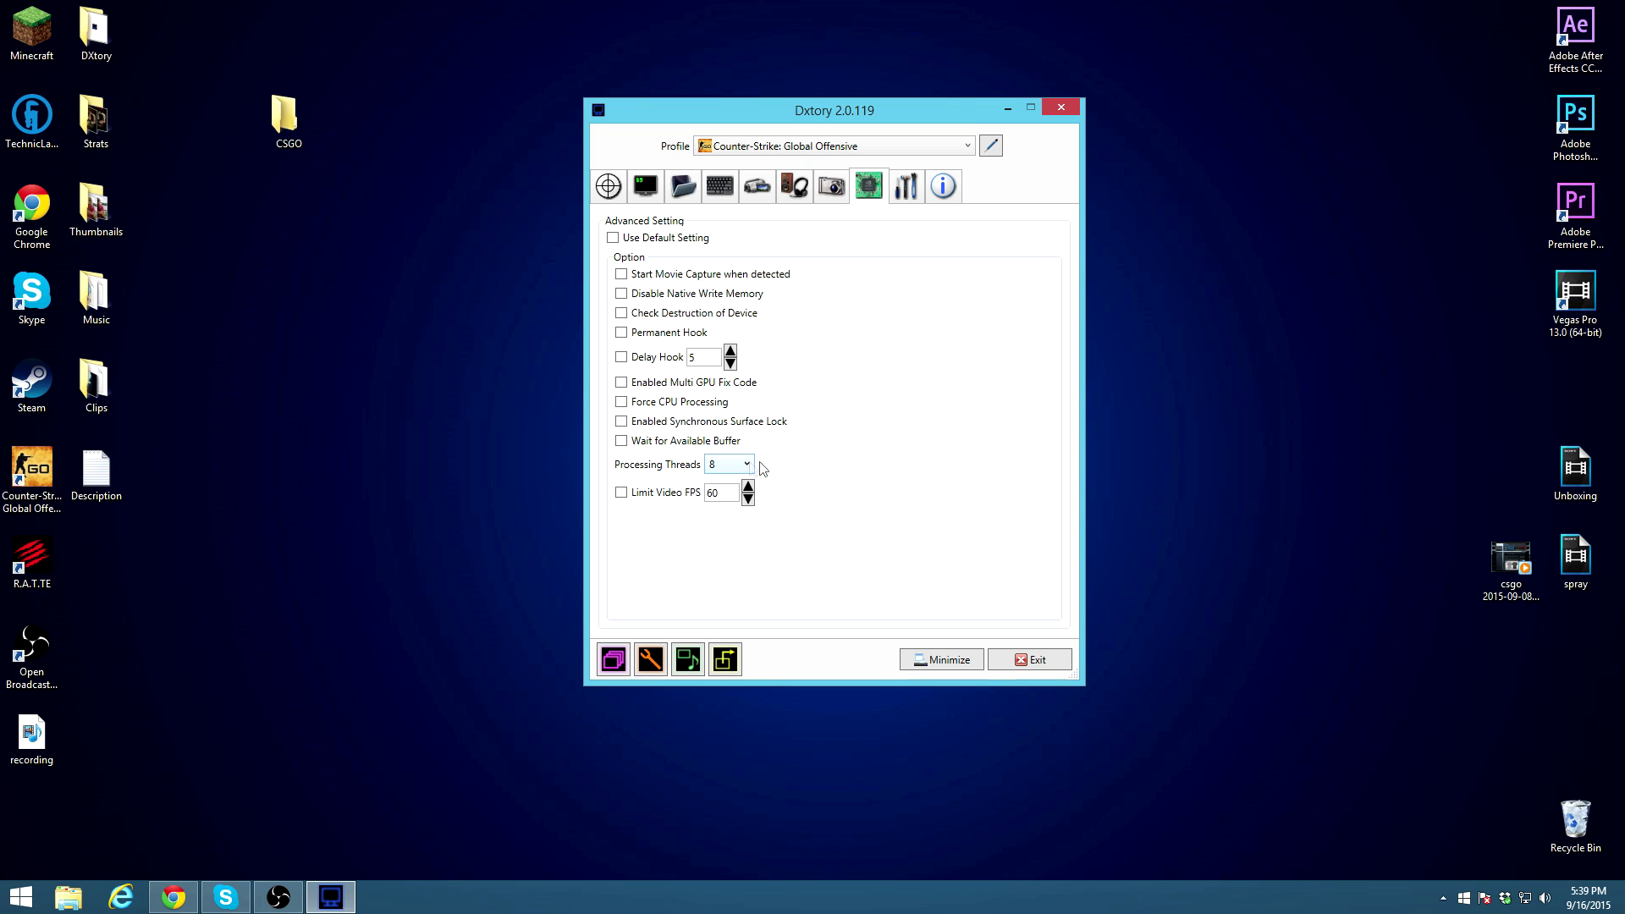
{"action": "left_click", "coordinate": [621, 493]}
{"action": "left_click", "coordinate": [623, 494]}
{"action": "left_click", "coordinate": [757, 188]}
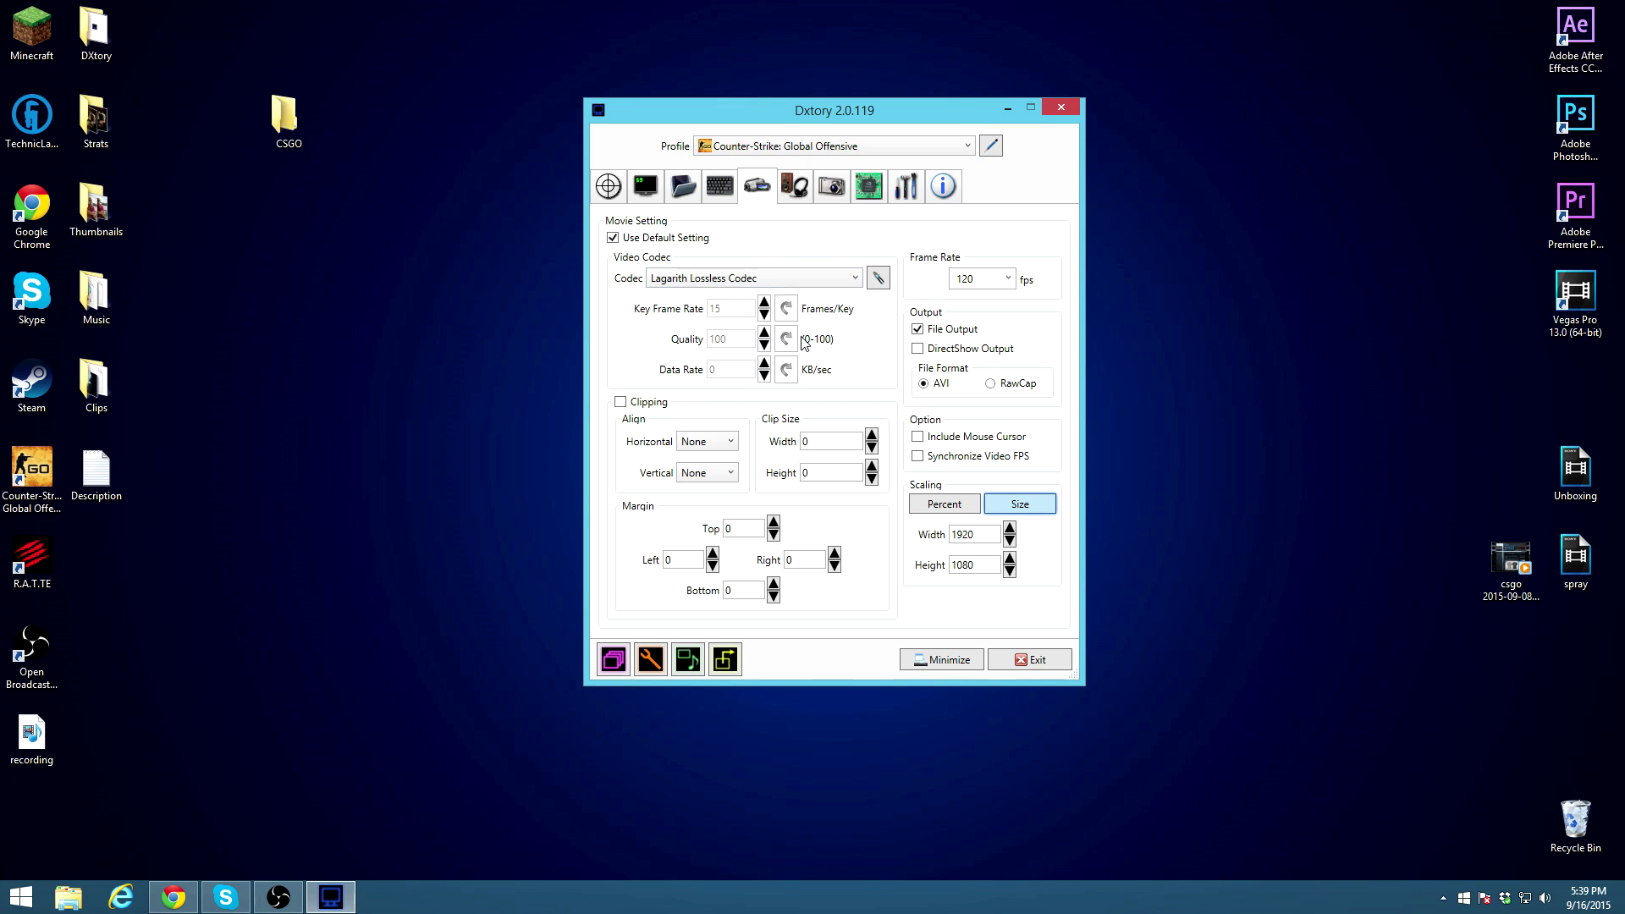
Step: Keep Lagarith Lossless Codec as the video codec and decline the incoming Skype call
{"action": "left_click", "coordinate": [723, 281]}
{"action": "left_click", "coordinate": [814, 247]}
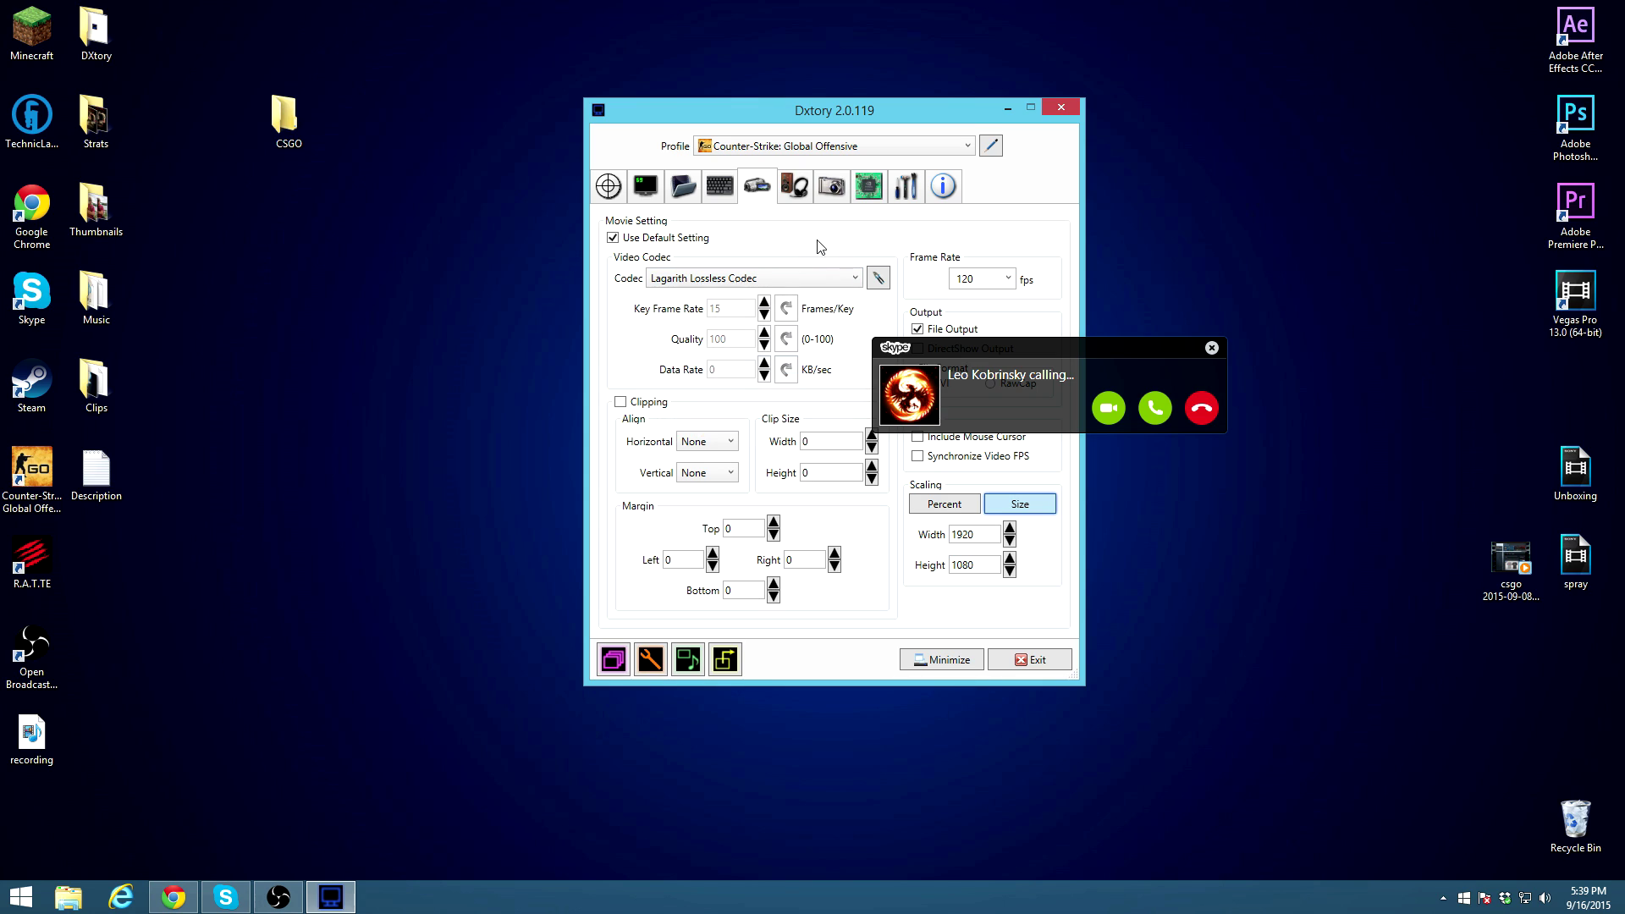
{"action": "left_click", "coordinate": [1213, 408]}
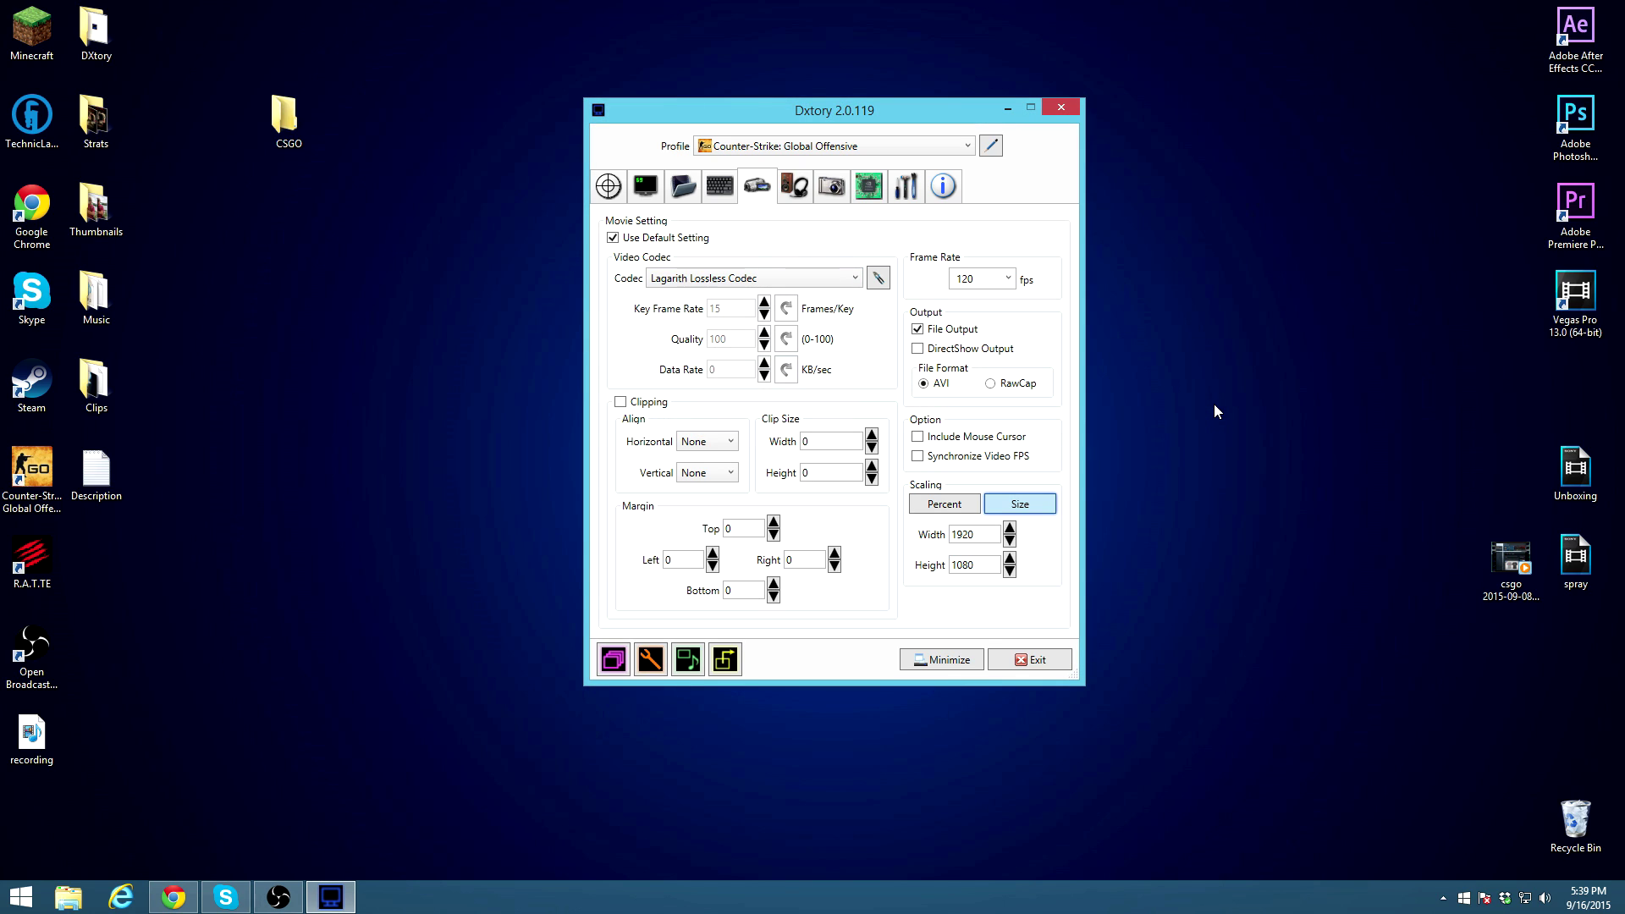
{"action": "left_click", "coordinate": [75, 902]}
Step: Browse the recorded clips in Movies on New Volume (E:), then close File Explorer
{"action": "double_click", "coordinate": [1068, 295]}
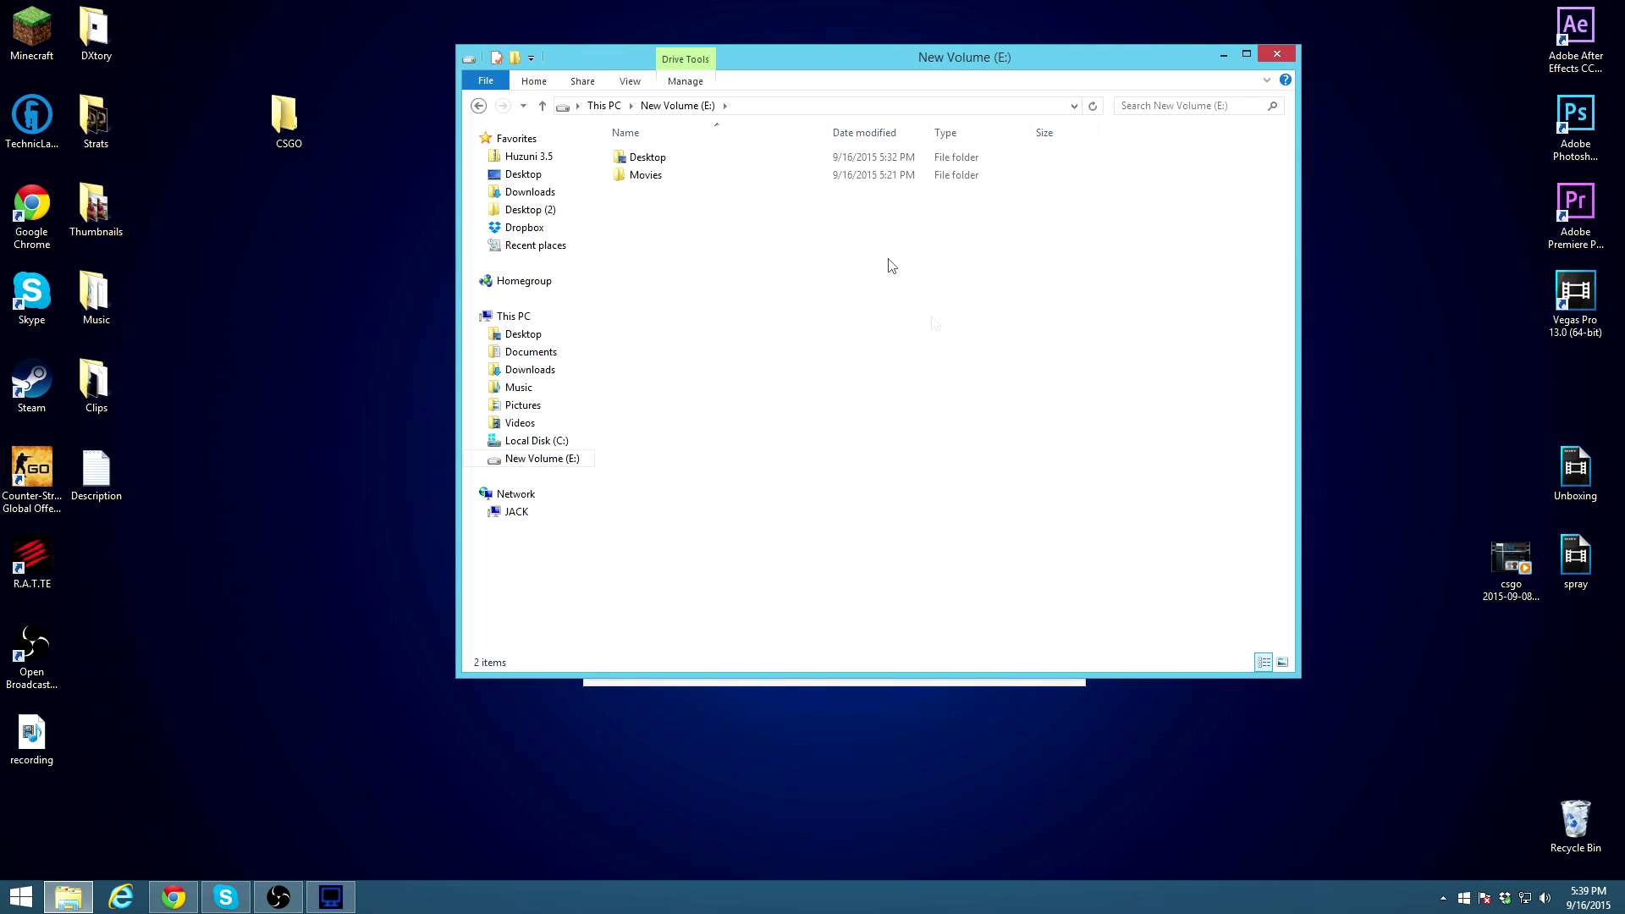
{"action": "double_click", "coordinate": [751, 178]}
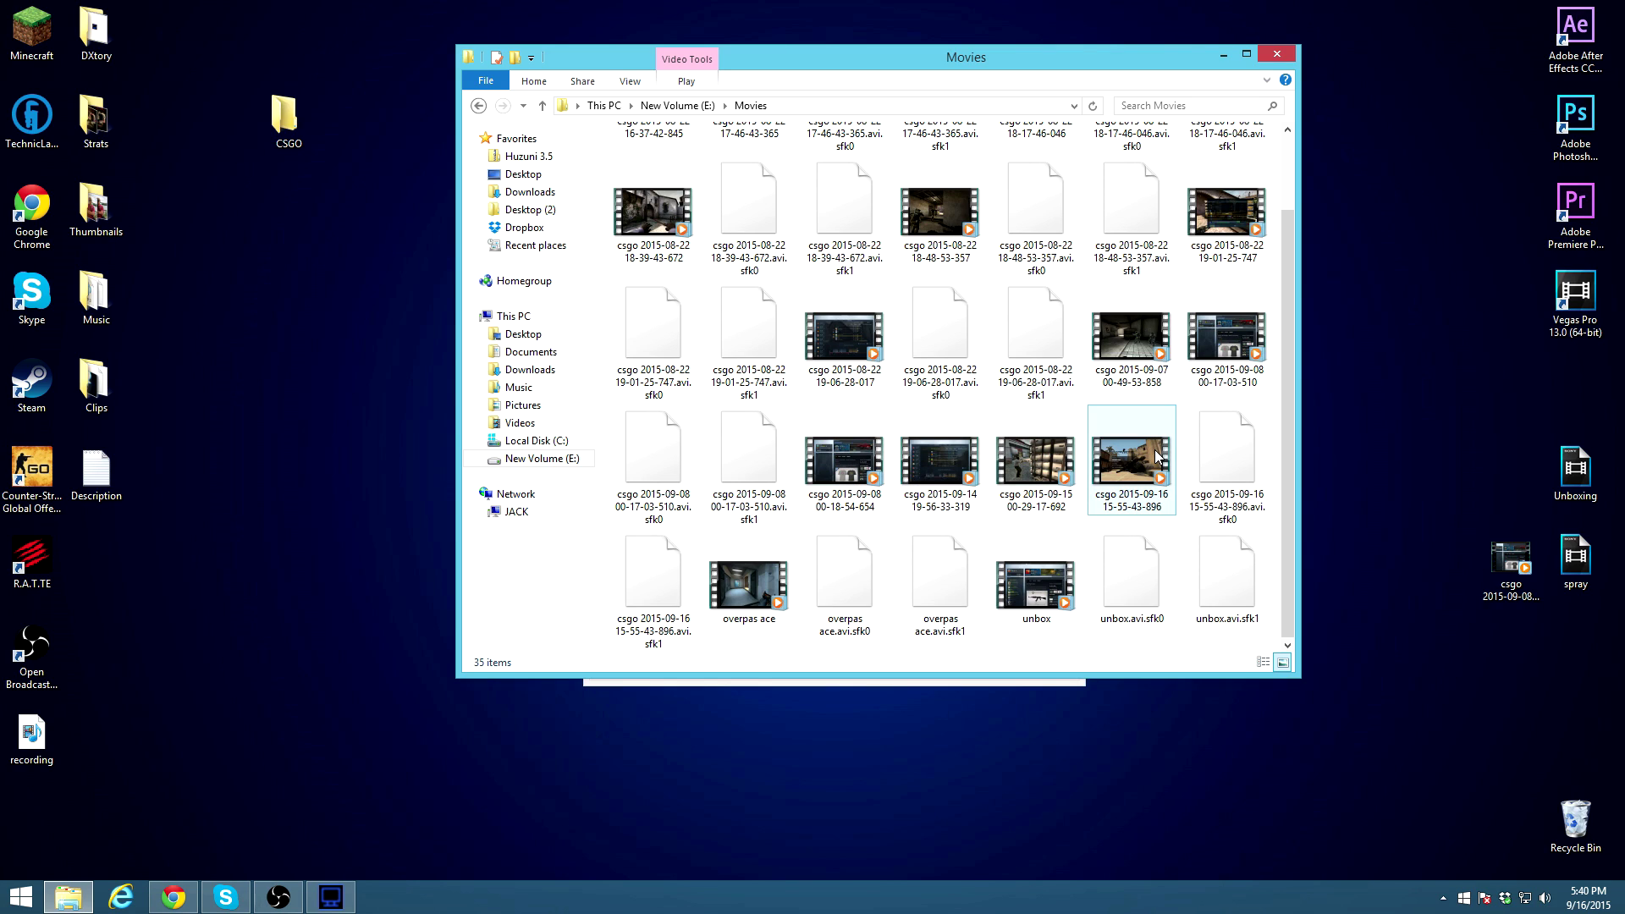
{"action": "mouse_move", "coordinate": [1156, 456]}
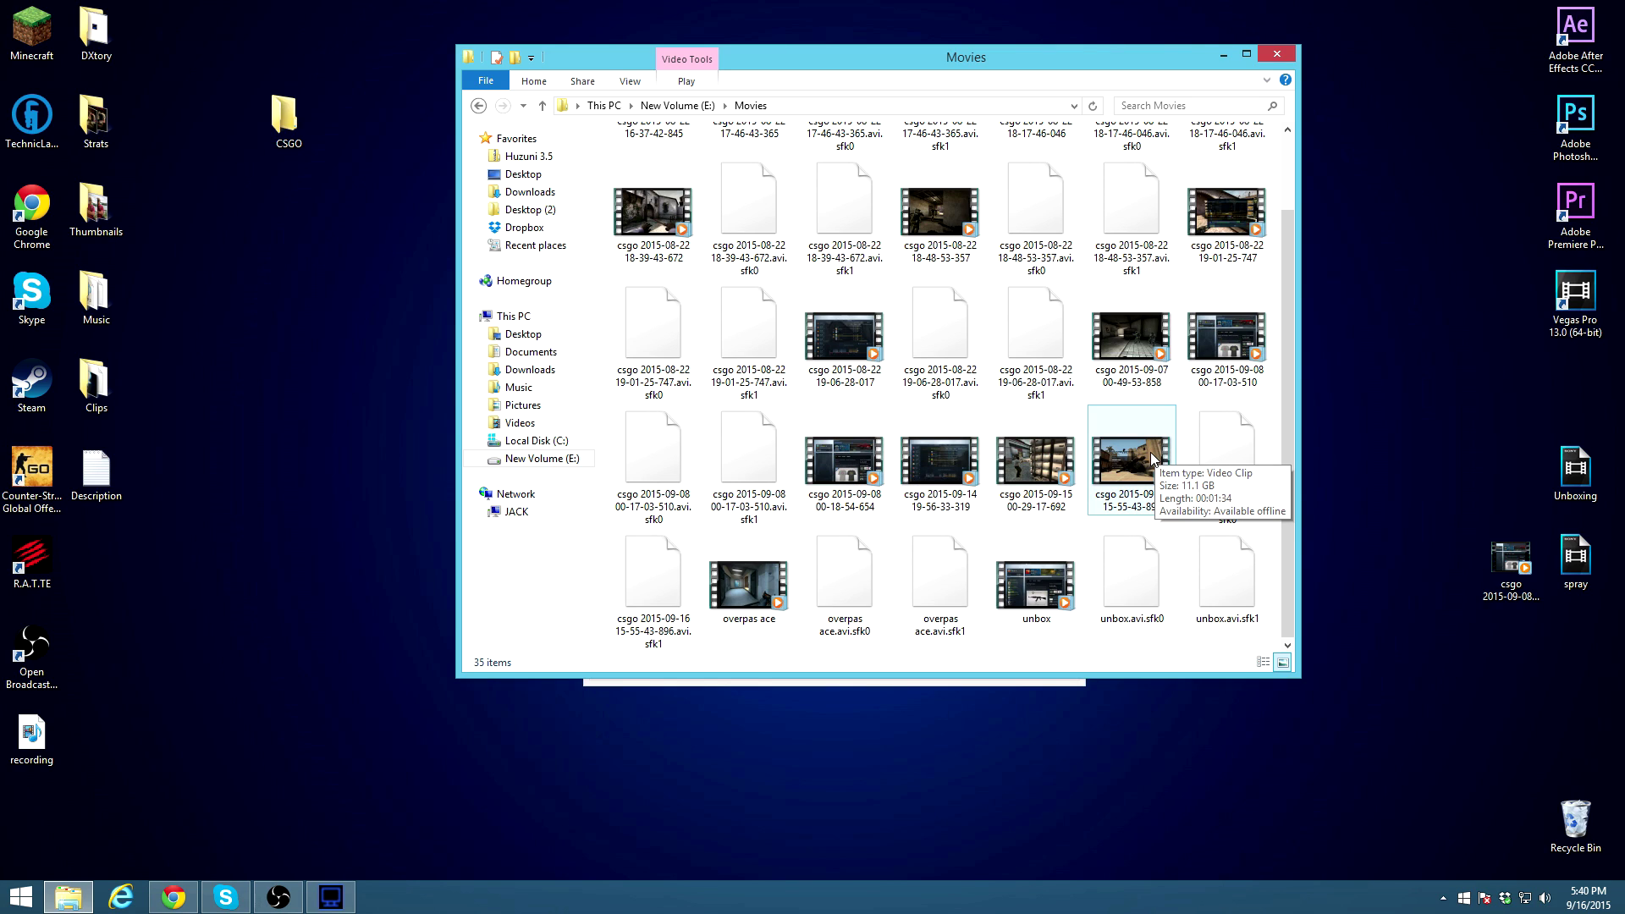
{"action": "left_click", "coordinate": [1287, 57]}
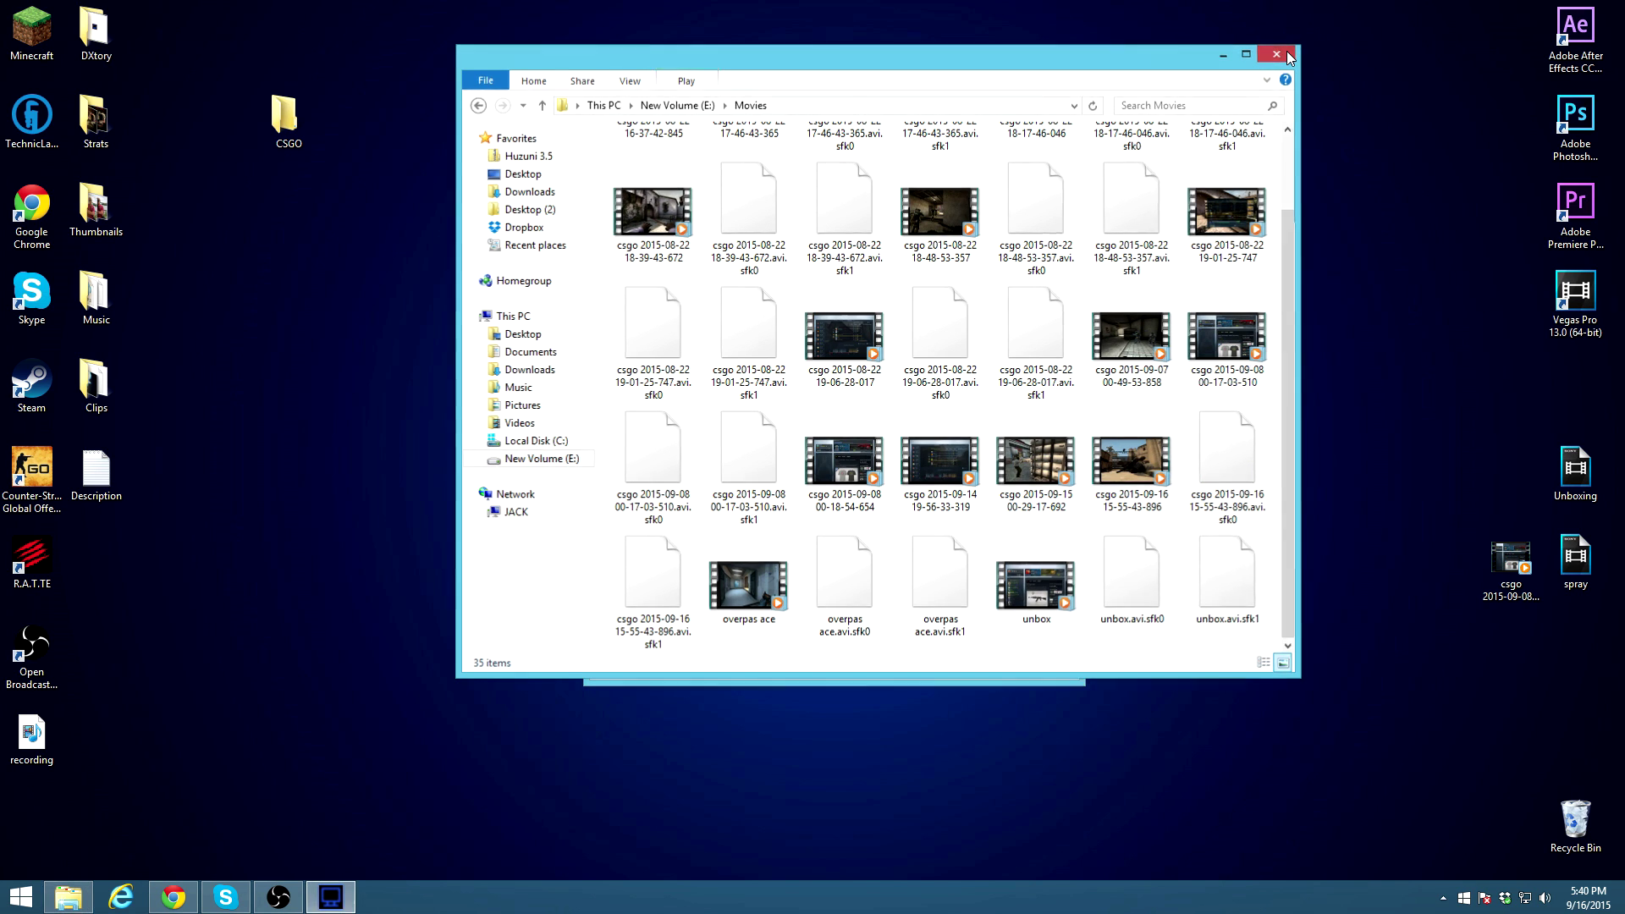
Step: Review Dxtory's Advanced, Global, About, Target, Overlay, Folder and Hotkey pages
{"action": "left_click", "coordinate": [868, 191]}
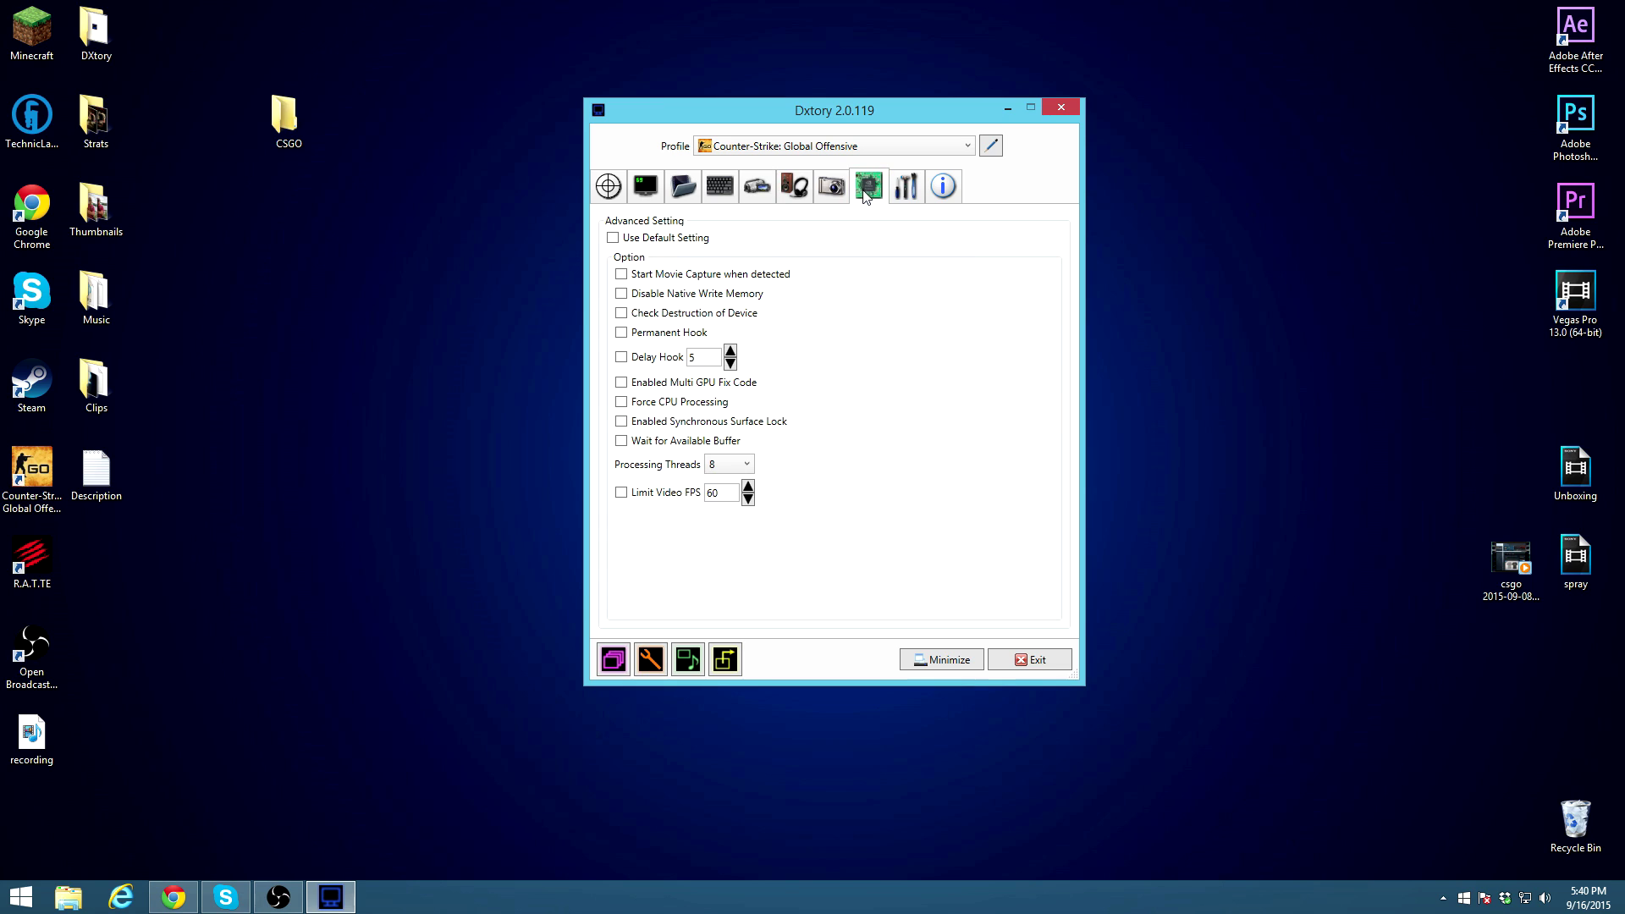
{"action": "left_click", "coordinate": [914, 190]}
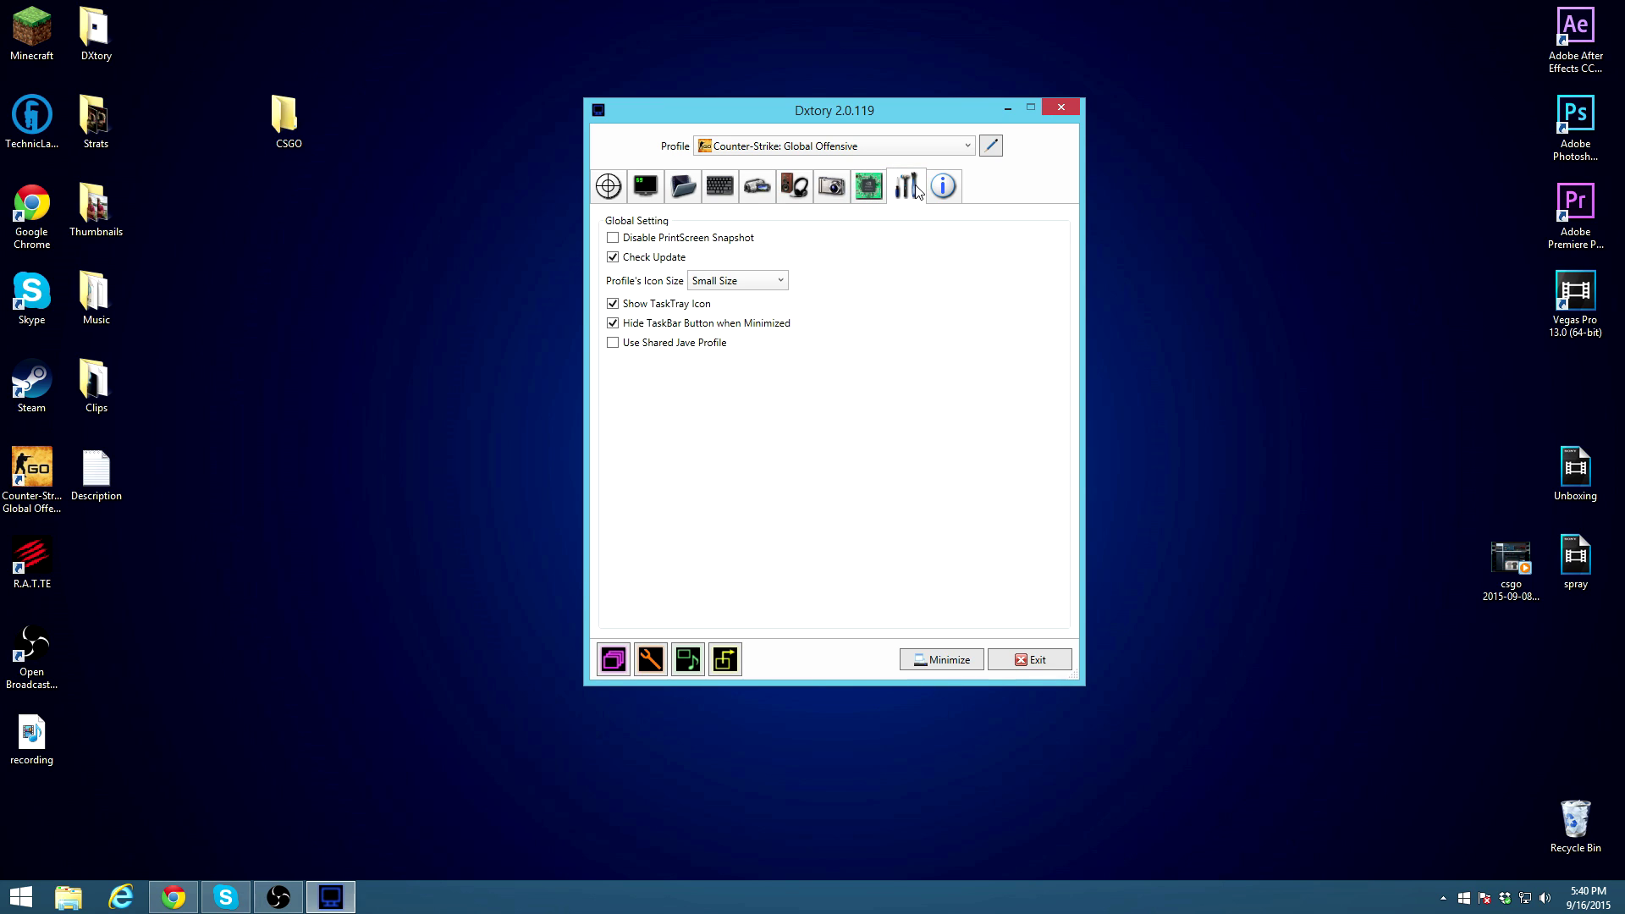
{"action": "left_click", "coordinate": [942, 188]}
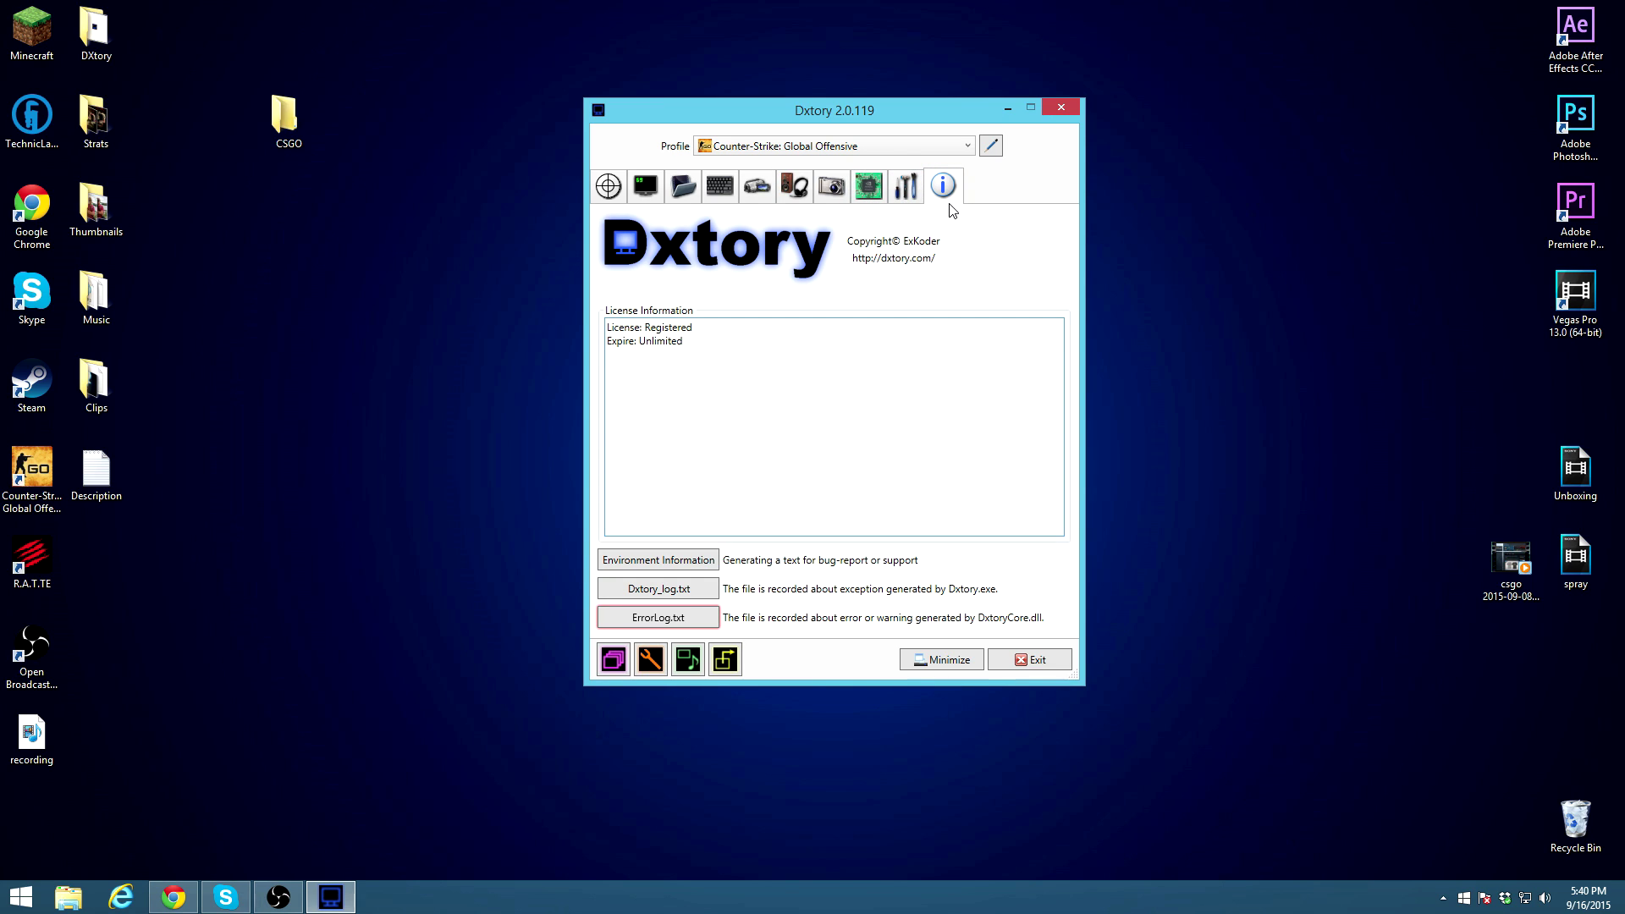
{"action": "left_click", "coordinate": [619, 197]}
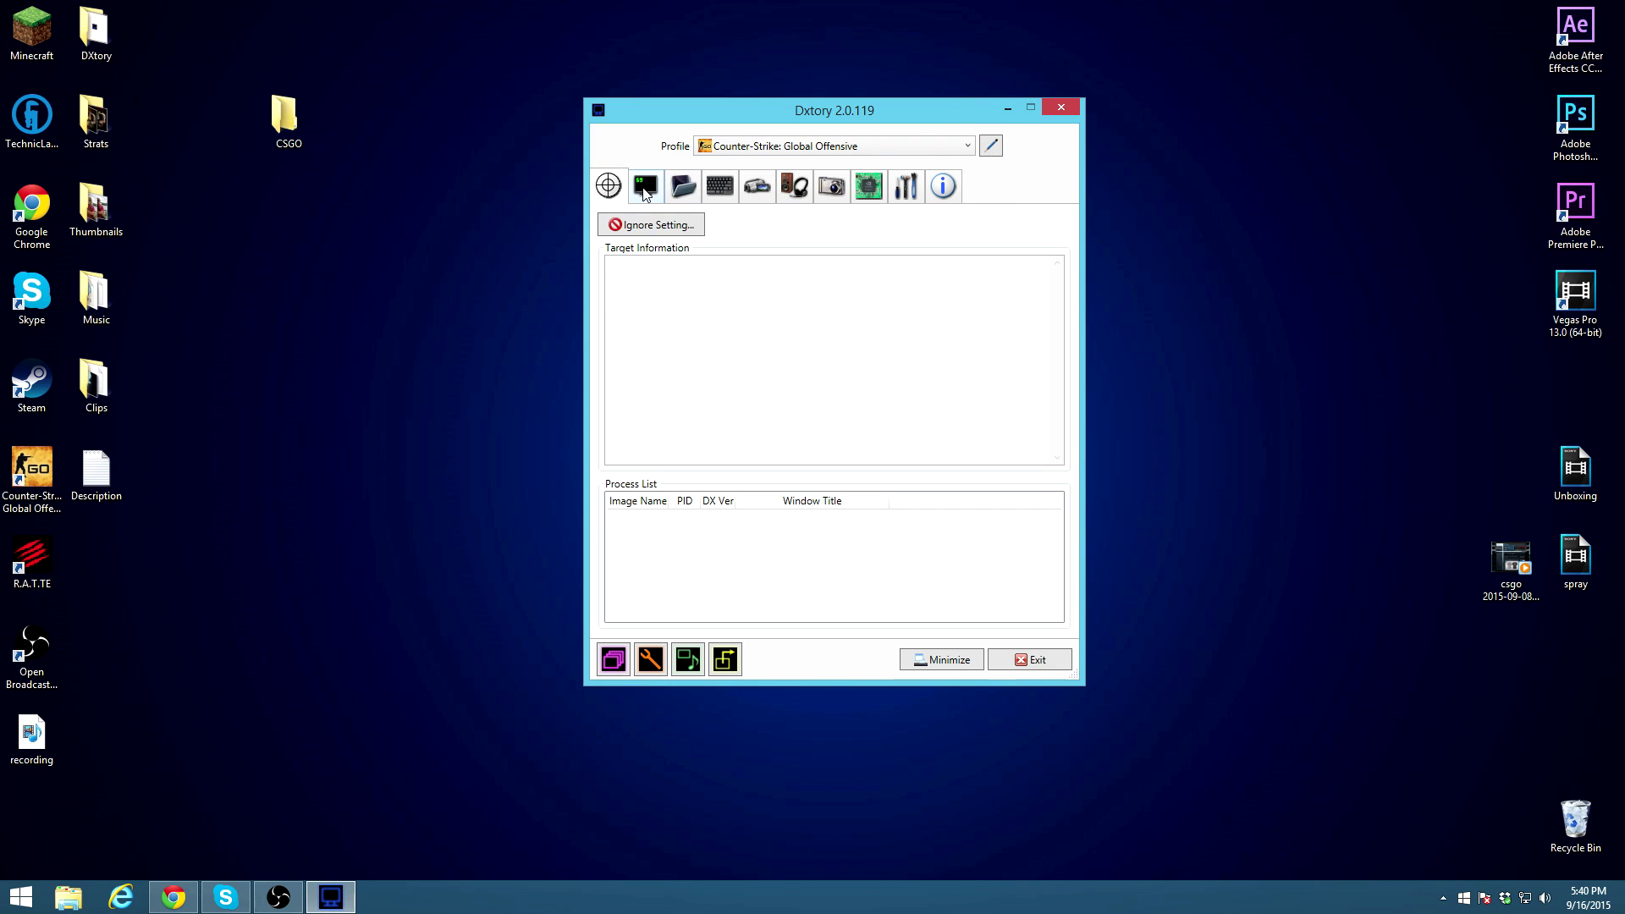
{"action": "left_click", "coordinate": [645, 191]}
{"action": "left_click", "coordinate": [684, 193]}
{"action": "left_click", "coordinate": [728, 192]}
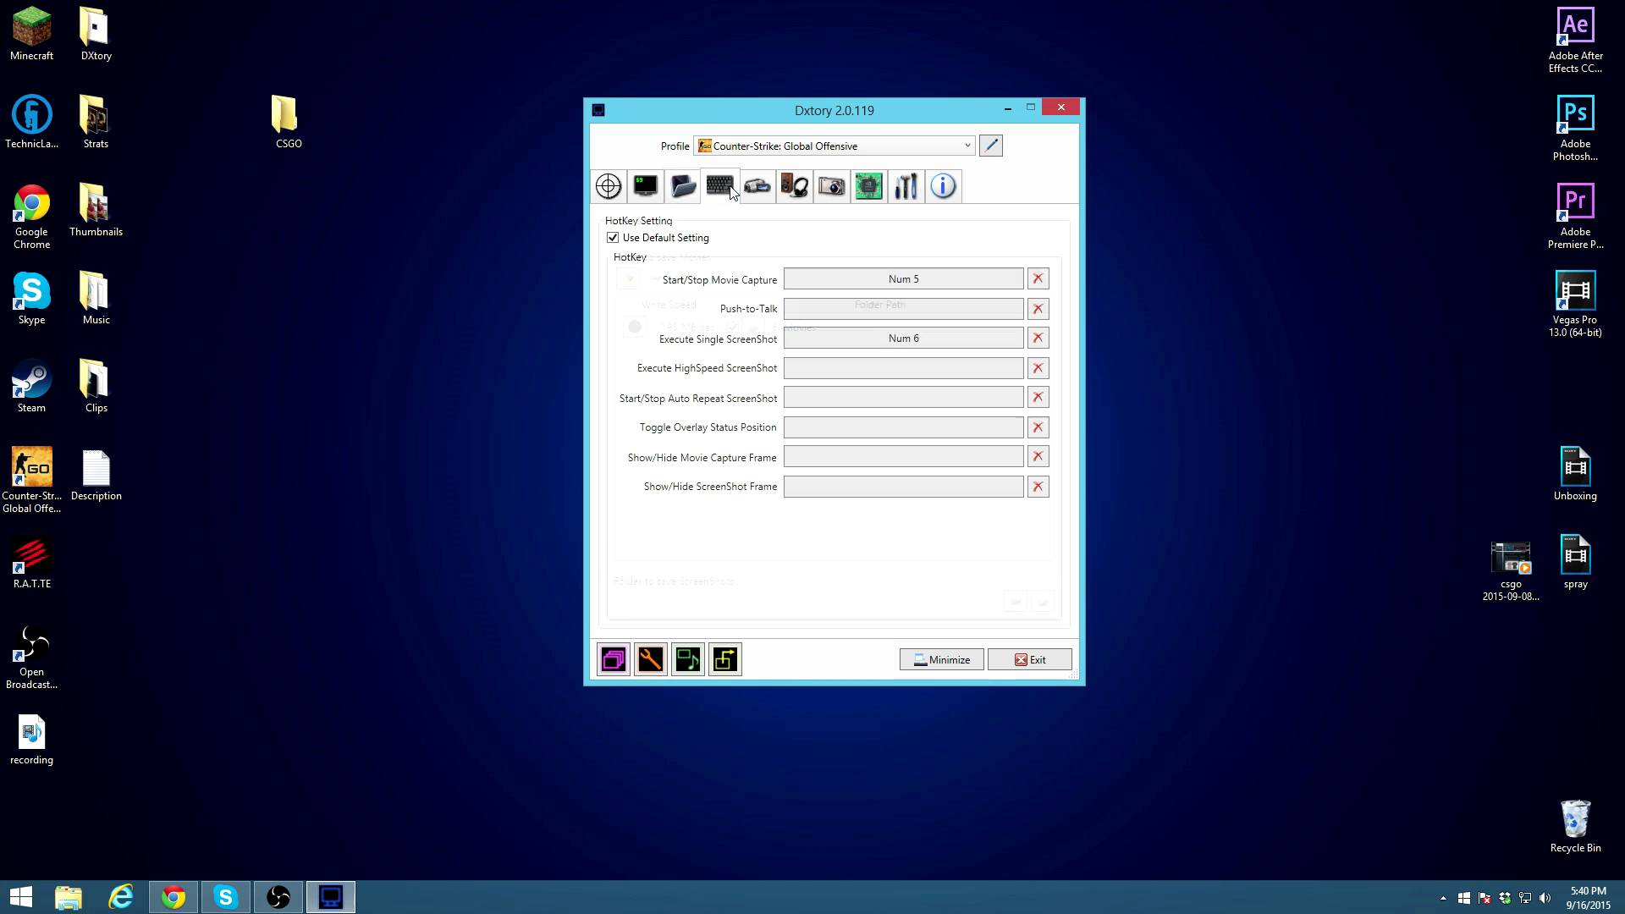
Step: Check the Movie, Audio, Advanced and ScreenShot pages, settle on Movie, and launch Counter-Strike: Global Offensive
{"action": "left_click", "coordinate": [757, 188]}
{"action": "left_click", "coordinate": [795, 187]}
{"action": "left_click", "coordinate": [870, 188]}
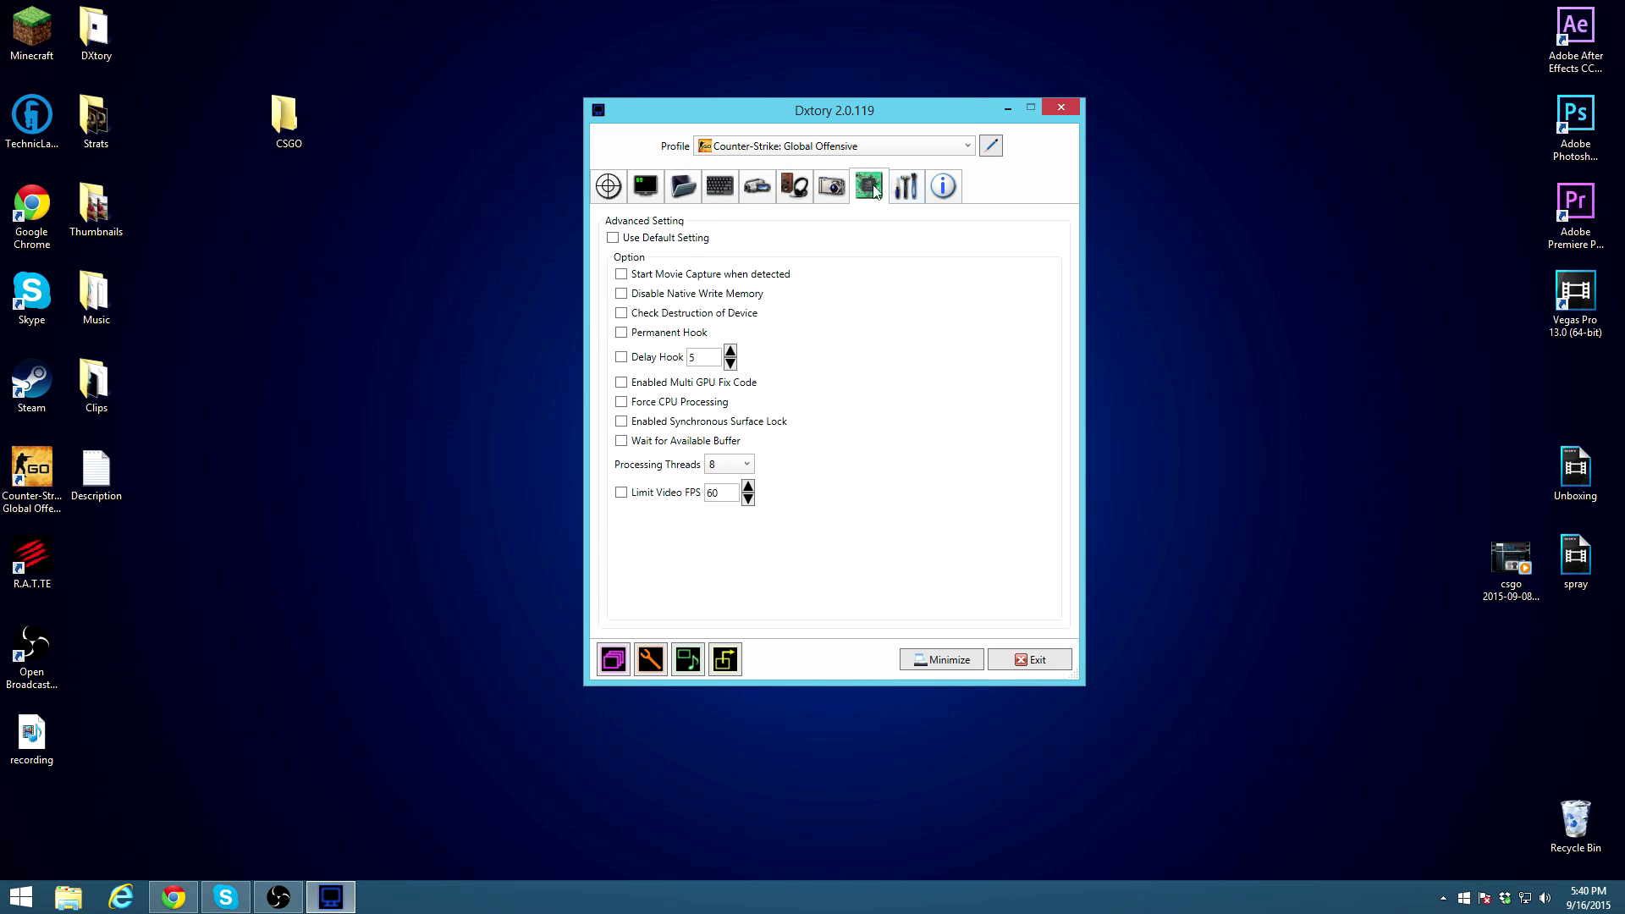
{"action": "left_click", "coordinate": [832, 188]}
{"action": "left_click", "coordinate": [758, 187]}
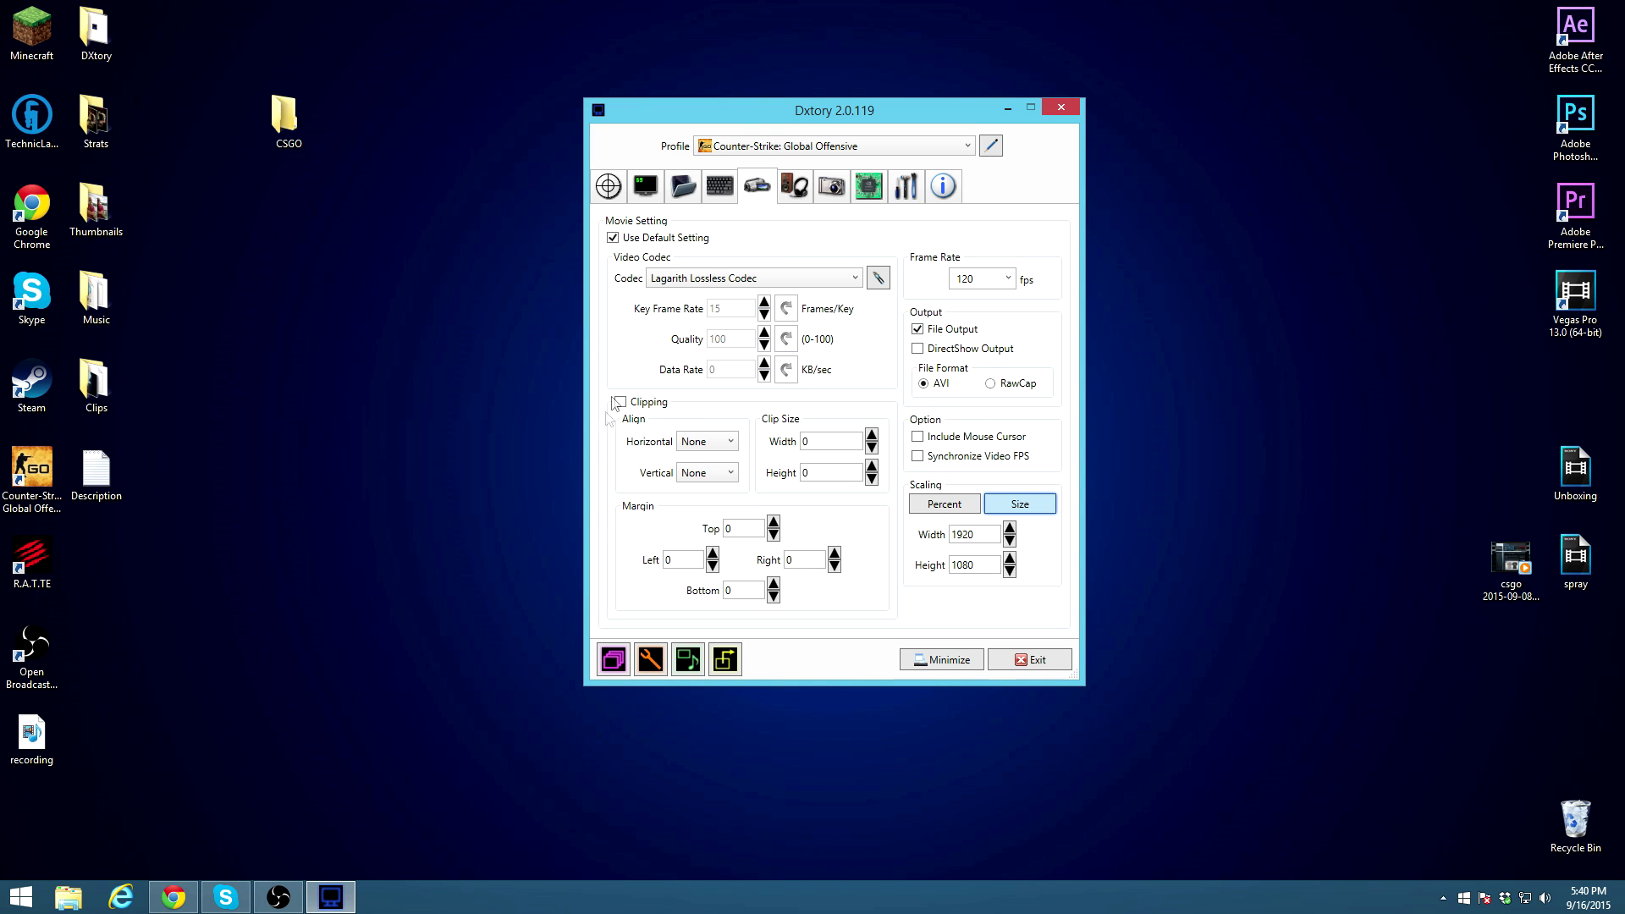
{"action": "double_click", "coordinate": [8, 482]}
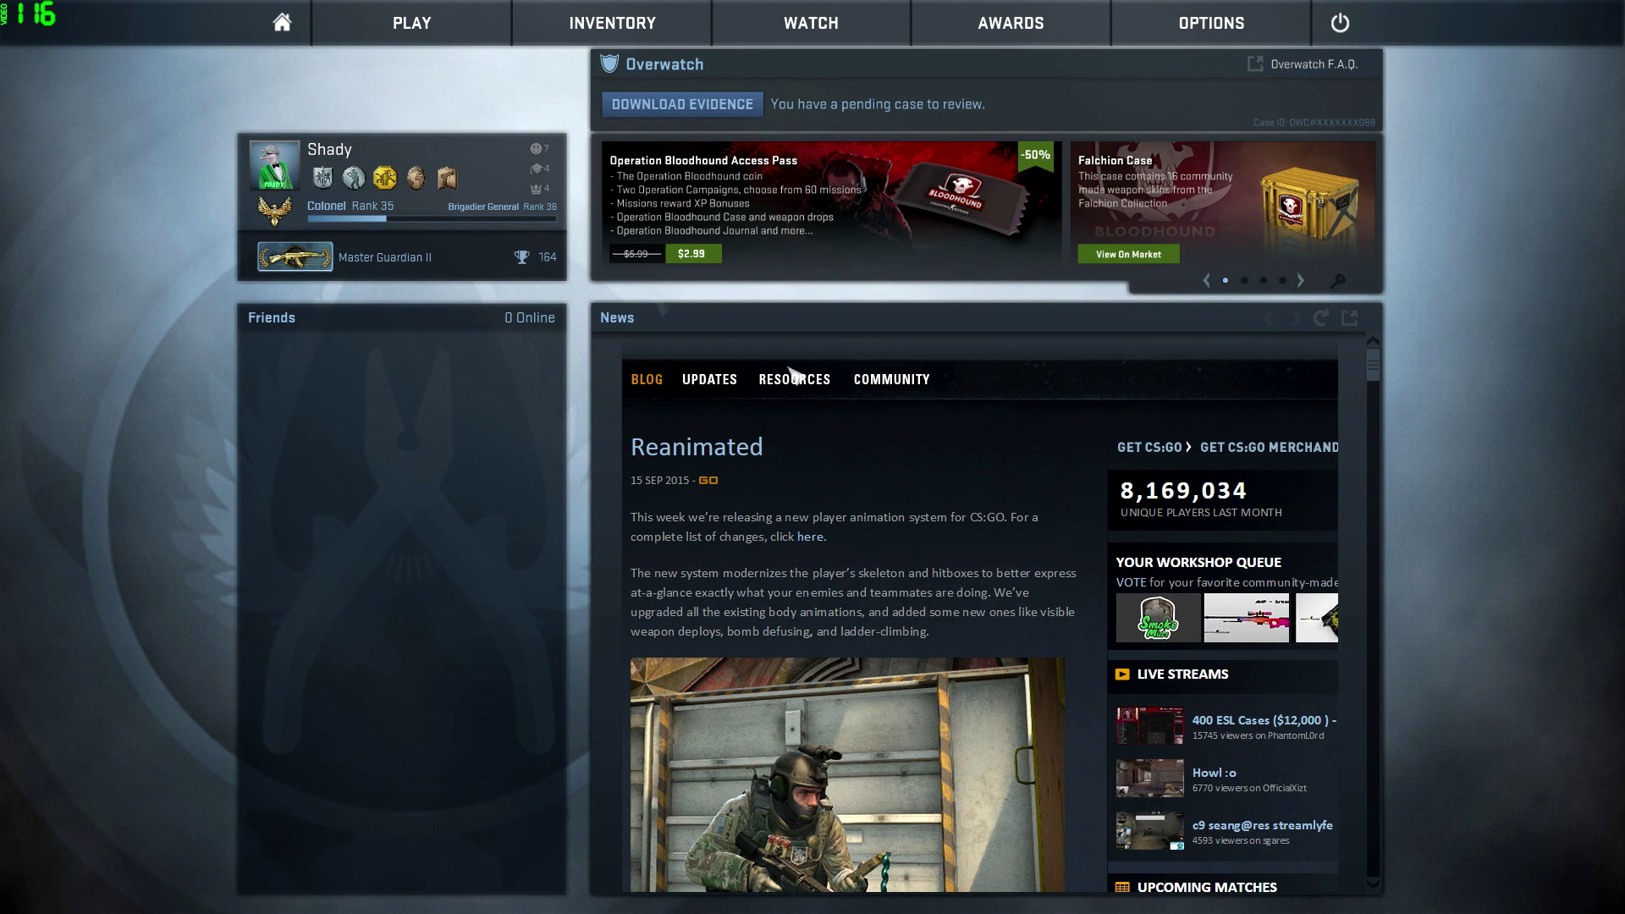
Step: Start an Offline With Bots match on Mirage with bot difficulty set to No Bots
{"action": "mouse_move", "coordinate": [470, 38]}
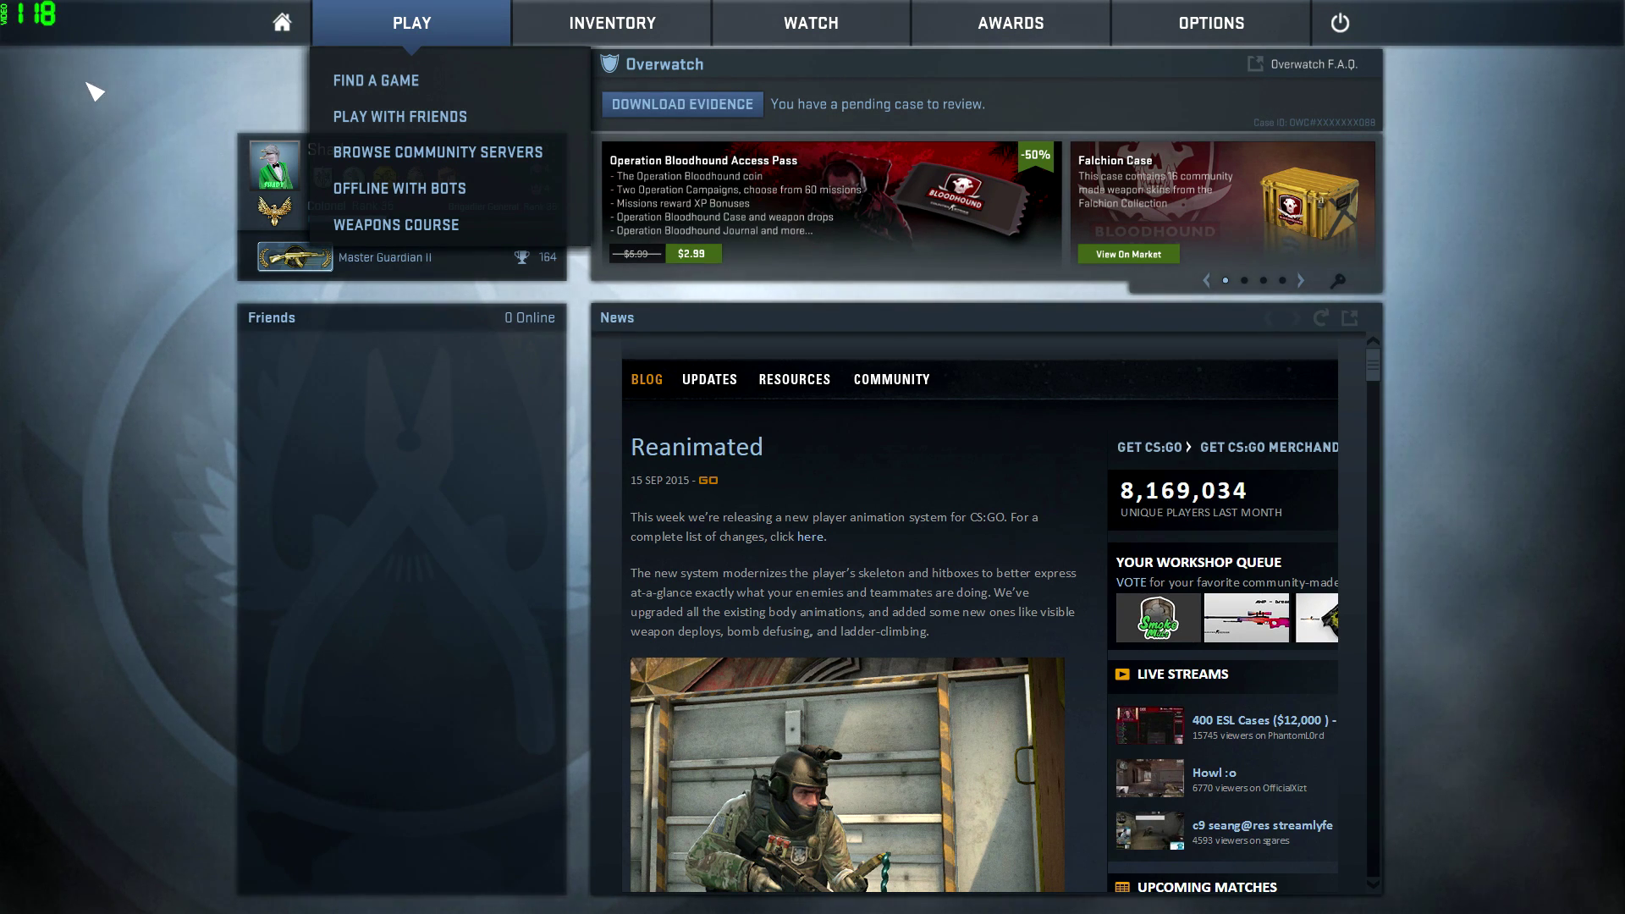
{"action": "left_click", "coordinate": [423, 189]}
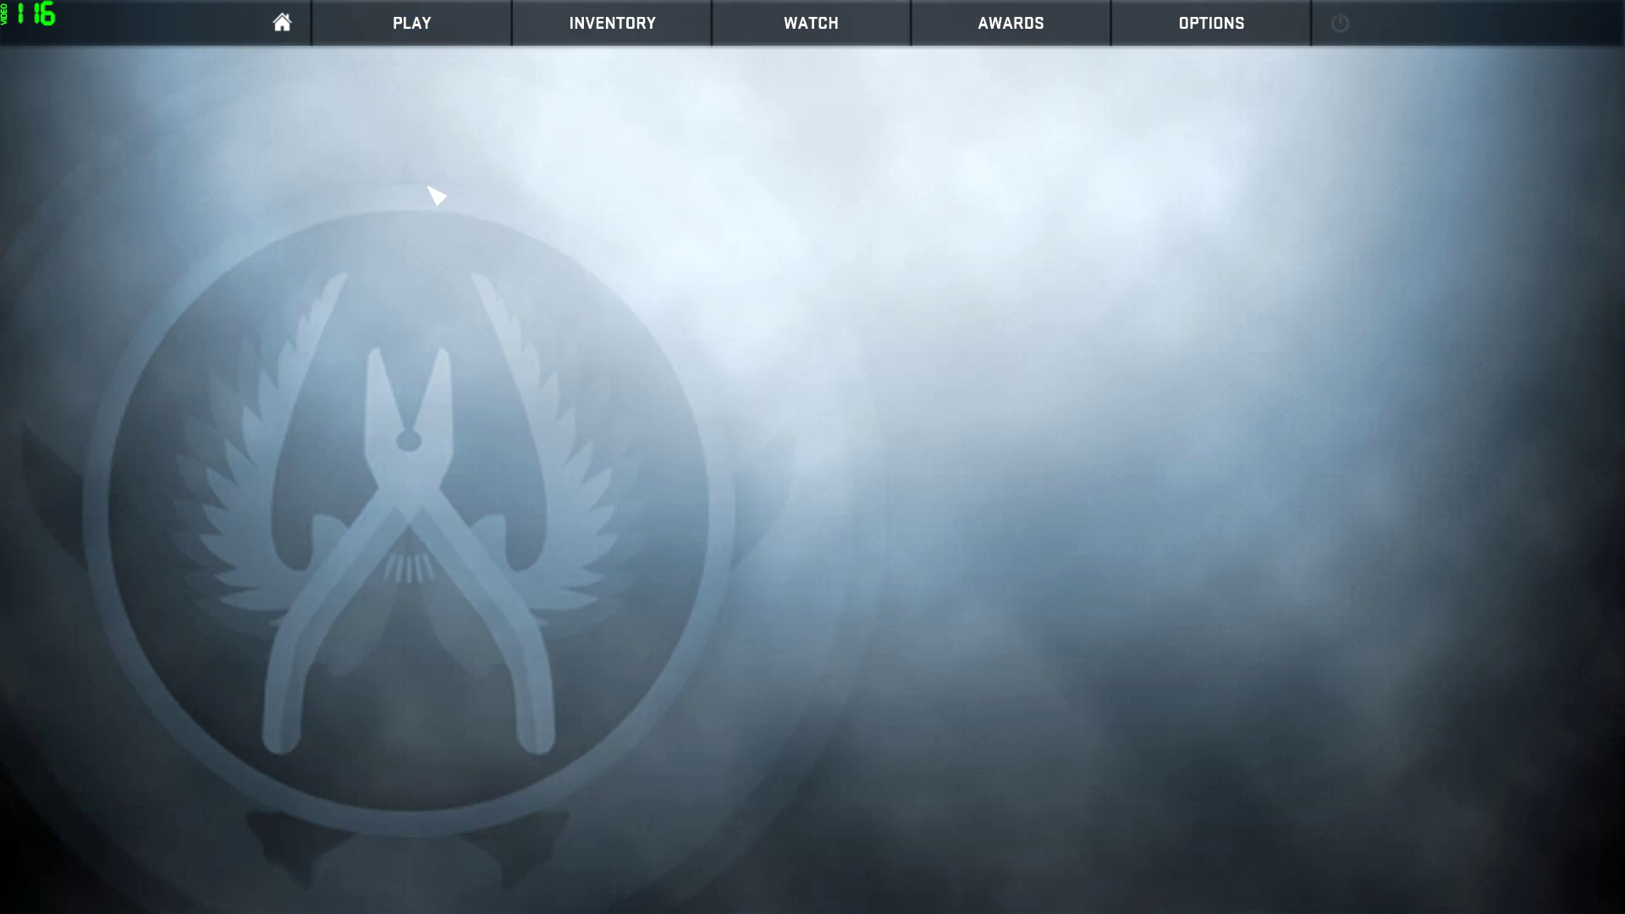
{"action": "left_click", "coordinate": [650, 814]}
{"action": "left_click", "coordinate": [1256, 860]}
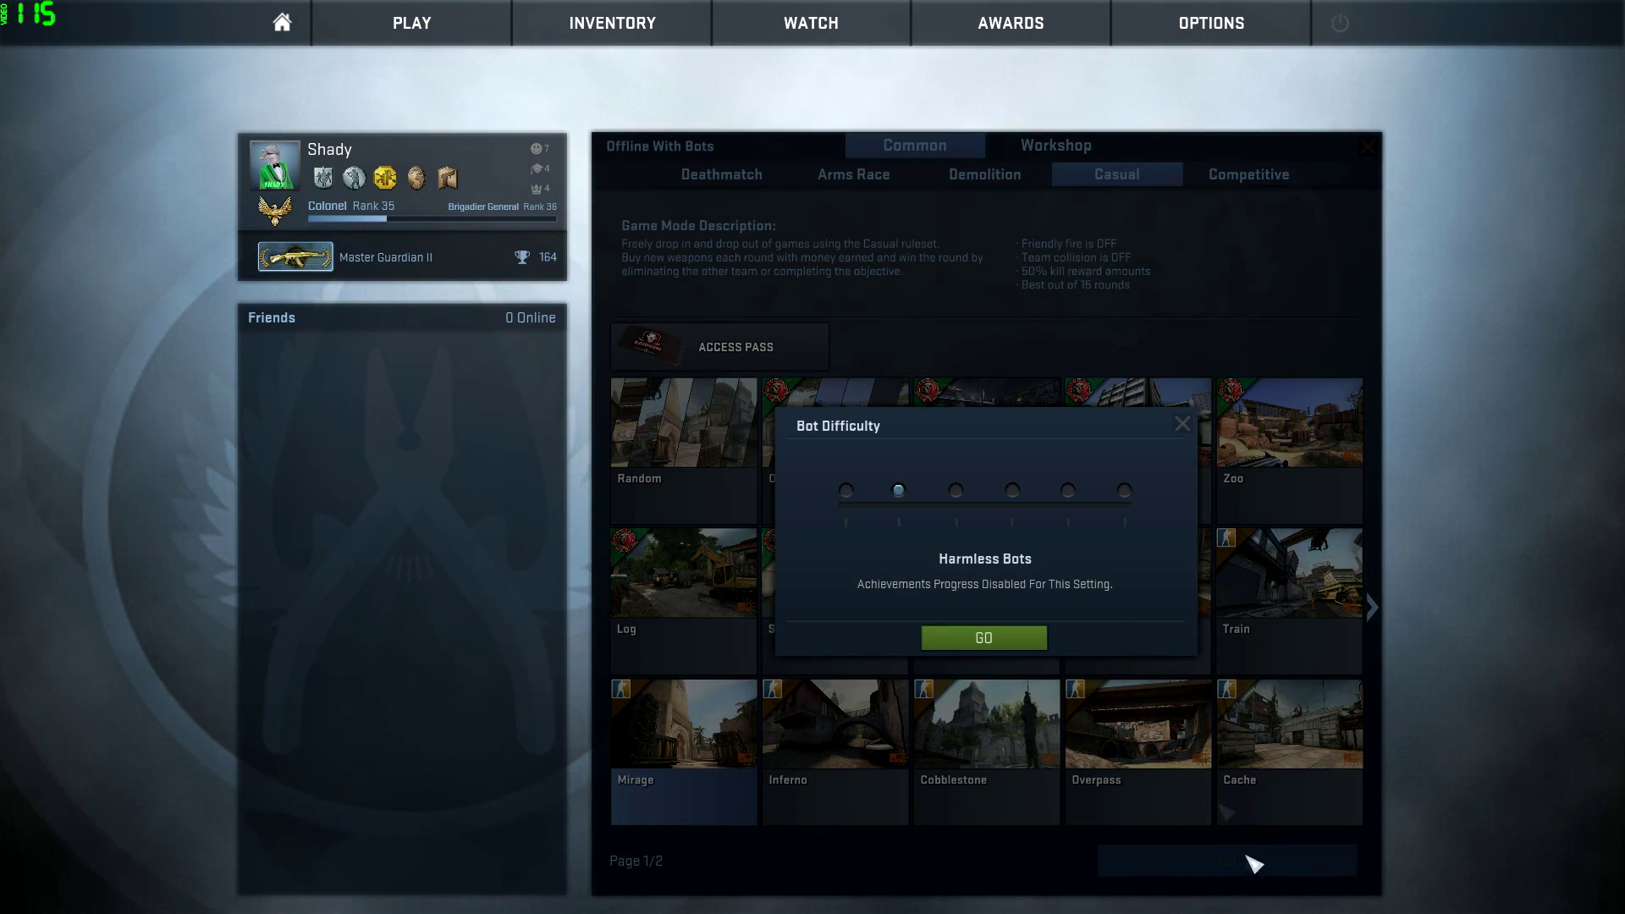
{"action": "left_click", "coordinate": [850, 491]}
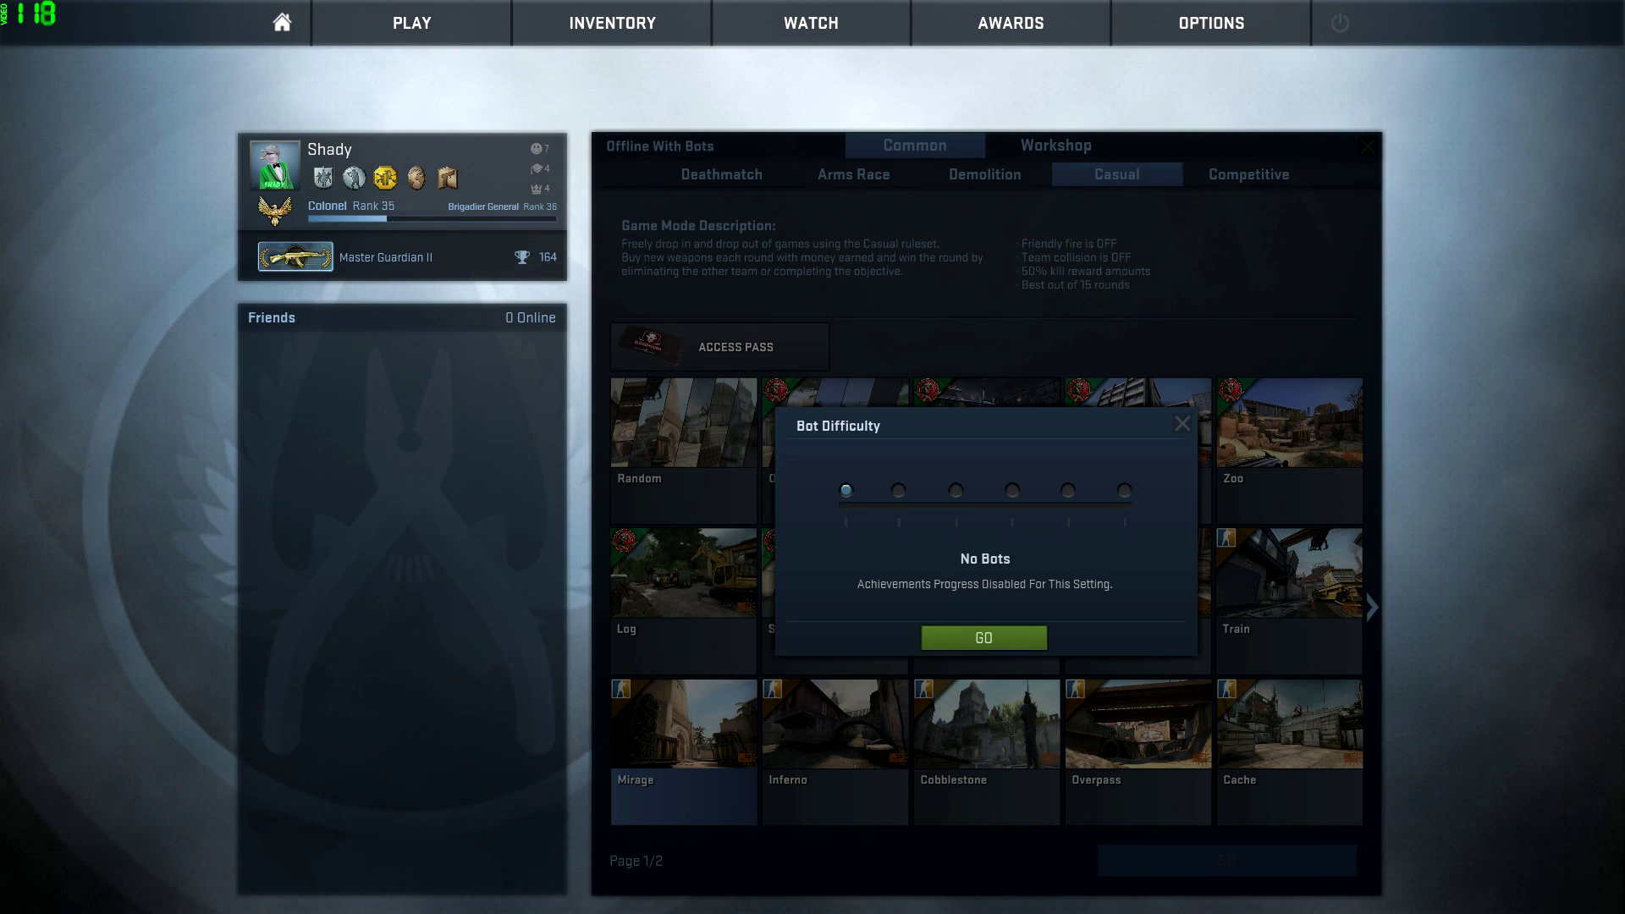
{"action": "left_click", "coordinate": [982, 639]}
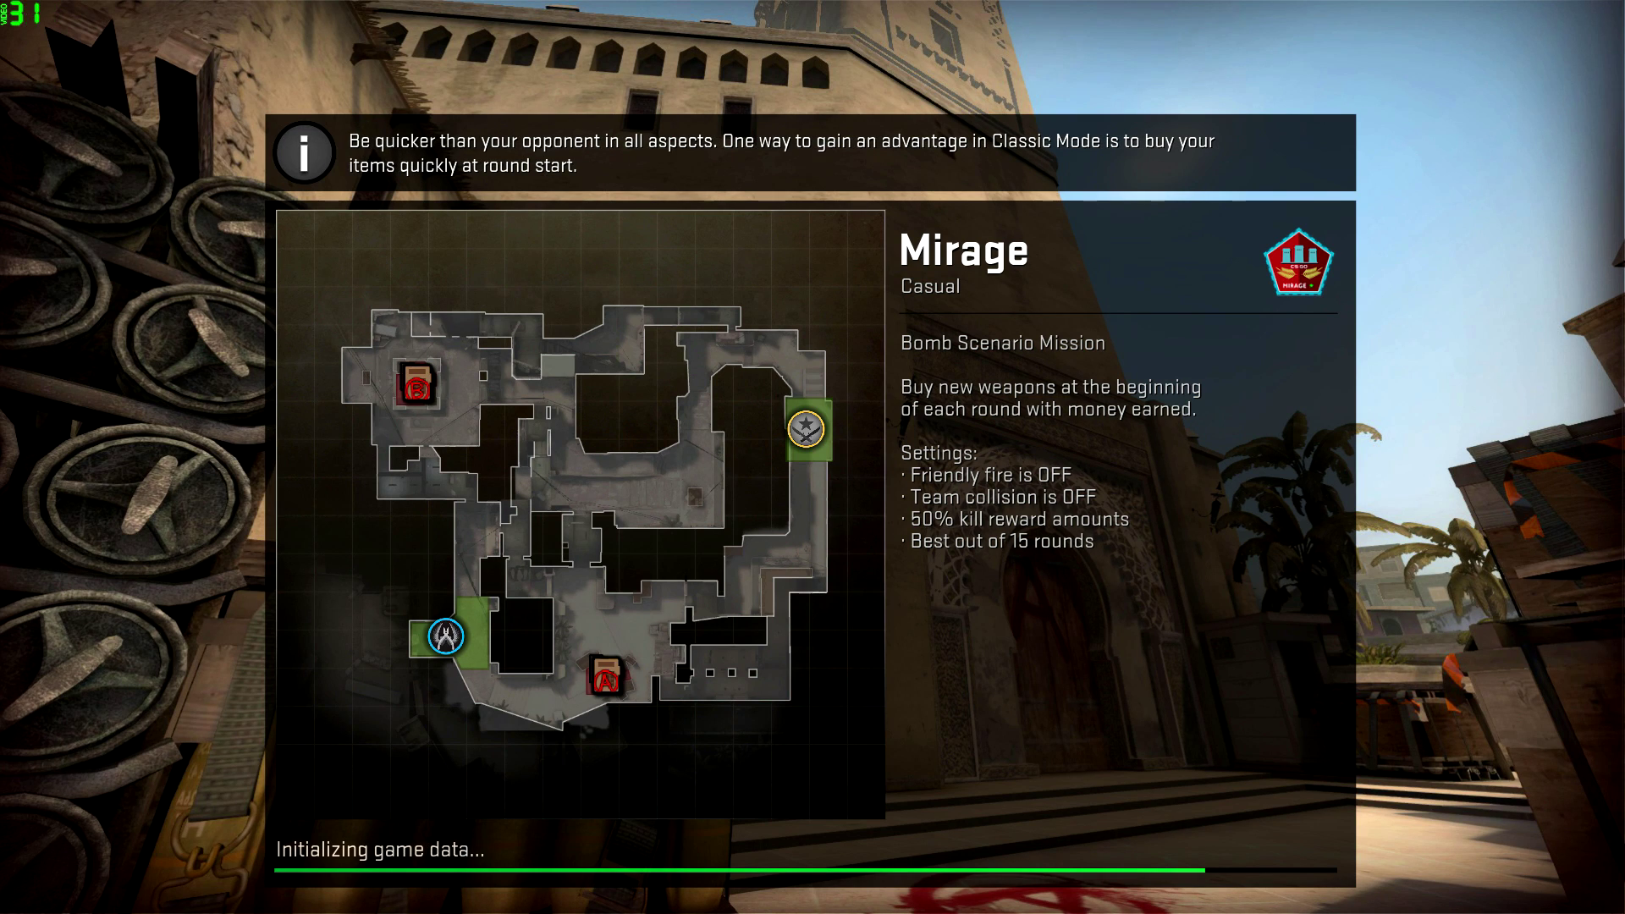
Step: Join the Terrorists and restart the match with mp_restartgame 1 in the console
{"action": "left_click", "coordinate": [827, 464]}
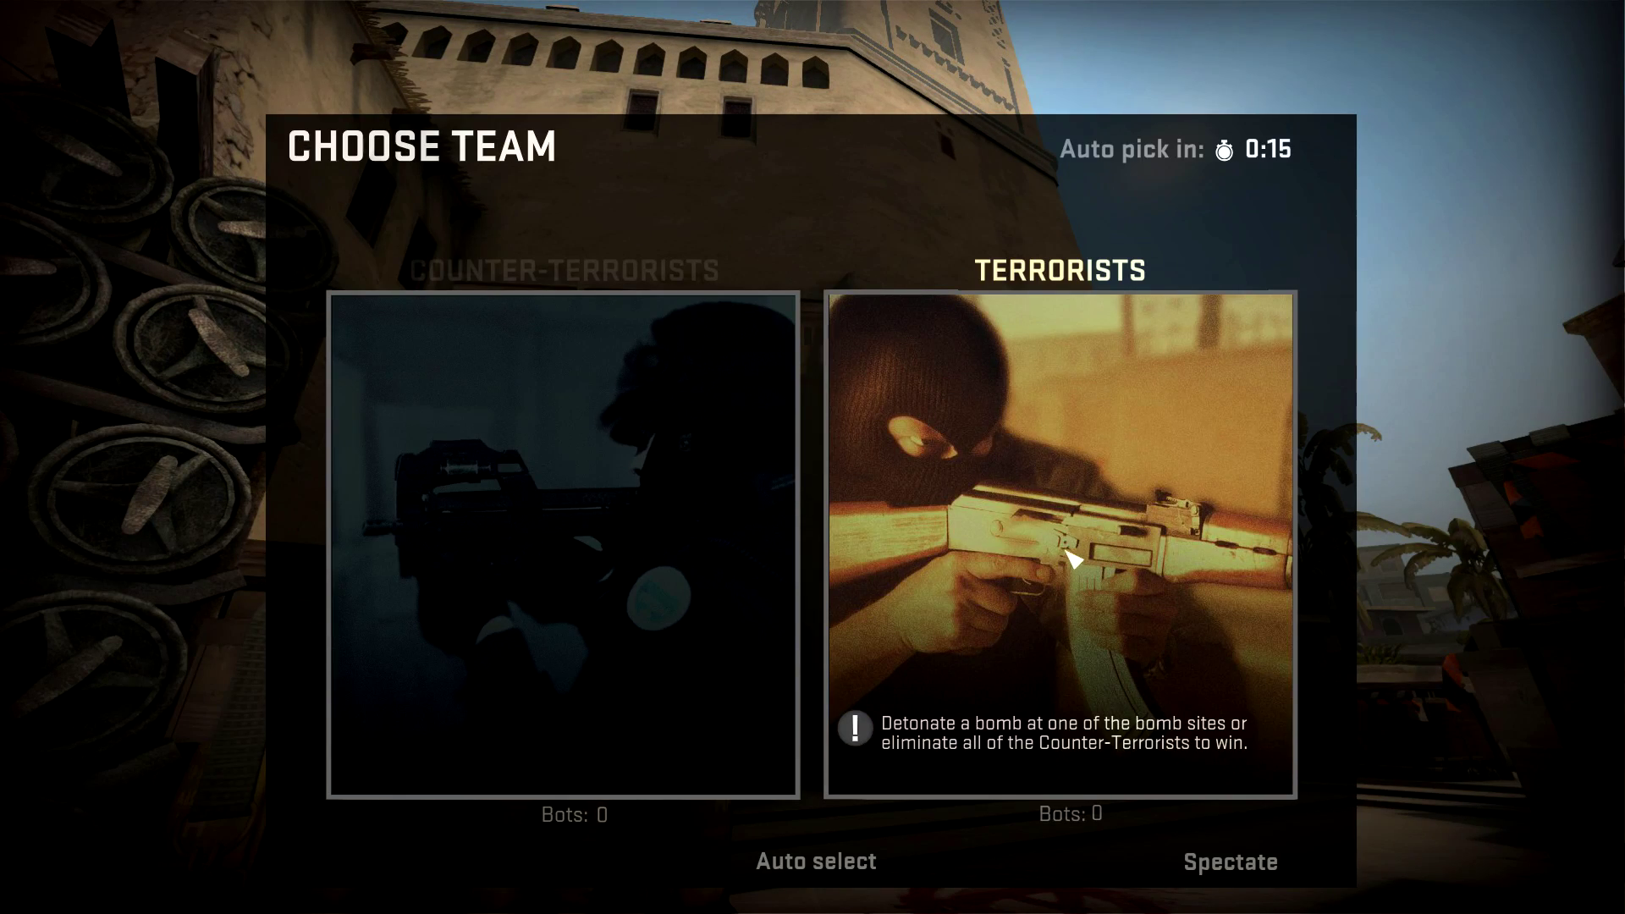
{"action": "left_click", "coordinate": [1070, 549]}
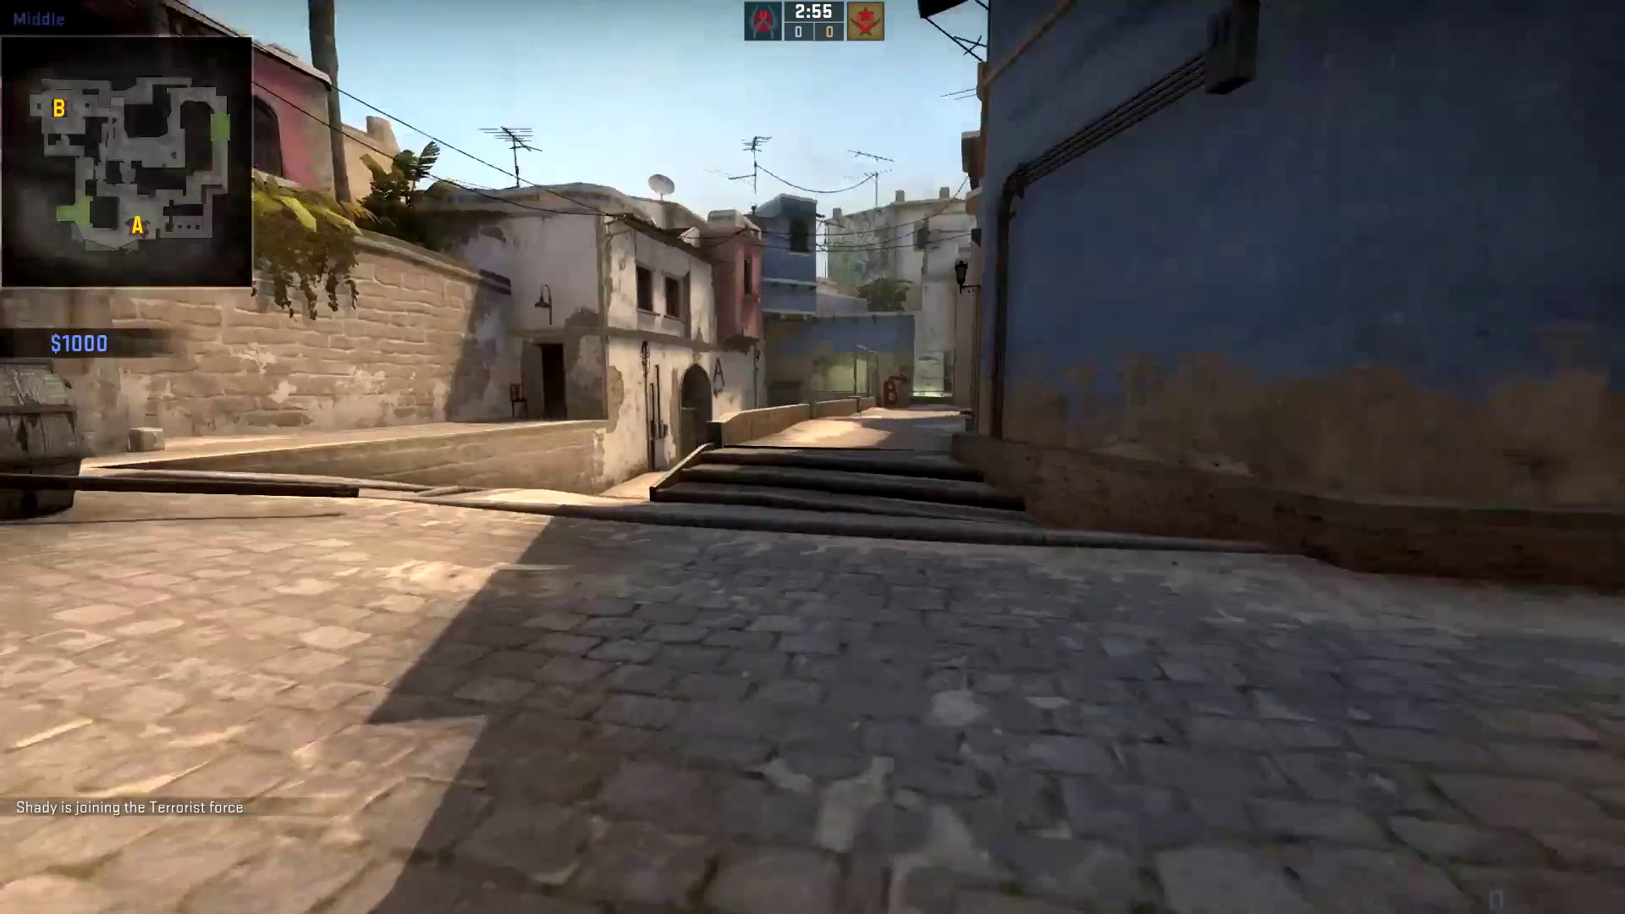
{"action": "key", "text": "grave"}
{"action": "type", "text": "mp"}
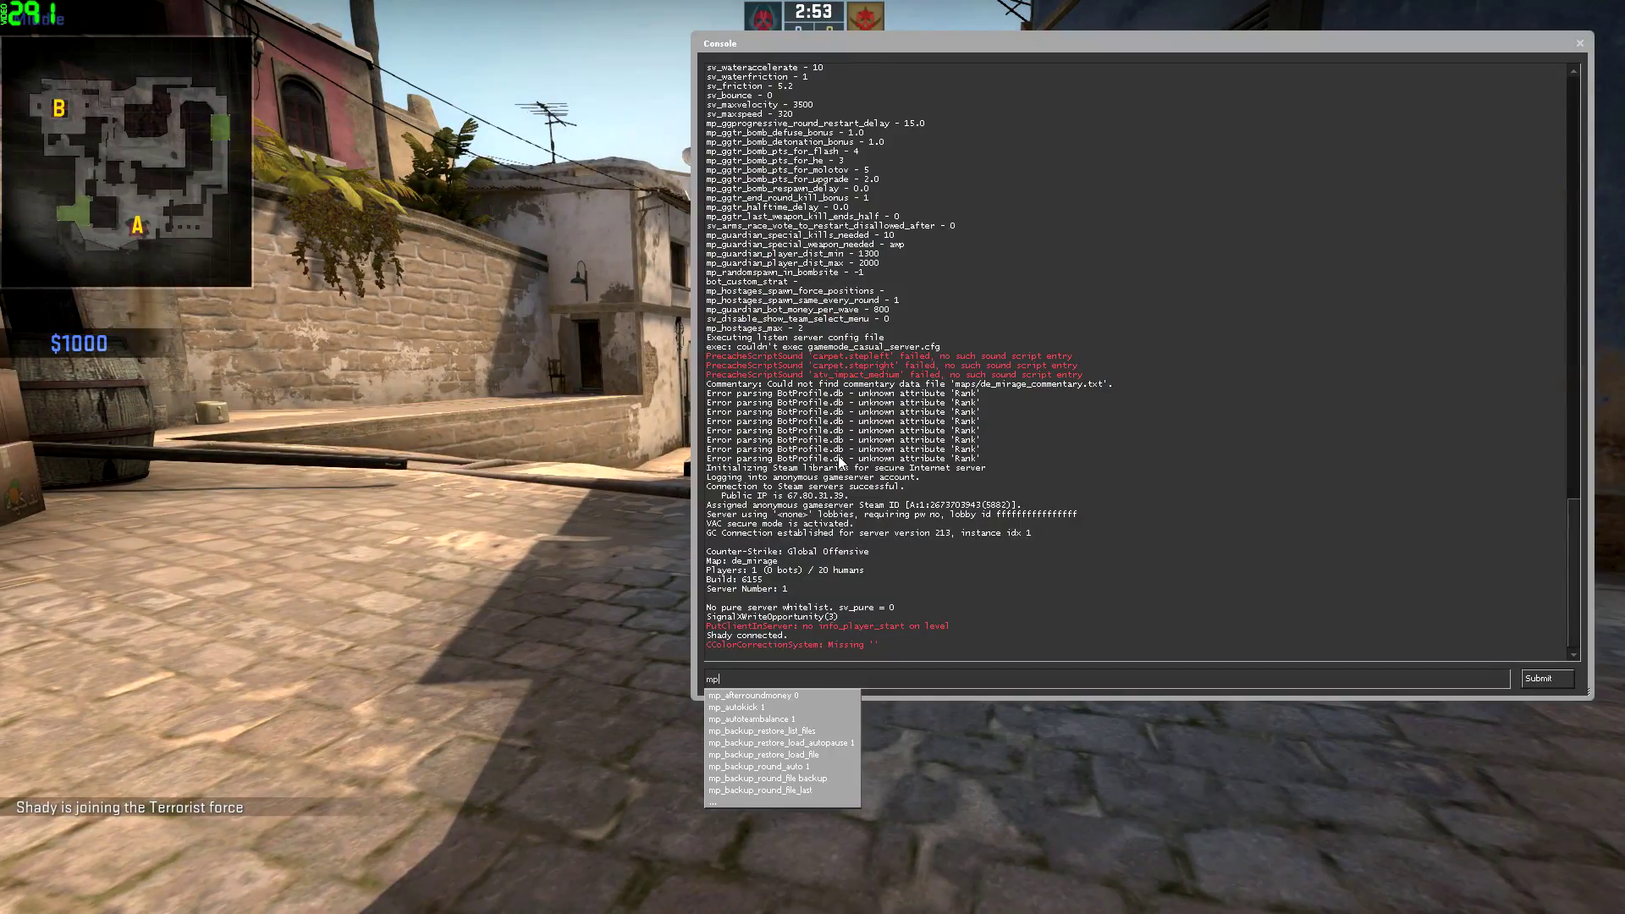
{"action": "type", "text": "_re"}
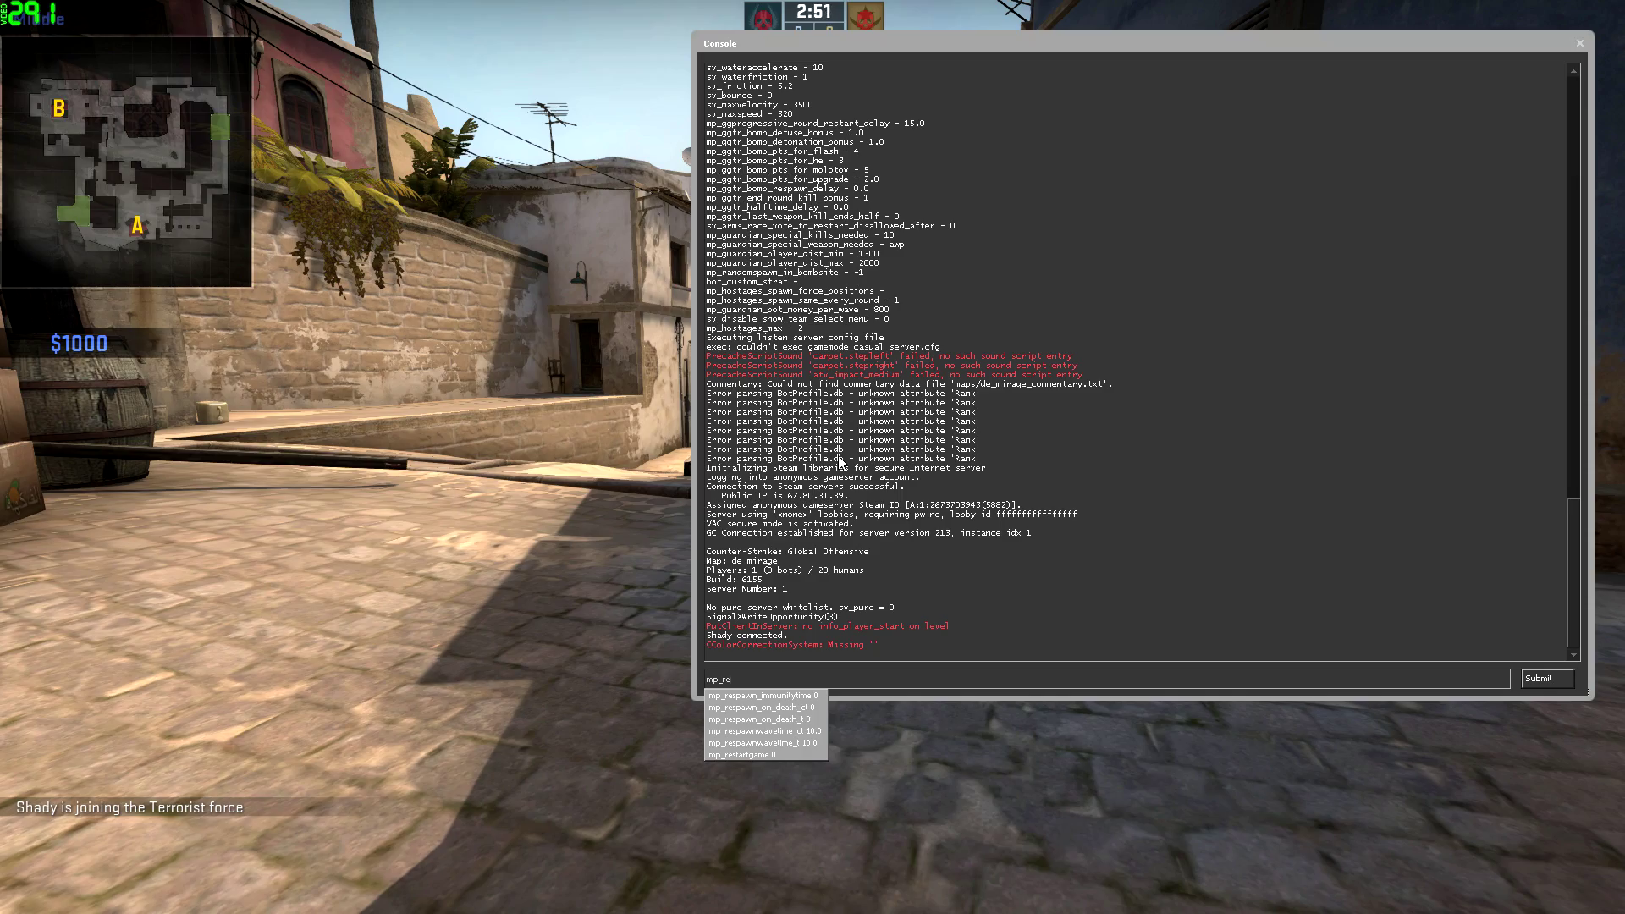
{"action": "type", "text": "startgame 1"}
{"action": "key", "text": "Return"}
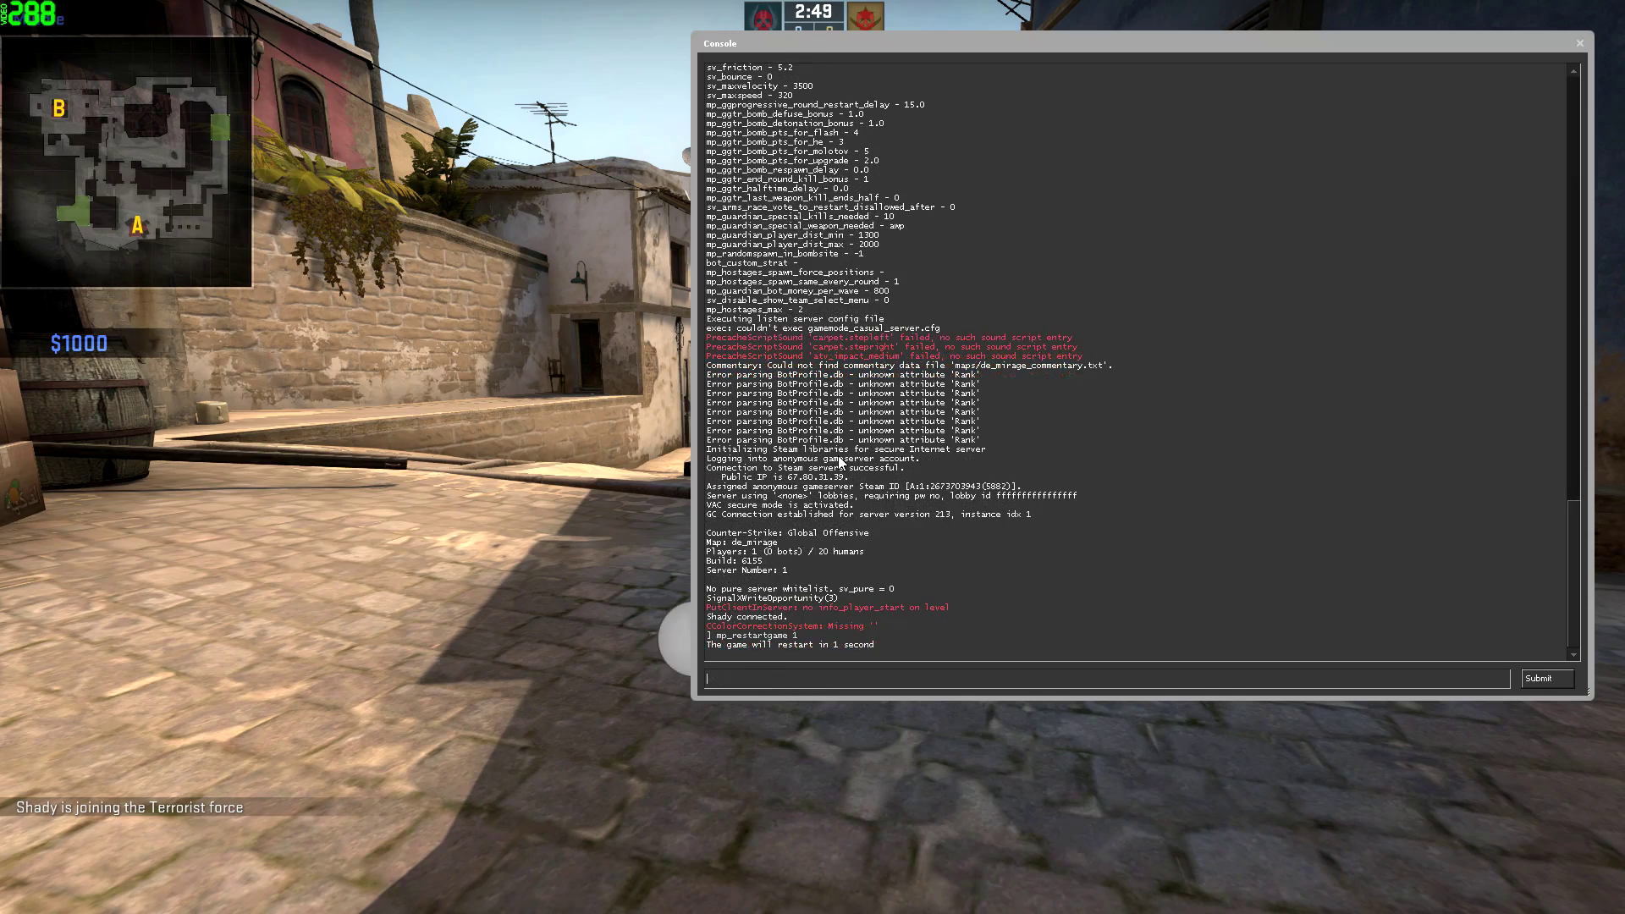
{"action": "key", "text": "grave"}
{"action": "key", "text": "grave"}
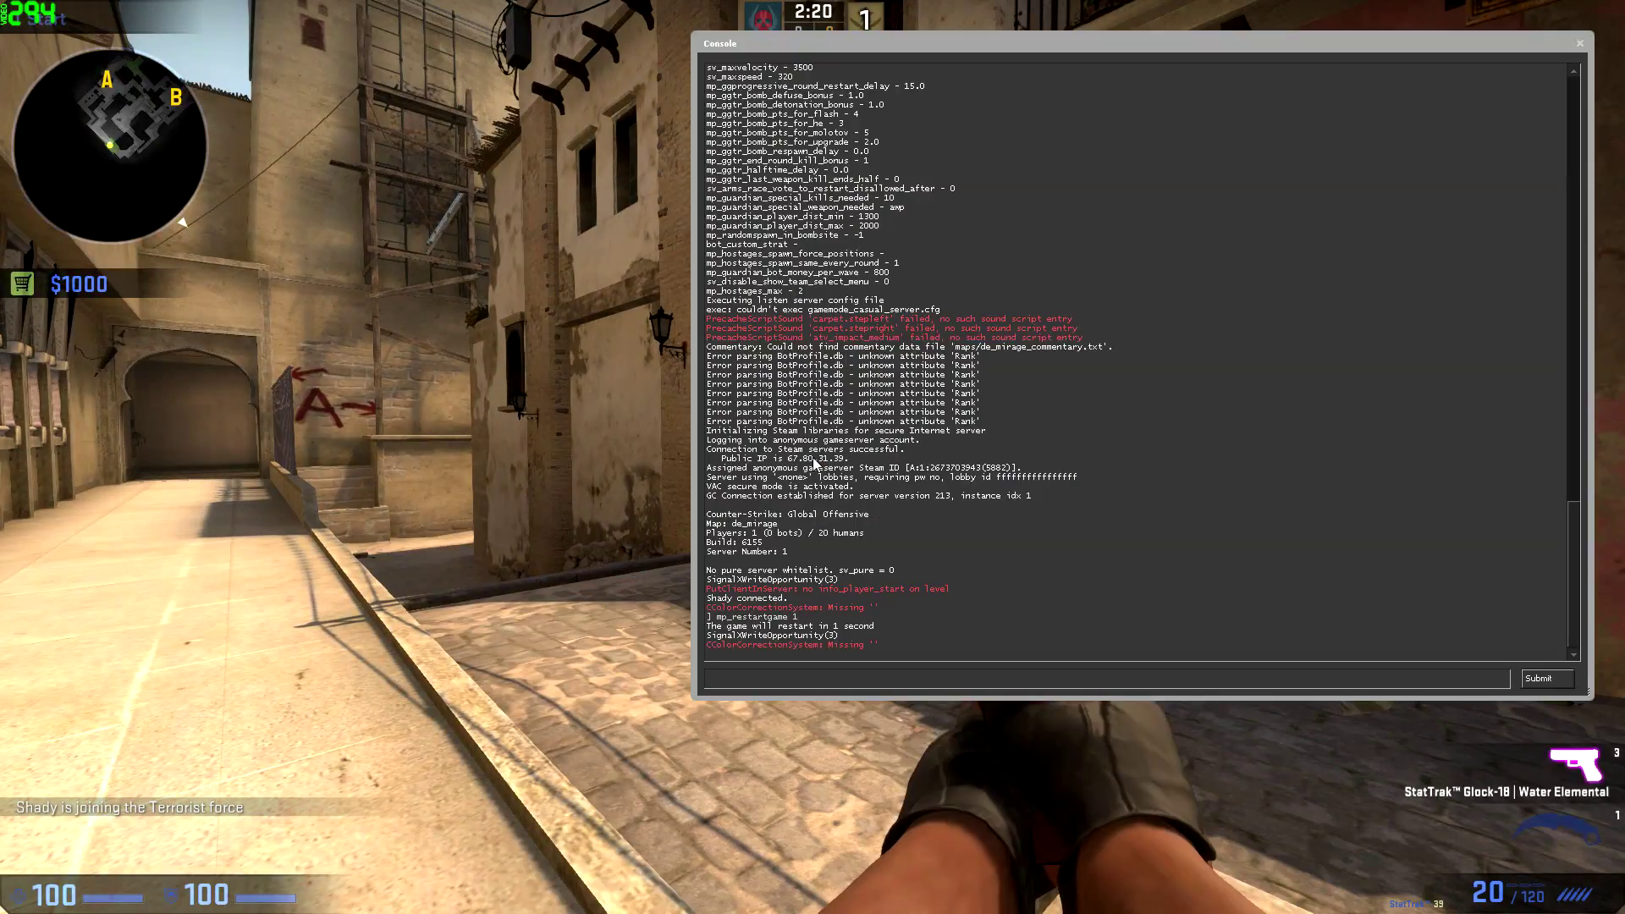
Step: Enable cheats with sv_cheats 1 and grant $10000 using impulse 101
{"action": "type", "text": "sv_cheats 1"}
{"action": "key", "text": "Return"}
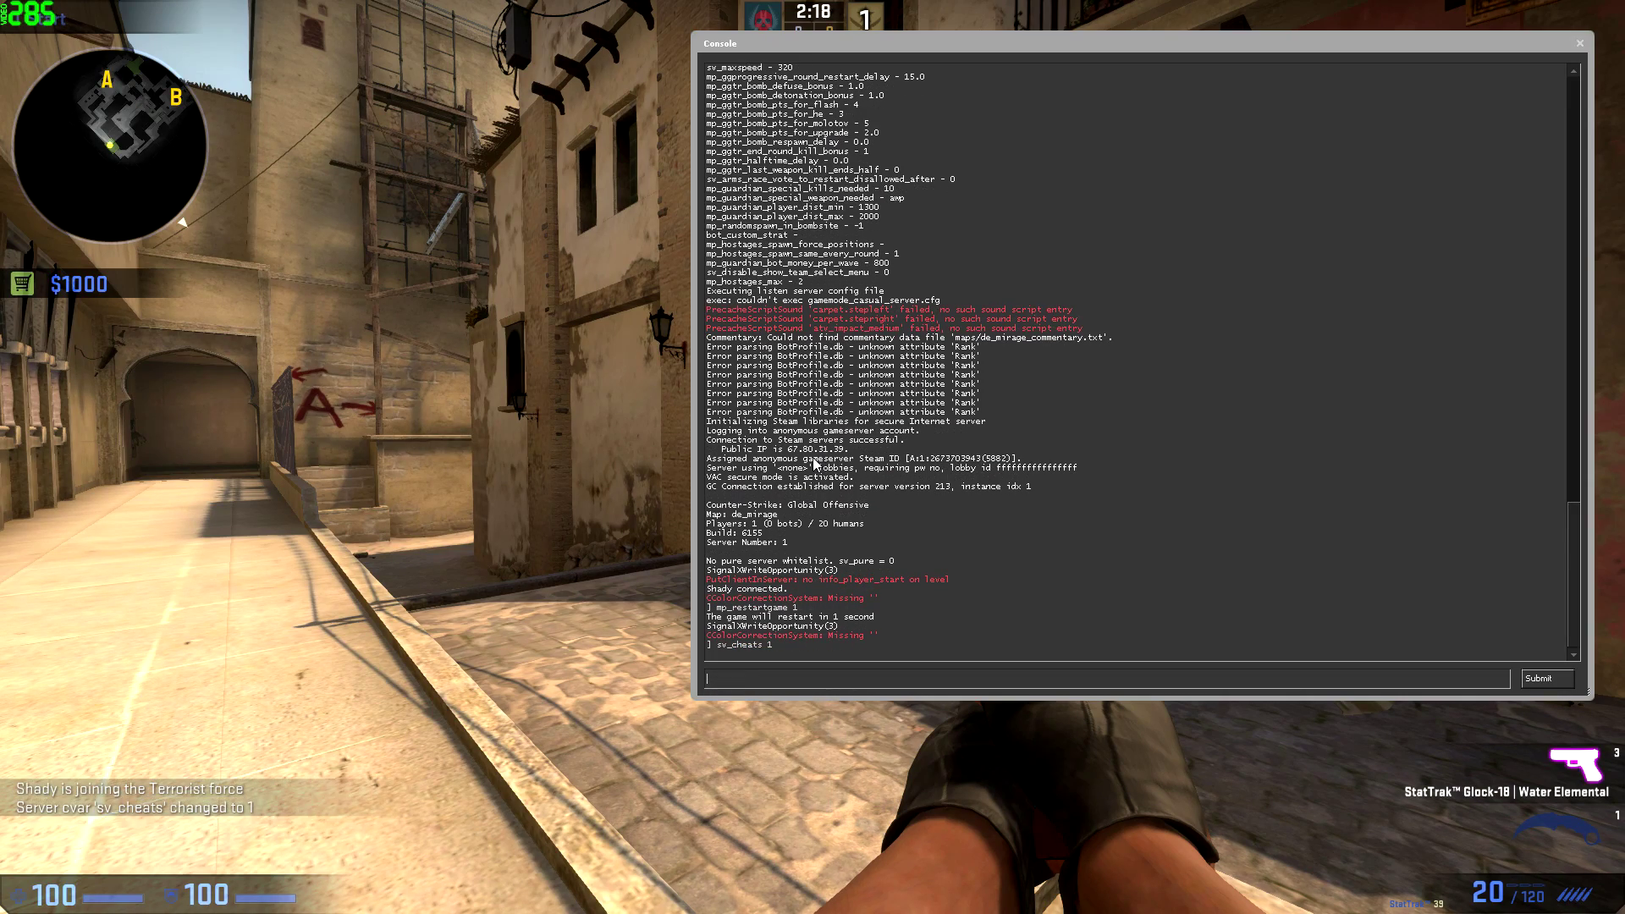
{"action": "type", "text": "impulse 101"}
{"action": "key", "text": "Return"}
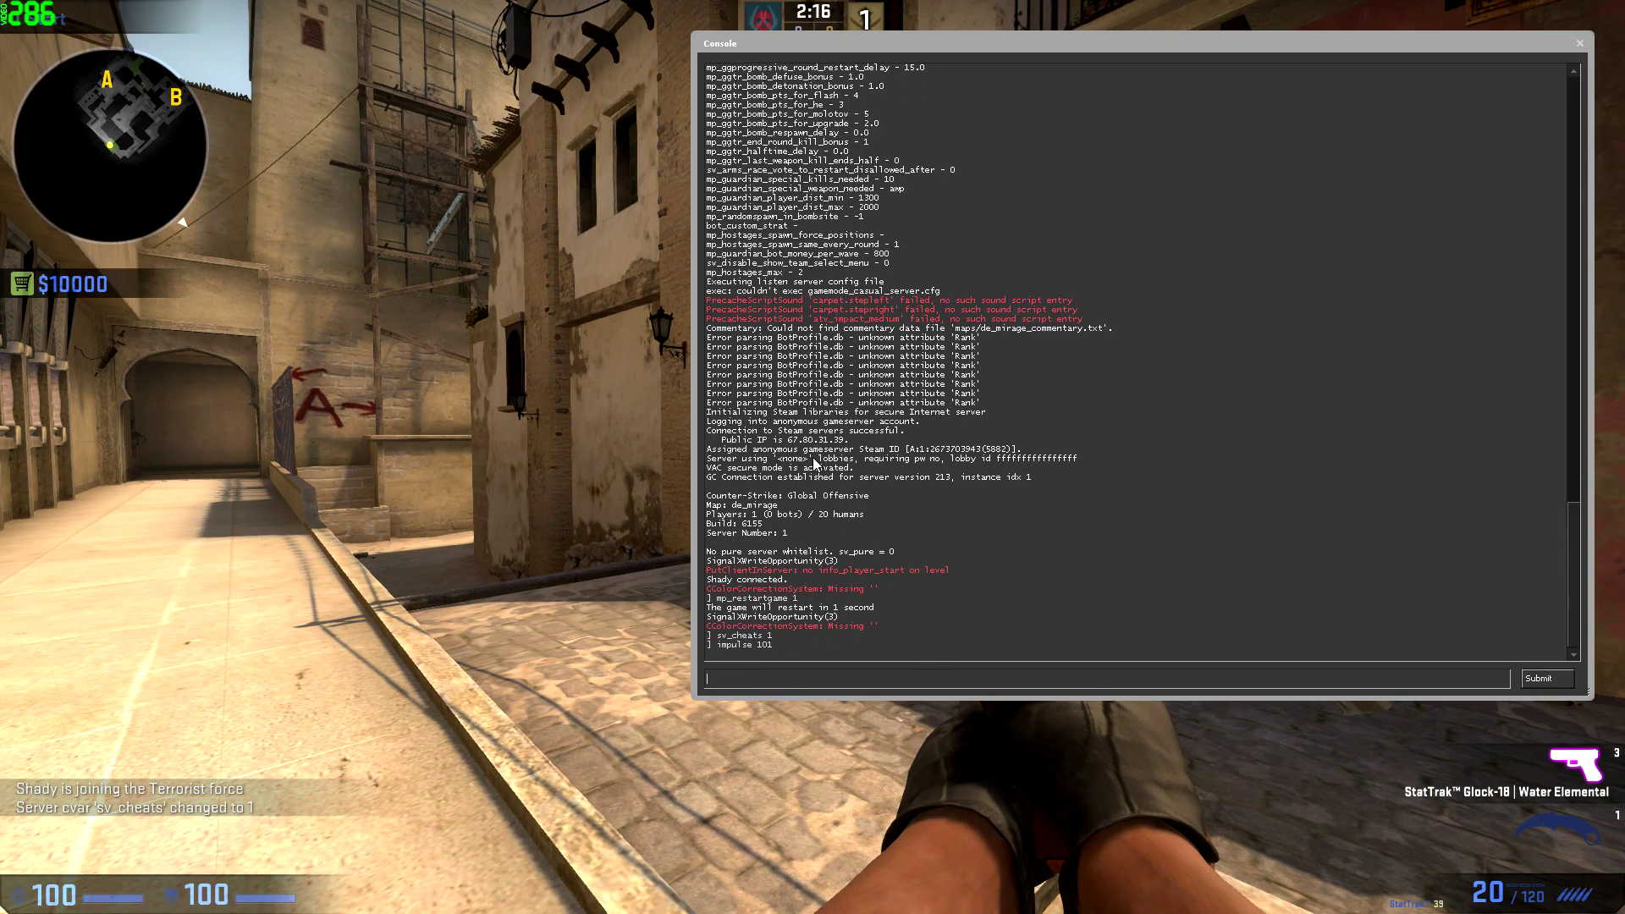
{"action": "key", "text": "grave"}
Step: Buy an AK-47 from the rifles buy menu, then switch to the knife
{"action": "key", "text": "b"}
{"action": "key", "text": "4"}
{"action": "key", "text": "2"}
{"action": "key", "text": "3"}
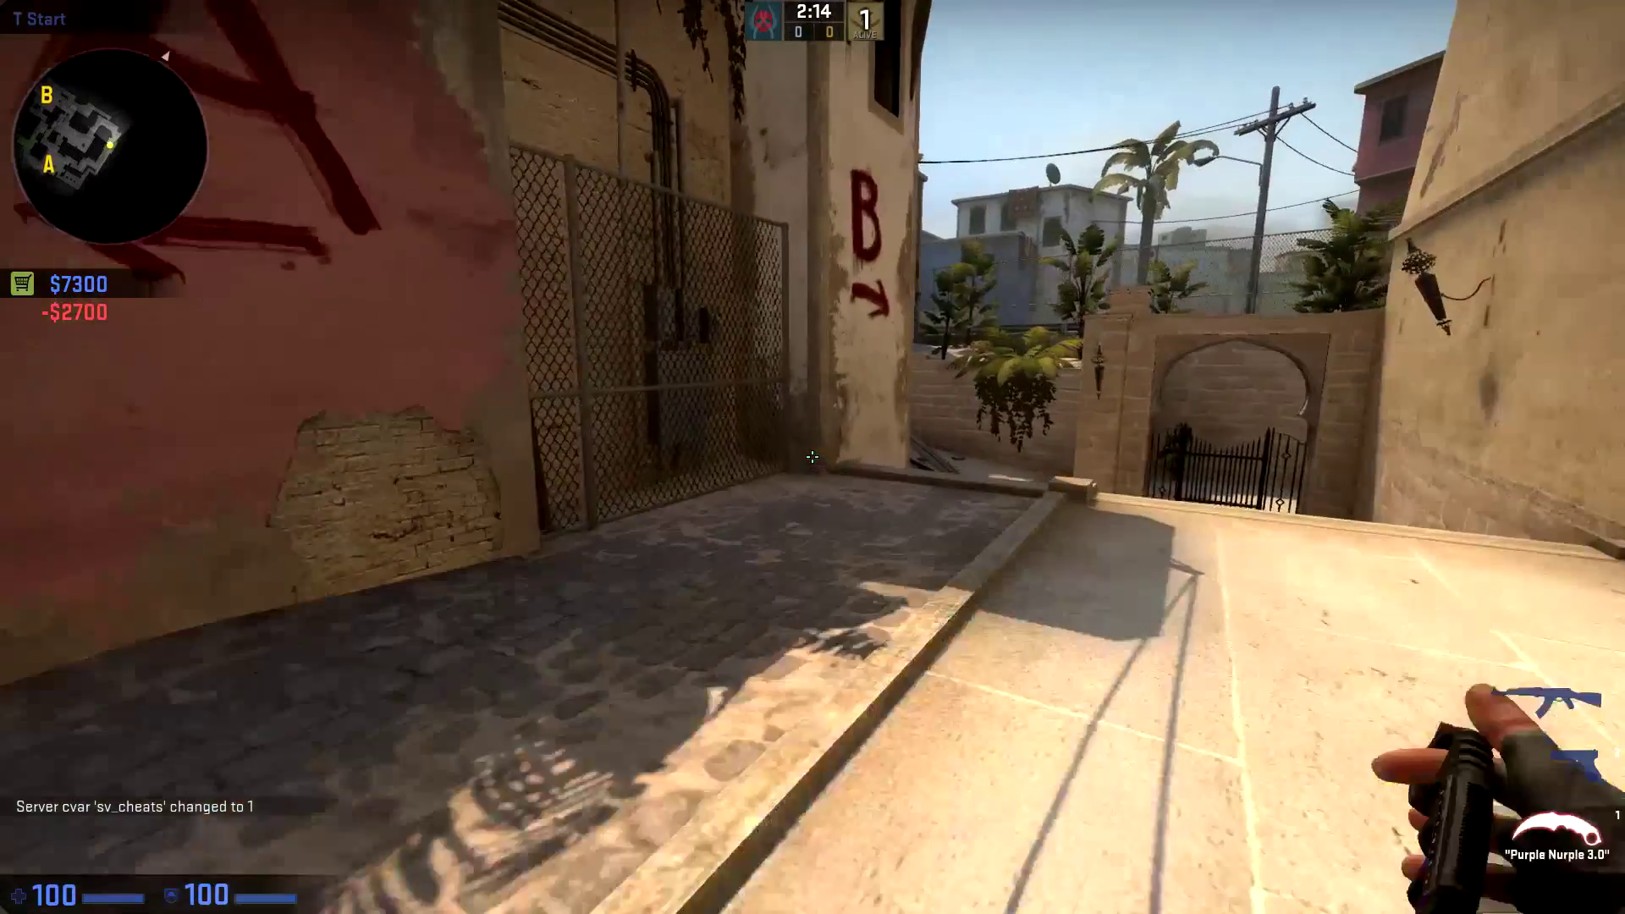
{"action": "key", "text": "w"}
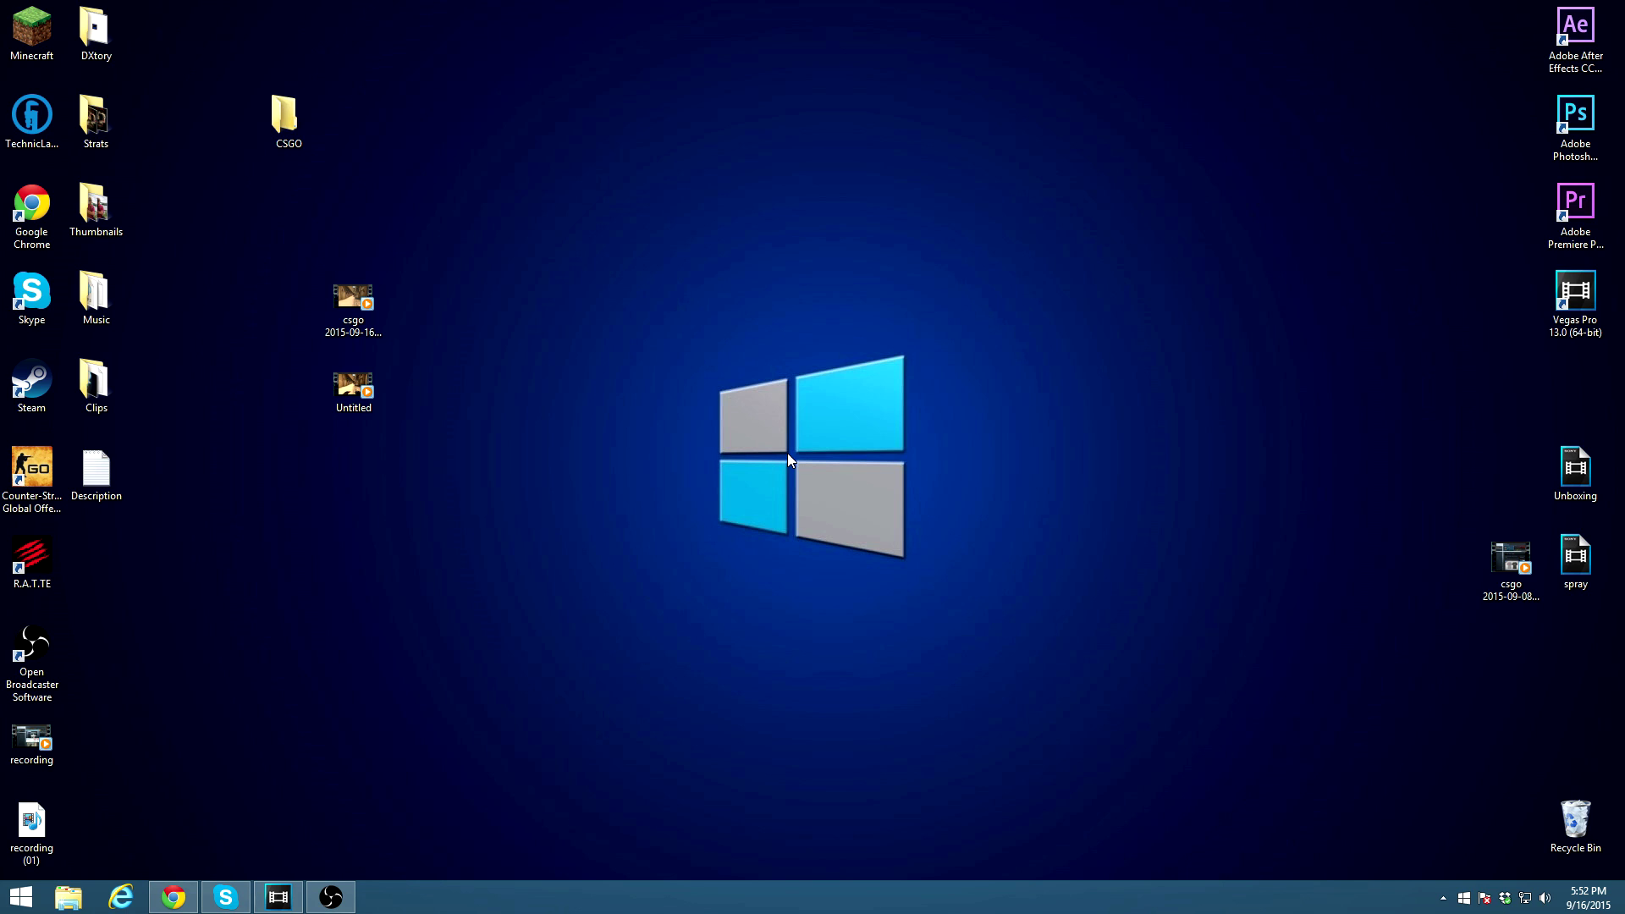
{"action": "double_click", "coordinate": [366, 306]}
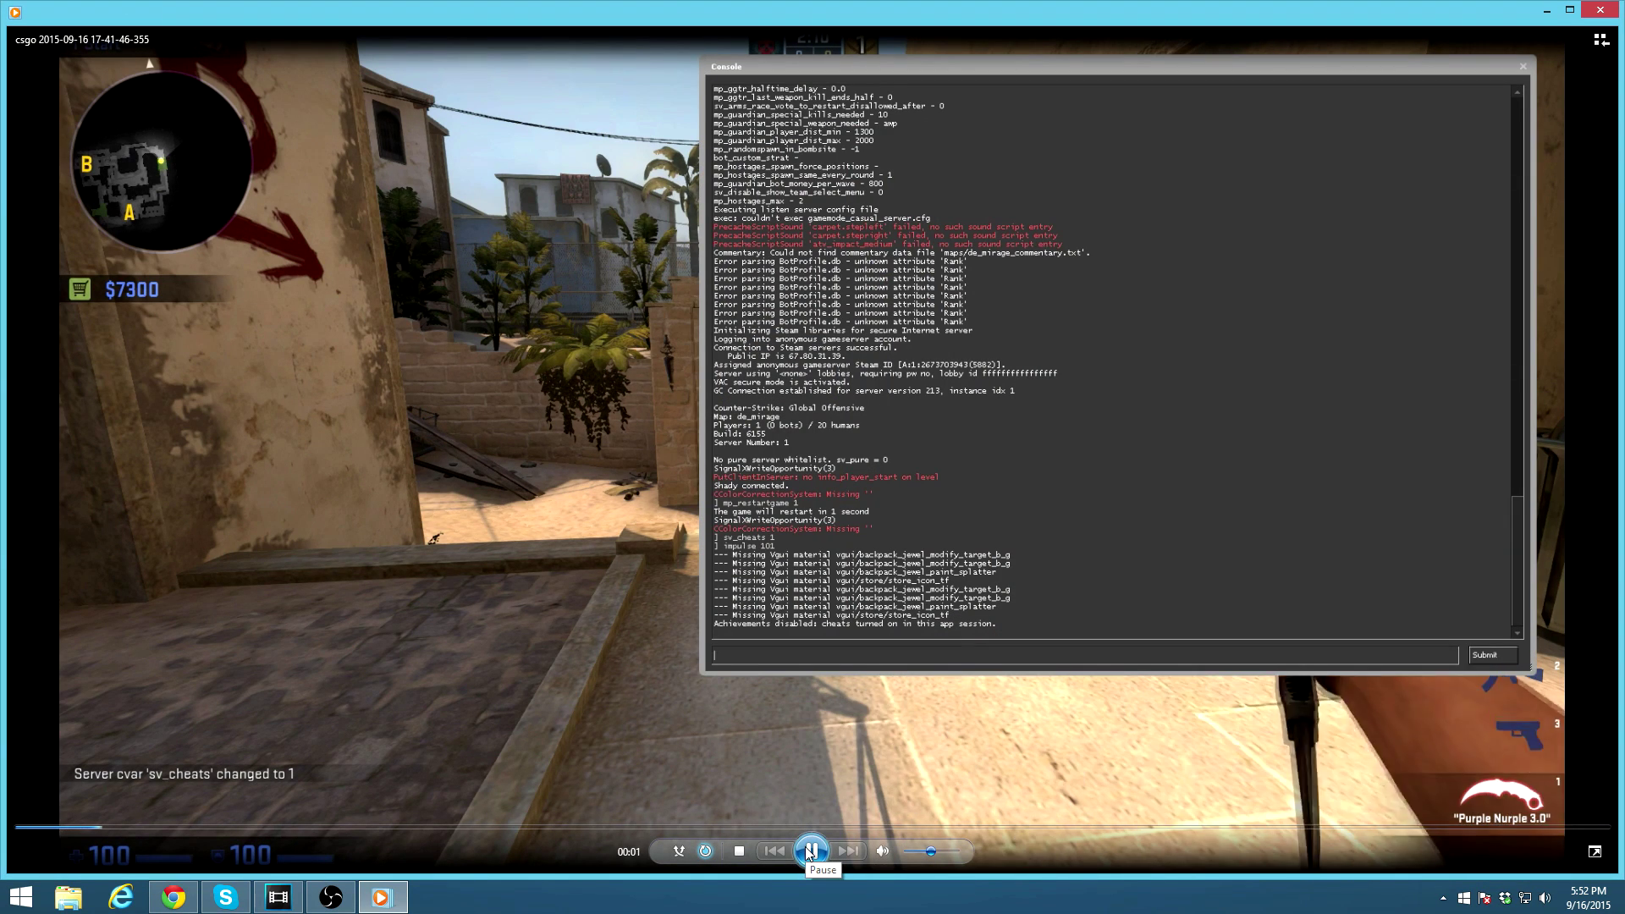
{"action": "left_click", "coordinate": [810, 852]}
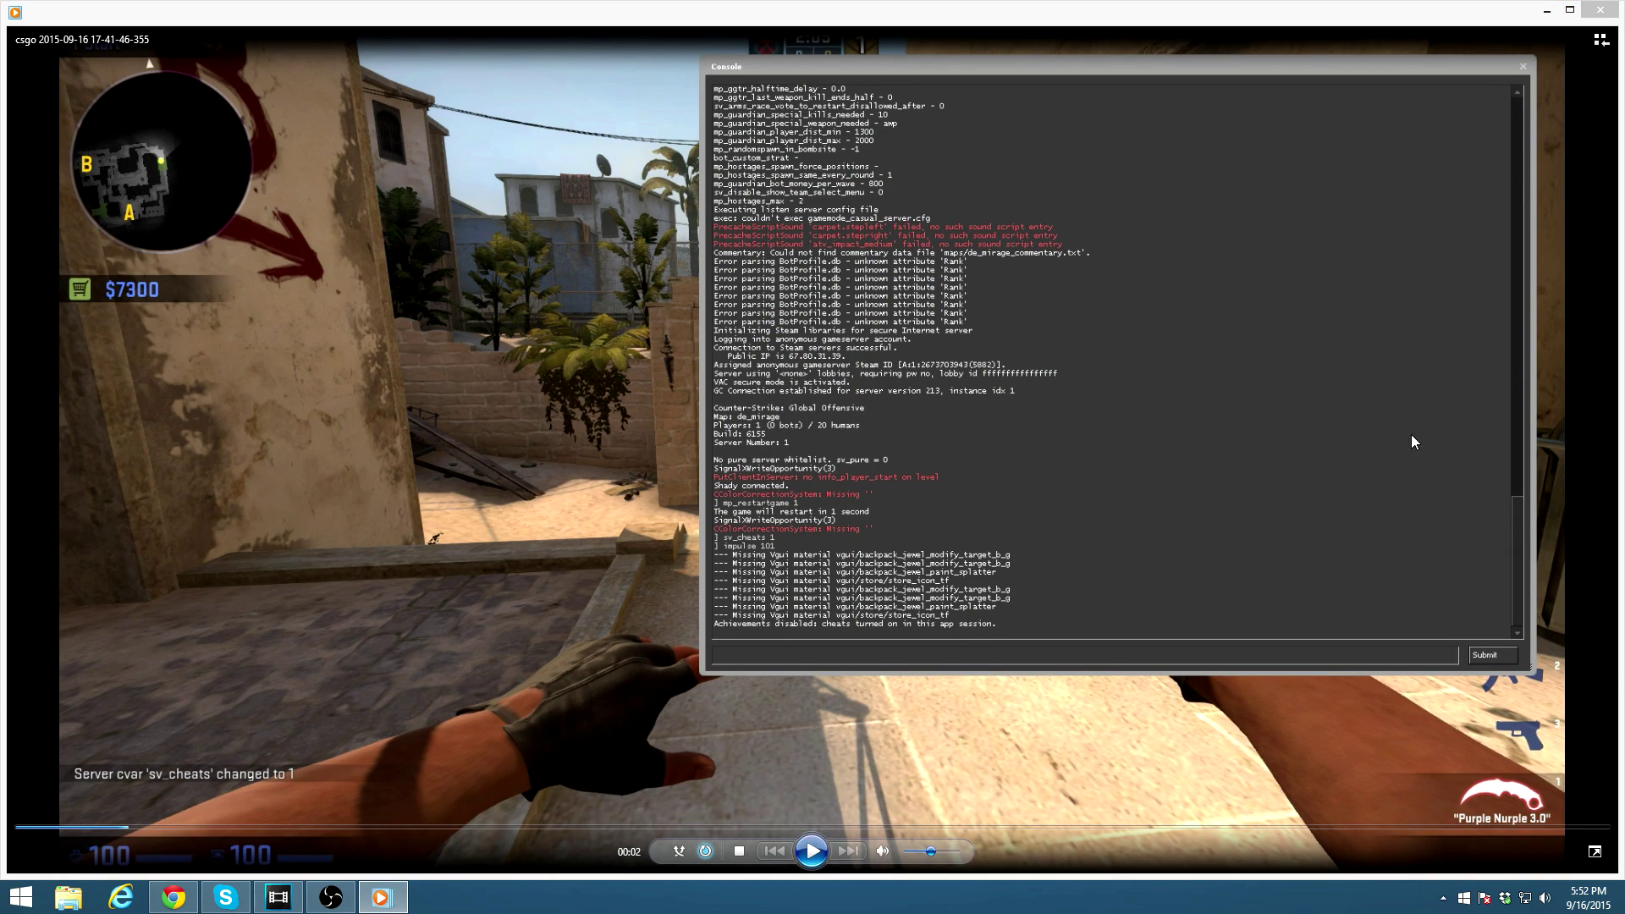
{"action": "left_click", "coordinate": [1007, 827]}
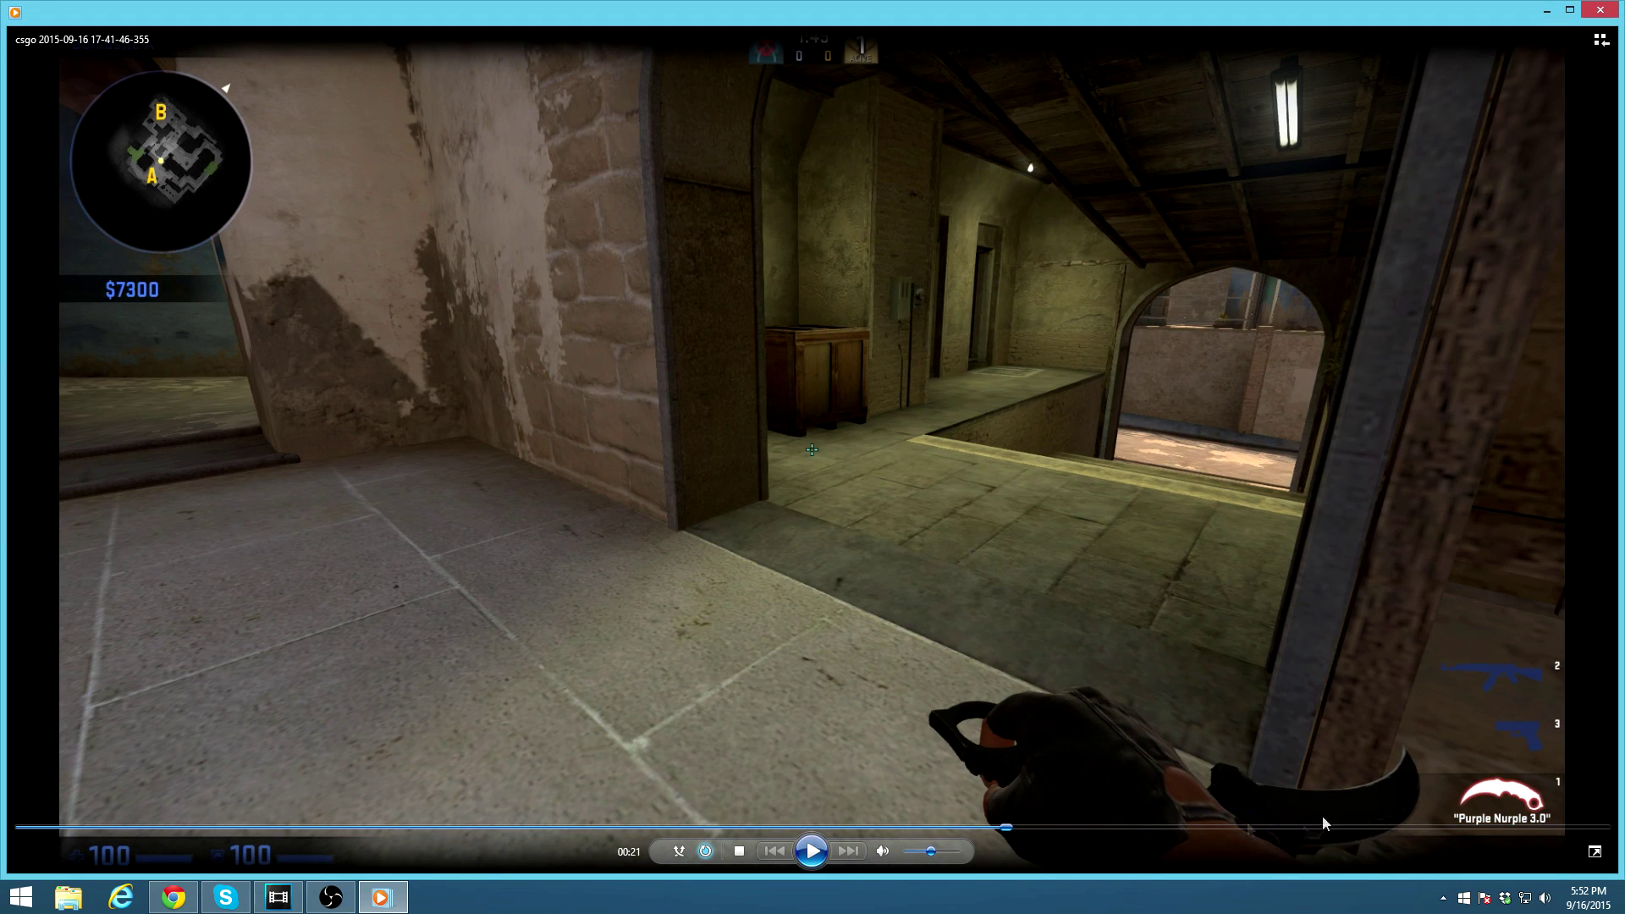
{"action": "left_click", "coordinate": [1591, 10]}
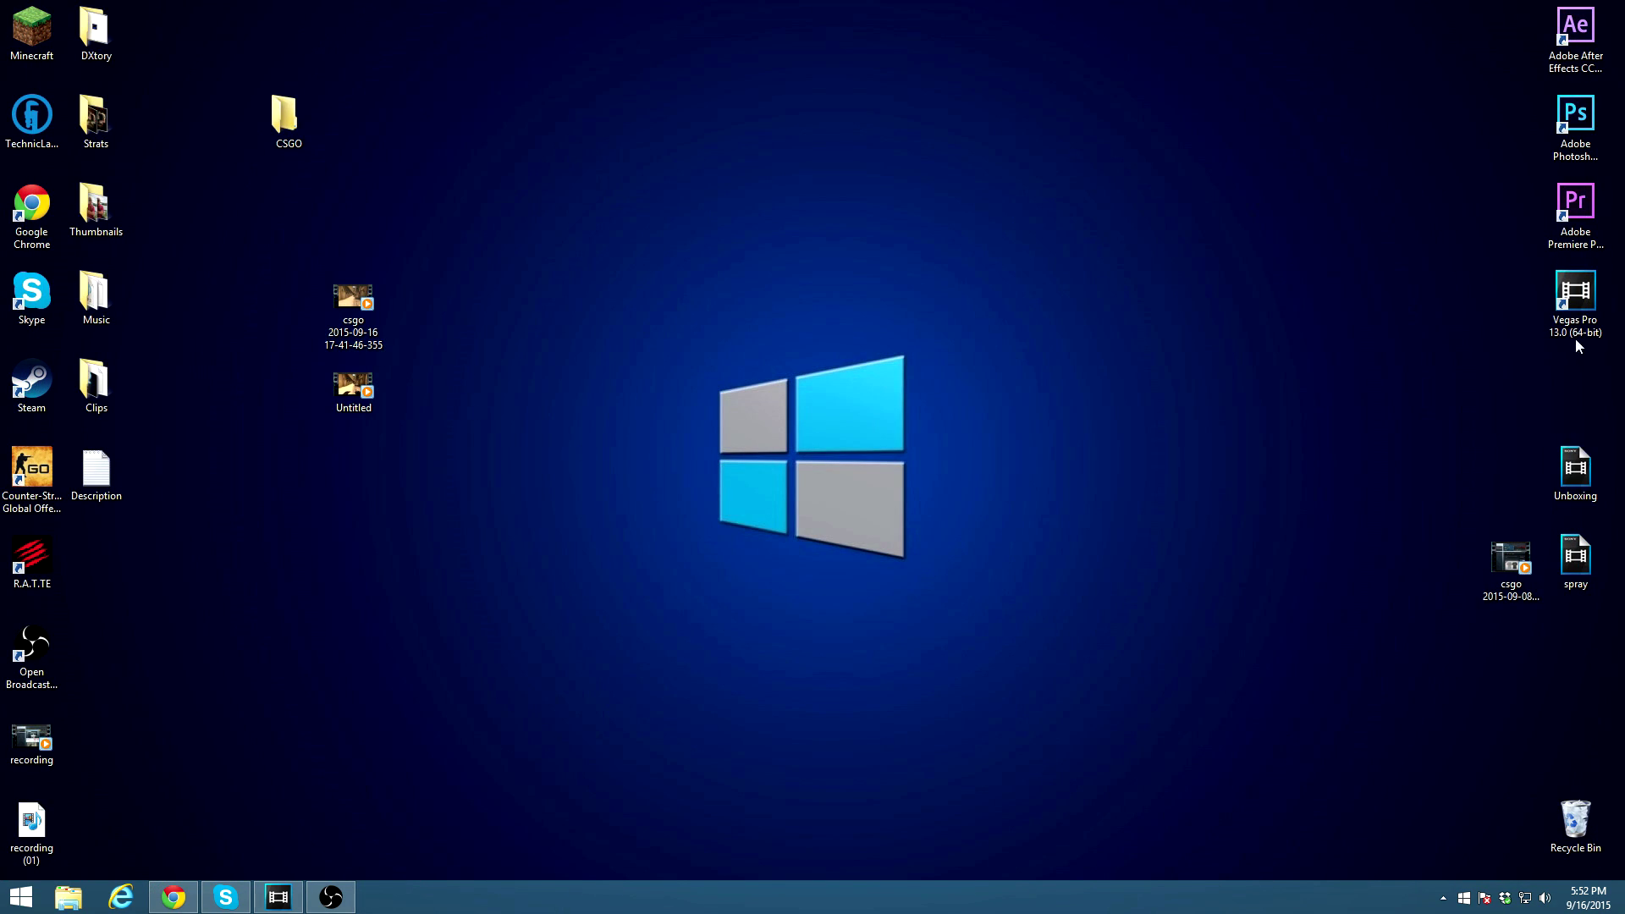
{"action": "double_click", "coordinate": [1591, 311]}
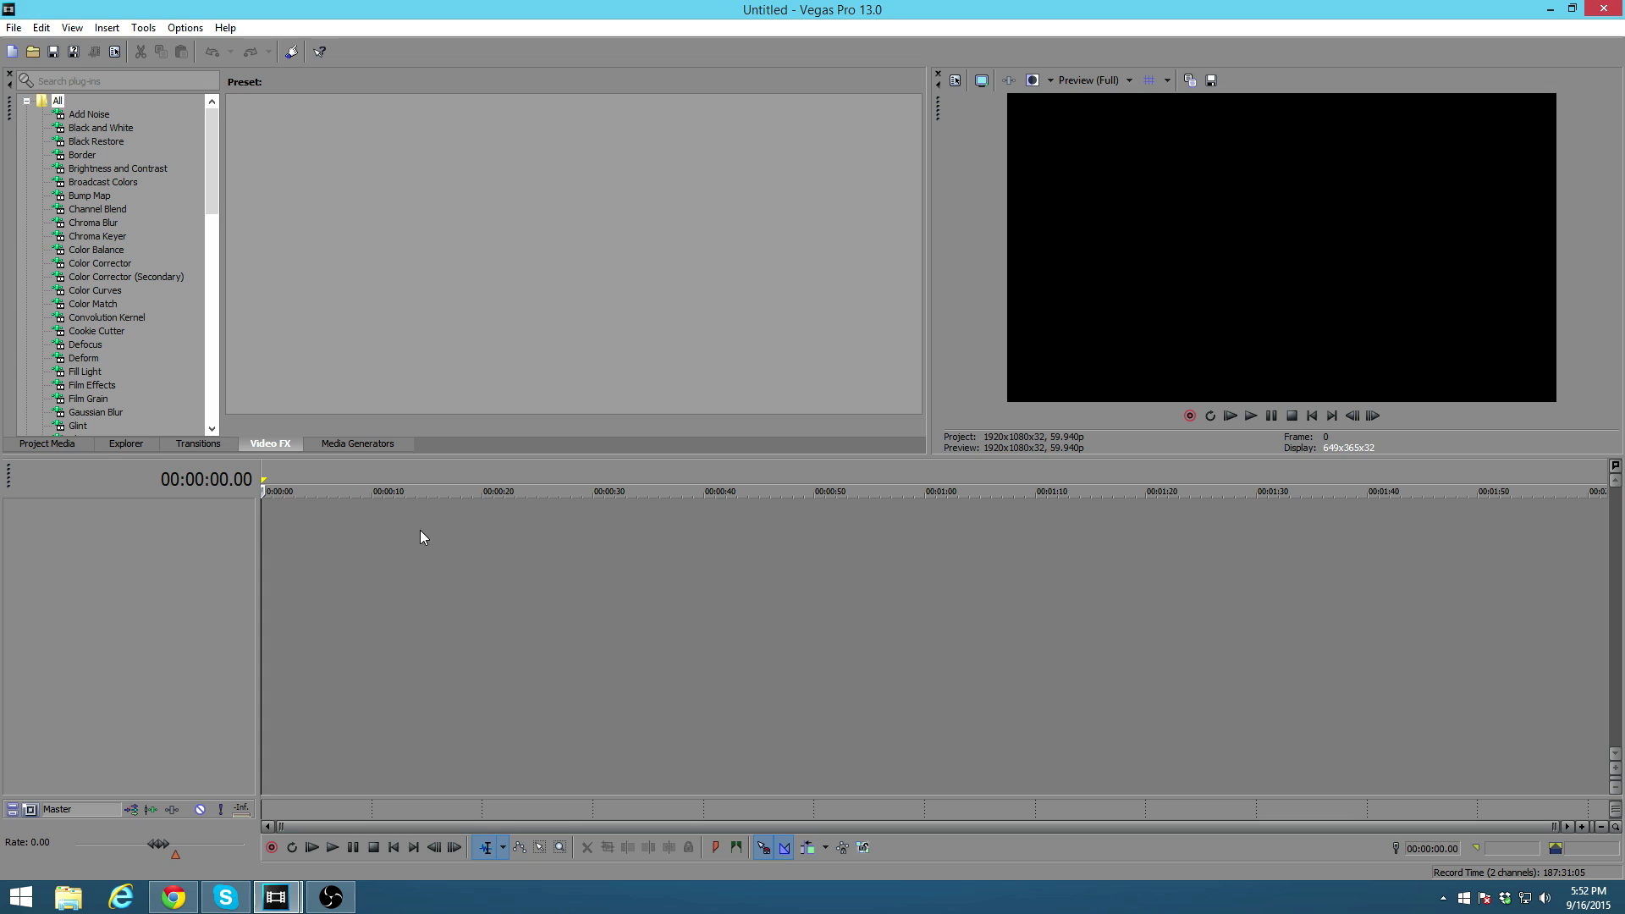
Step: From Vegas Pro 13.0's File menu, start a new project
{"action": "left_click", "coordinate": [15, 29]}
{"action": "left_click", "coordinate": [381, 491]}
{"action": "left_click", "coordinate": [12, 28]}
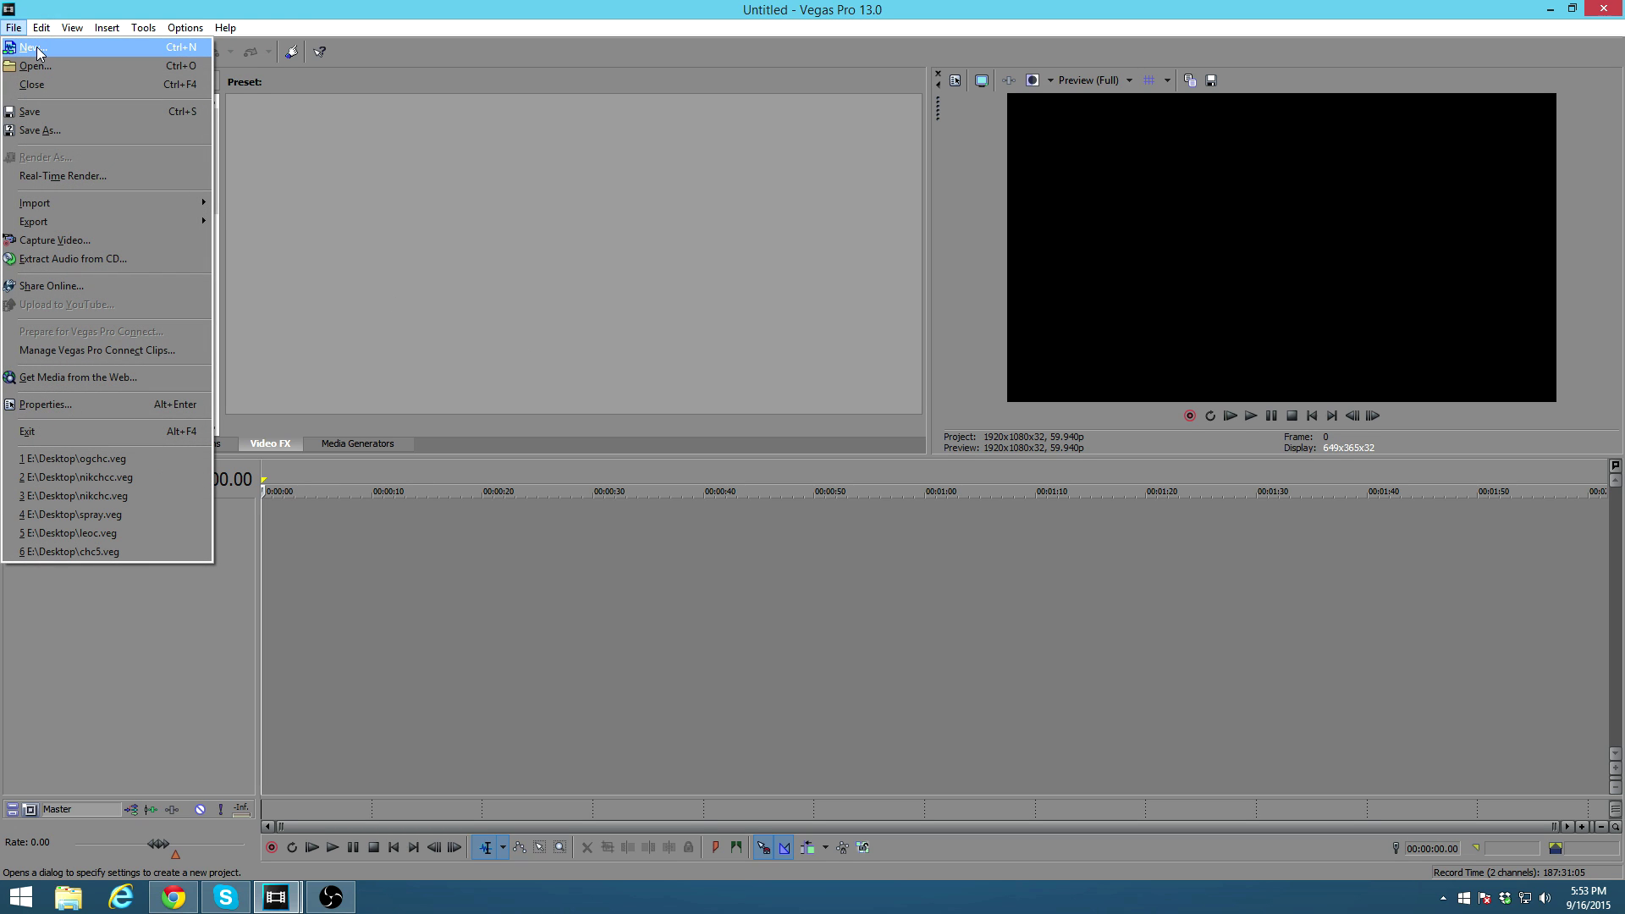
{"action": "left_click", "coordinate": [37, 47]}
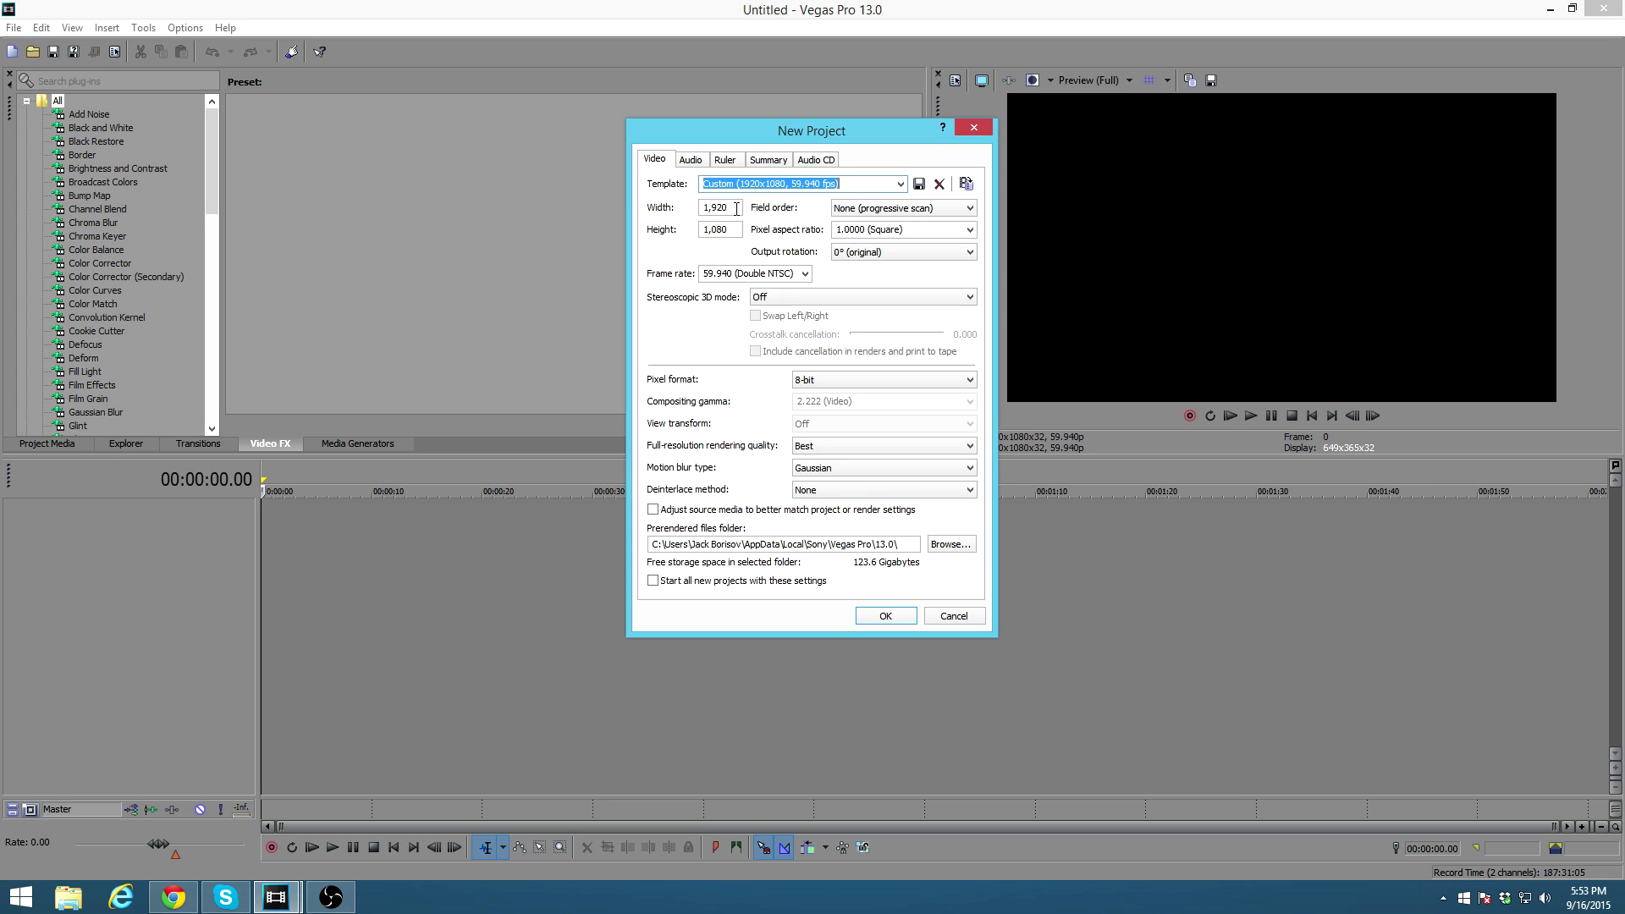
Step: Review the 1920x1080 frame size and 59.940 frame rate, then confirm the new project
{"action": "key", "text": "Tab"}
{"action": "key", "text": "Tab"}
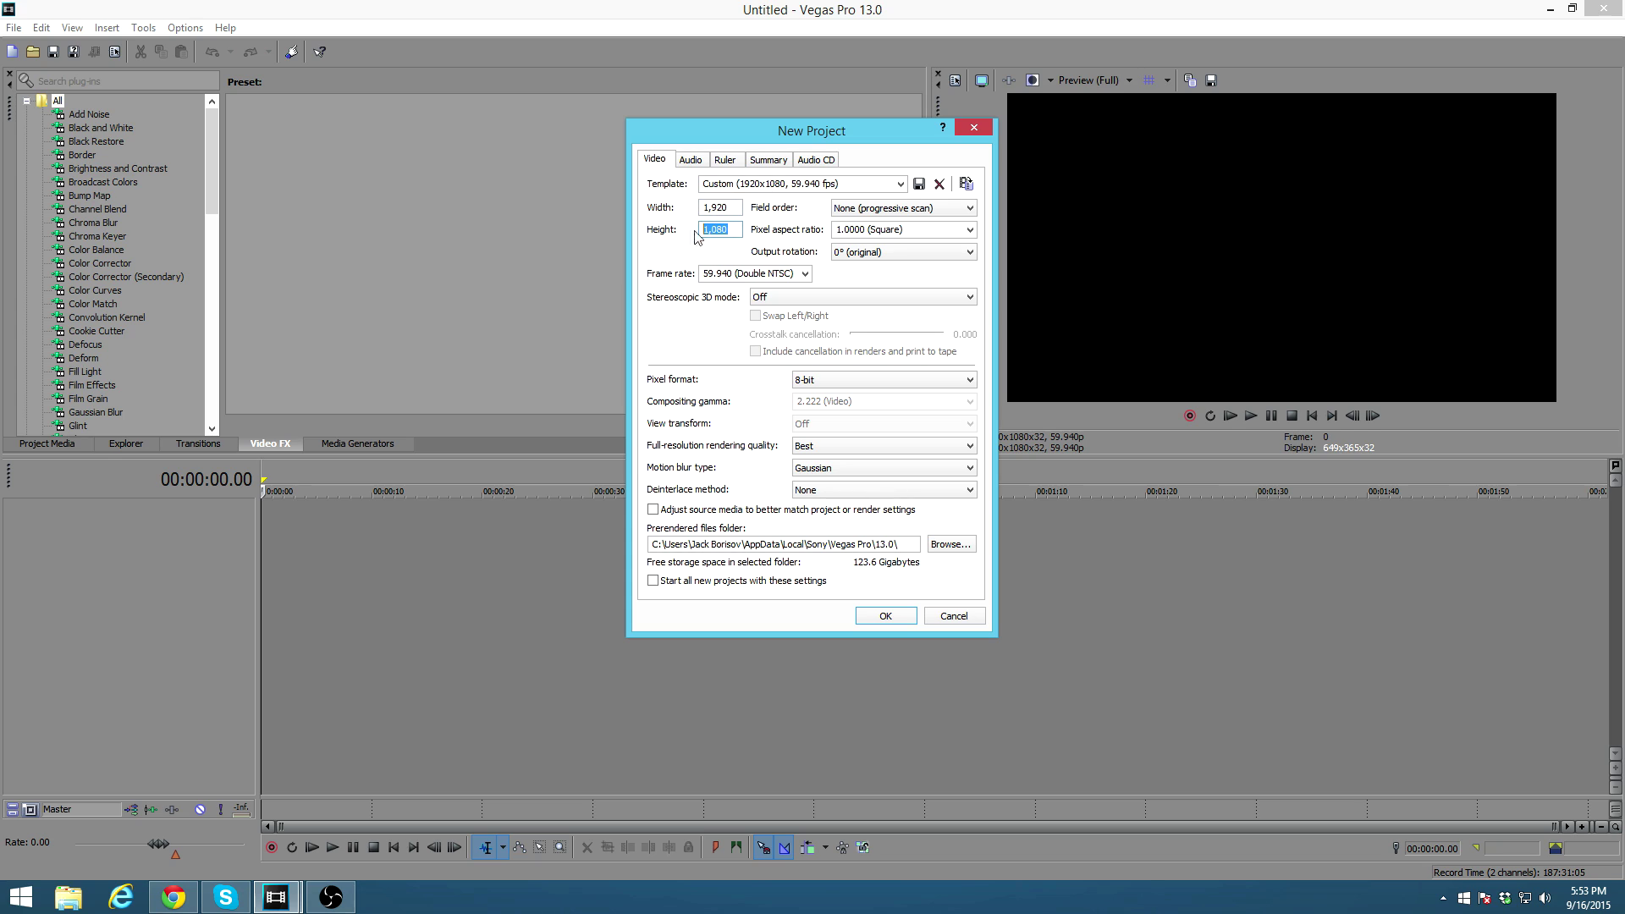
{"action": "left_click", "coordinate": [737, 207]}
{"action": "left_click_drag", "start_coordinate": [737, 208], "coordinate": [699, 208]}
{"action": "left_click", "coordinate": [805, 273]}
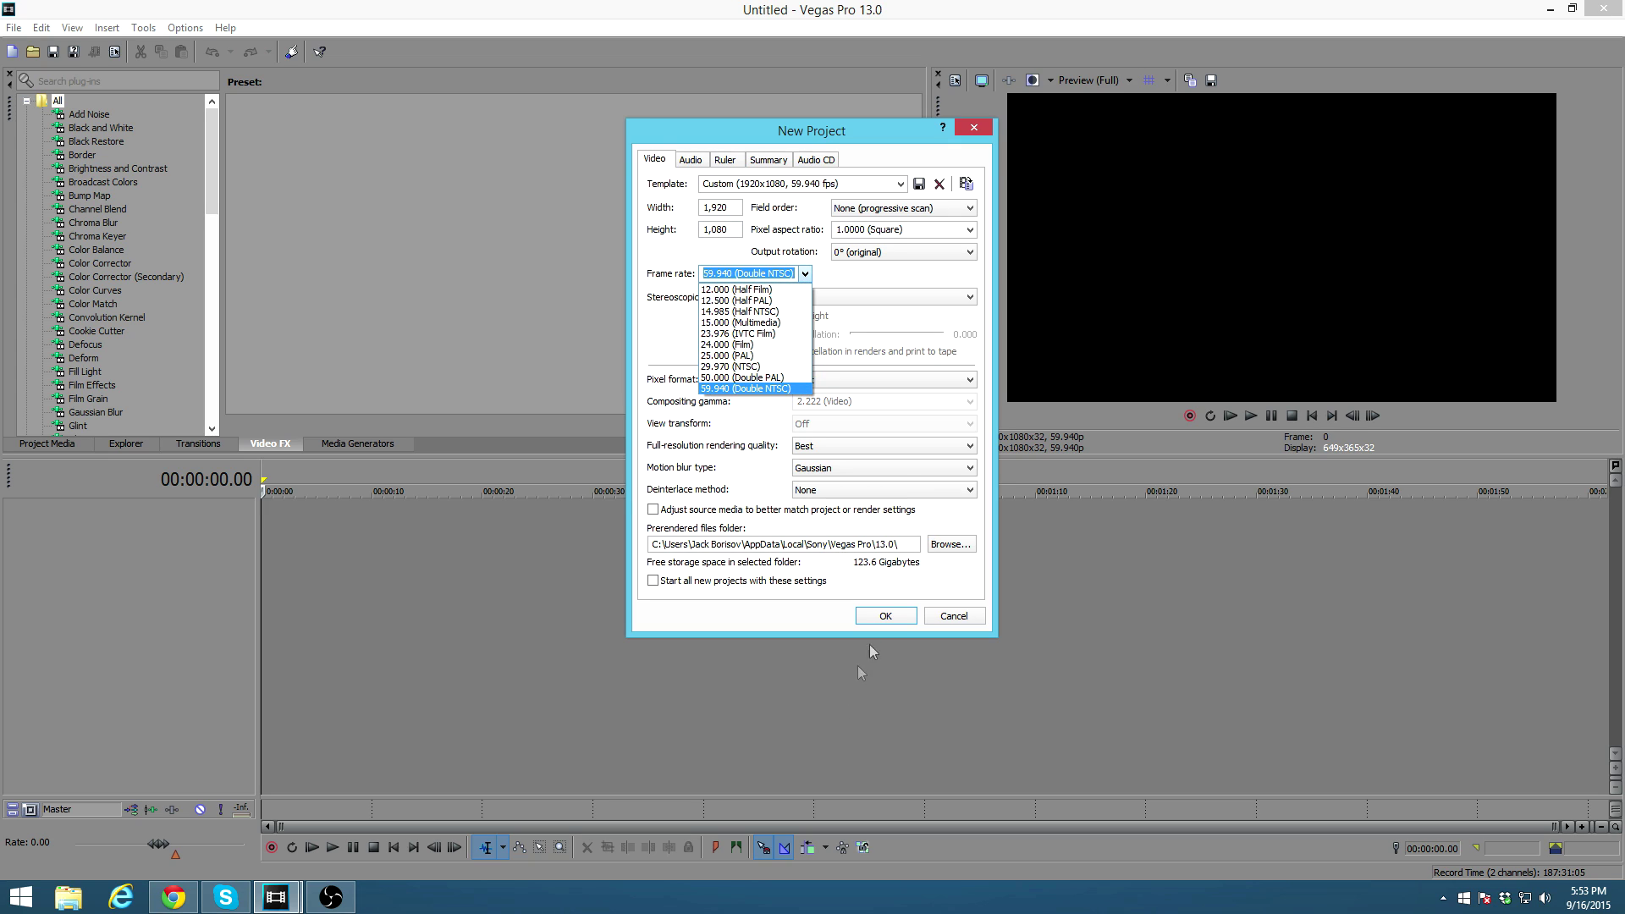
{"action": "left_click", "coordinate": [890, 621]}
{"action": "left_click", "coordinate": [896, 623]}
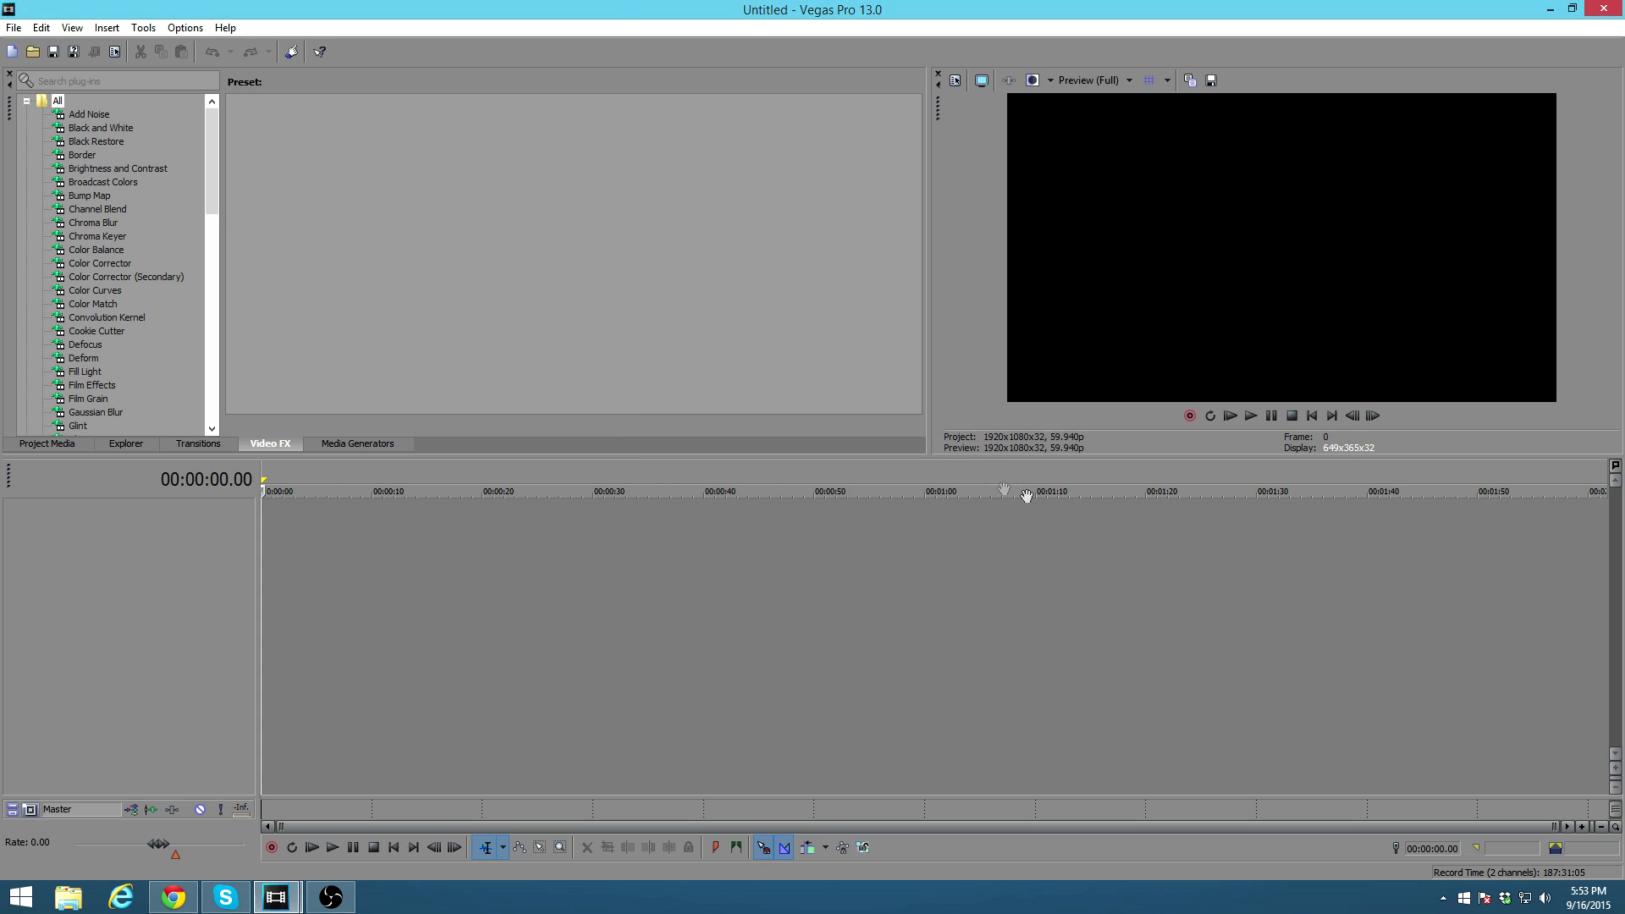
Step: In project video properties, keep the 59.940 (Double NTSC) frame rate and apply
{"action": "left_click", "coordinate": [955, 80]}
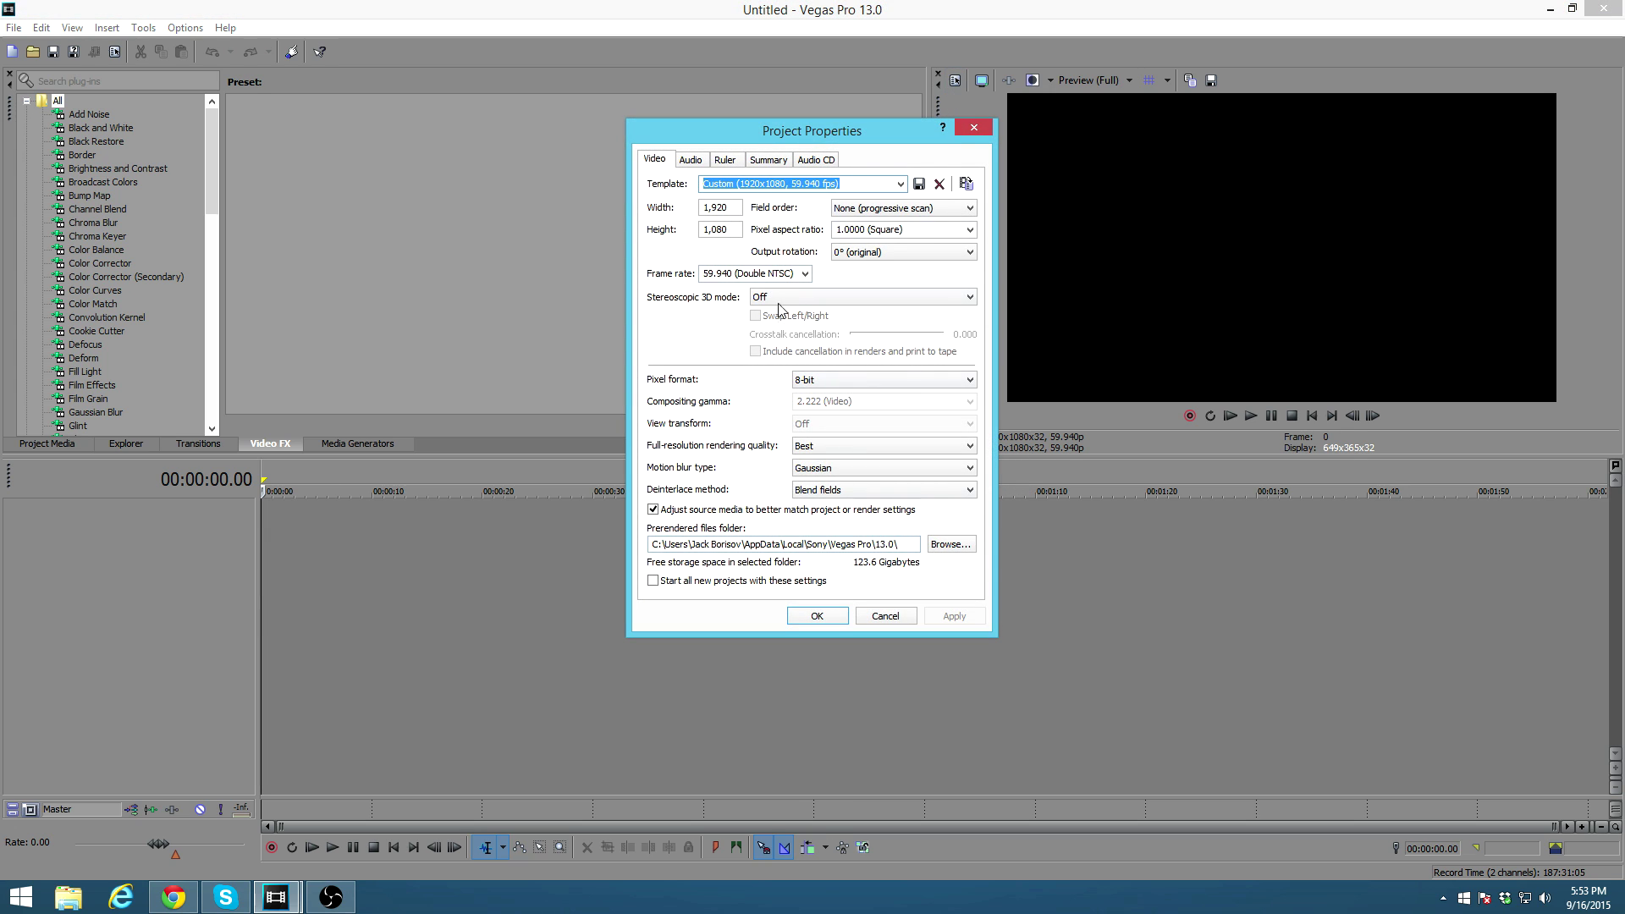
{"action": "left_click", "coordinate": [777, 273]}
{"action": "left_click", "coordinate": [805, 273]}
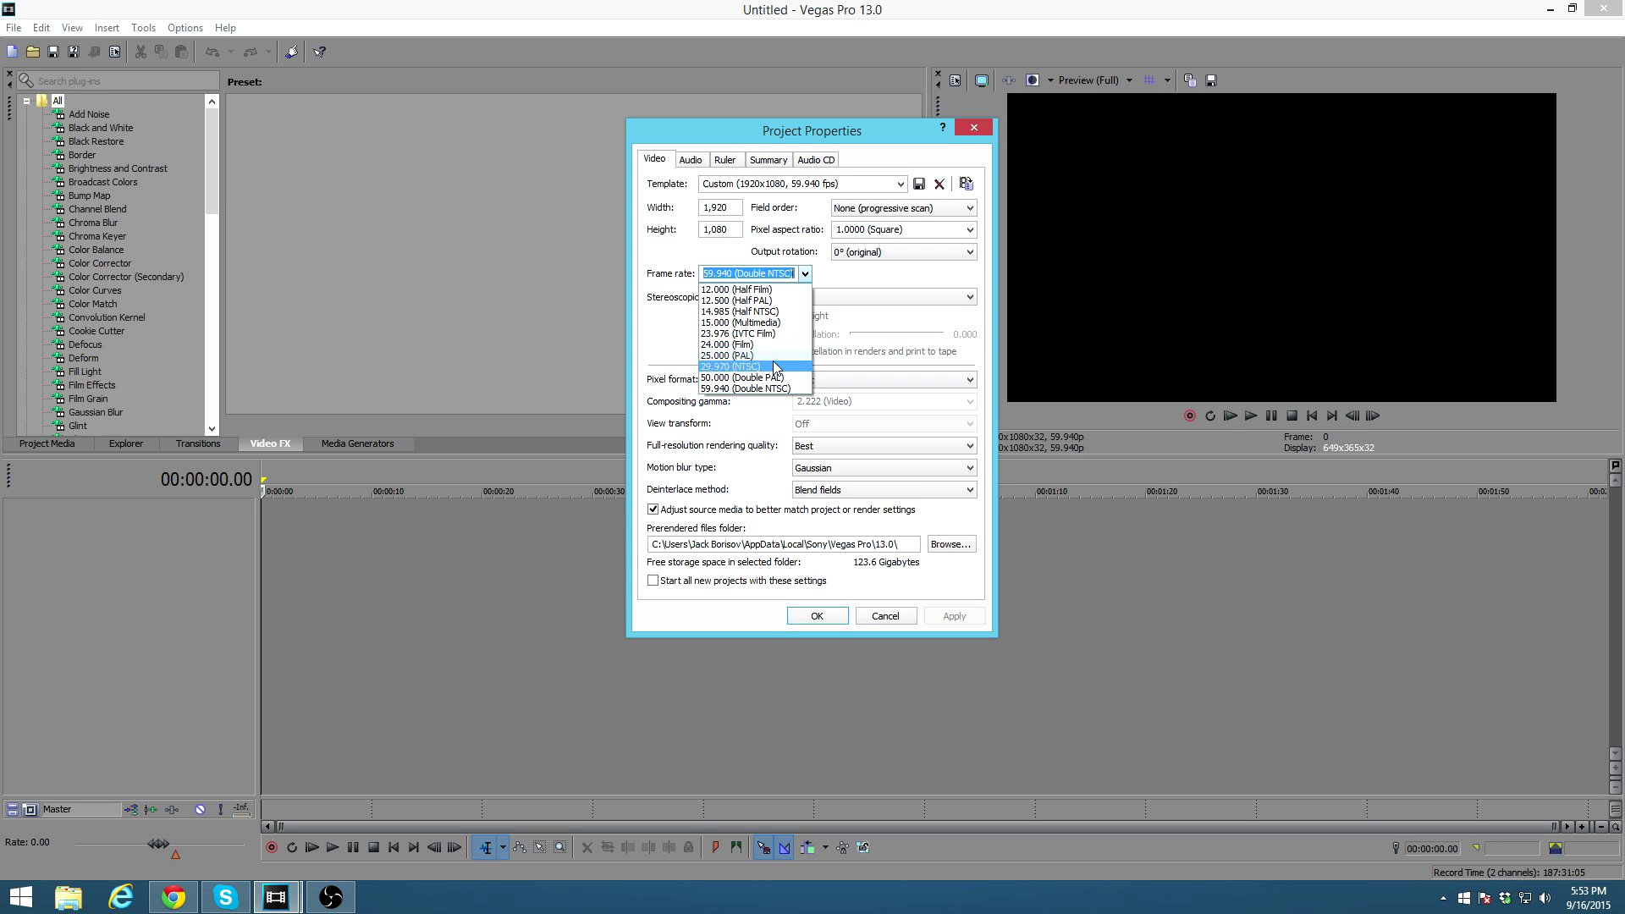
{"action": "left_click", "coordinate": [792, 290]}
{"action": "left_click", "coordinate": [805, 273]}
{"action": "left_click", "coordinate": [753, 360]}
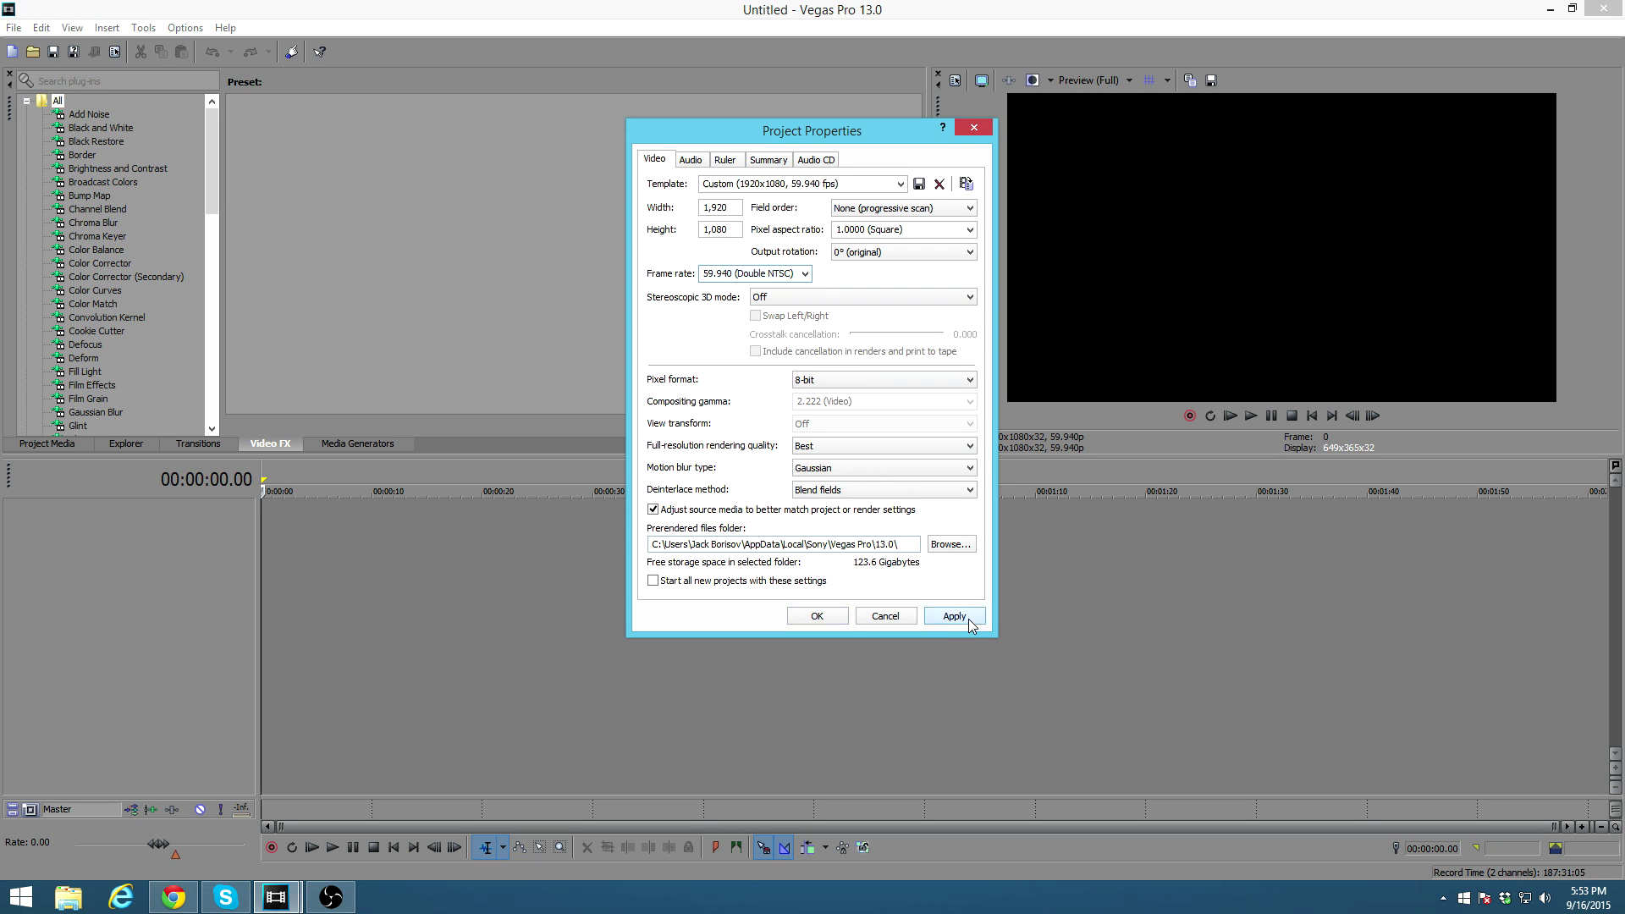
{"action": "left_click", "coordinate": [954, 616]}
{"action": "left_click", "coordinate": [817, 616]}
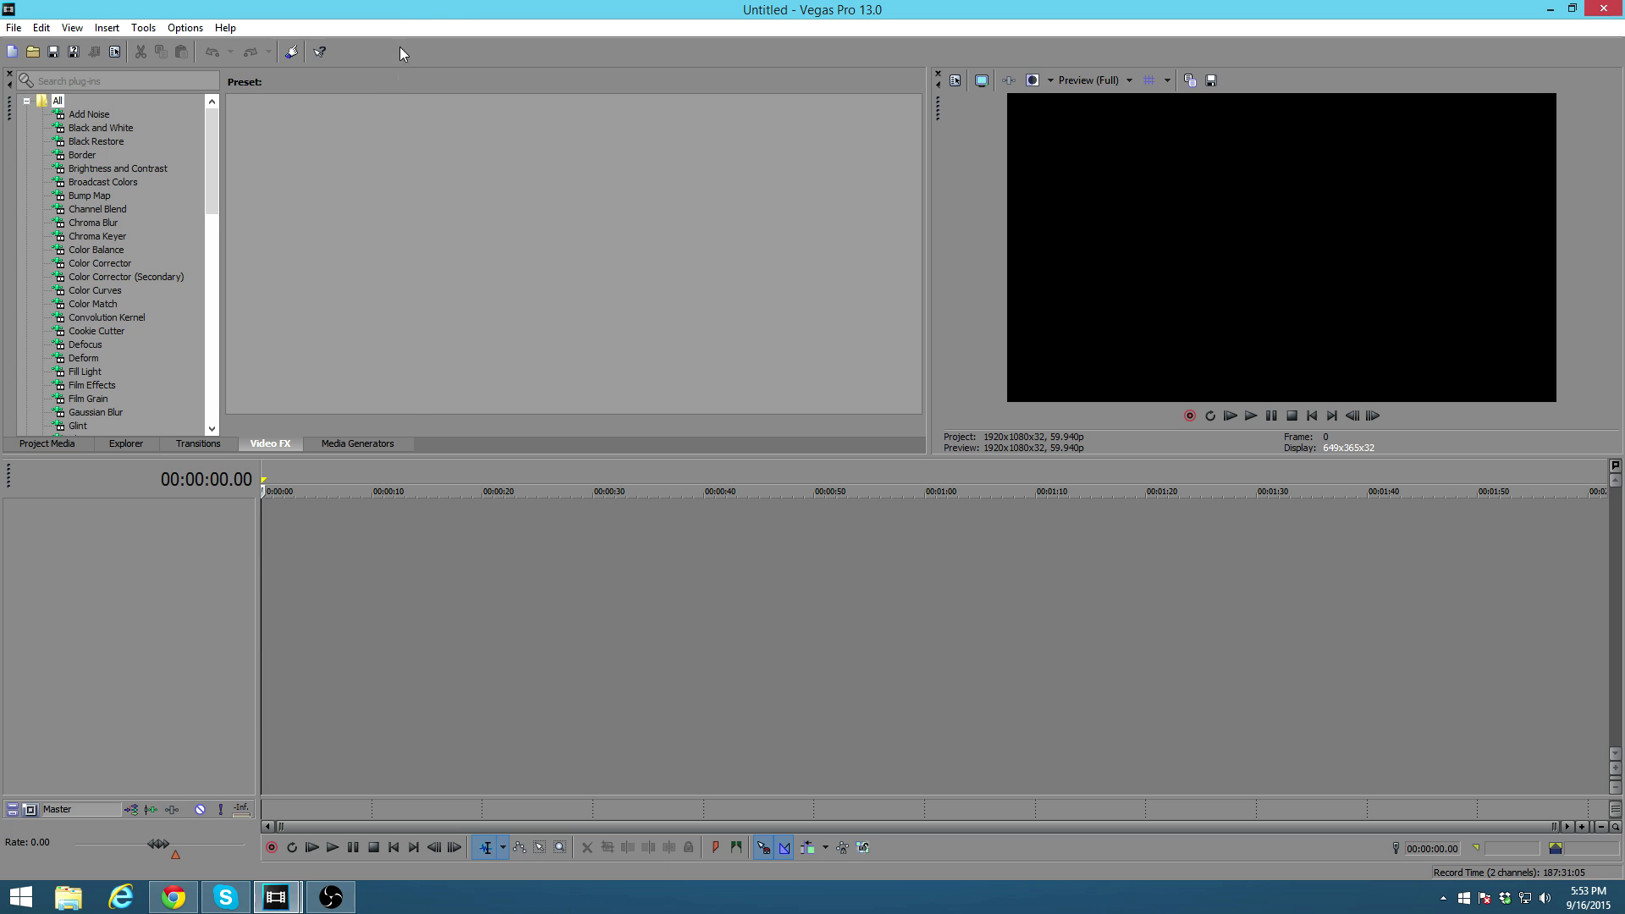
Step: Drag the csgo recording from the desktop onto the timeline, keeping 1920×1080 59.940p project settings
{"action": "left_click_drag", "start_coordinate": [456, 18], "coordinate": [846, 3]}
{"action": "double_click", "coordinate": [675, 19]}
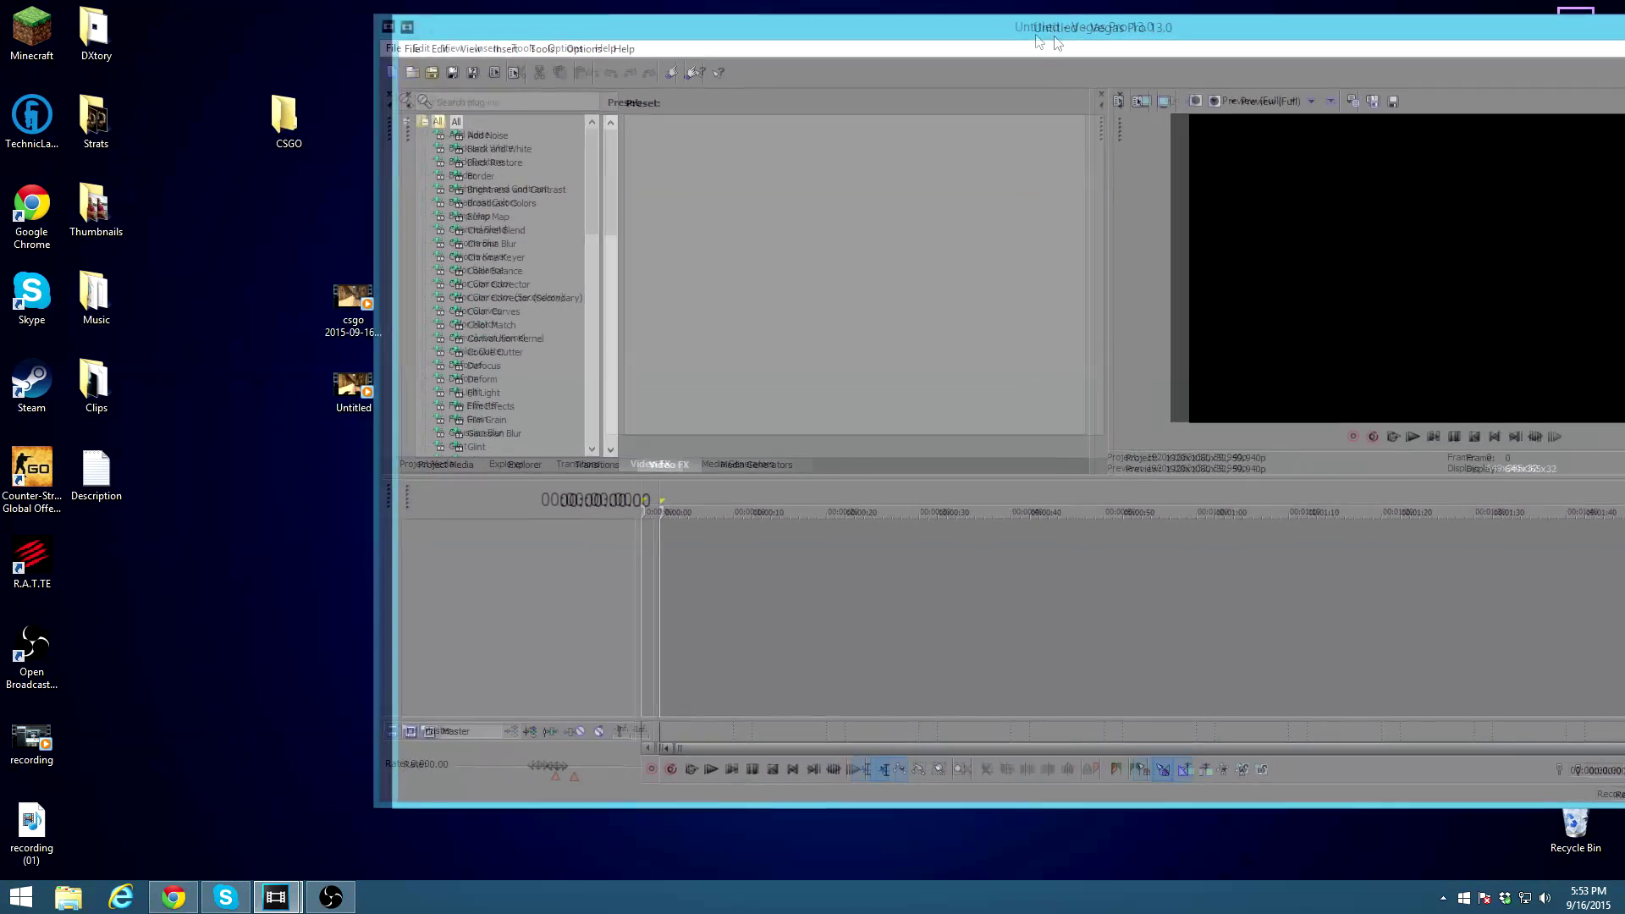
{"action": "left_click_drag", "start_coordinate": [353, 296], "coordinate": [733, 551]}
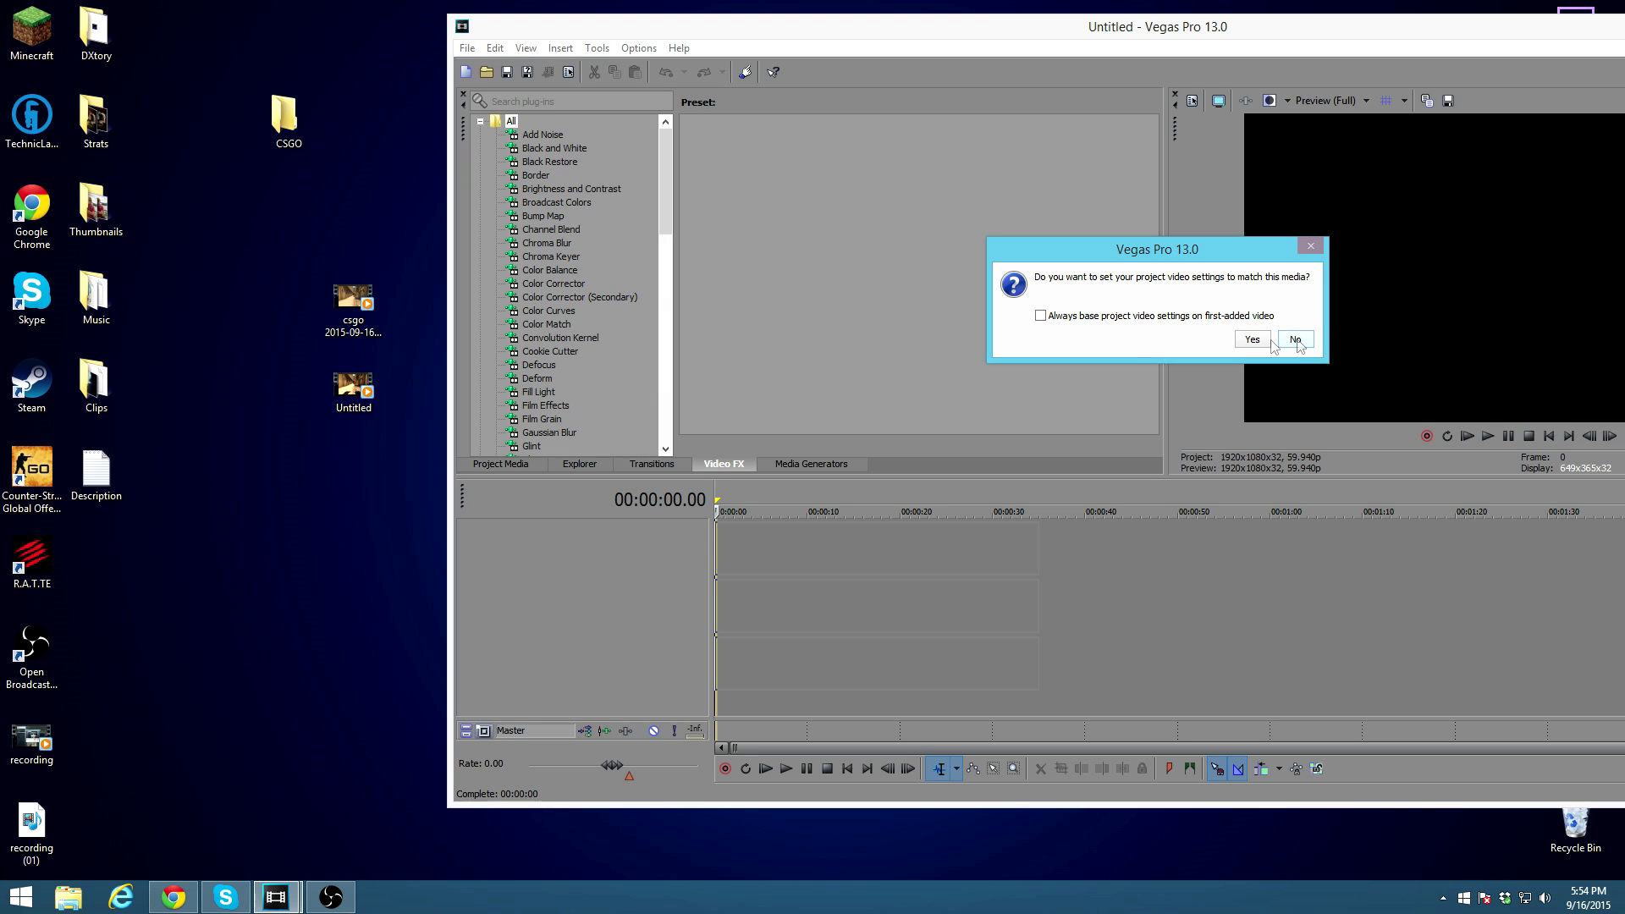
{"action": "mouse_move", "coordinate": [373, 301]}
{"action": "left_mouse_down"}
{"action": "mouse_move", "coordinate": [391, 284]}
{"action": "mouse_move", "coordinate": [385, 313]}
{"action": "left_mouse_up"}
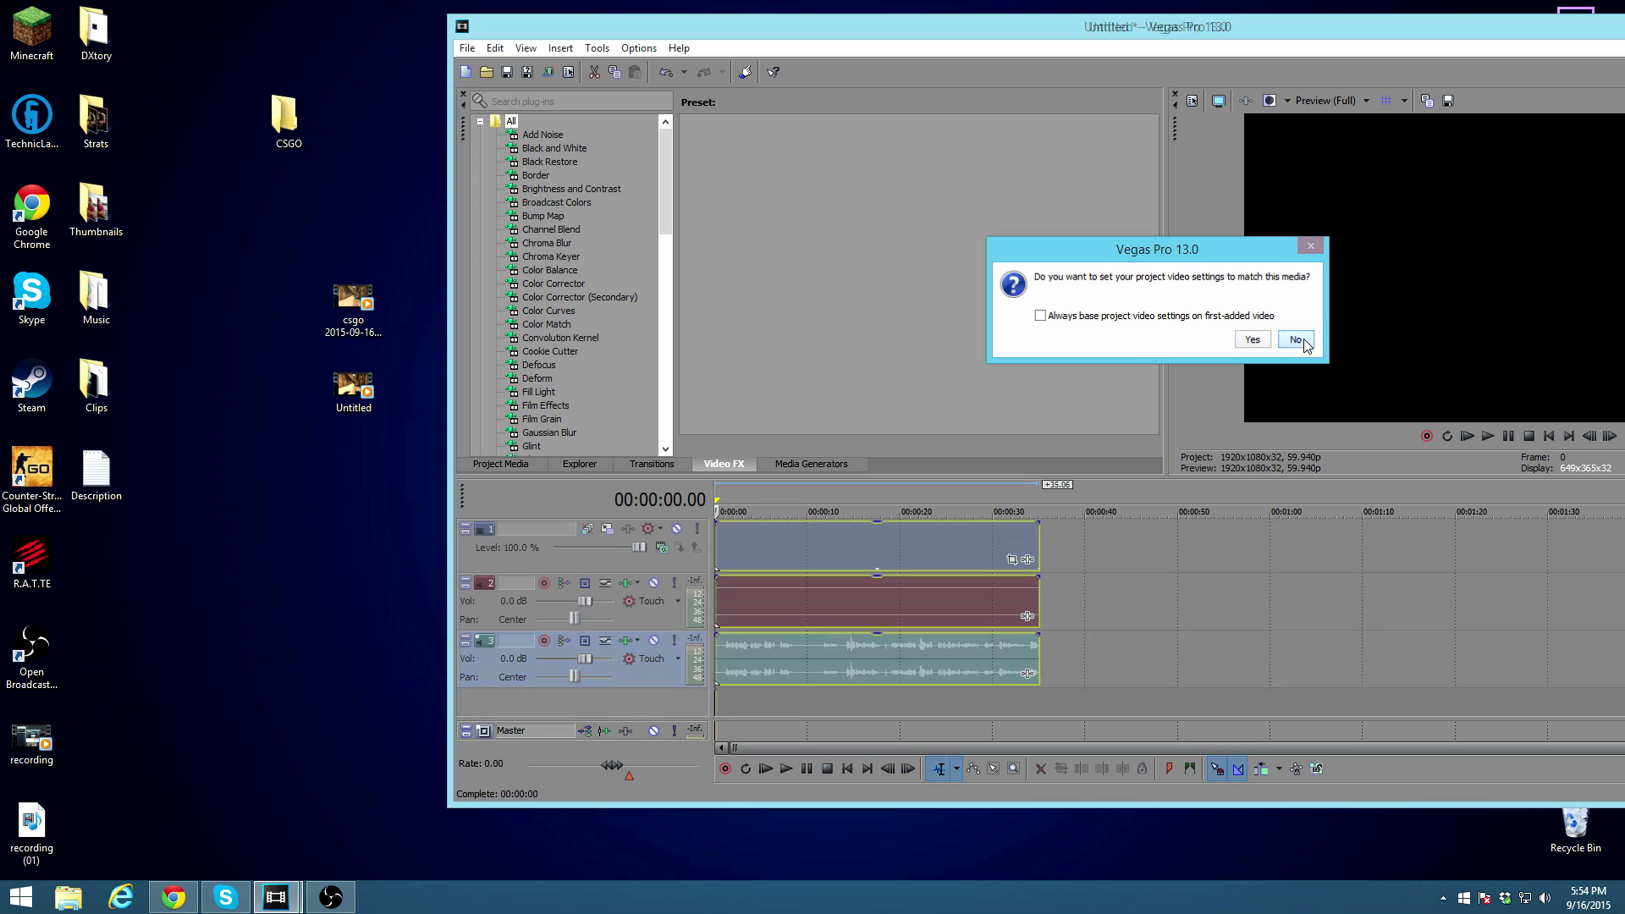
{"action": "left_click", "coordinate": [1295, 339]}
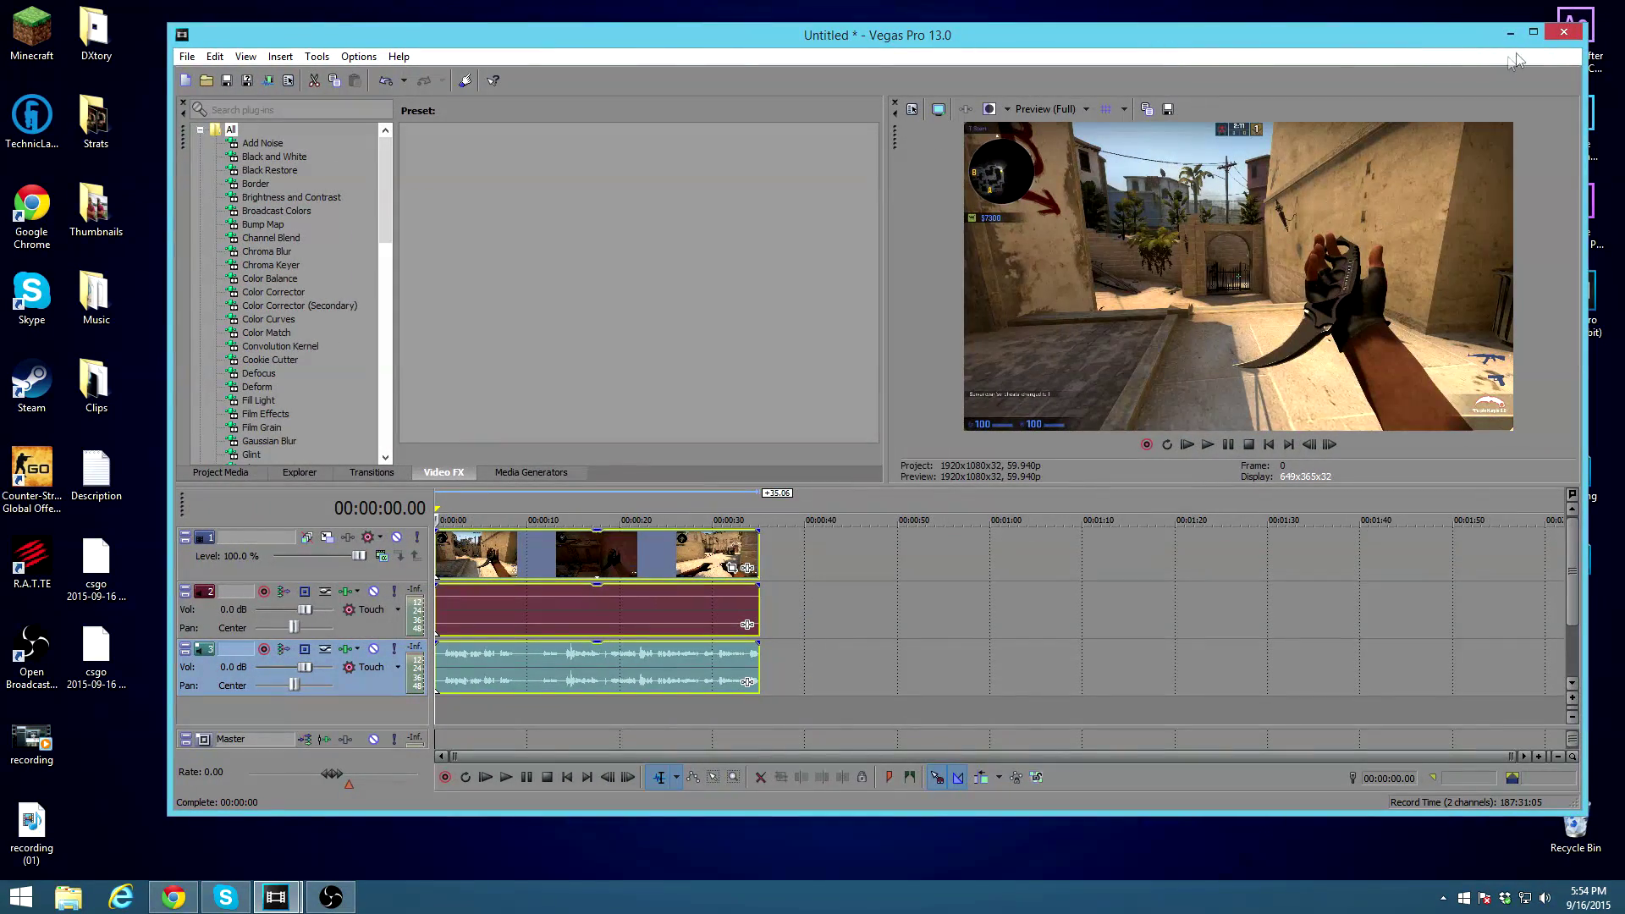
{"action": "left_click", "coordinate": [1533, 32]}
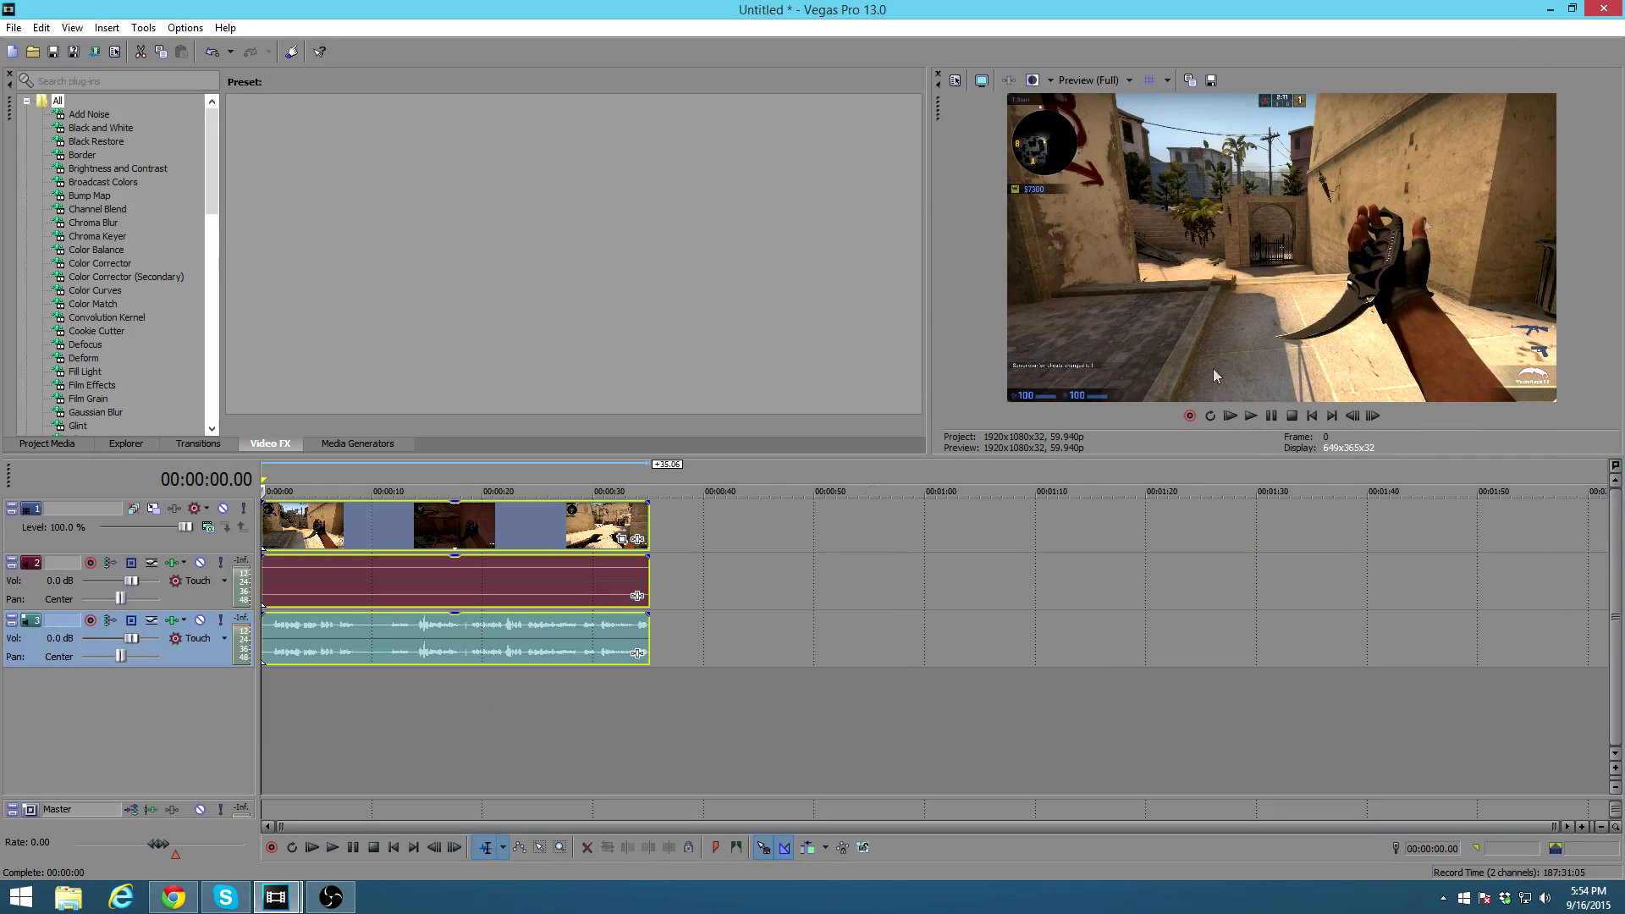
Step: Trim the csgo clip so it ends at 00:00:18.04
{"action": "left_click", "coordinate": [308, 728]}
{"action": "left_click_drag", "start_coordinate": [305, 725], "coordinate": [460, 725]}
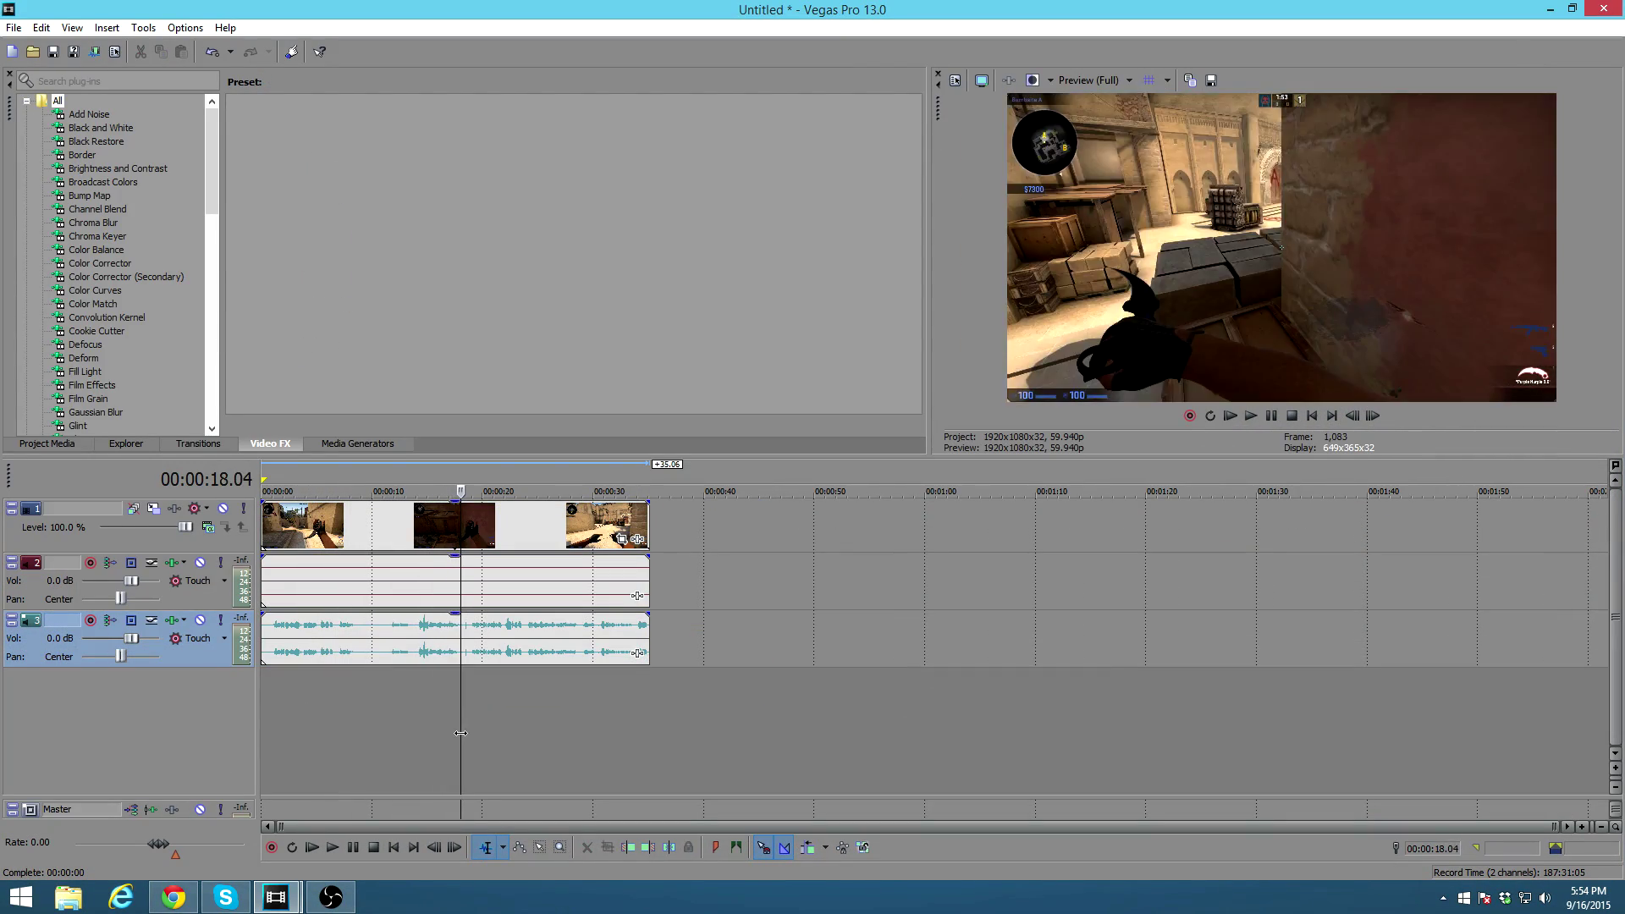
{"action": "left_click", "coordinate": [647, 518]}
{"action": "left_click_drag", "start_coordinate": [647, 518], "coordinate": [460, 517]}
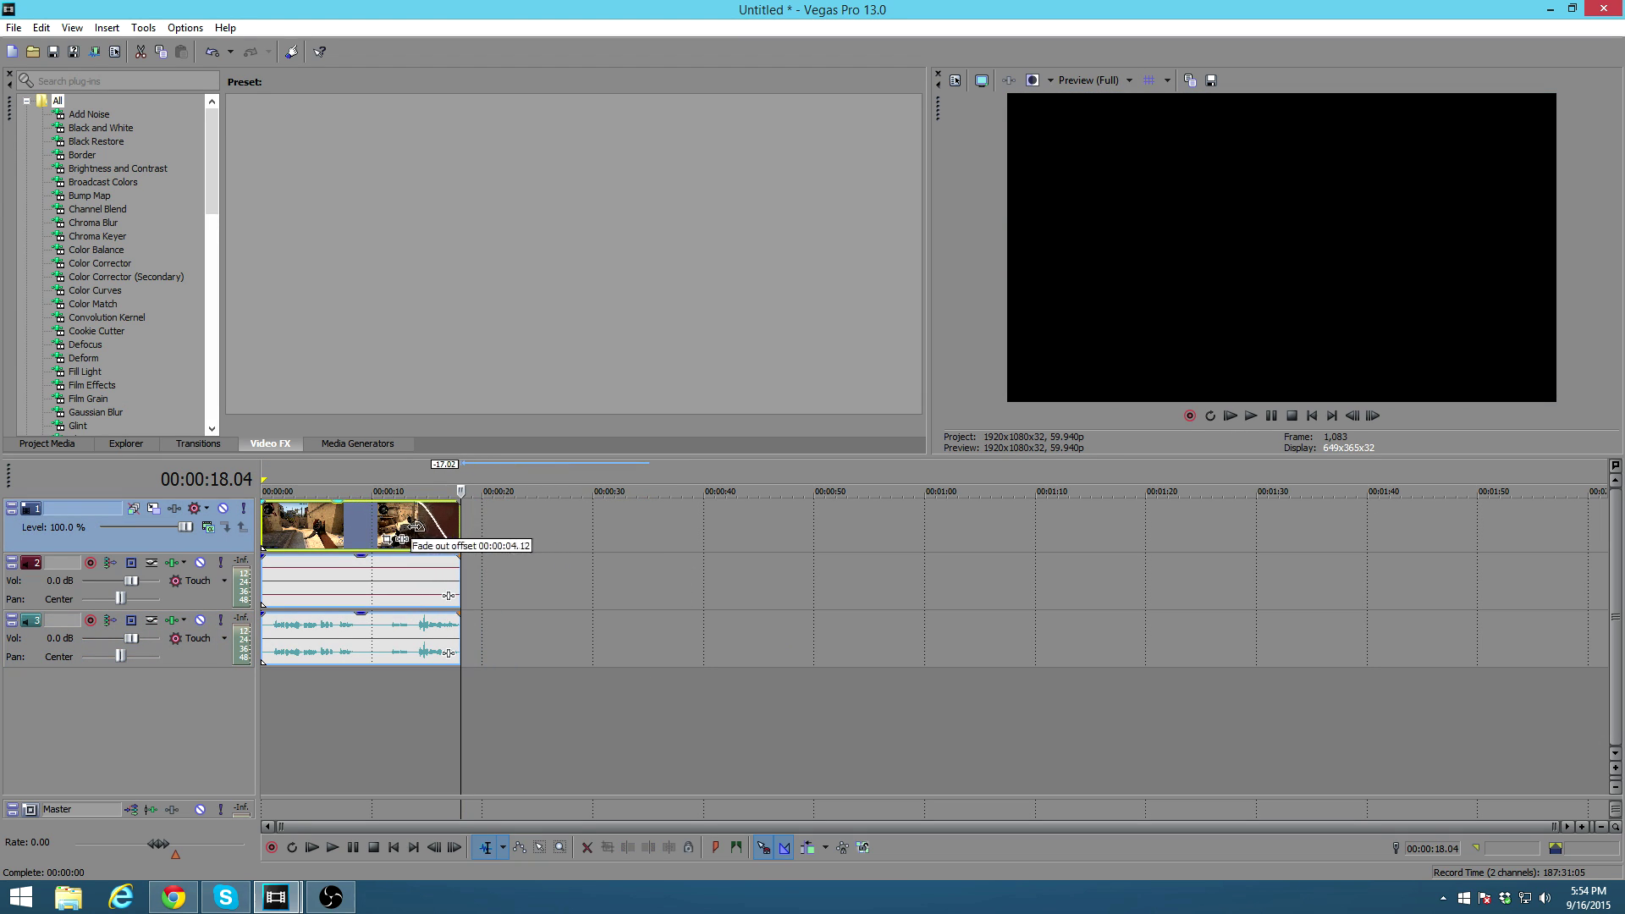
Step: Add a video fade-in, plus an audio fade-in and fade-out at the clip's ends
{"action": "left_click_drag", "start_coordinate": [263, 501], "coordinate": [309, 516]}
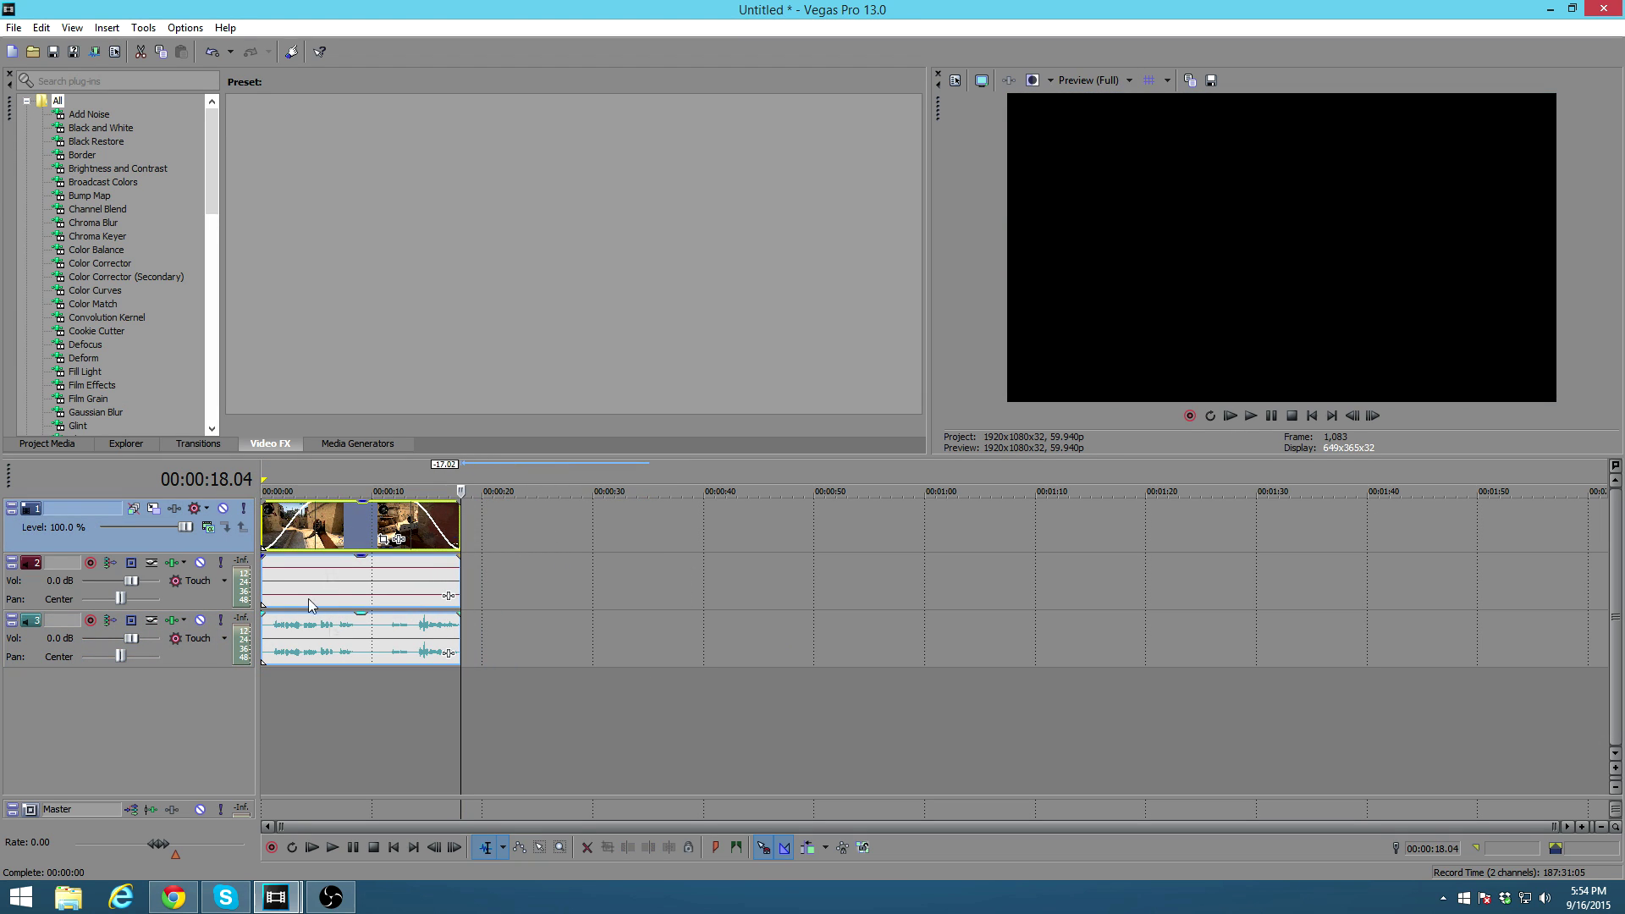
{"action": "left_click_drag", "start_coordinate": [264, 613], "coordinate": [292, 615]}
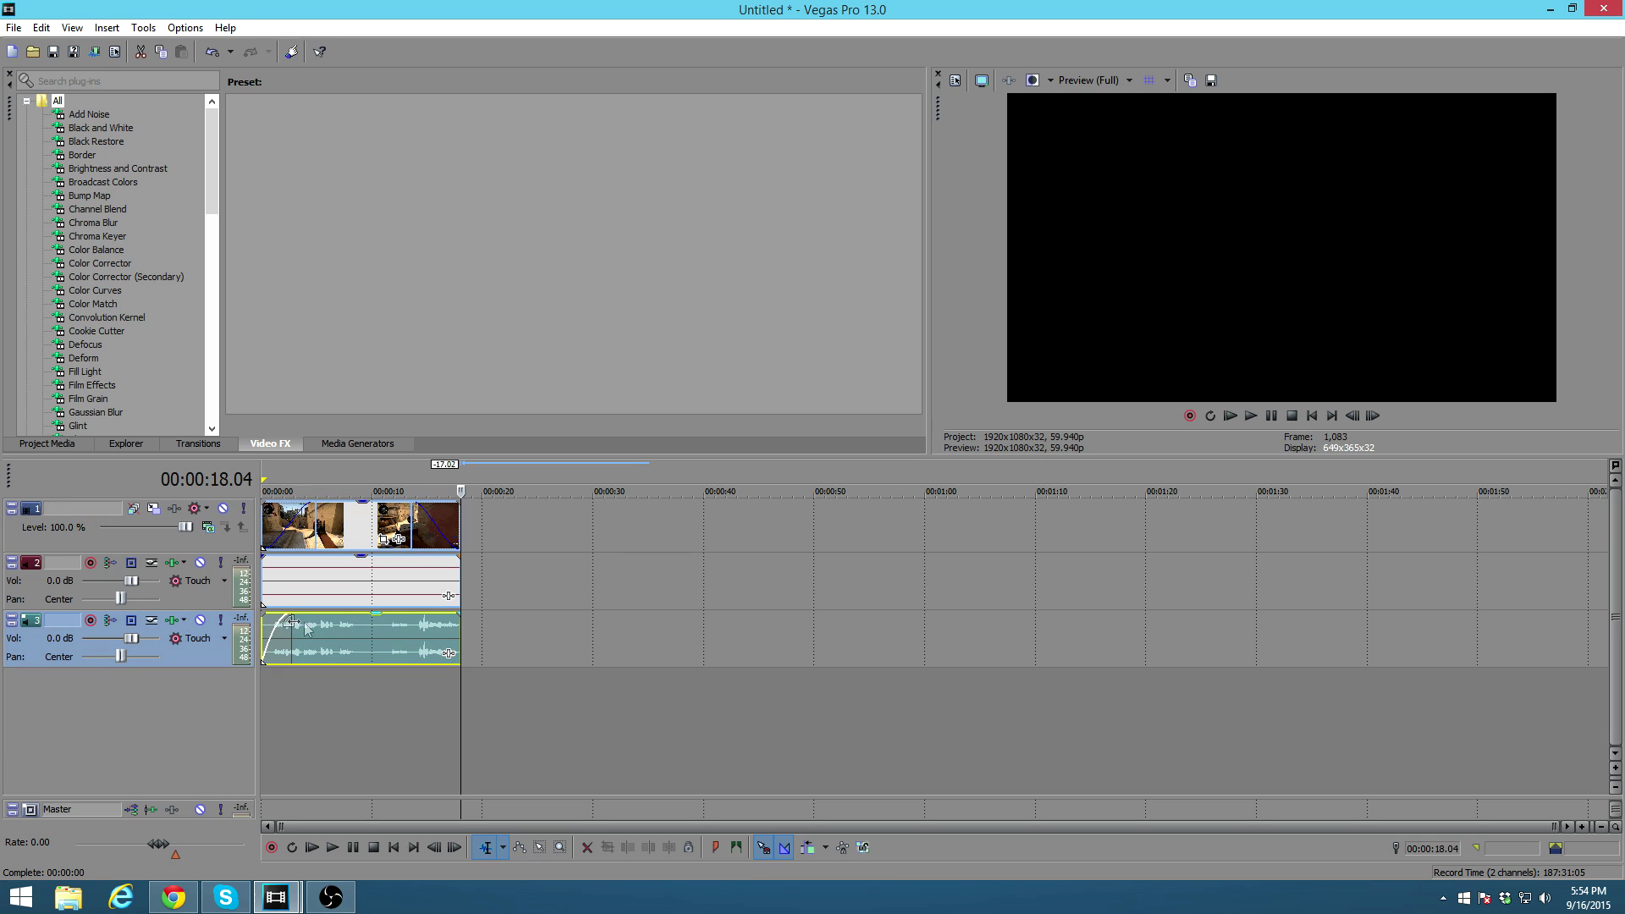
{"action": "left_click_drag", "start_coordinate": [460, 616], "coordinate": [420, 615]}
{"action": "left_click", "coordinate": [338, 712]}
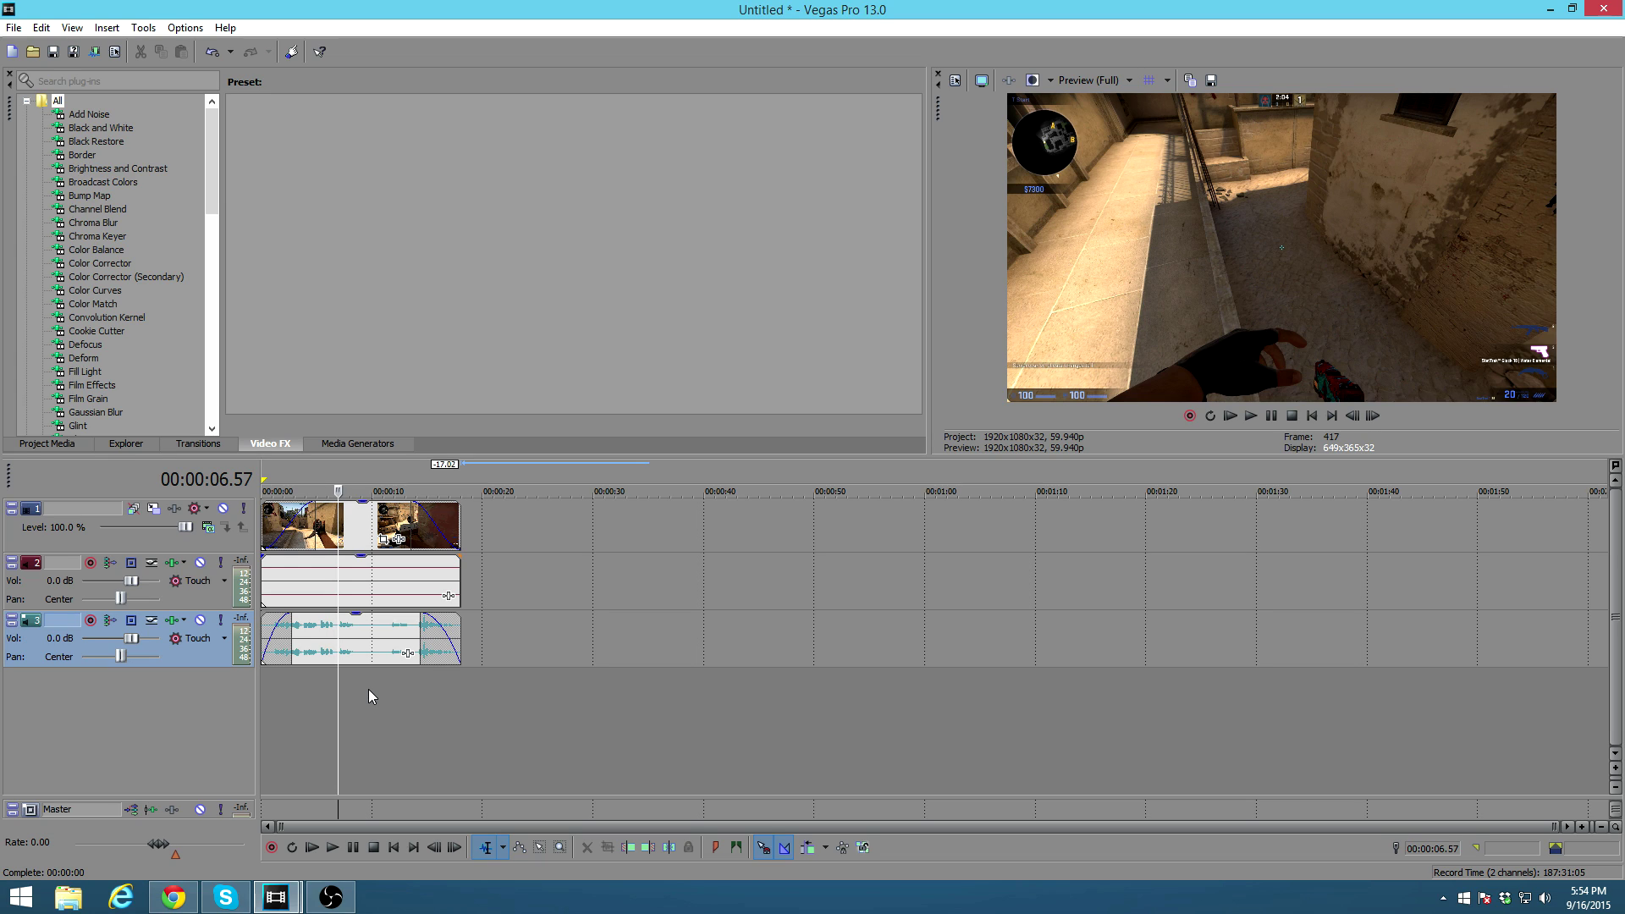
Step: Set the loop region to 0–18.04 s and select that range
{"action": "key", "text": "ctrl+a"}
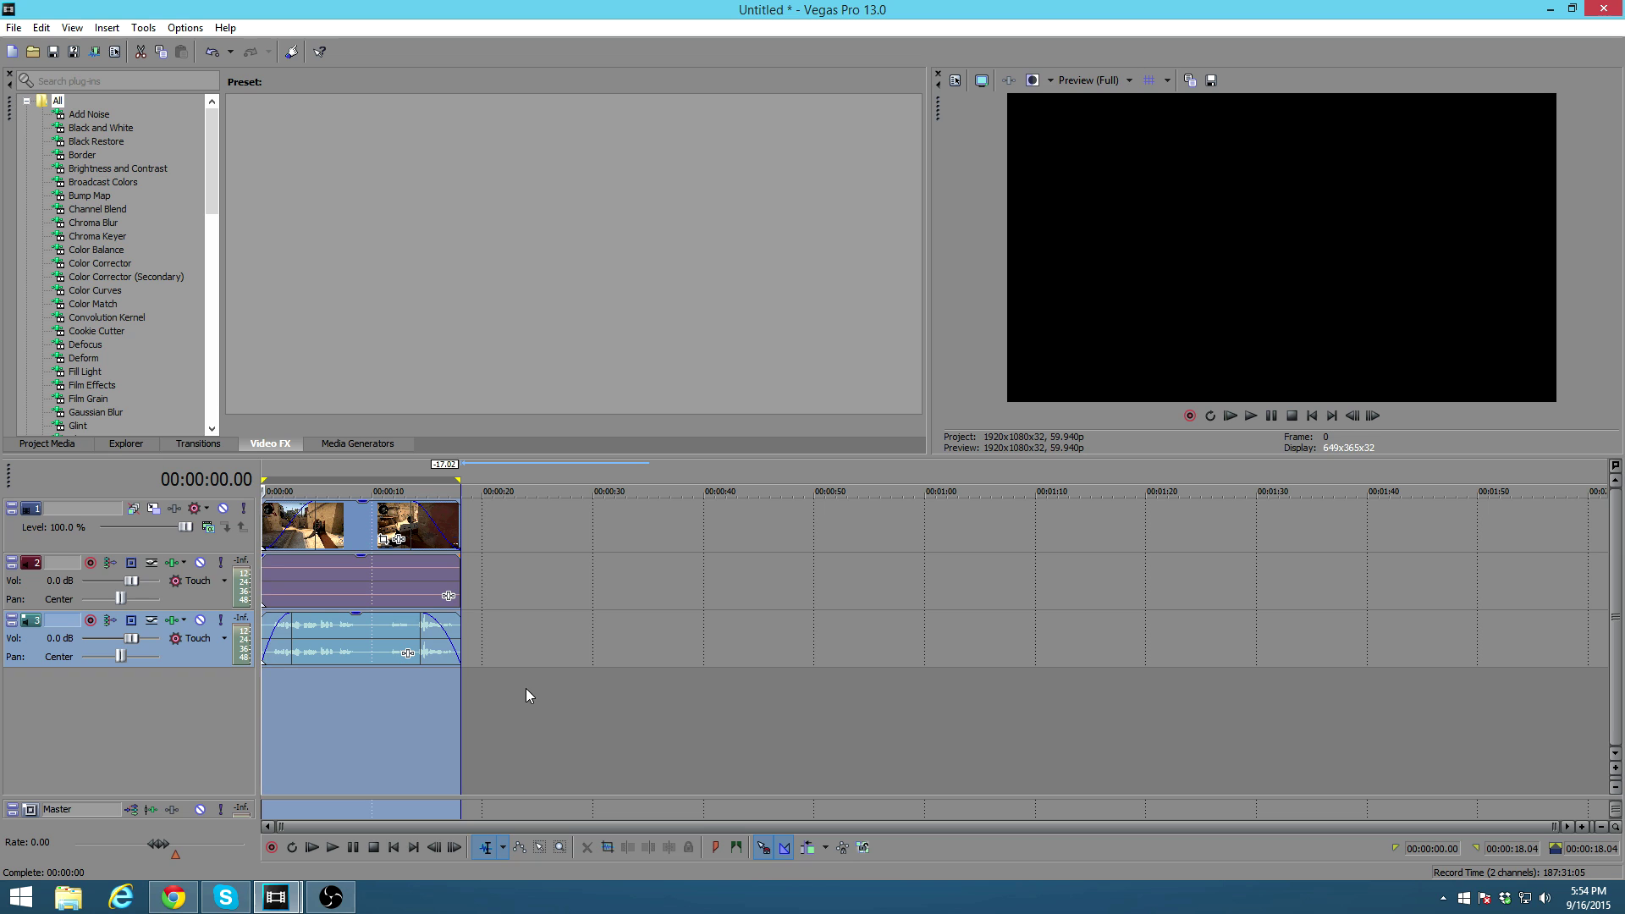
{"action": "left_click", "coordinate": [355, 720]}
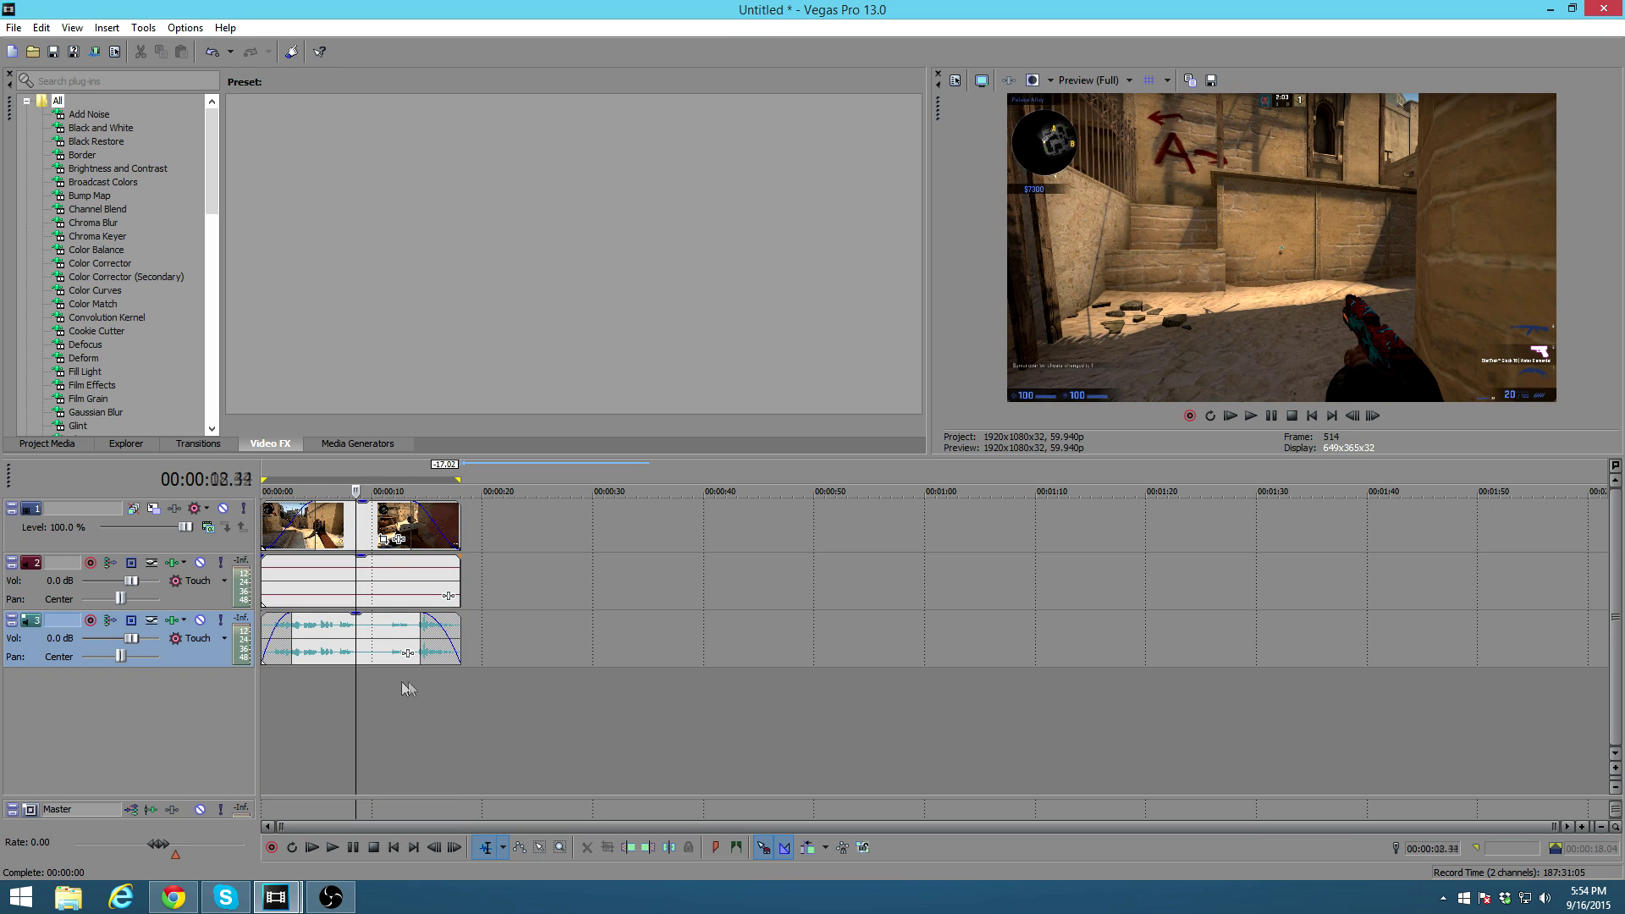
{"action": "key", "text": "End"}
{"action": "left_click", "coordinate": [317, 718]}
{"action": "key", "text": "ctrl+a"}
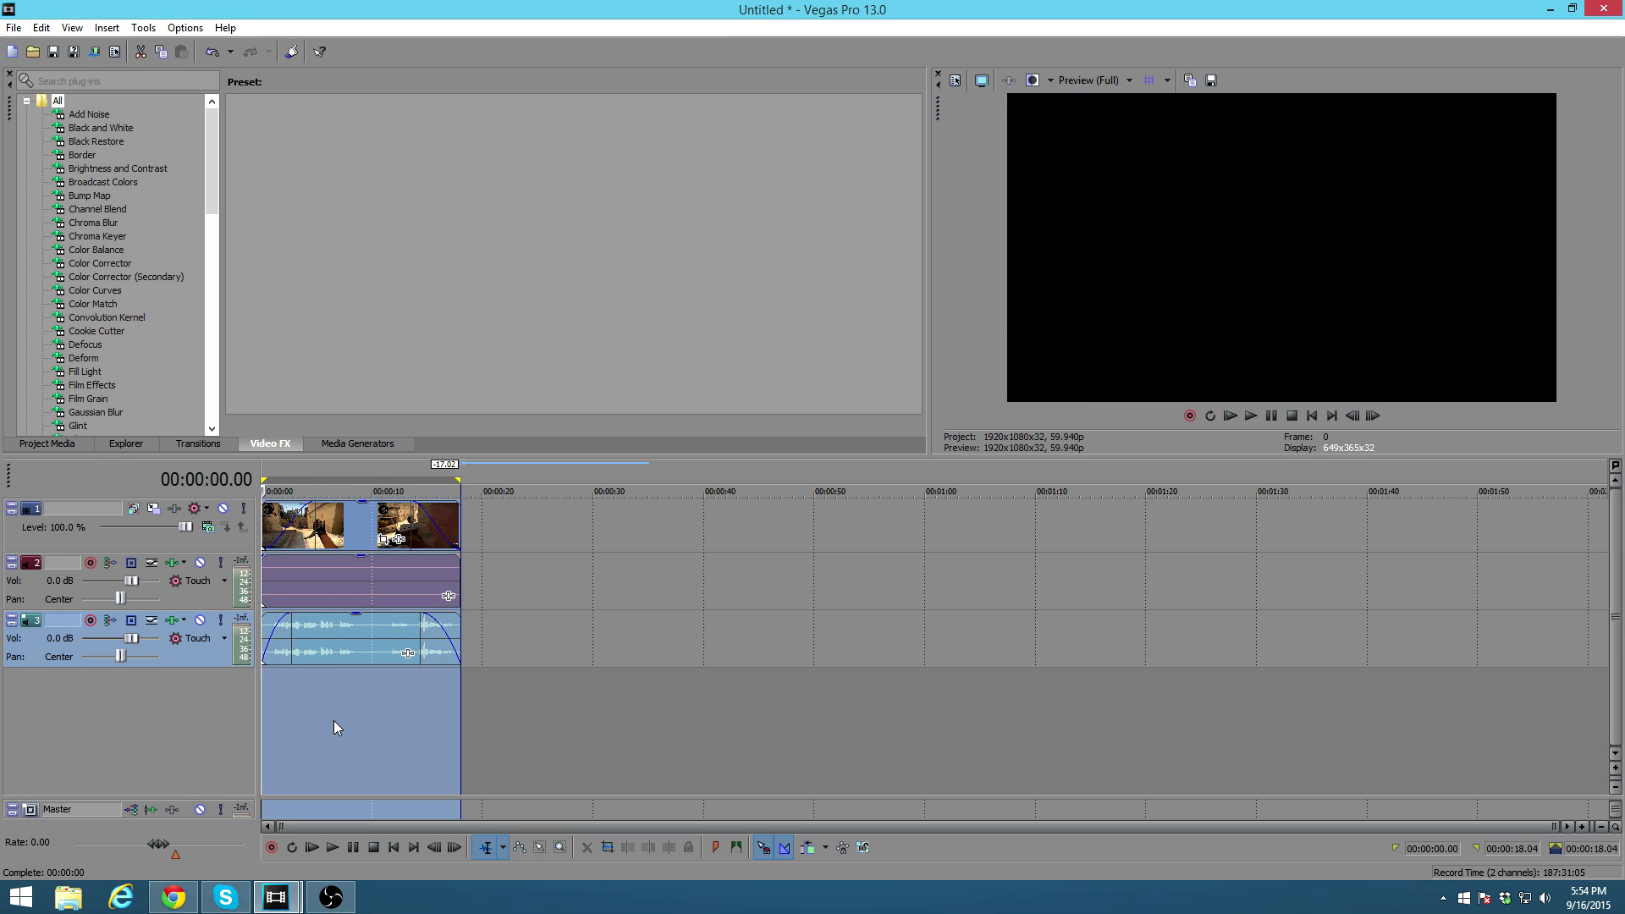
{"action": "left_click", "coordinate": [345, 719]}
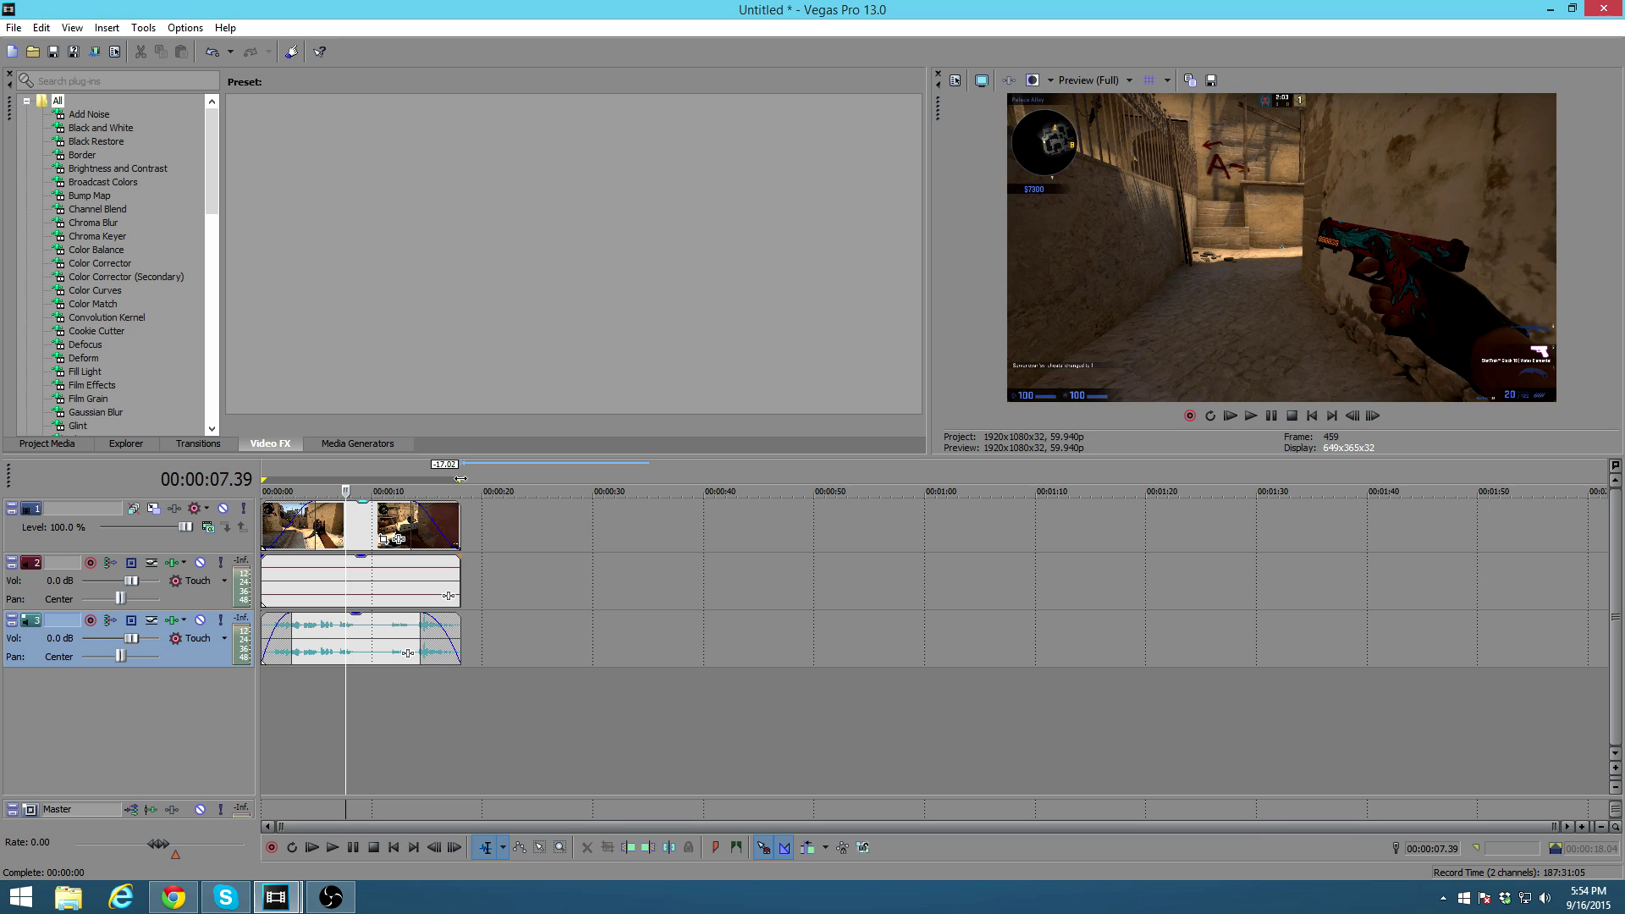
{"action": "left_click_drag", "start_coordinate": [389, 478], "coordinate": [455, 479]}
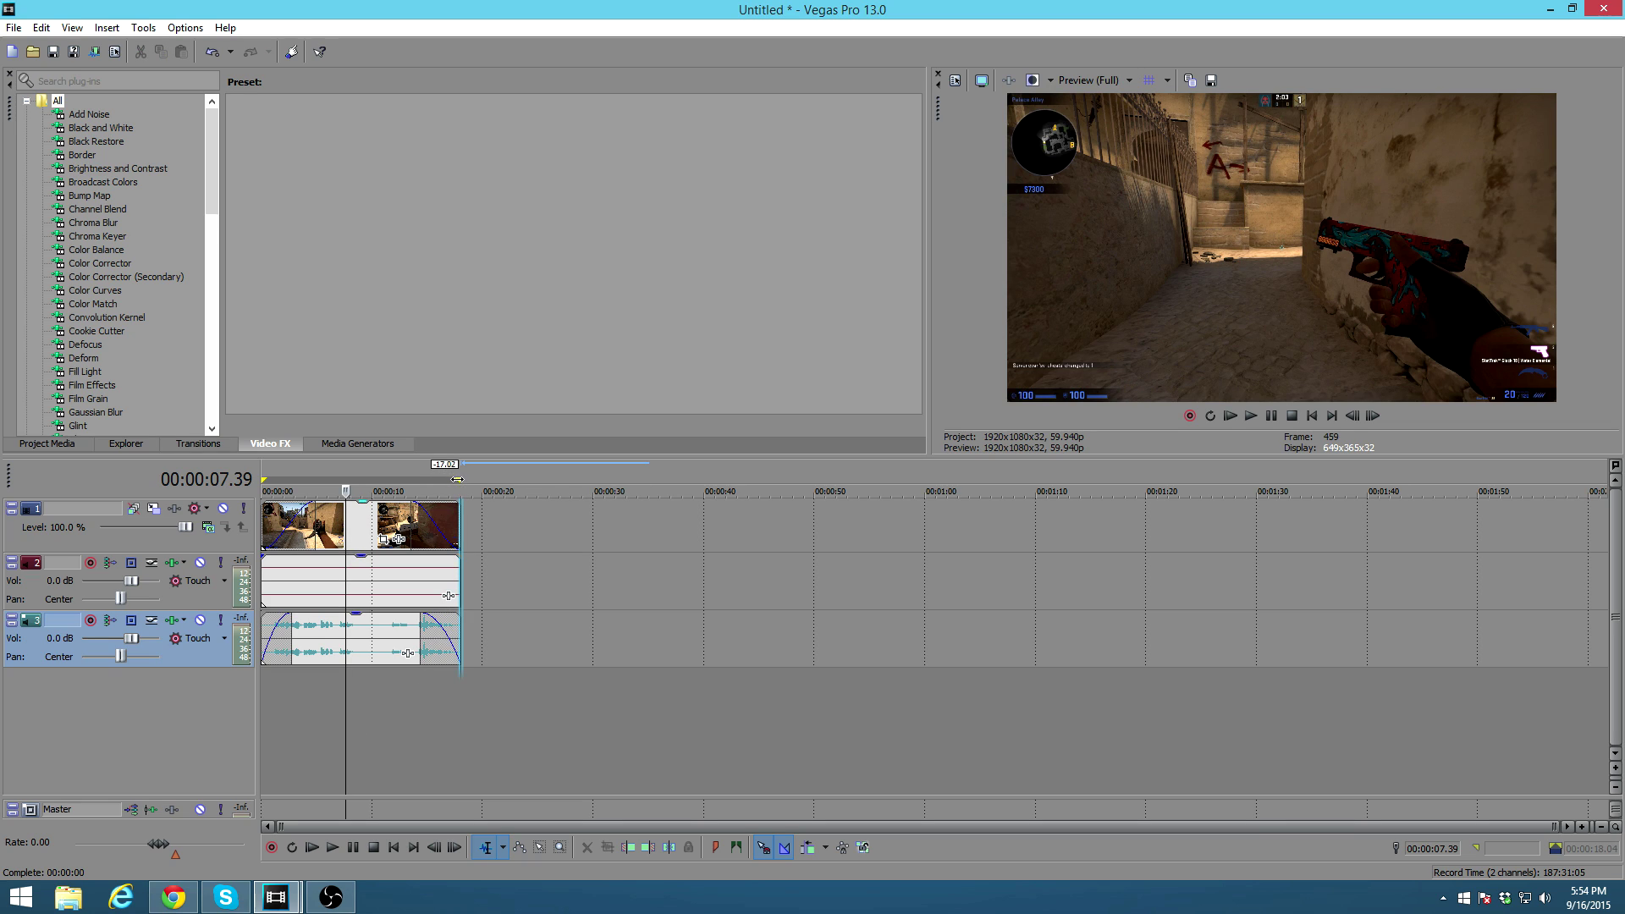
{"action": "double_click", "coordinate": [379, 689]}
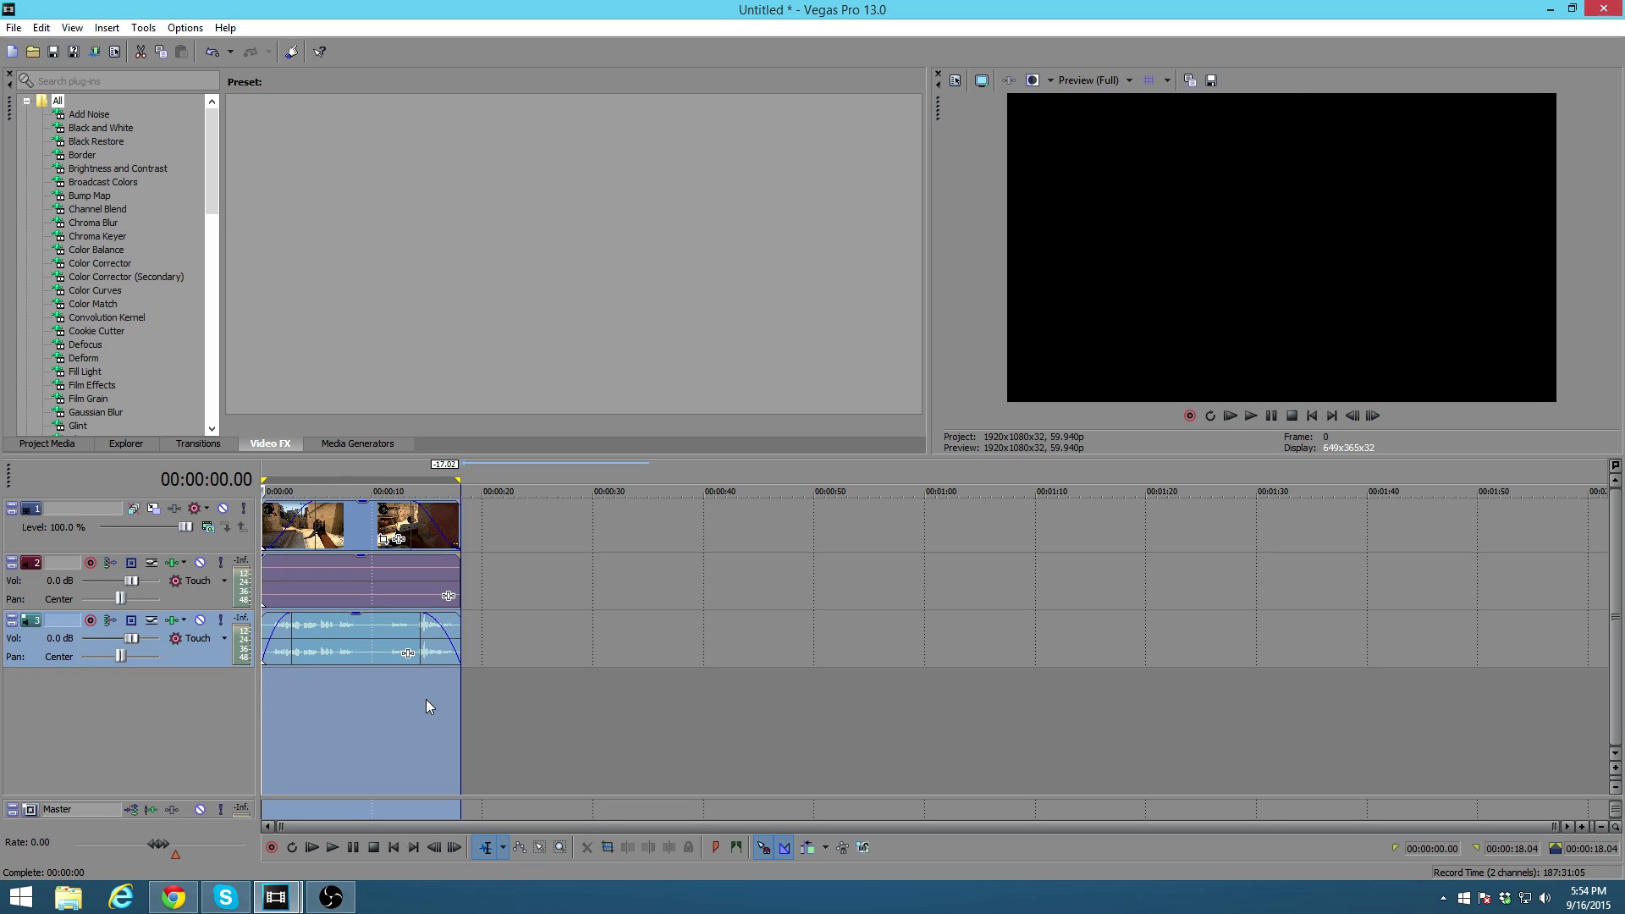
Step: In Render As, choose the MainConcept AVC/AAC Internet HD 1080p template
{"action": "left_click", "coordinate": [14, 28]}
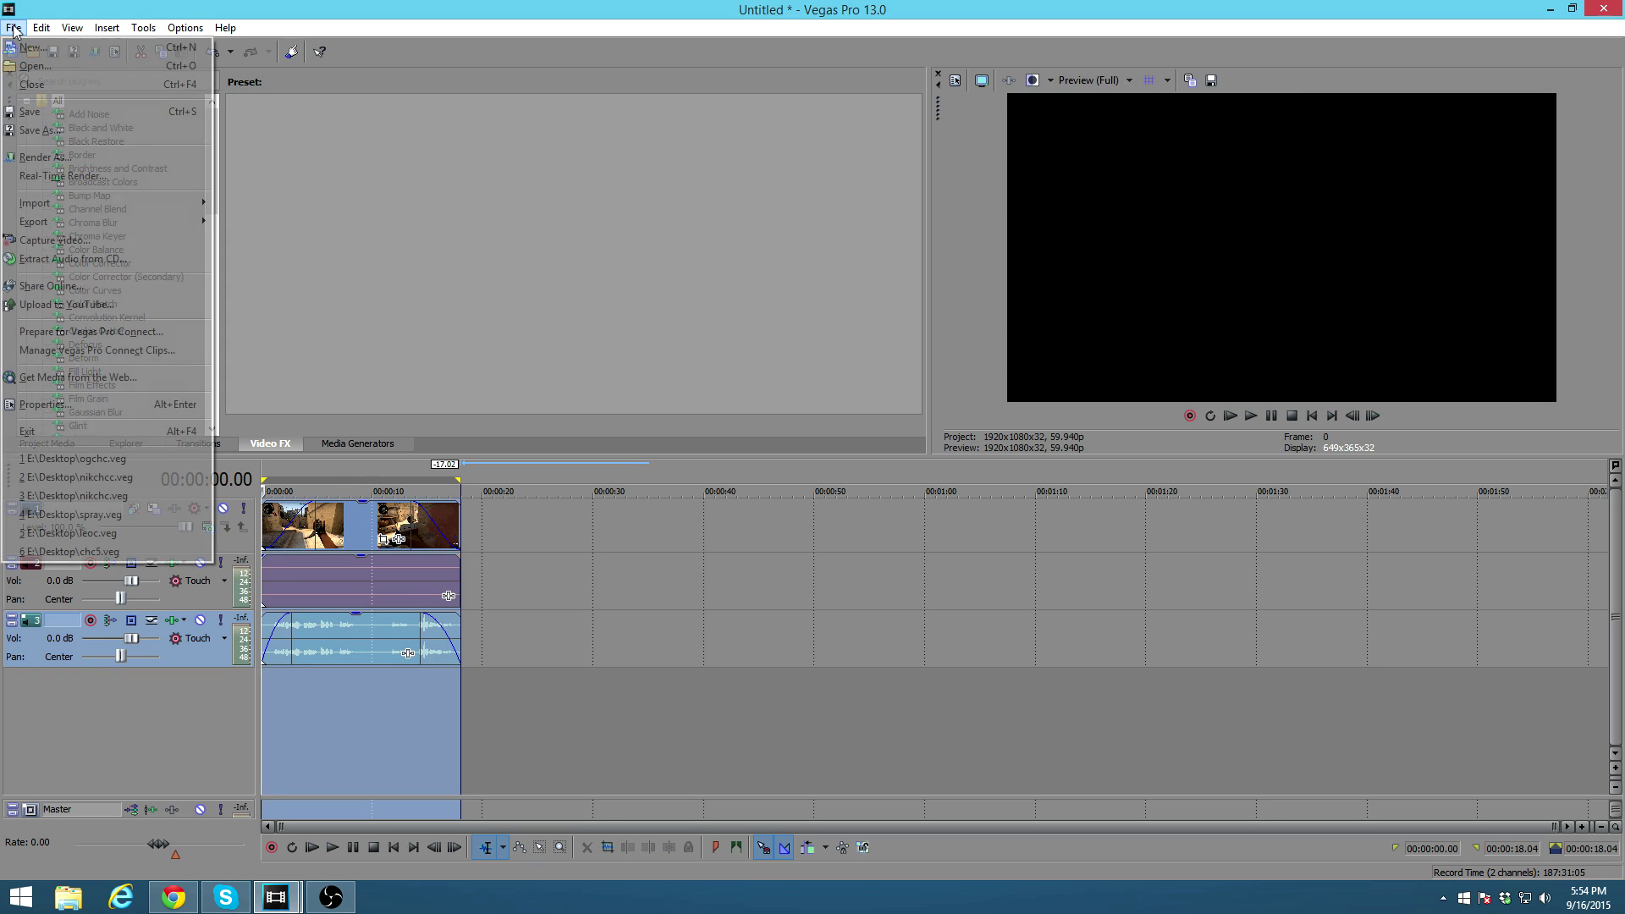
{"action": "left_click", "coordinate": [210, 80]}
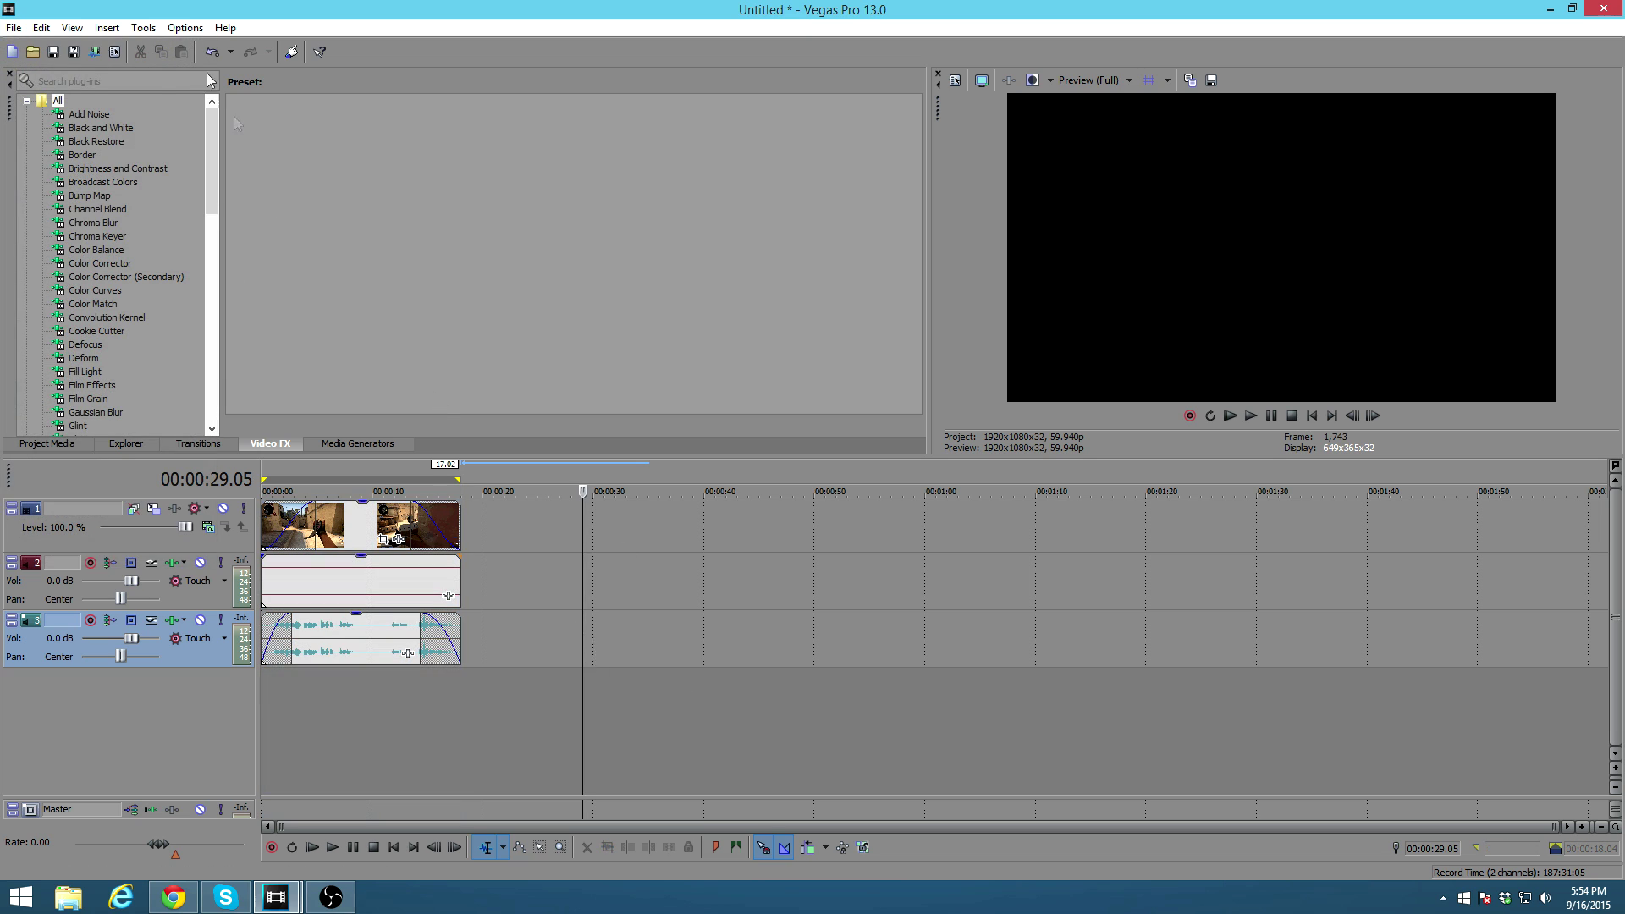
{"action": "double_click", "coordinate": [304, 748]}
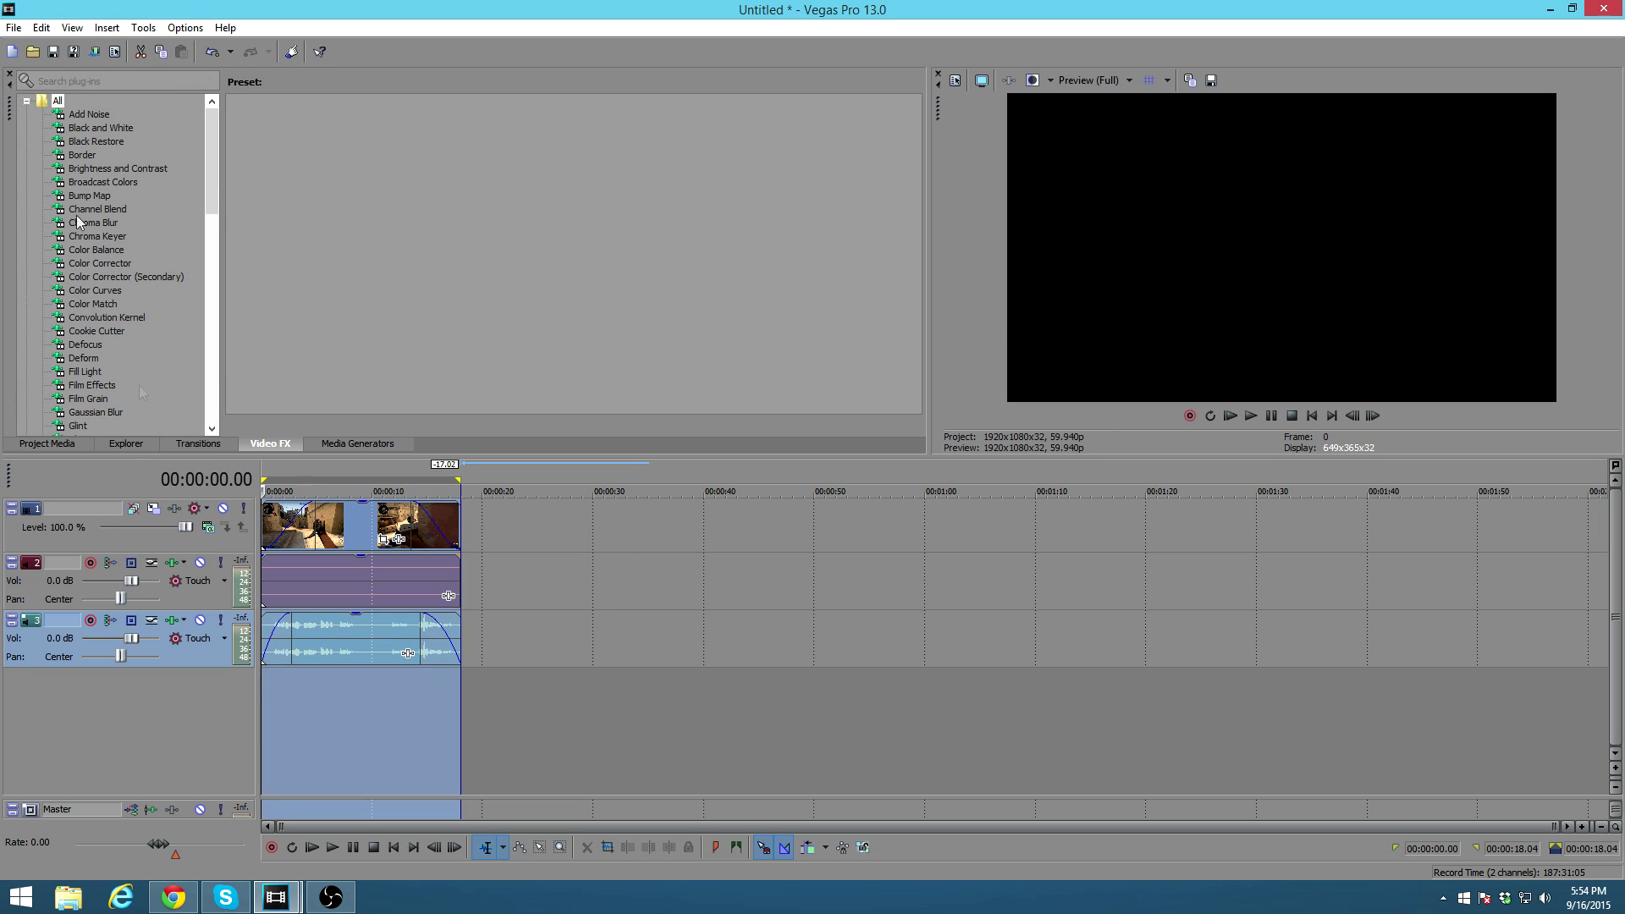
{"action": "left_click", "coordinate": [96, 53]}
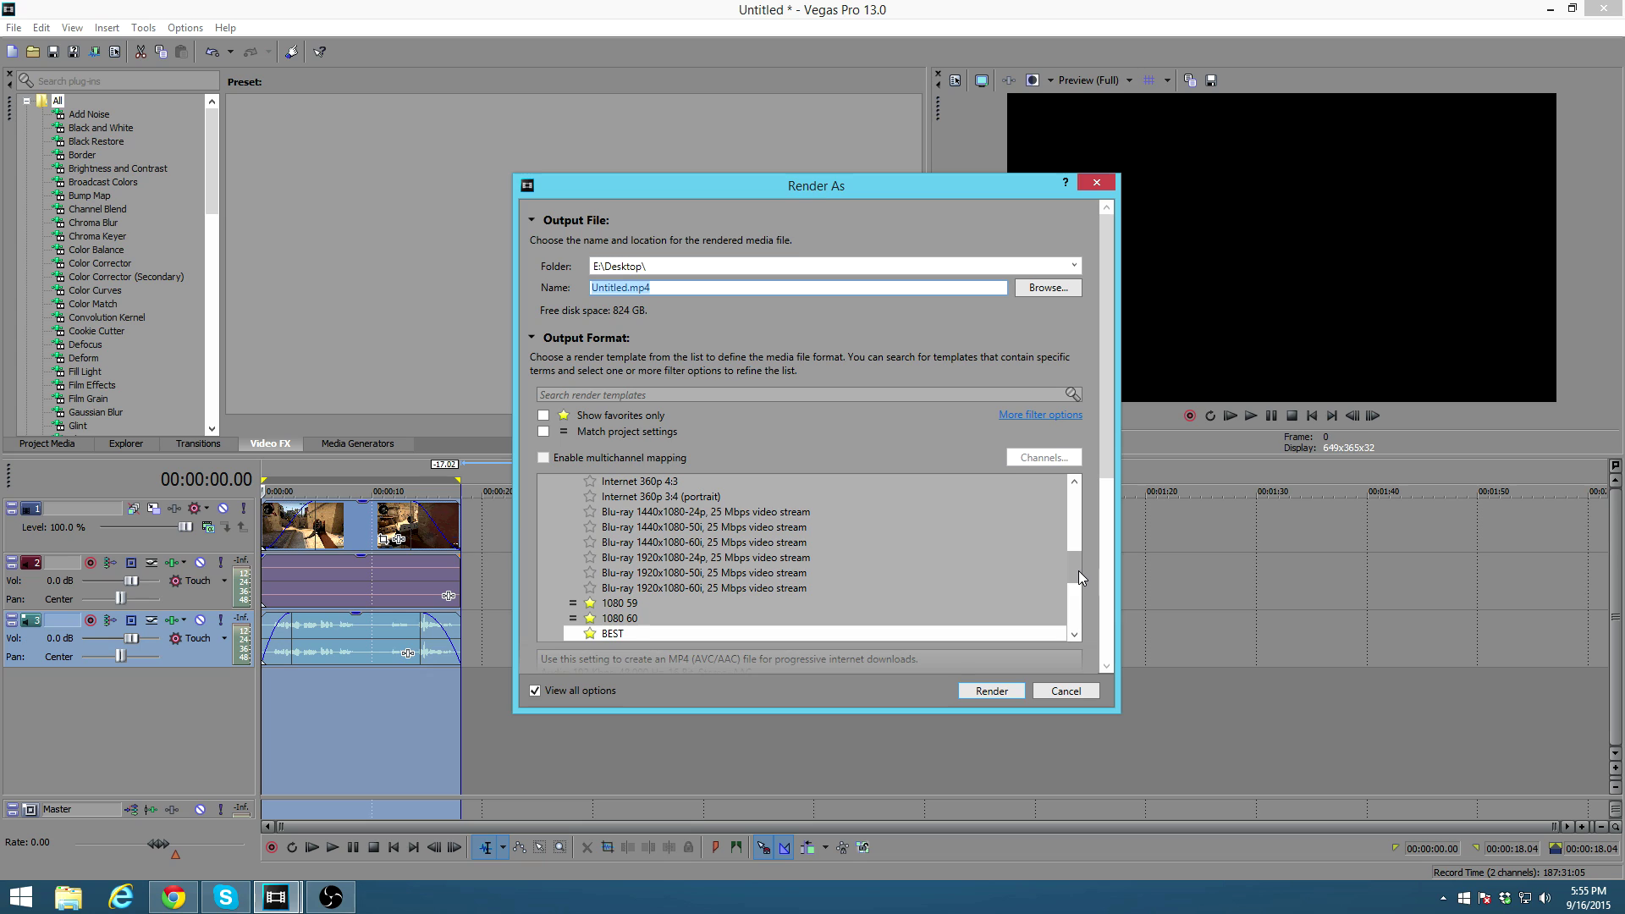
{"action": "left_click_drag", "start_coordinate": [1080, 565], "coordinate": [1090, 505]}
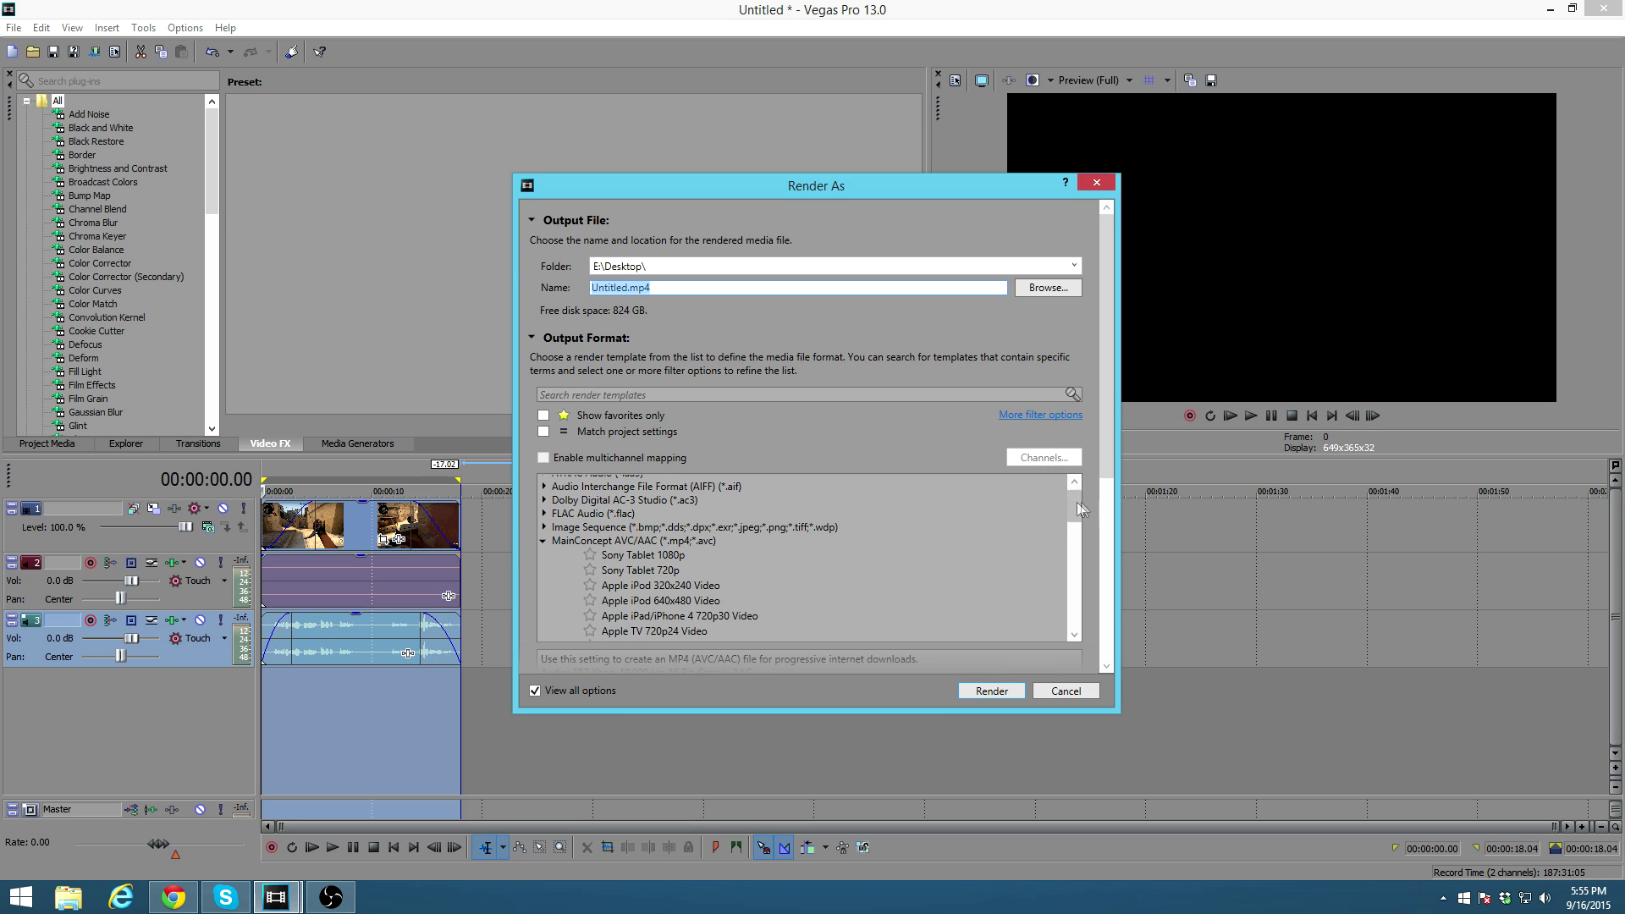
{"action": "left_click_drag", "start_coordinate": [1074, 508], "coordinate": [1075, 533]}
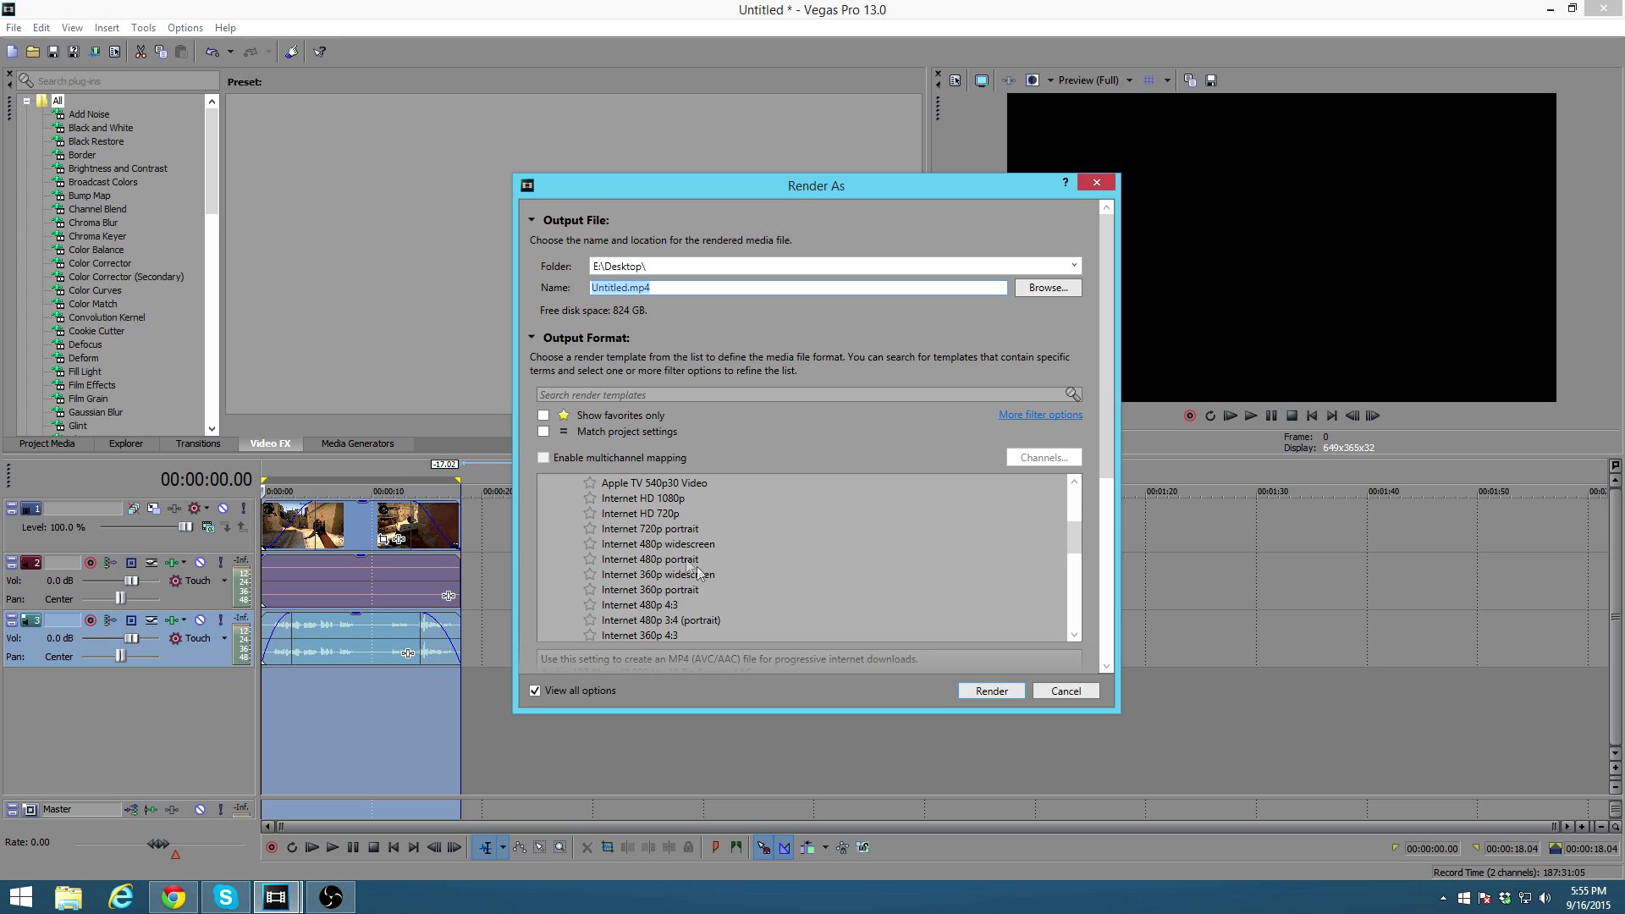
{"action": "left_click", "coordinate": [677, 506]}
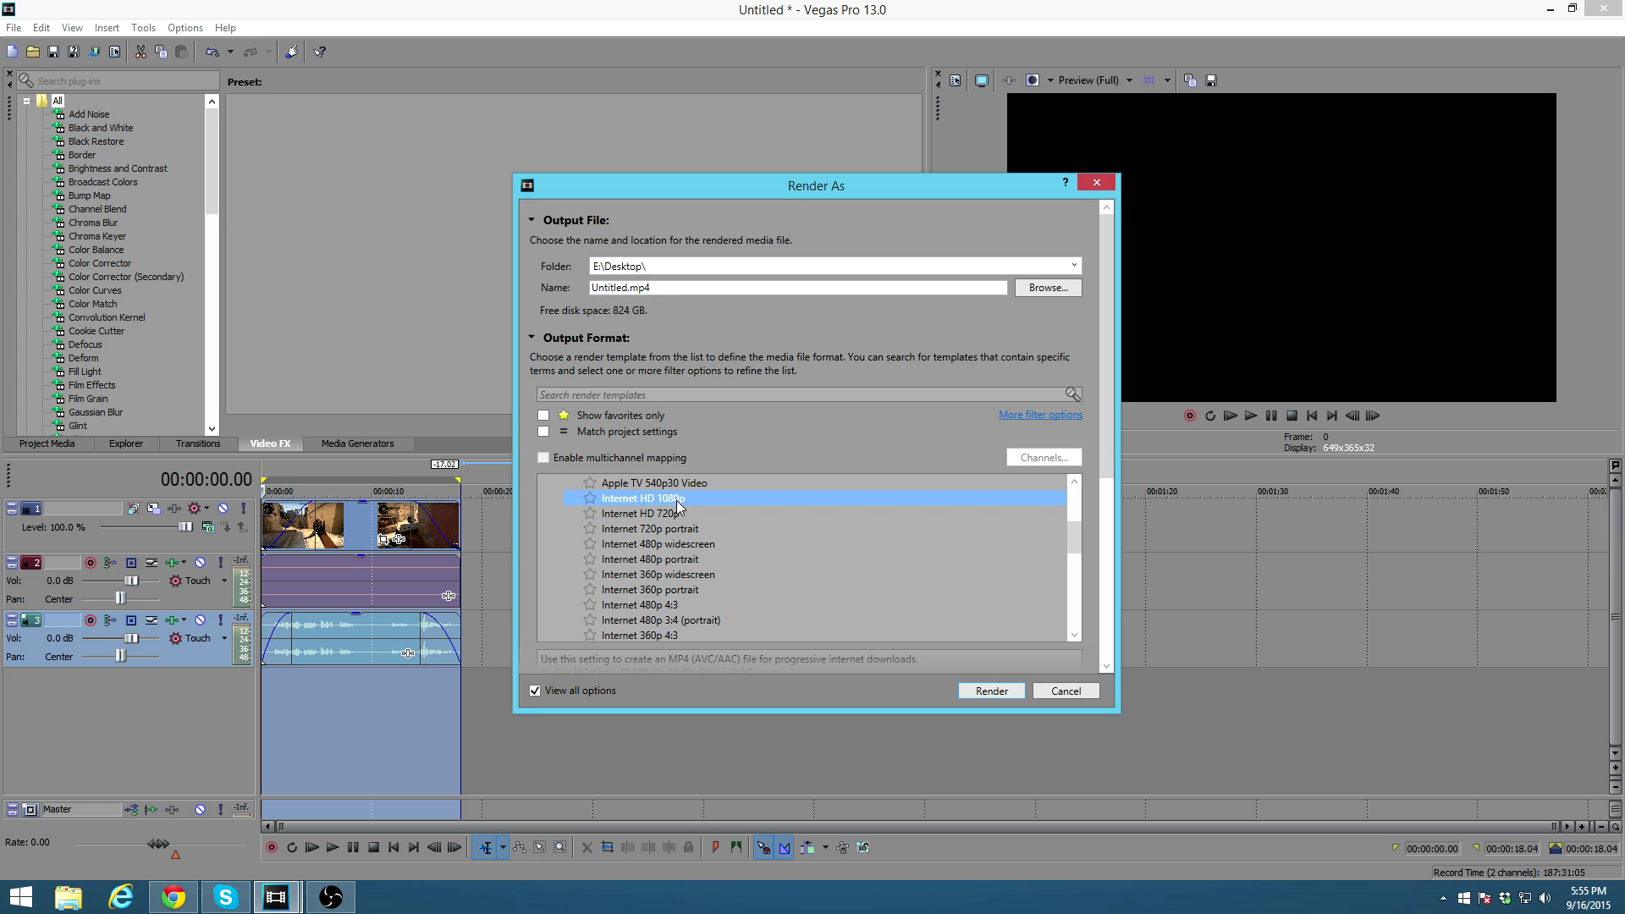
Step: Customize the template to 60 fps with Allow source to adjust frame rate unchecked
{"action": "scroll", "coordinate": [1051, 570], "scroll_direction": "down", "scroll_amount": 3}
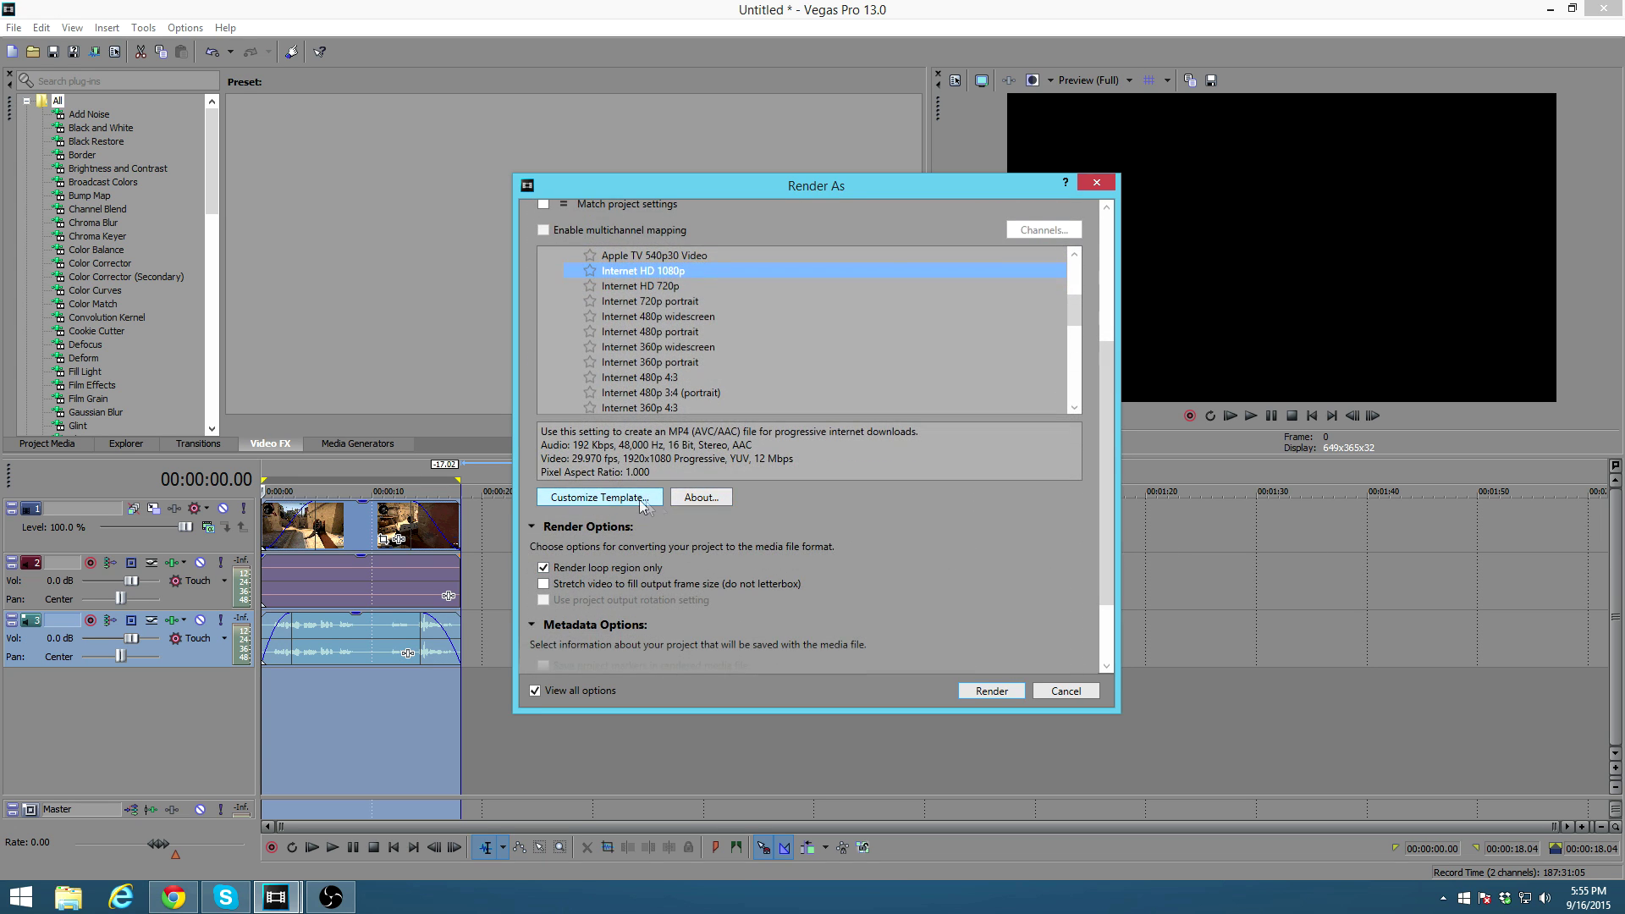
{"action": "left_click", "coordinate": [643, 501]}
{"action": "left_click", "coordinate": [963, 421]}
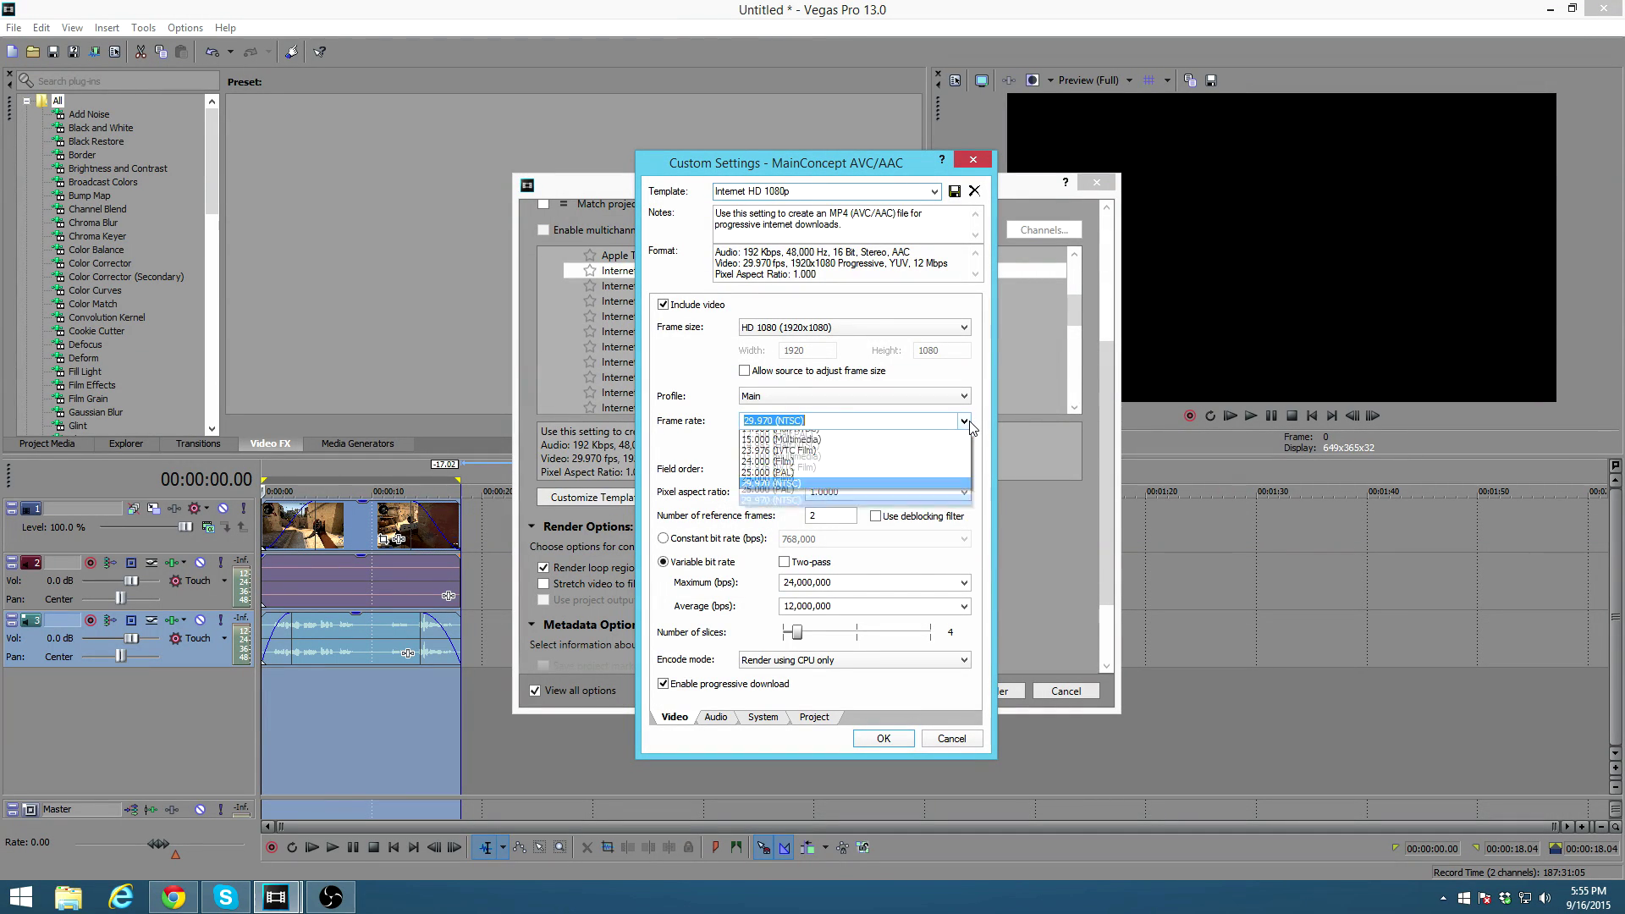
{"action": "left_click", "coordinate": [812, 424]}
{"action": "left_click_drag", "start_coordinate": [811, 424], "coordinate": [636, 451]}
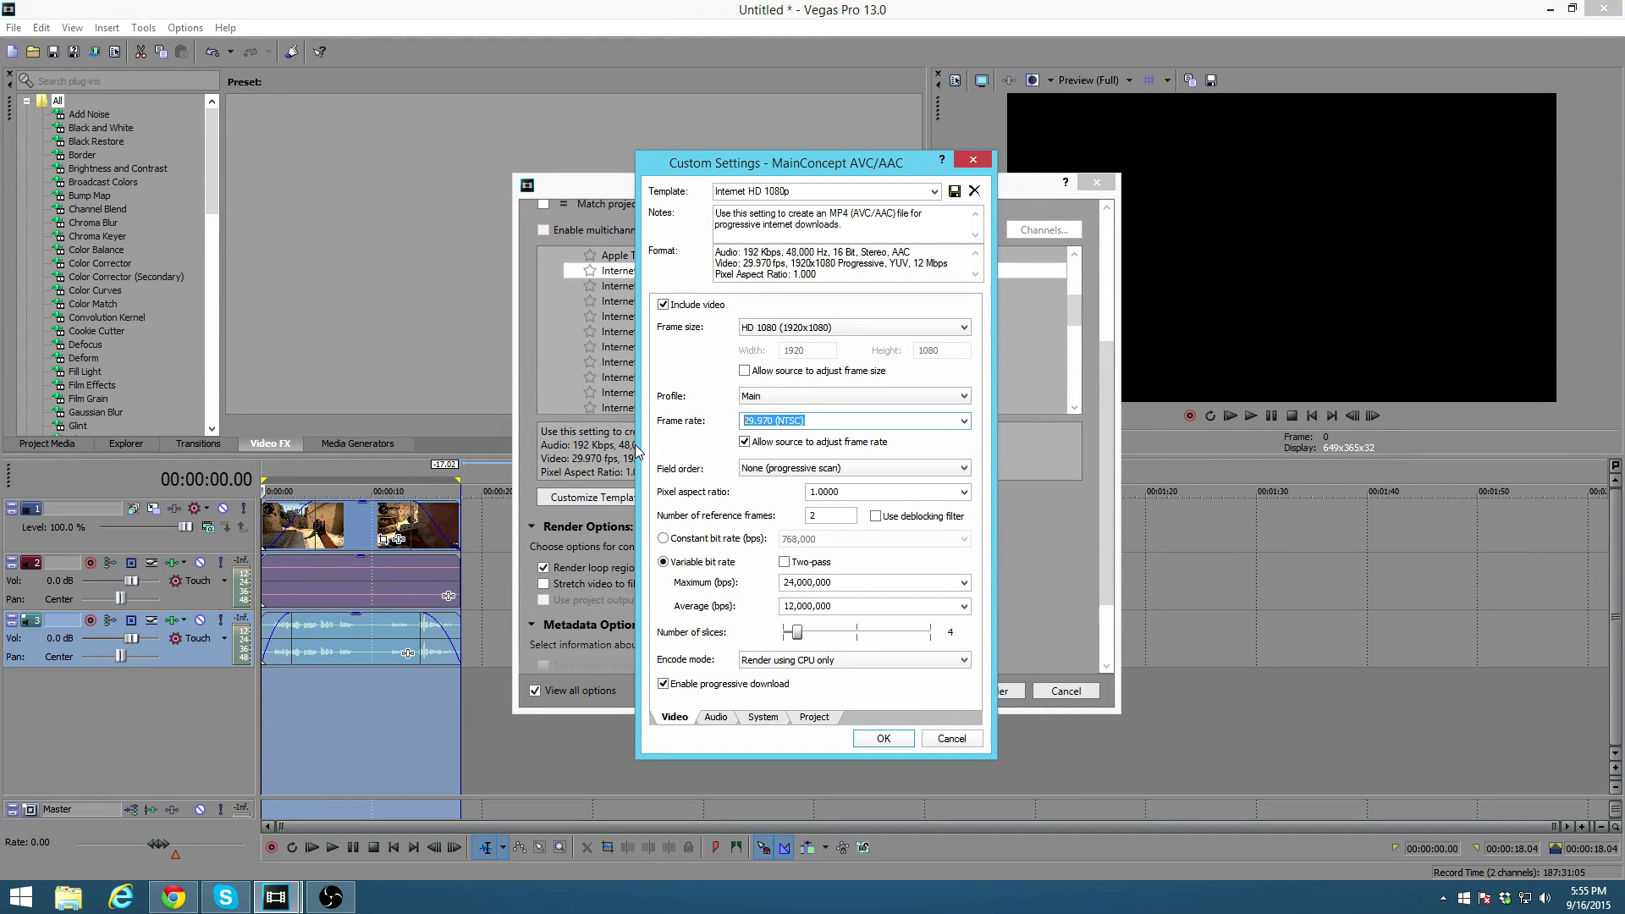
{"action": "type", "text": "60"}
{"action": "left_click", "coordinate": [745, 442]}
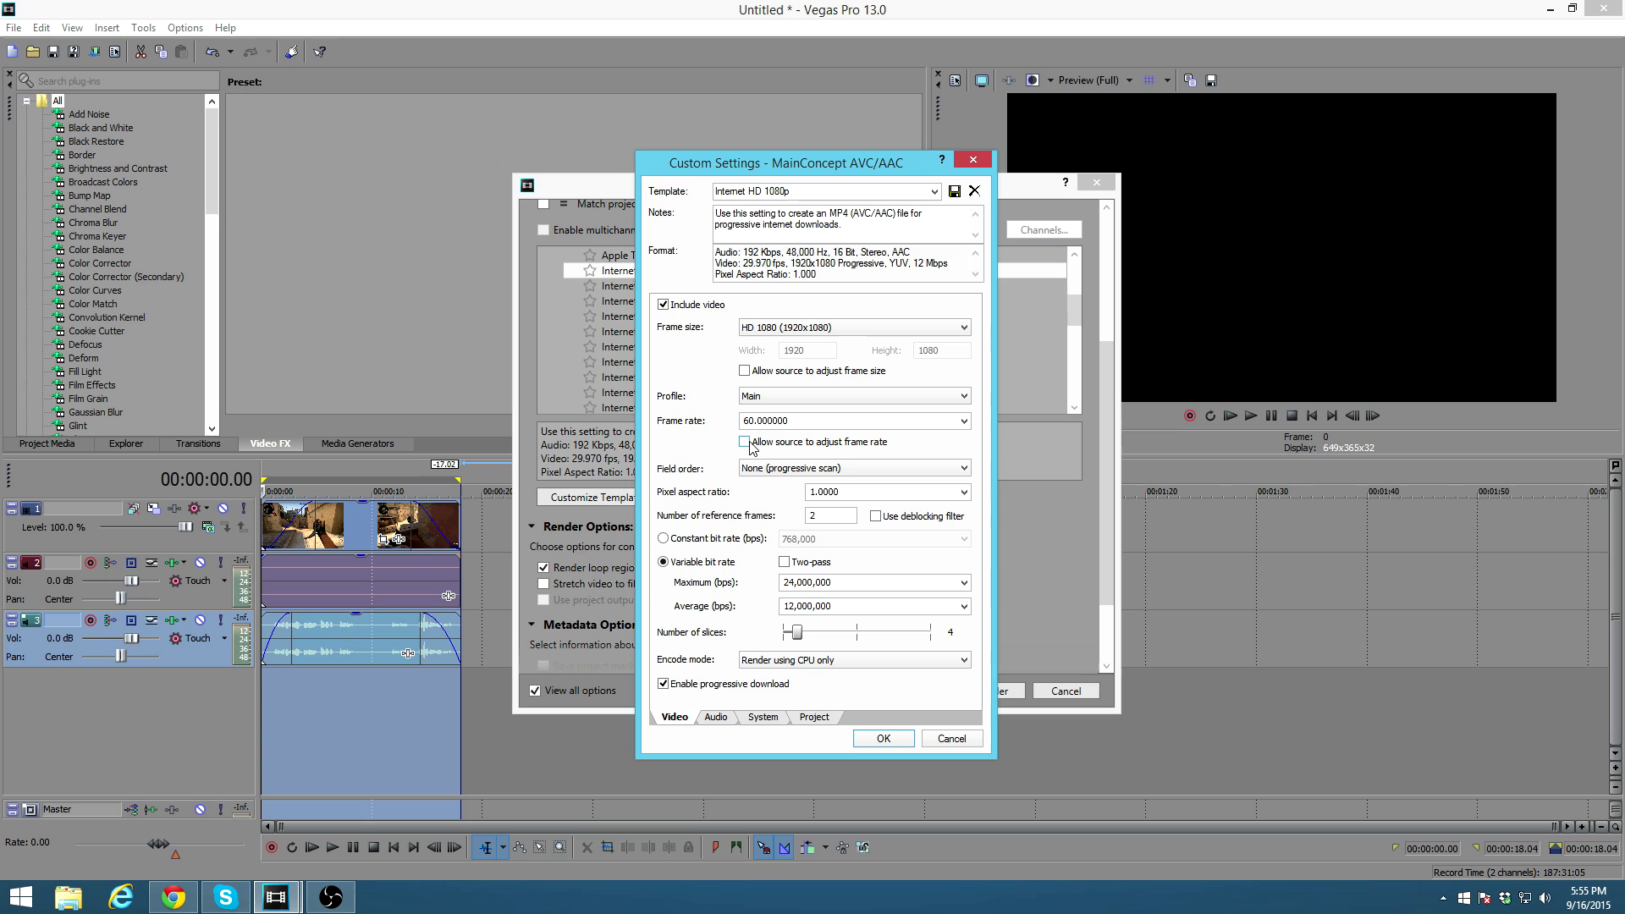
{"action": "left_click", "coordinate": [882, 738]}
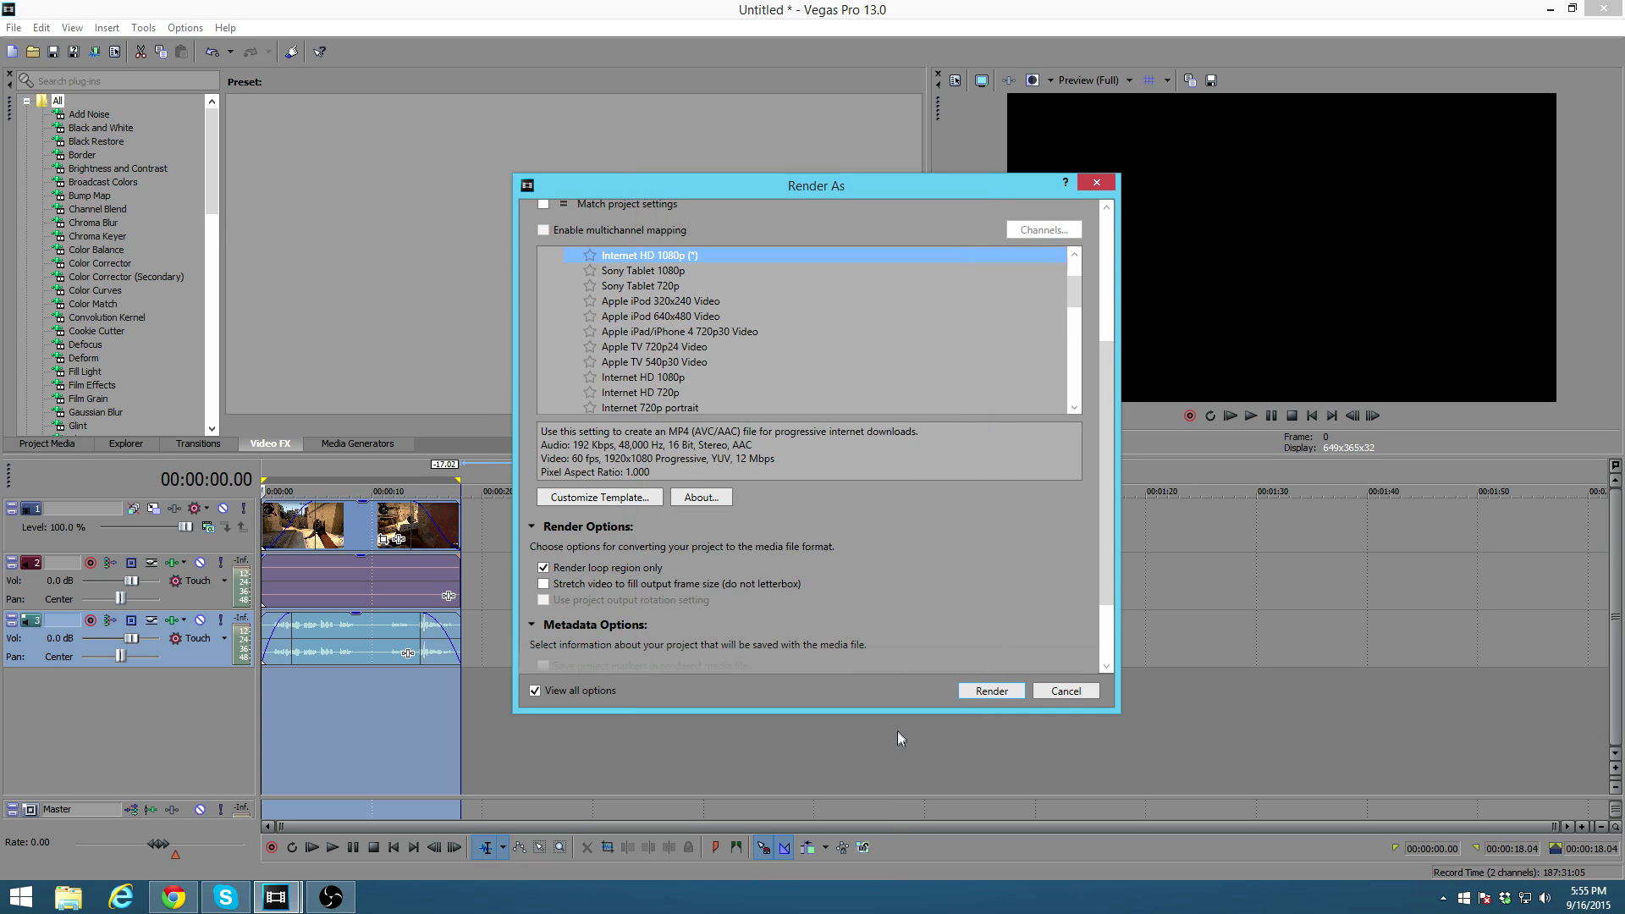
Step: Render with the BEST preset, overwrite Untitled.mp4, and minimize Vegas during rendering
{"action": "left_click_drag", "start_coordinate": [1079, 281], "coordinate": [1078, 337]}
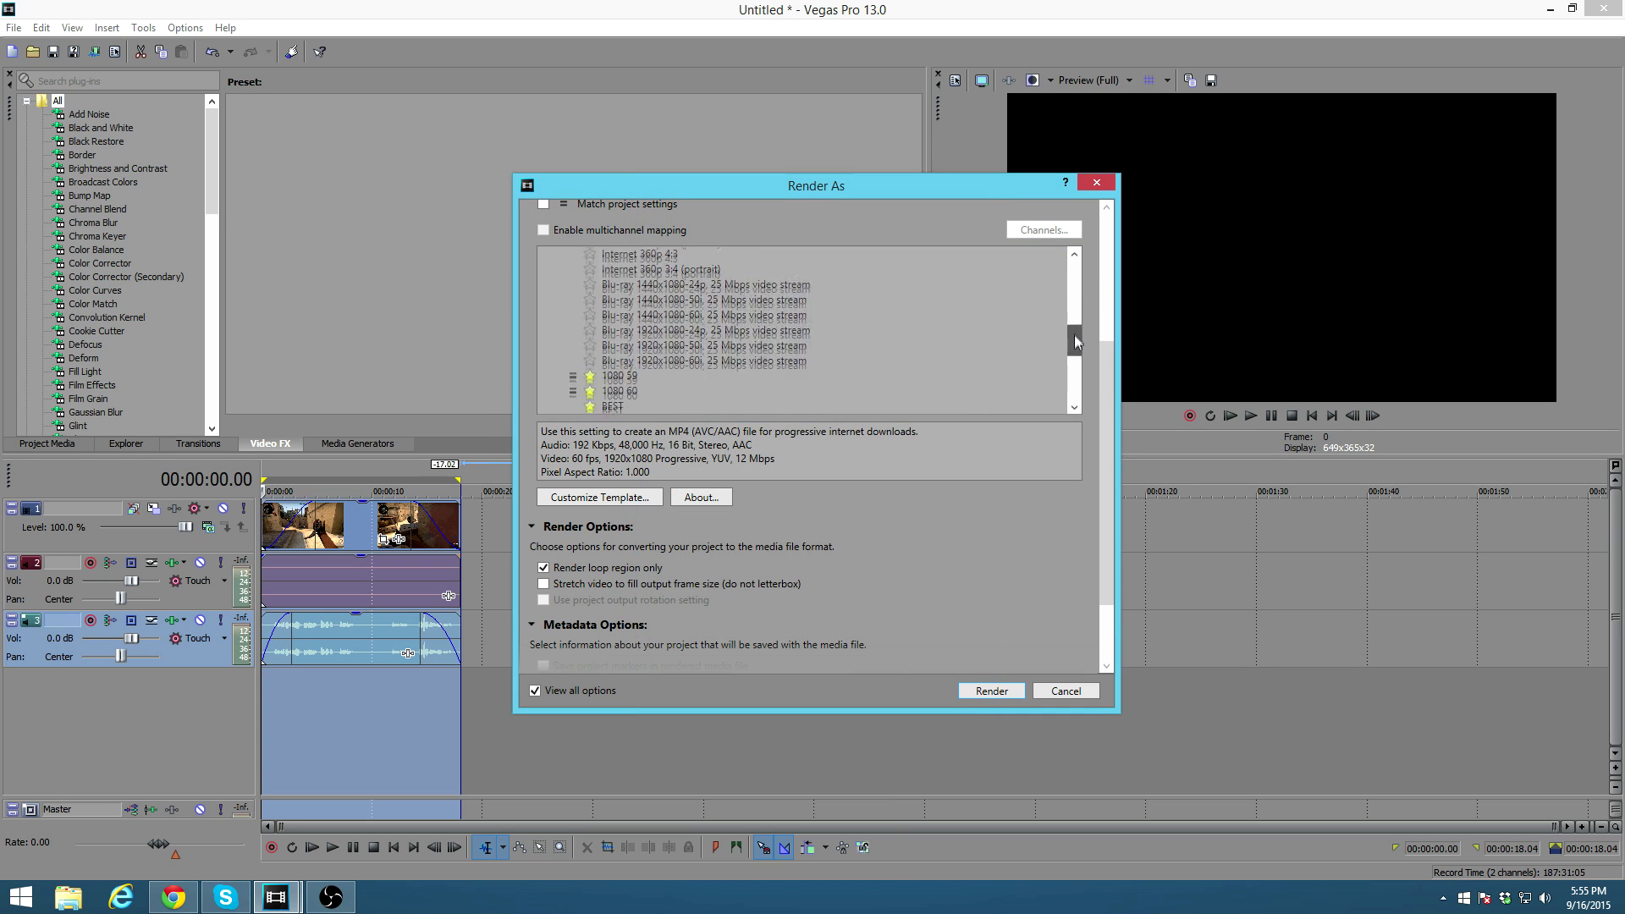
{"action": "left_click", "coordinate": [626, 381]}
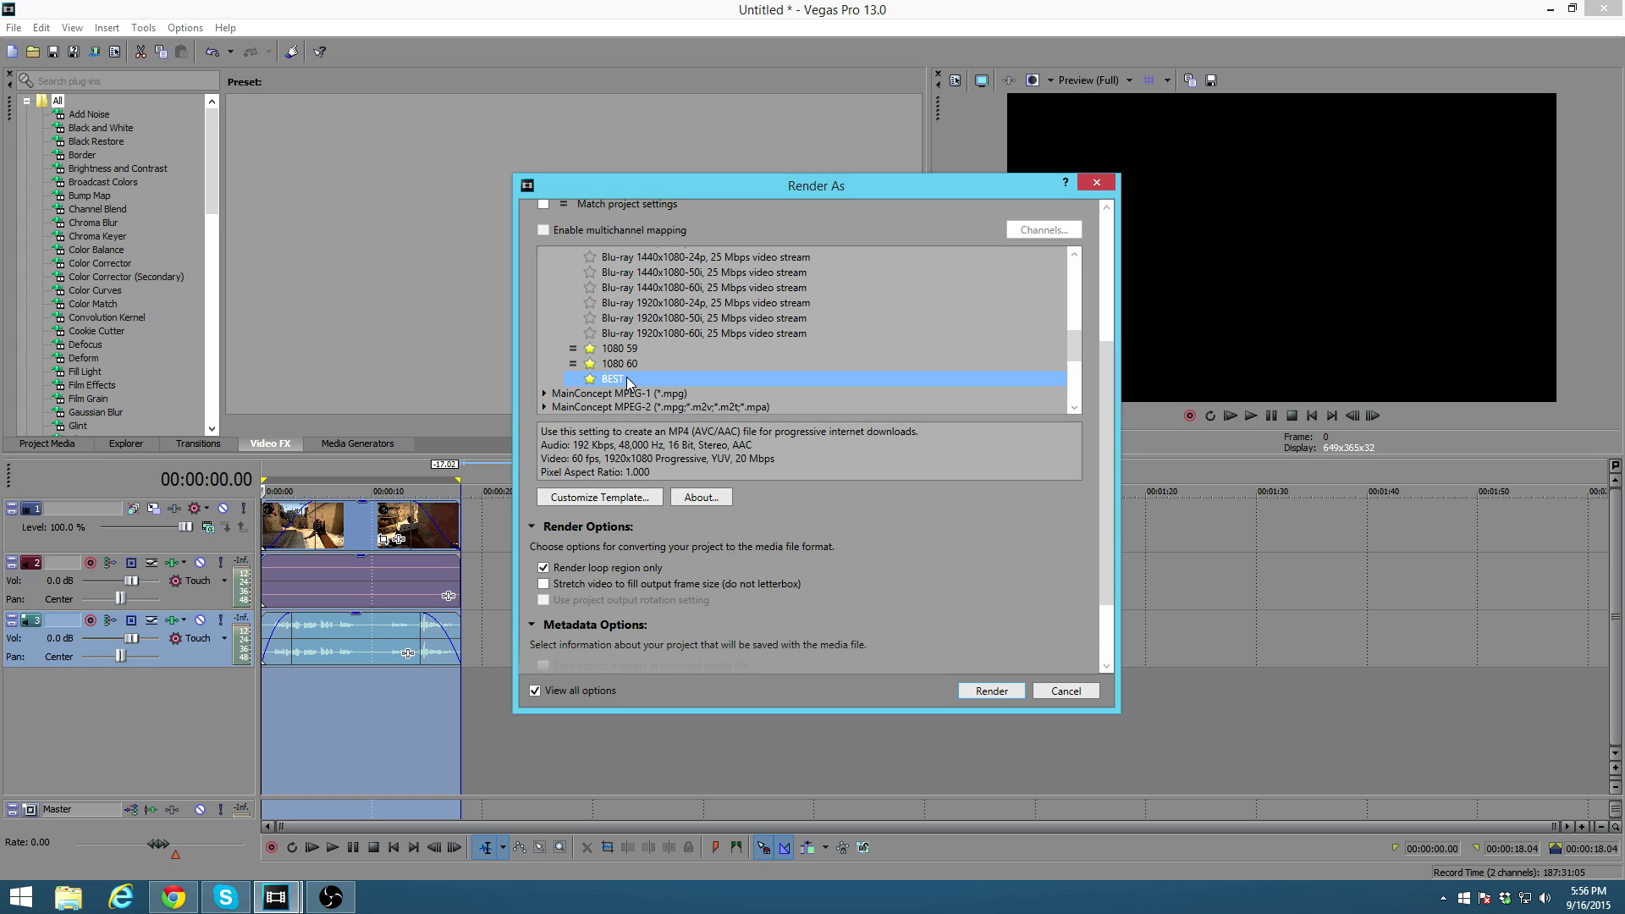
{"action": "left_click", "coordinate": [1007, 696]}
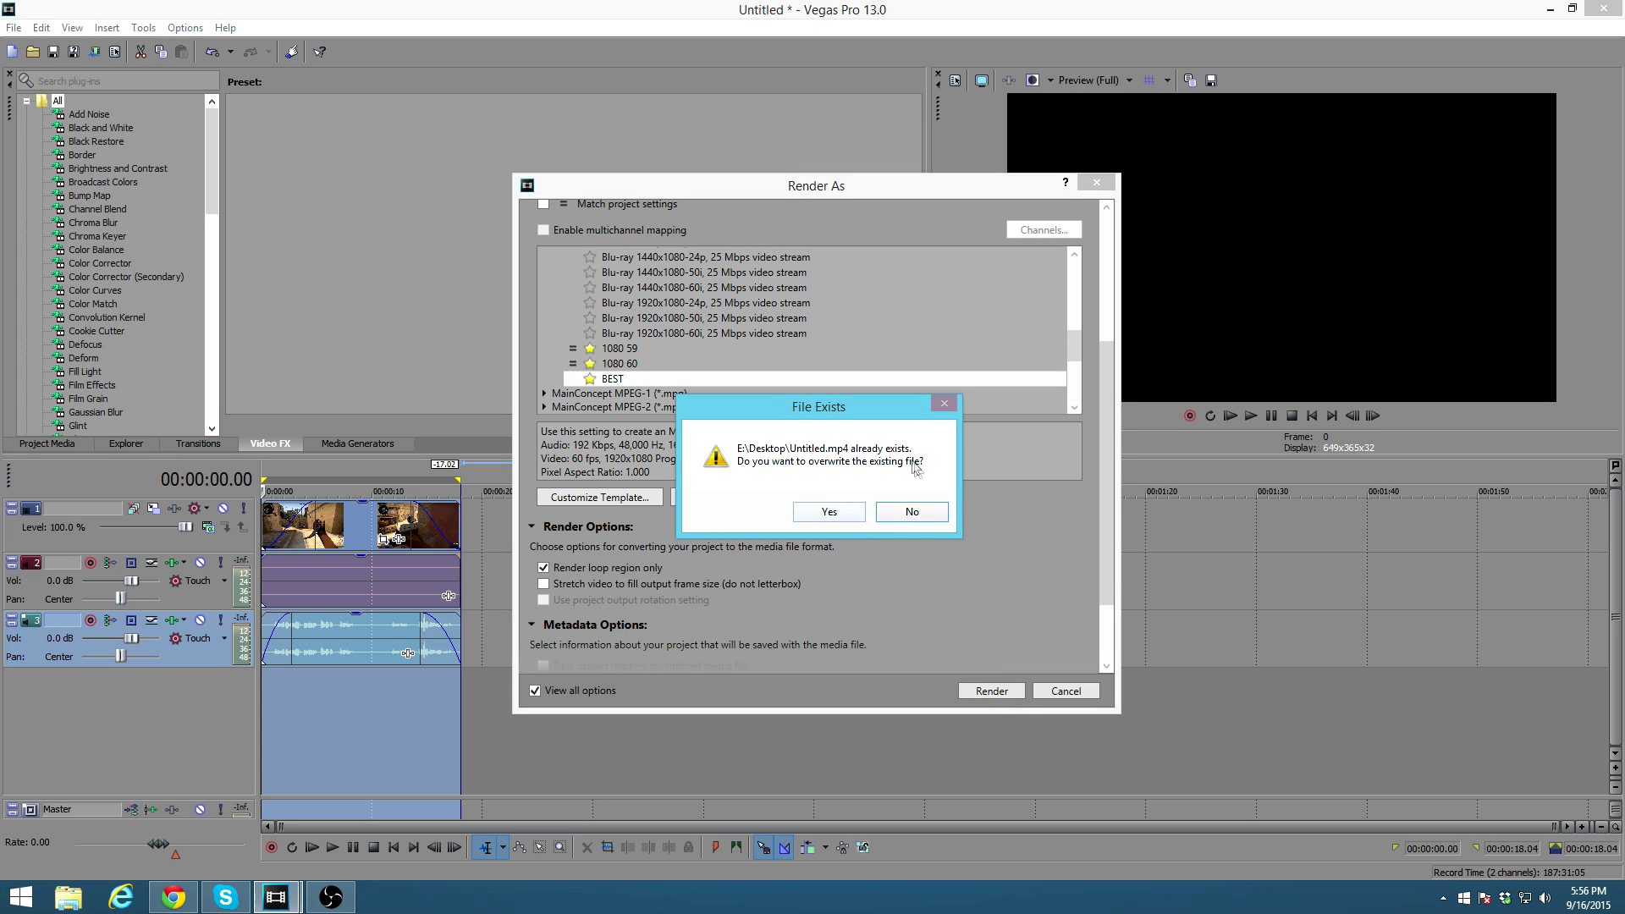
{"action": "left_click", "coordinate": [843, 516]}
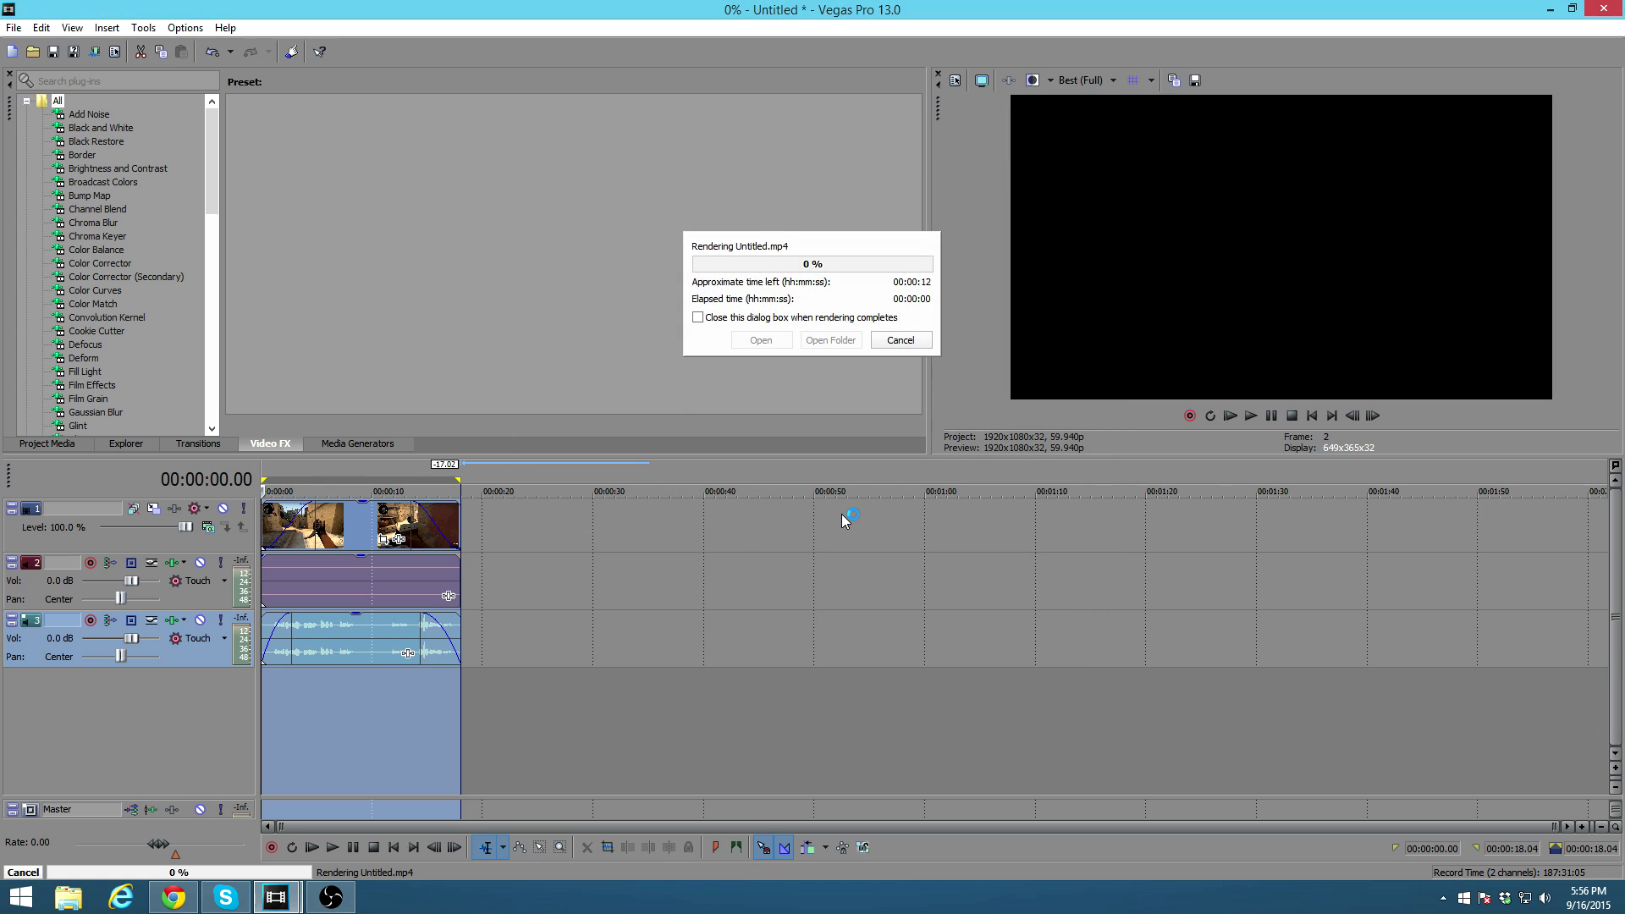
{"action": "left_click", "coordinate": [1550, 10]}
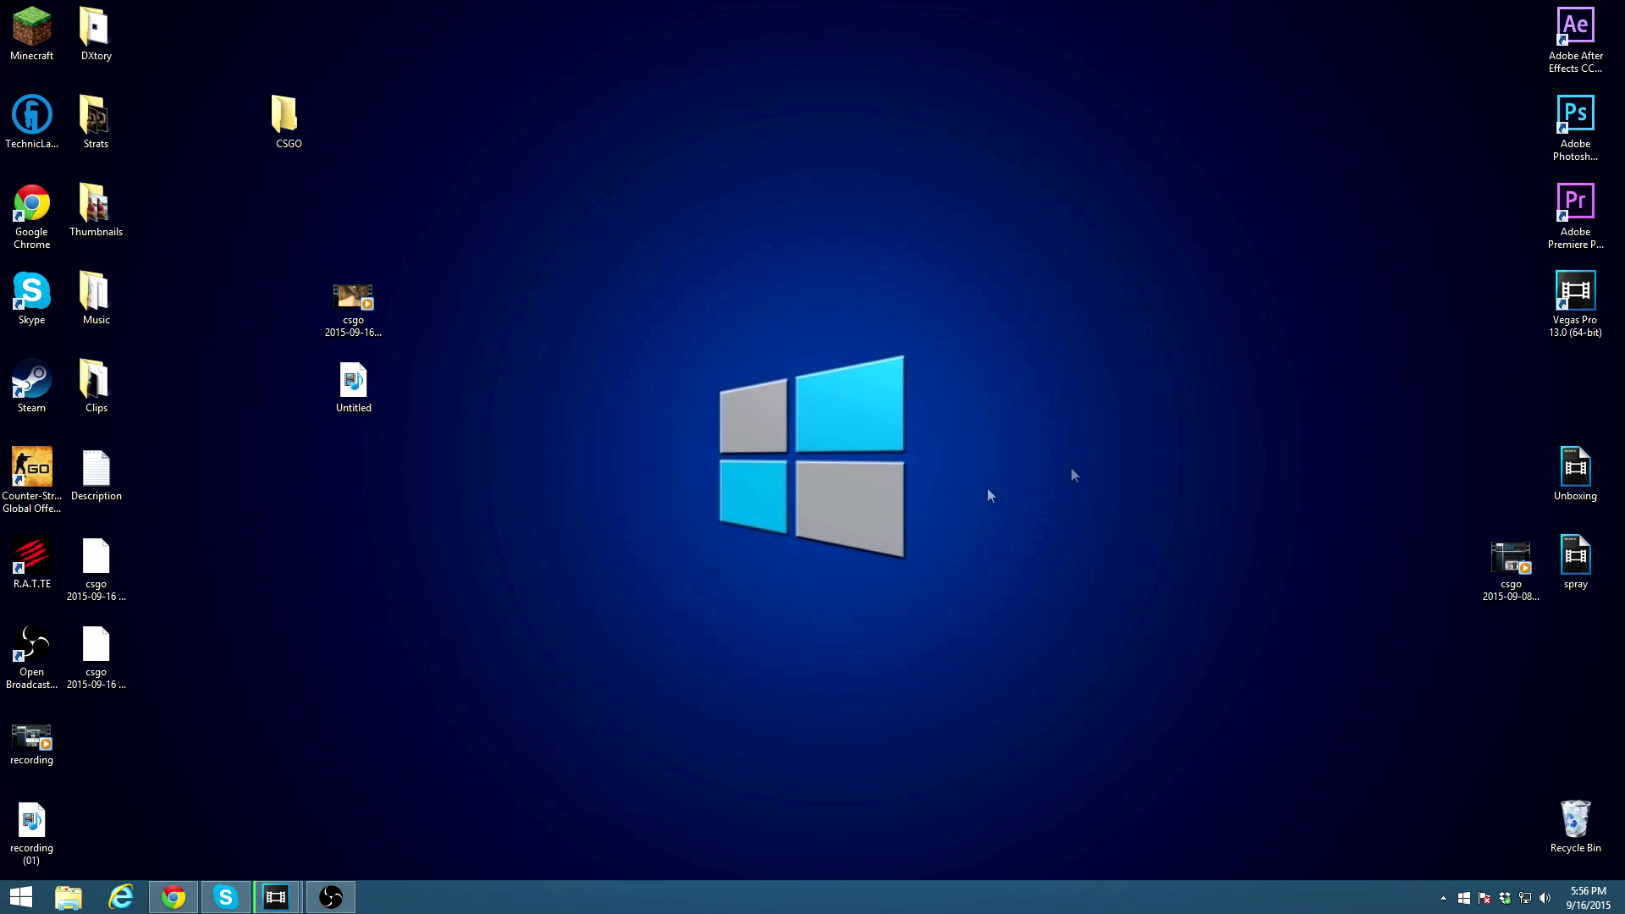
Step: Launch CS:GO from the desktop and scroll through the News panel
{"action": "double_click", "coordinate": [32, 469]}
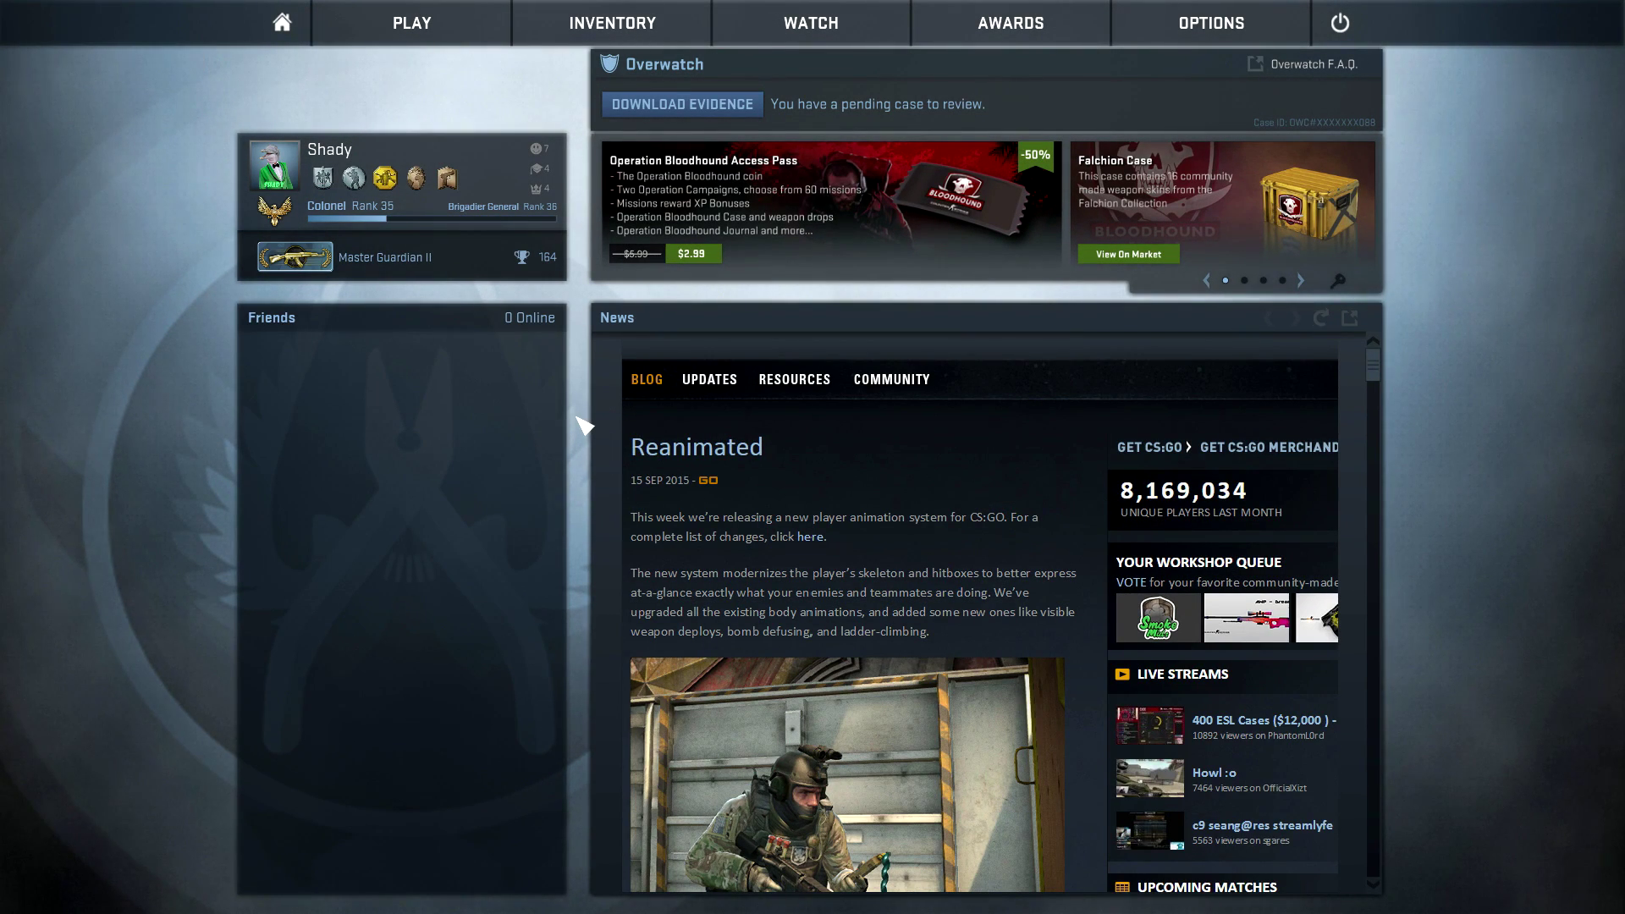
{"action": "scroll", "coordinate": [690, 447], "scroll_direction": "down", "scroll_amount": 2}
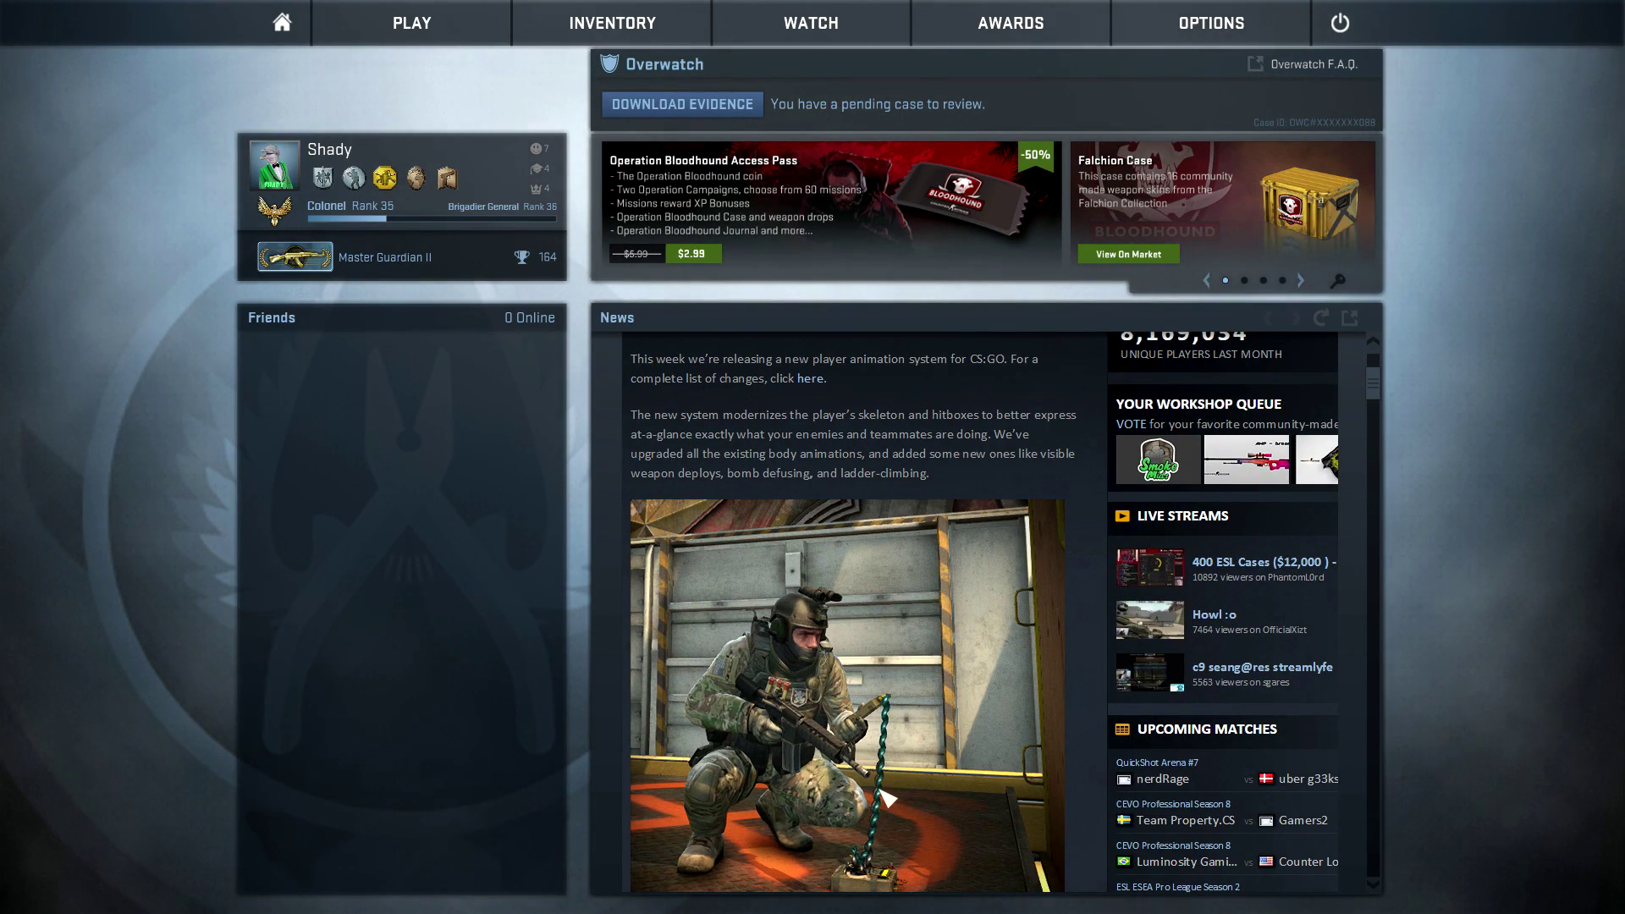
{"action": "scroll", "coordinate": [886, 797], "scroll_direction": "down", "scroll_amount": 7}
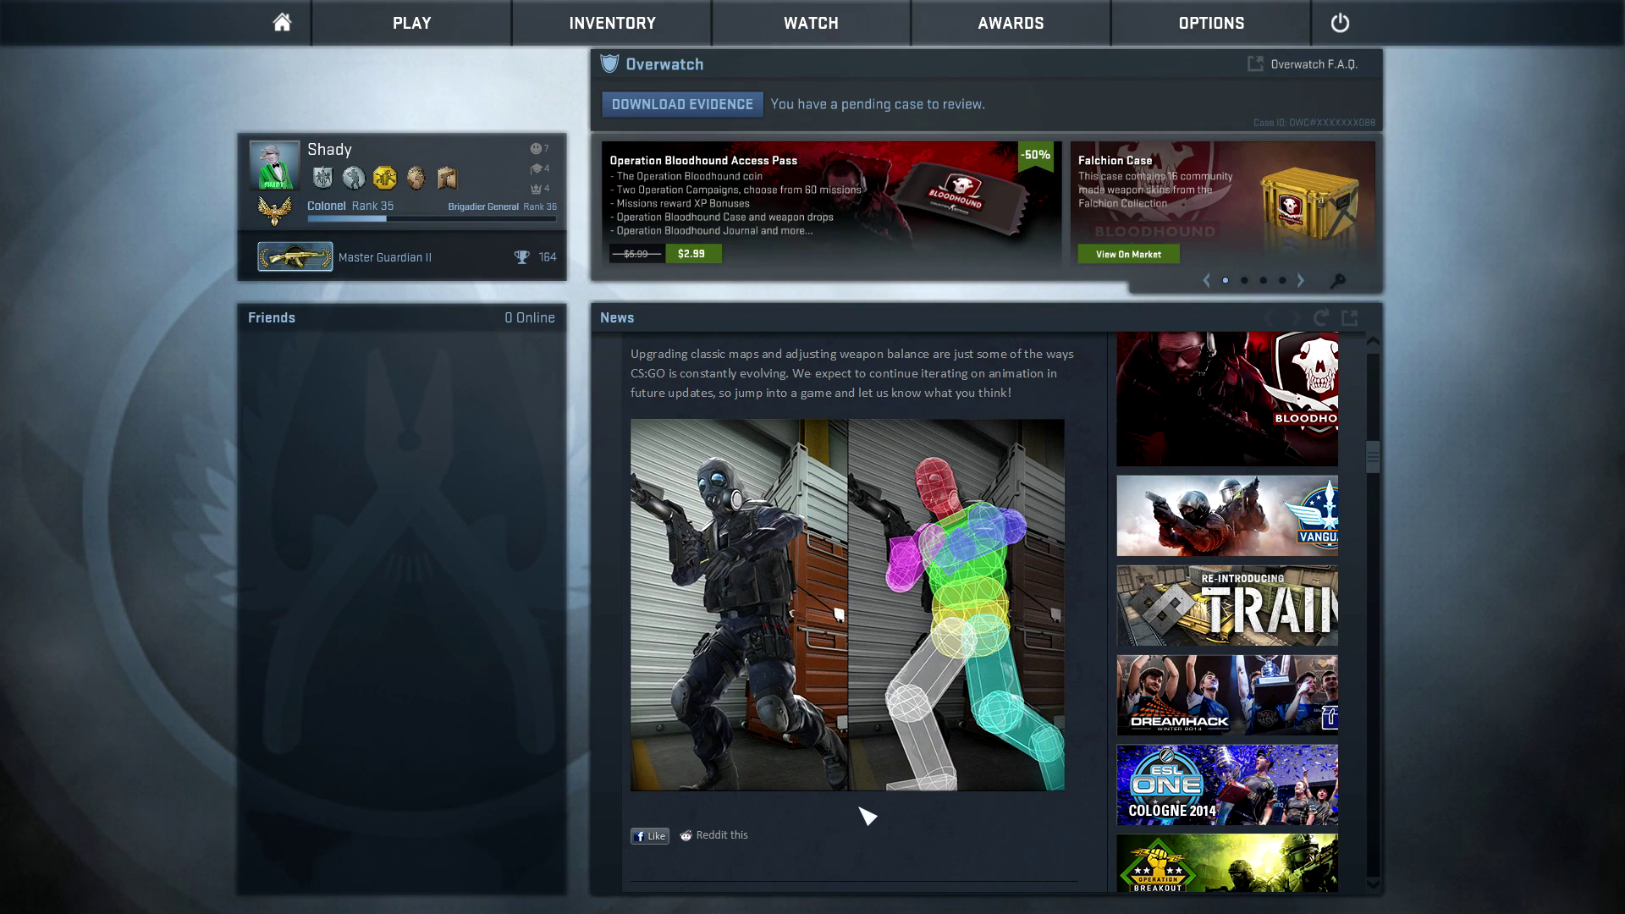
{"action": "scroll", "coordinate": [868, 815], "scroll_direction": "down", "scroll_amount": 2}
{"action": "scroll", "coordinate": [863, 814], "scroll_direction": "up", "scroll_amount": 1}
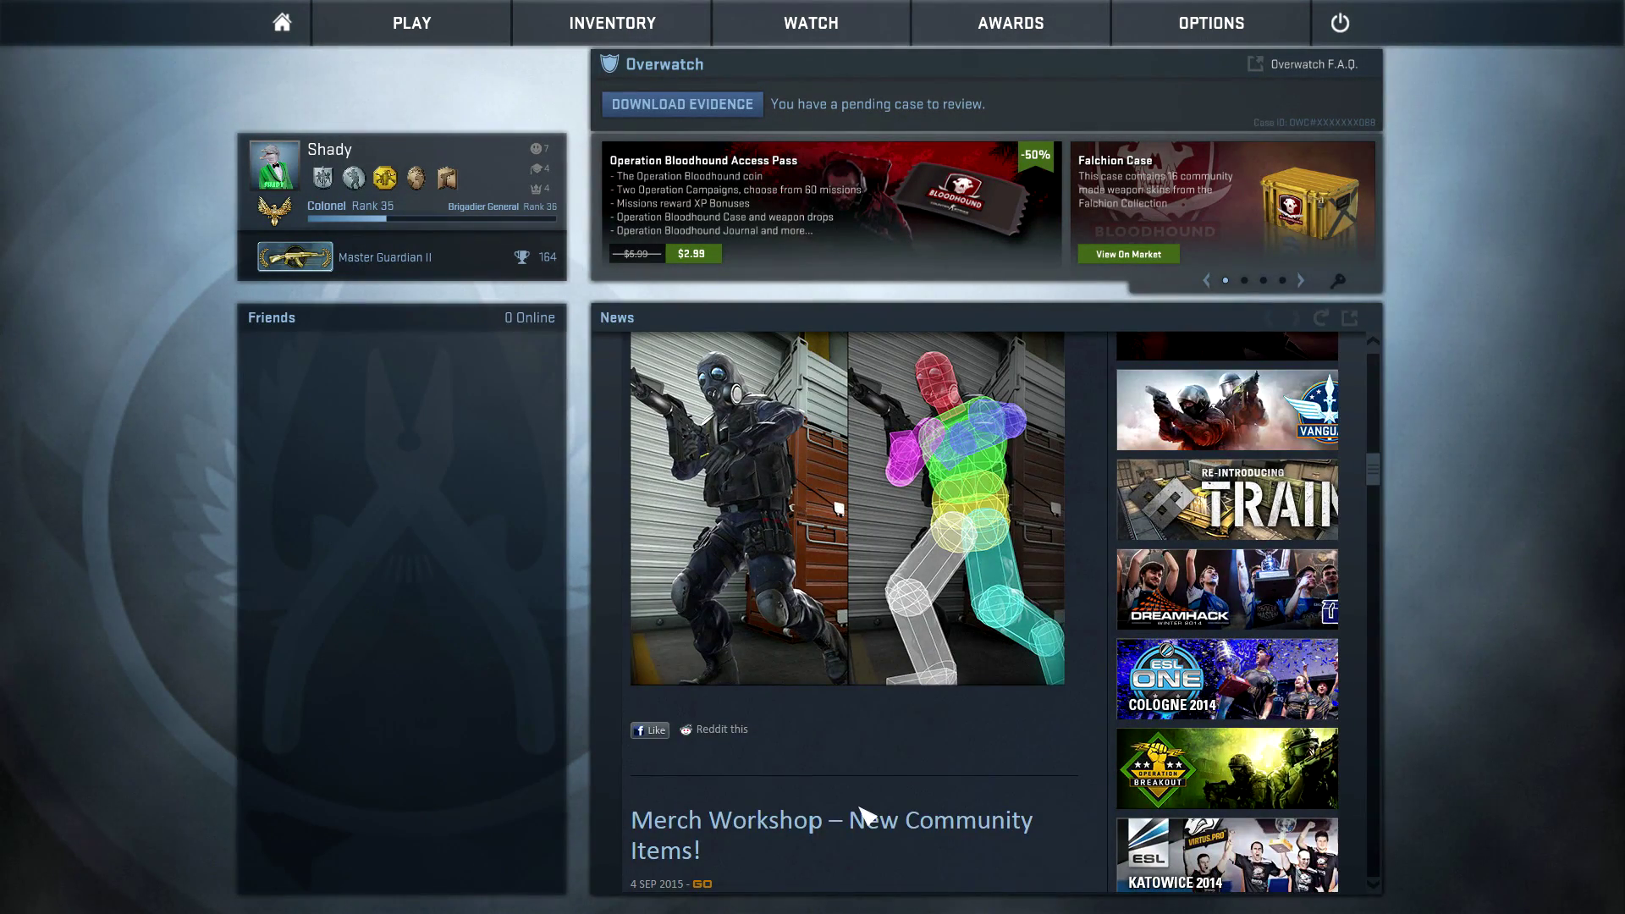
{"action": "scroll", "coordinate": [863, 814], "scroll_direction": "up", "scroll_amount": 1}
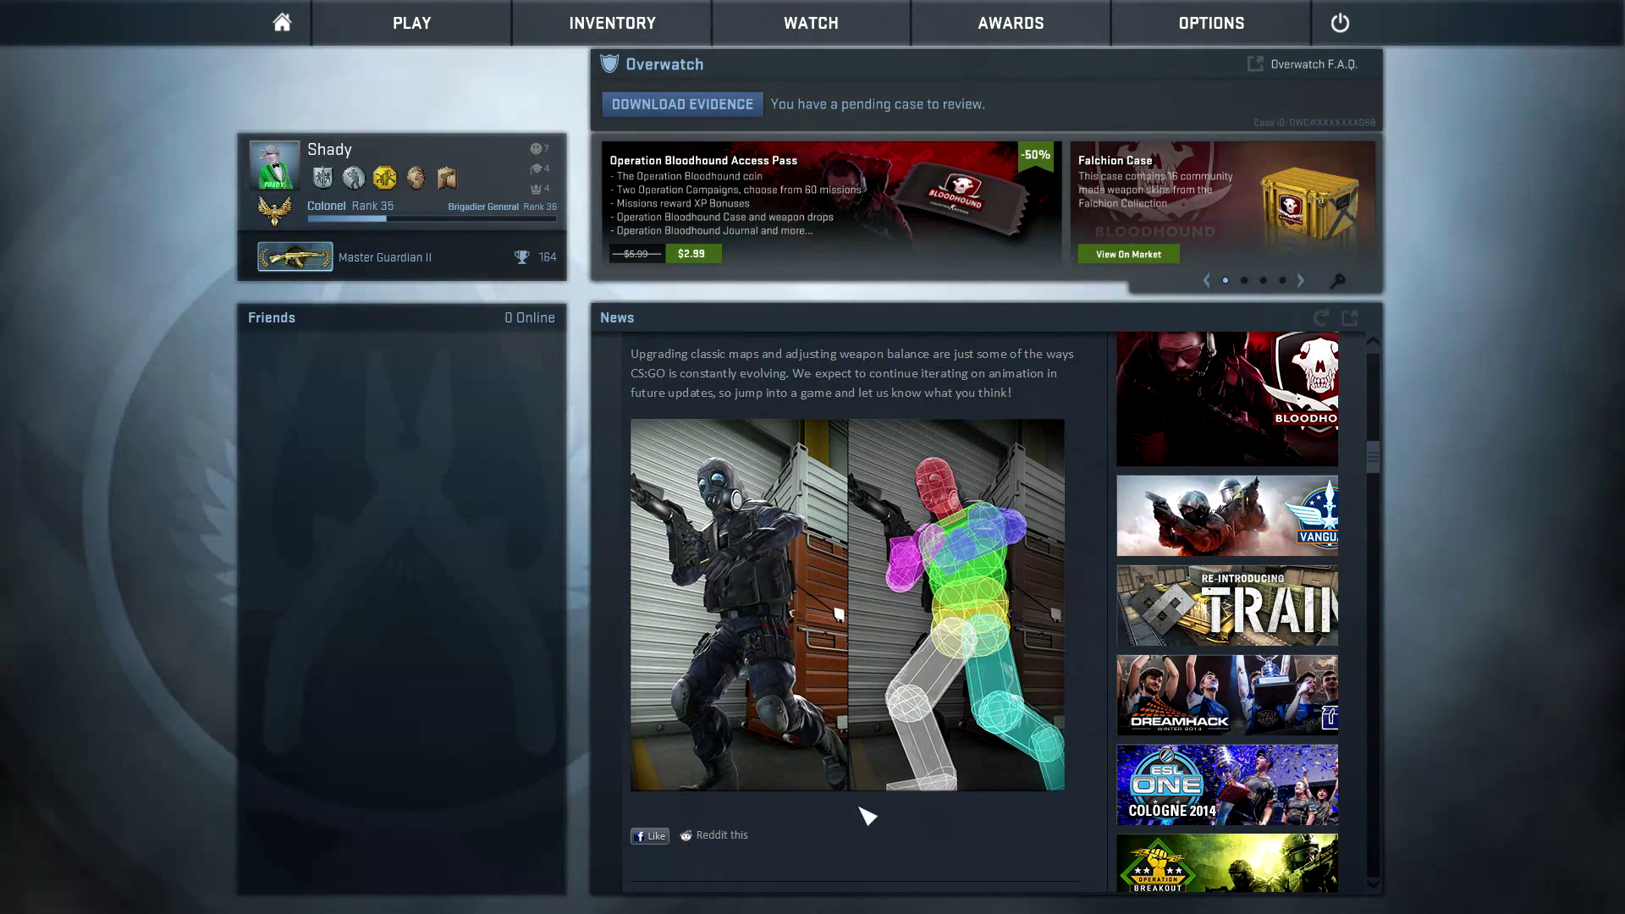
Step: Browse the weapon skins in the inventory, then switch back to the desktop
{"action": "left_click", "coordinate": [637, 4]}
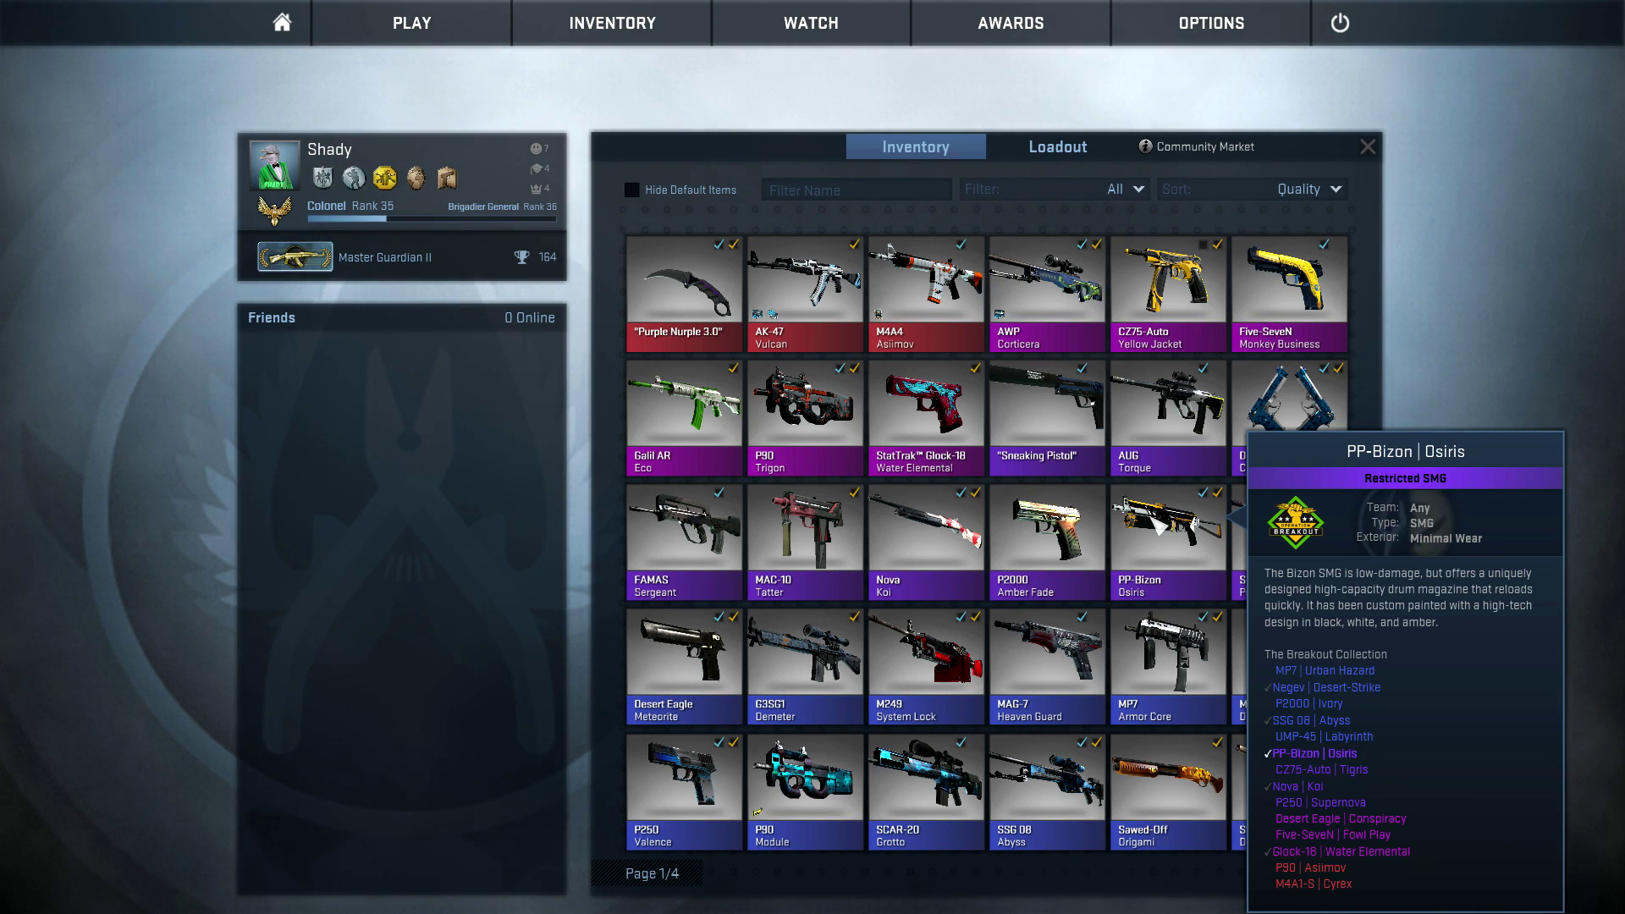
{"action": "mouse_move", "coordinate": [1203, 472]}
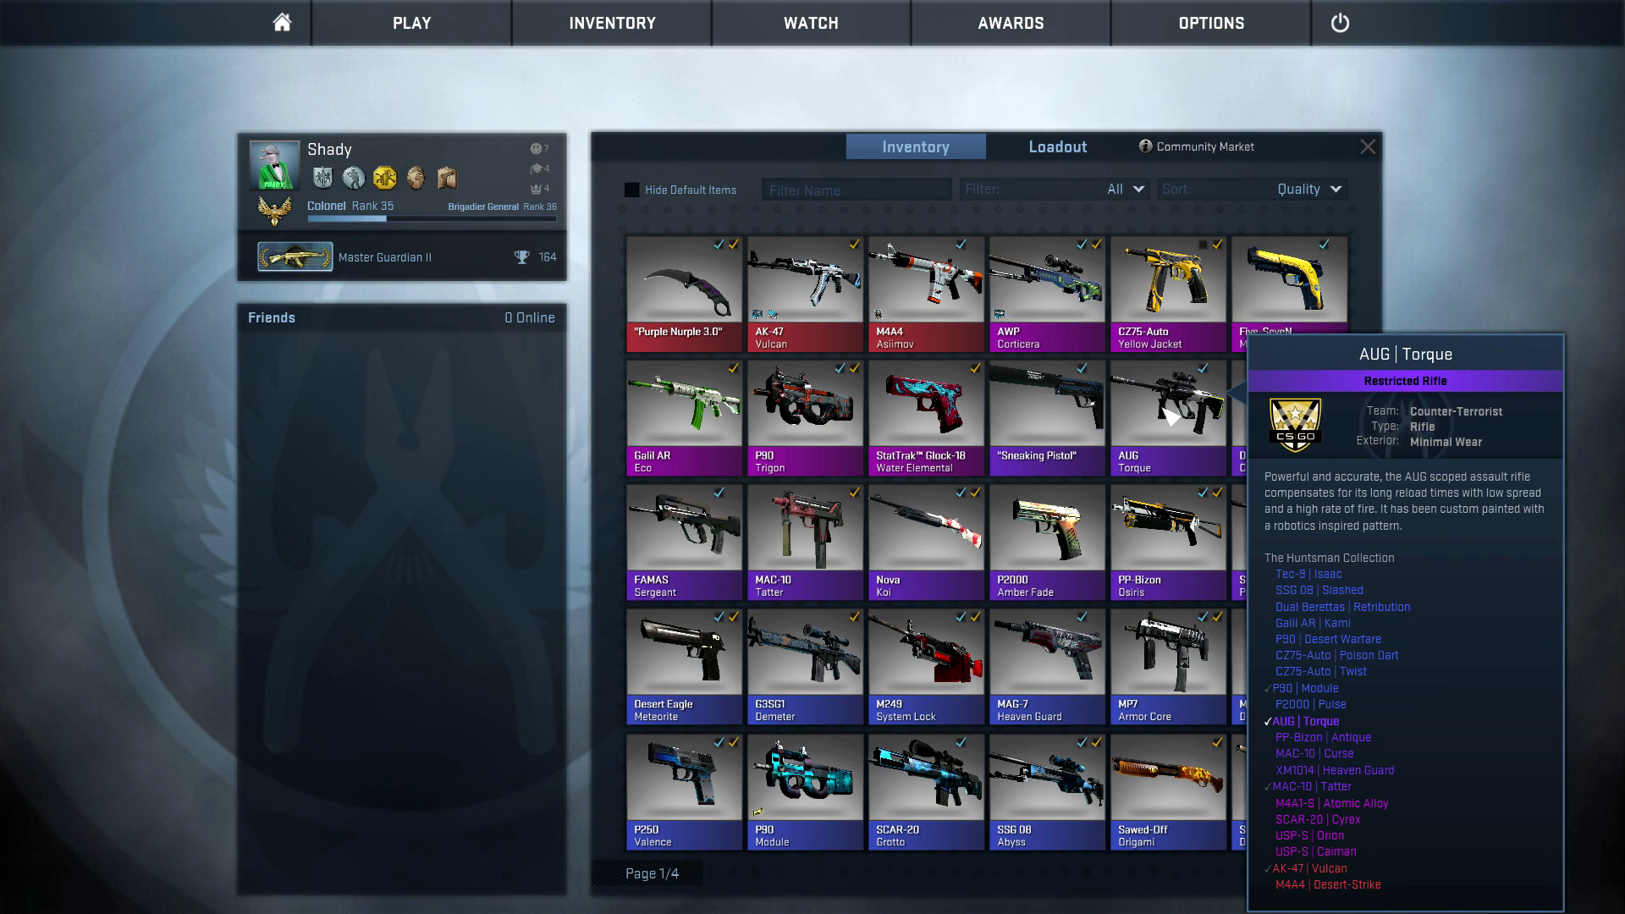
{"action": "key", "text": "alt+Tab"}
{"action": "key", "text": "alt+Tab"}
{"action": "key", "text": "alt+Tab"}
{"action": "key", "text": "alt+Tab"}
{"action": "key", "text": "alt+Tab"}
{"action": "key", "text": "alt+Tab"}
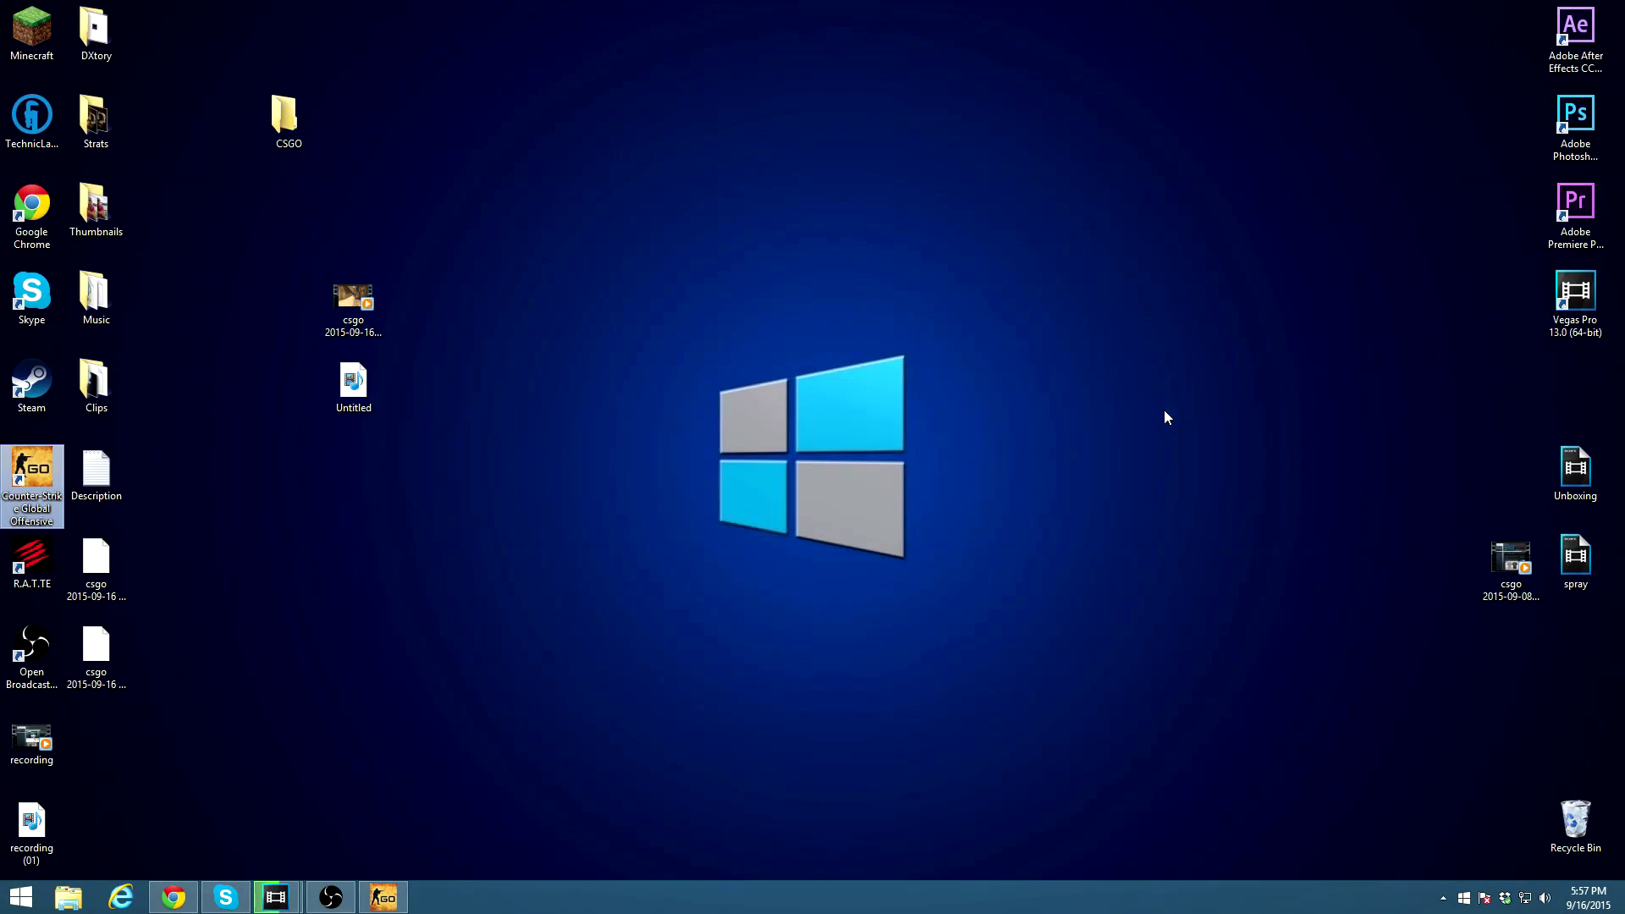
Step: Check the Vegas render progress, then quit CS:GO from its power button
{"action": "mouse_move", "coordinate": [277, 898]}
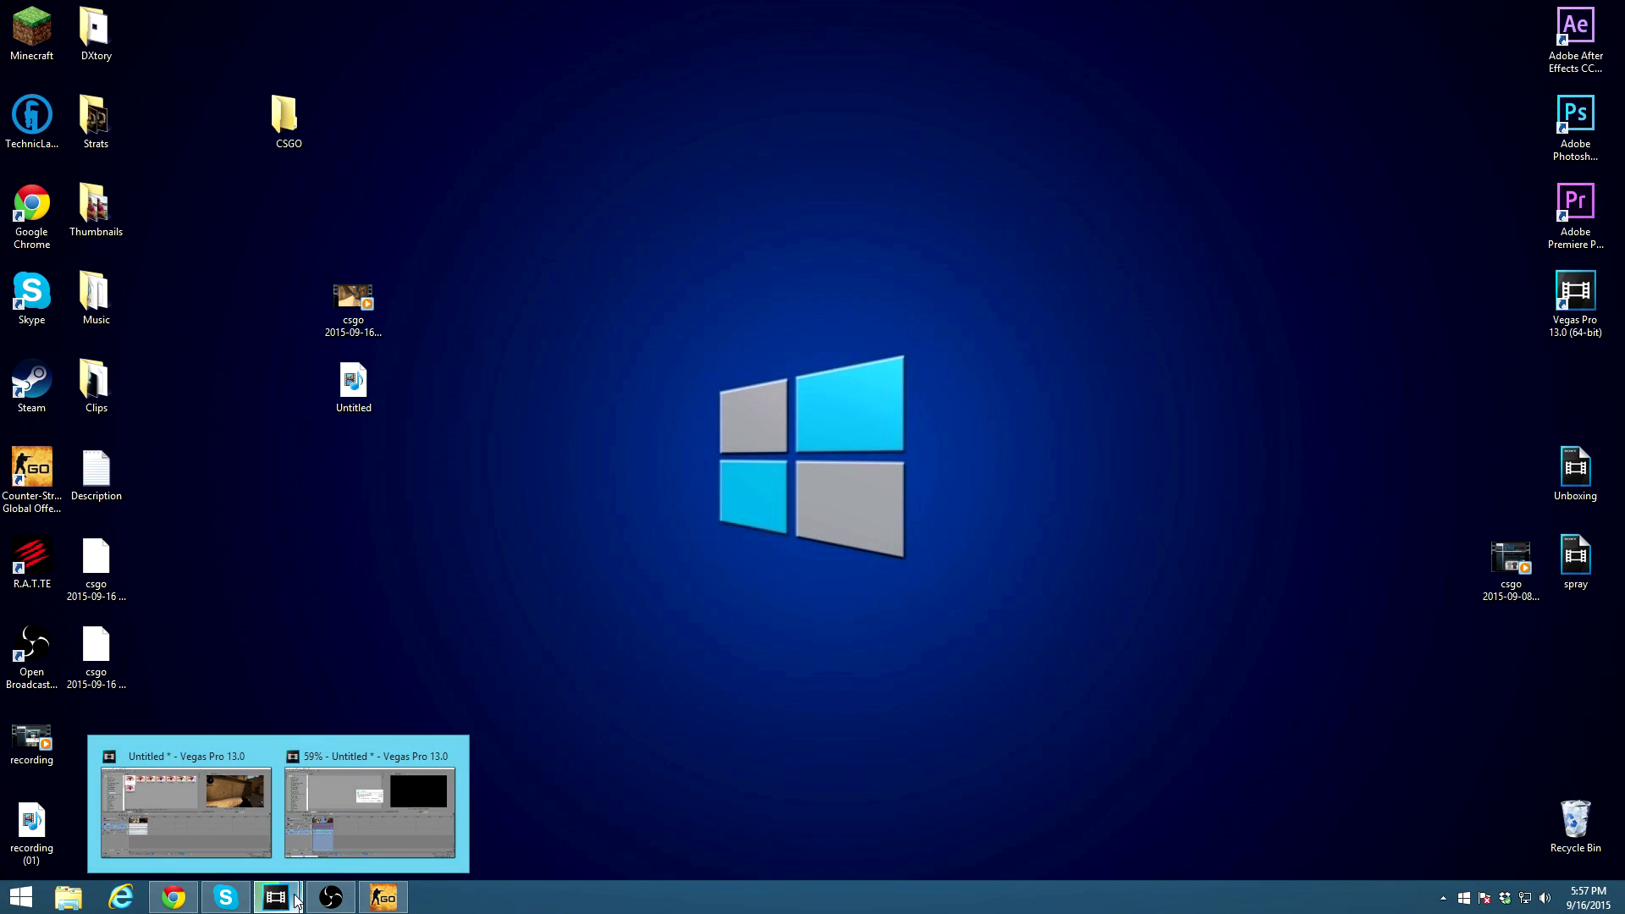
{"action": "left_click", "coordinate": [352, 827]}
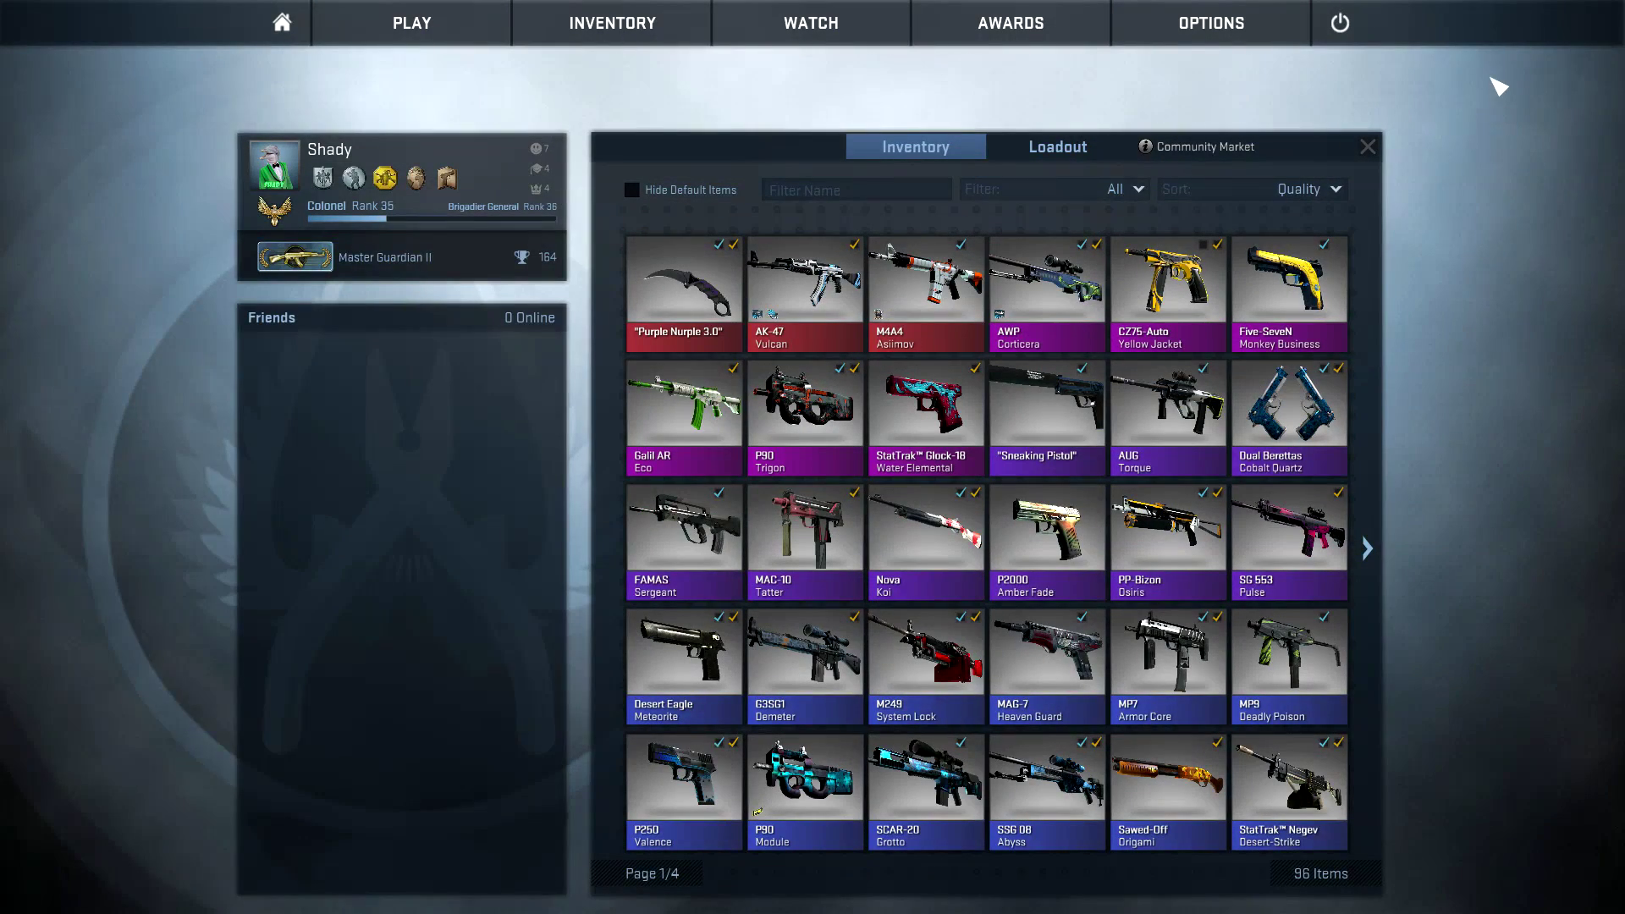
{"action": "left_click", "coordinate": [1339, 23]}
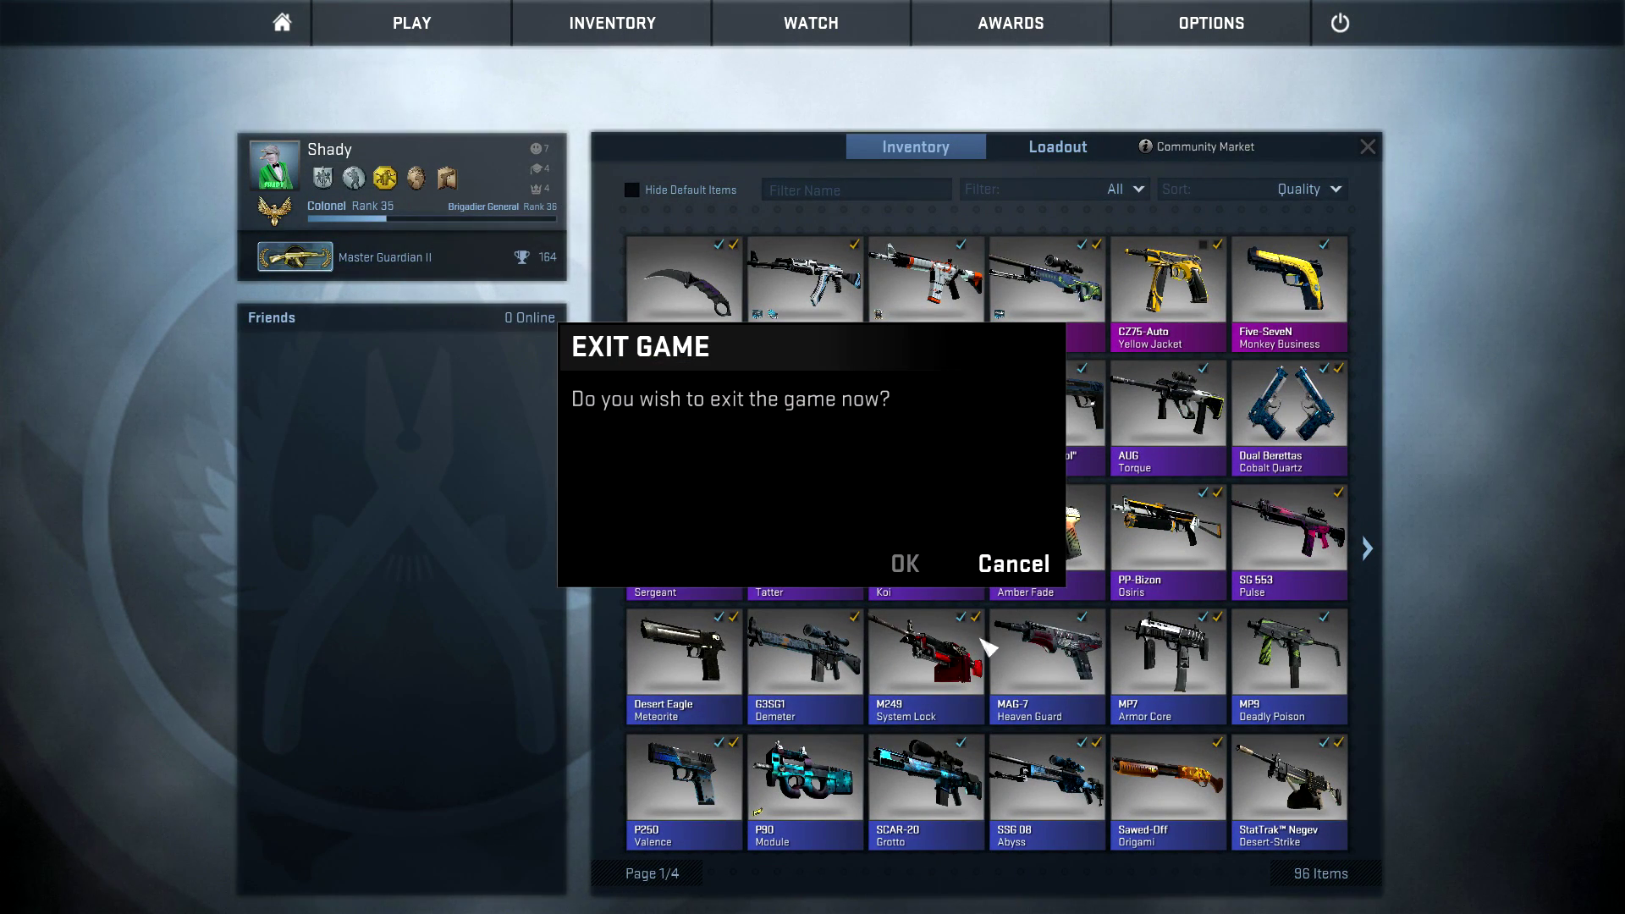
{"action": "left_click", "coordinate": [1014, 563]}
Step: Open the CS:GO console and return to the finished Vegas render window
{"action": "key", "text": "grave"}
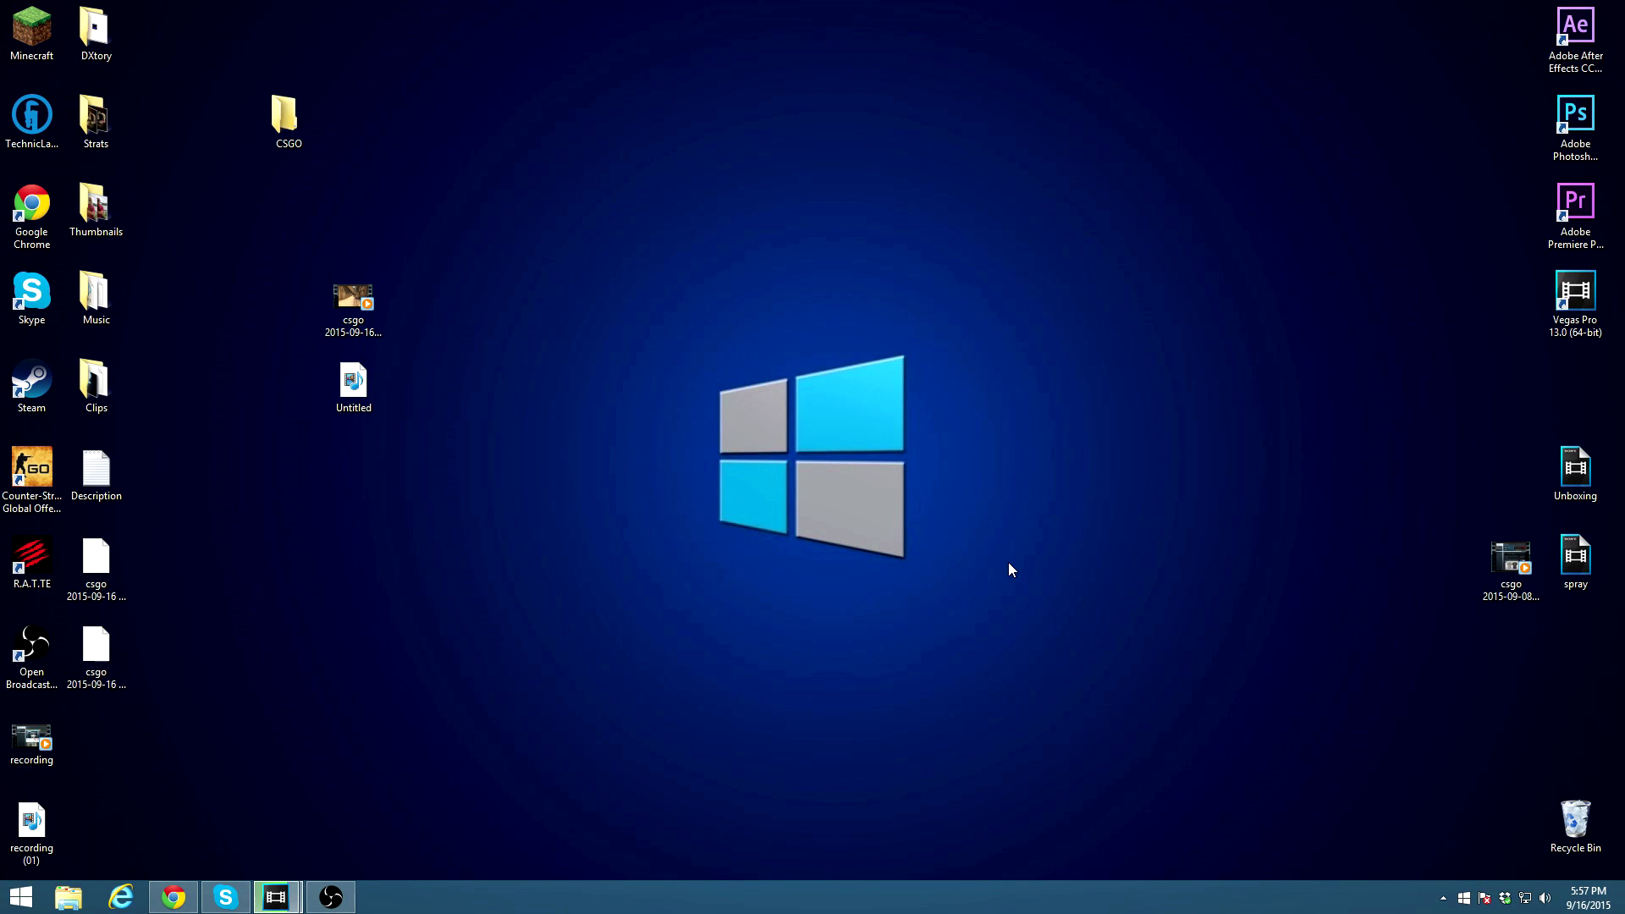
{"action": "mouse_move", "coordinate": [292, 896]}
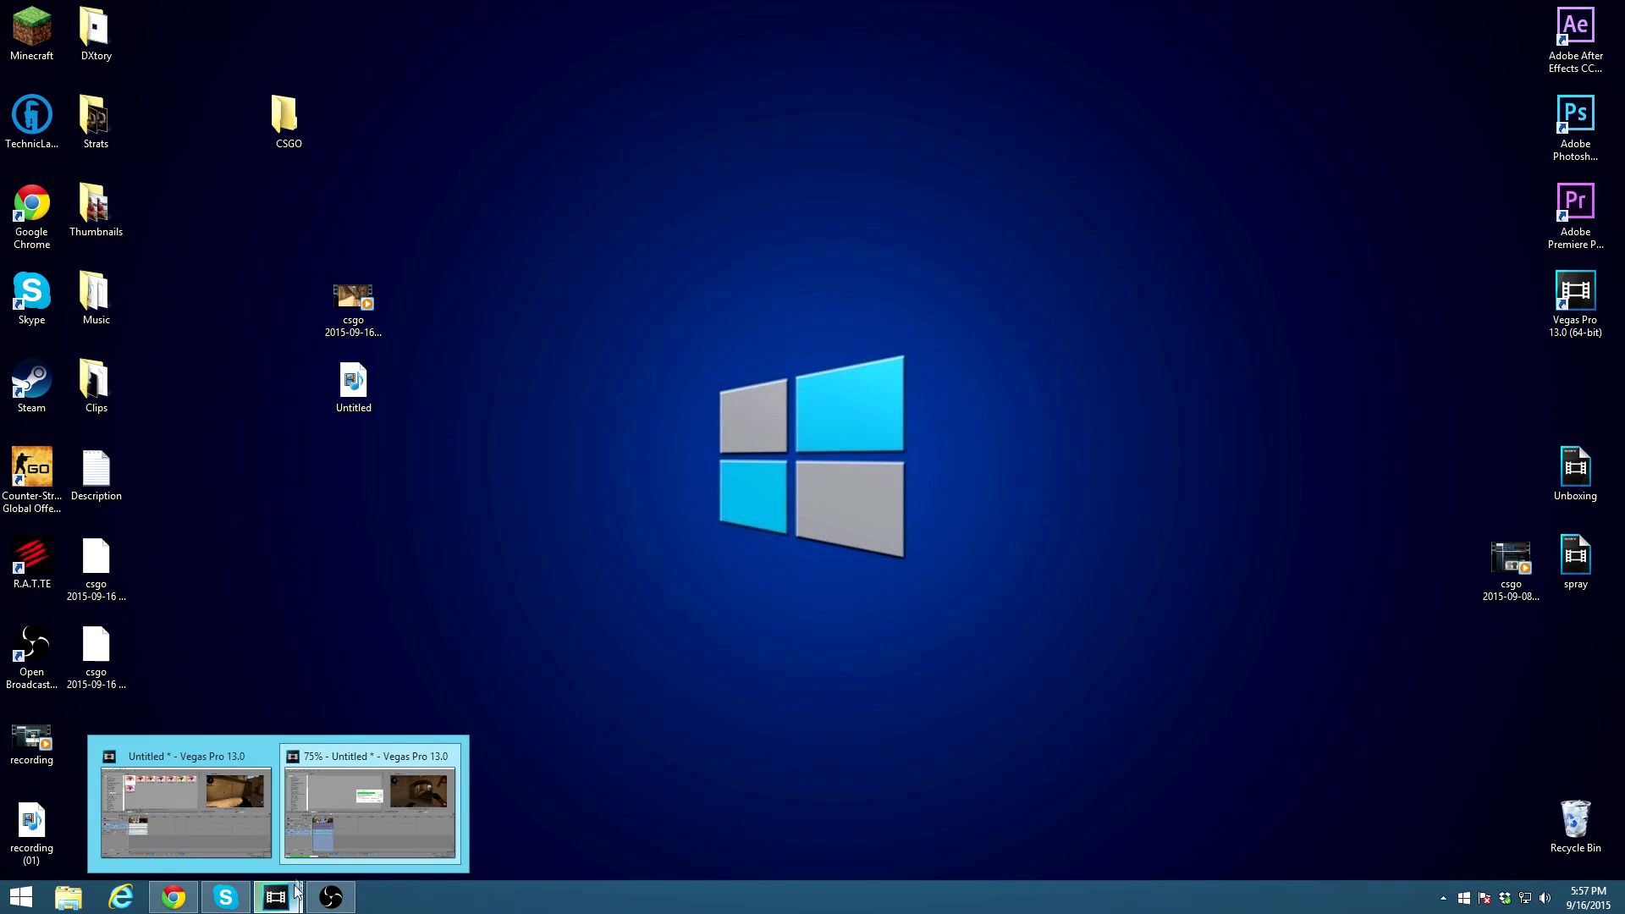
{"action": "left_click", "coordinate": [373, 808]}
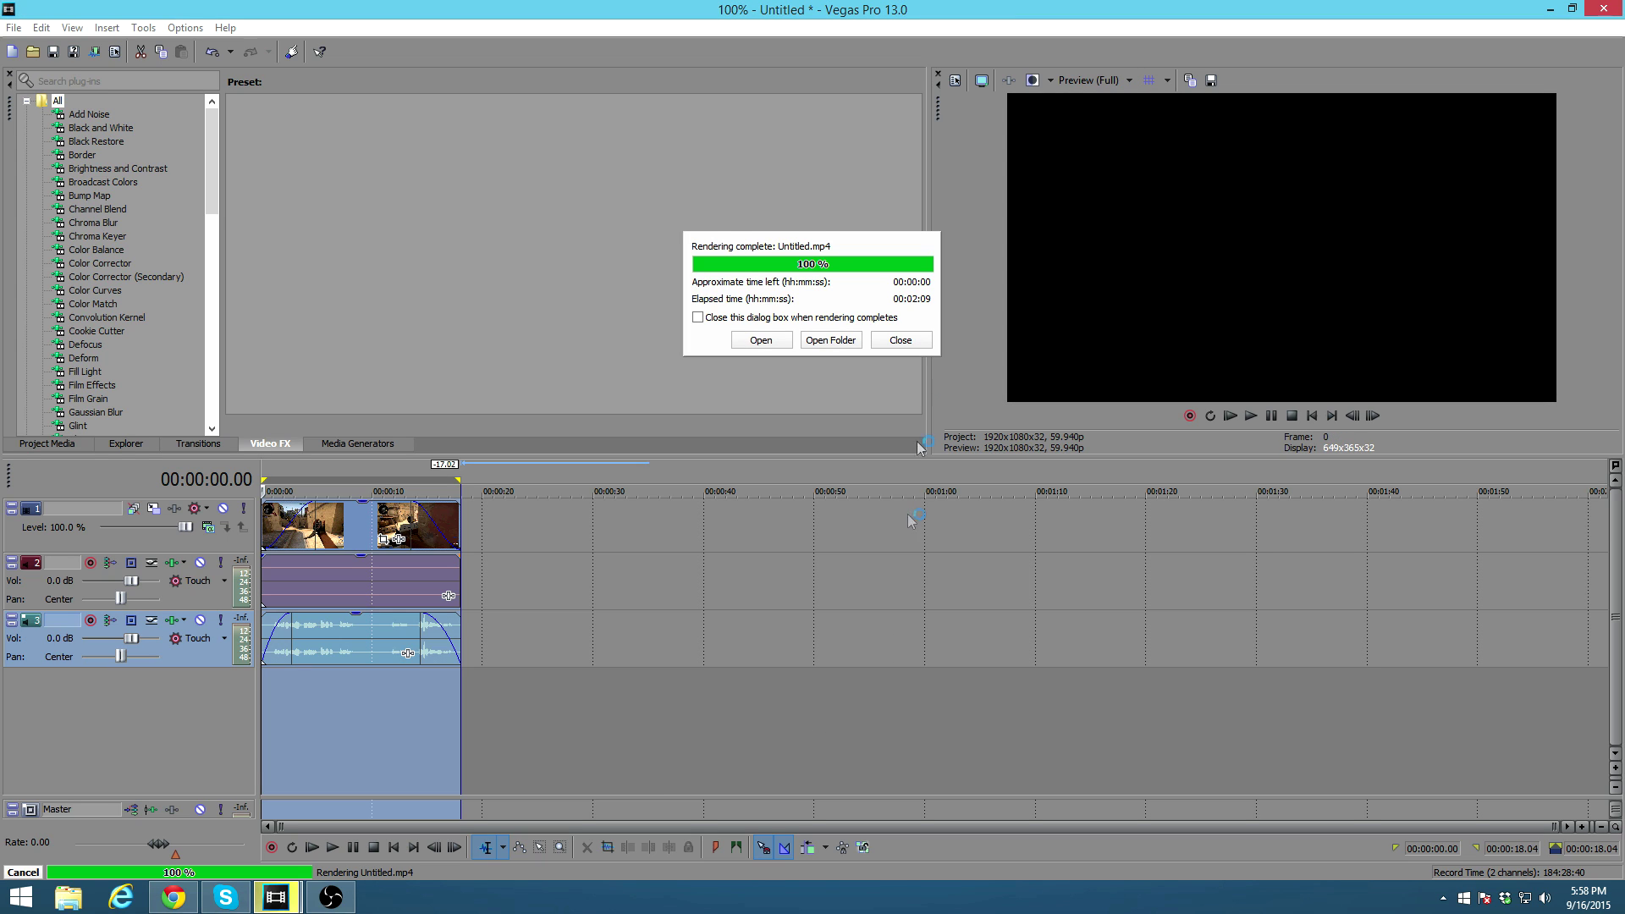
Step: Close the finished render box, minimize Vegas, and place the Untitled video beside the csgo clip
{"action": "left_click", "coordinate": [911, 343]}
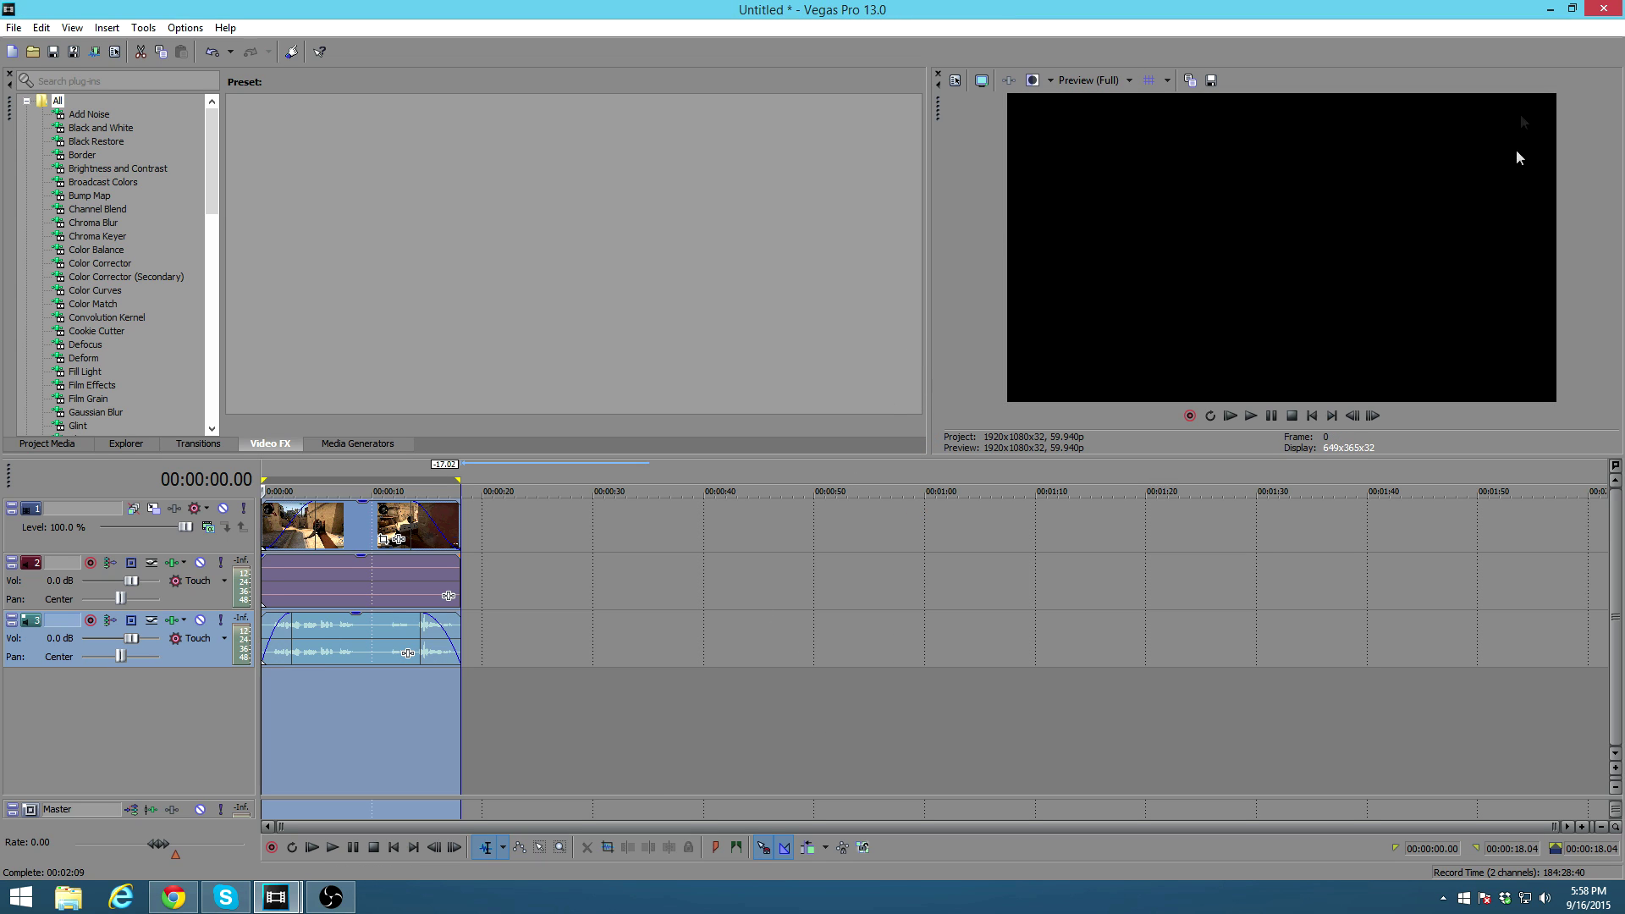
{"action": "left_click", "coordinate": [1550, 10]}
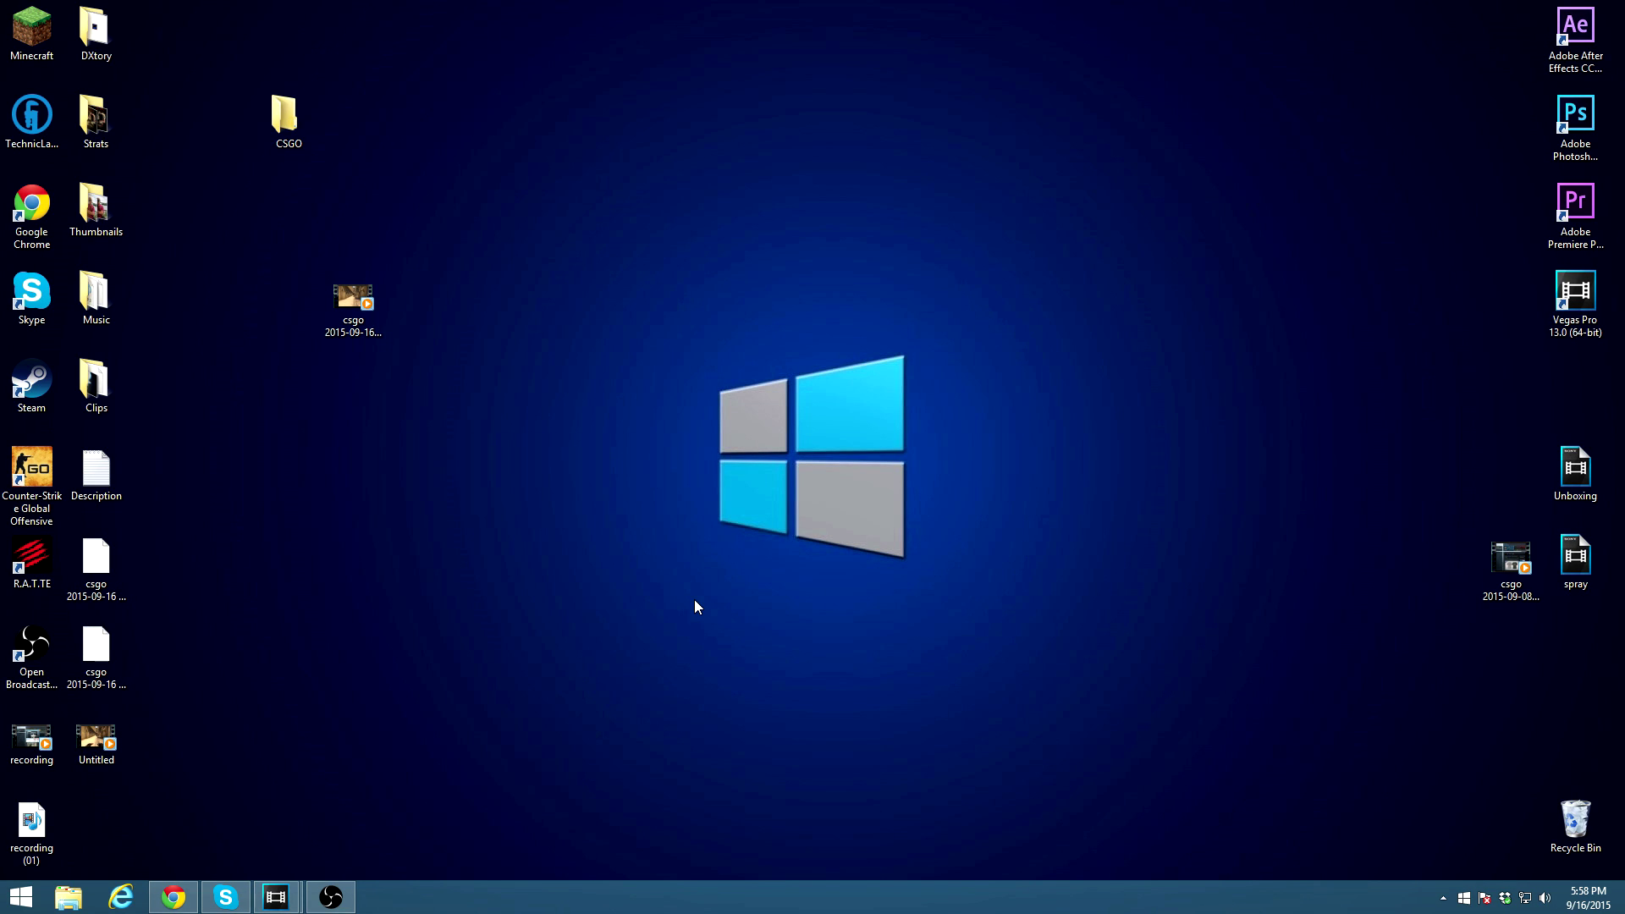
{"action": "left_click_drag", "start_coordinate": [100, 738], "coordinate": [363, 387]}
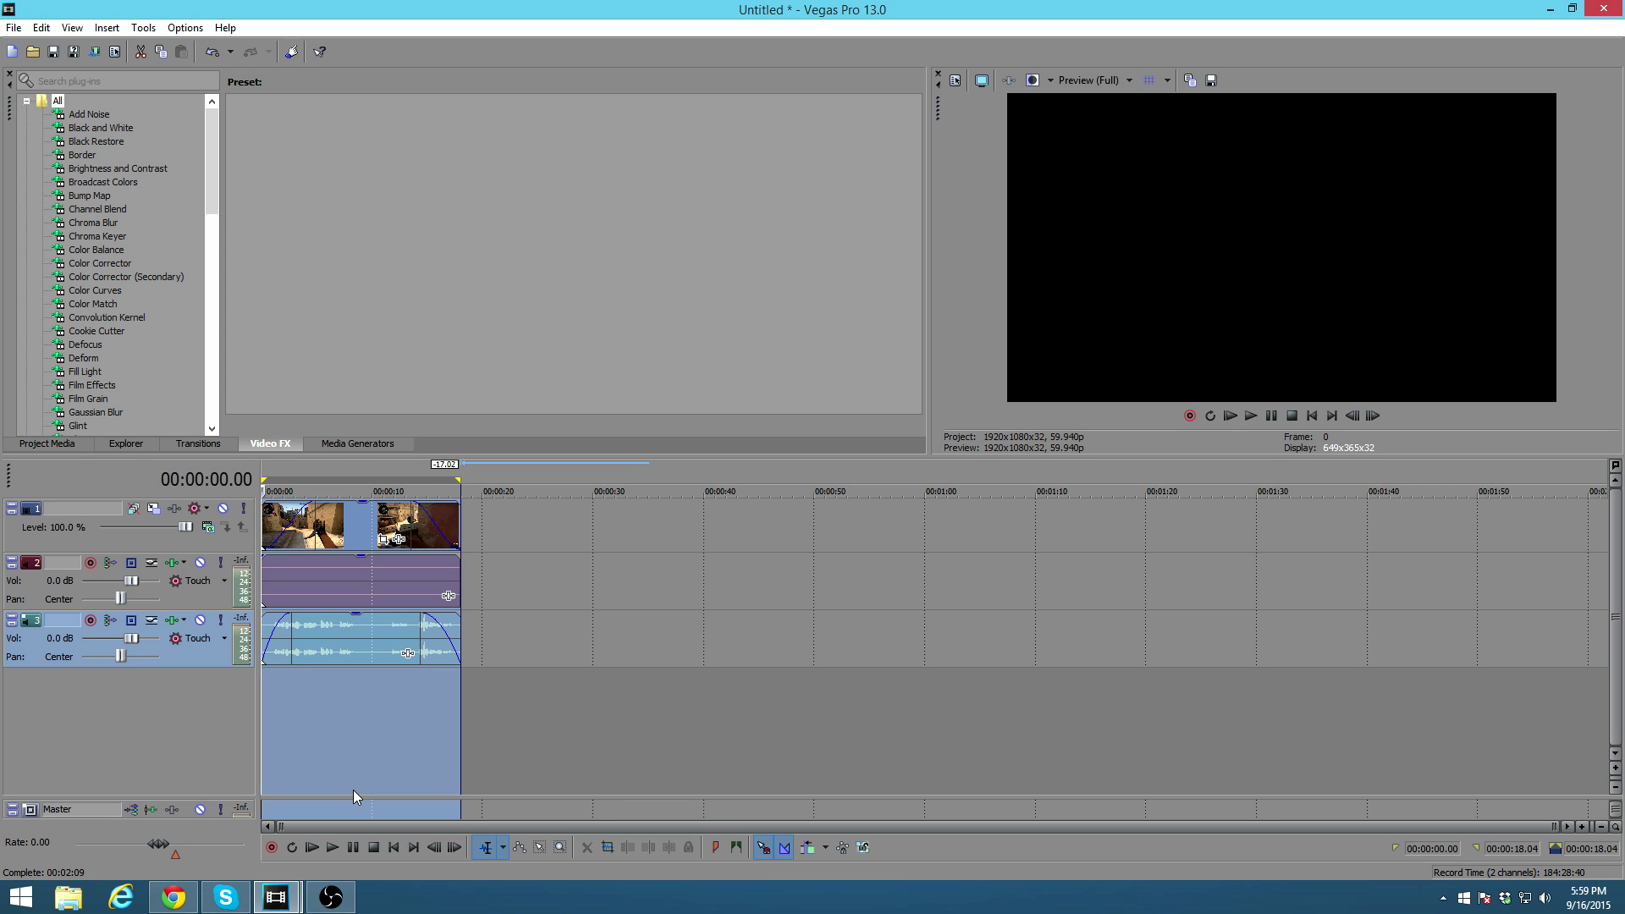
Step: Preview frames near 8.7, 12.20 and 10.39 s, then quit Vegas without saving
{"action": "left_click", "coordinate": [359, 705]}
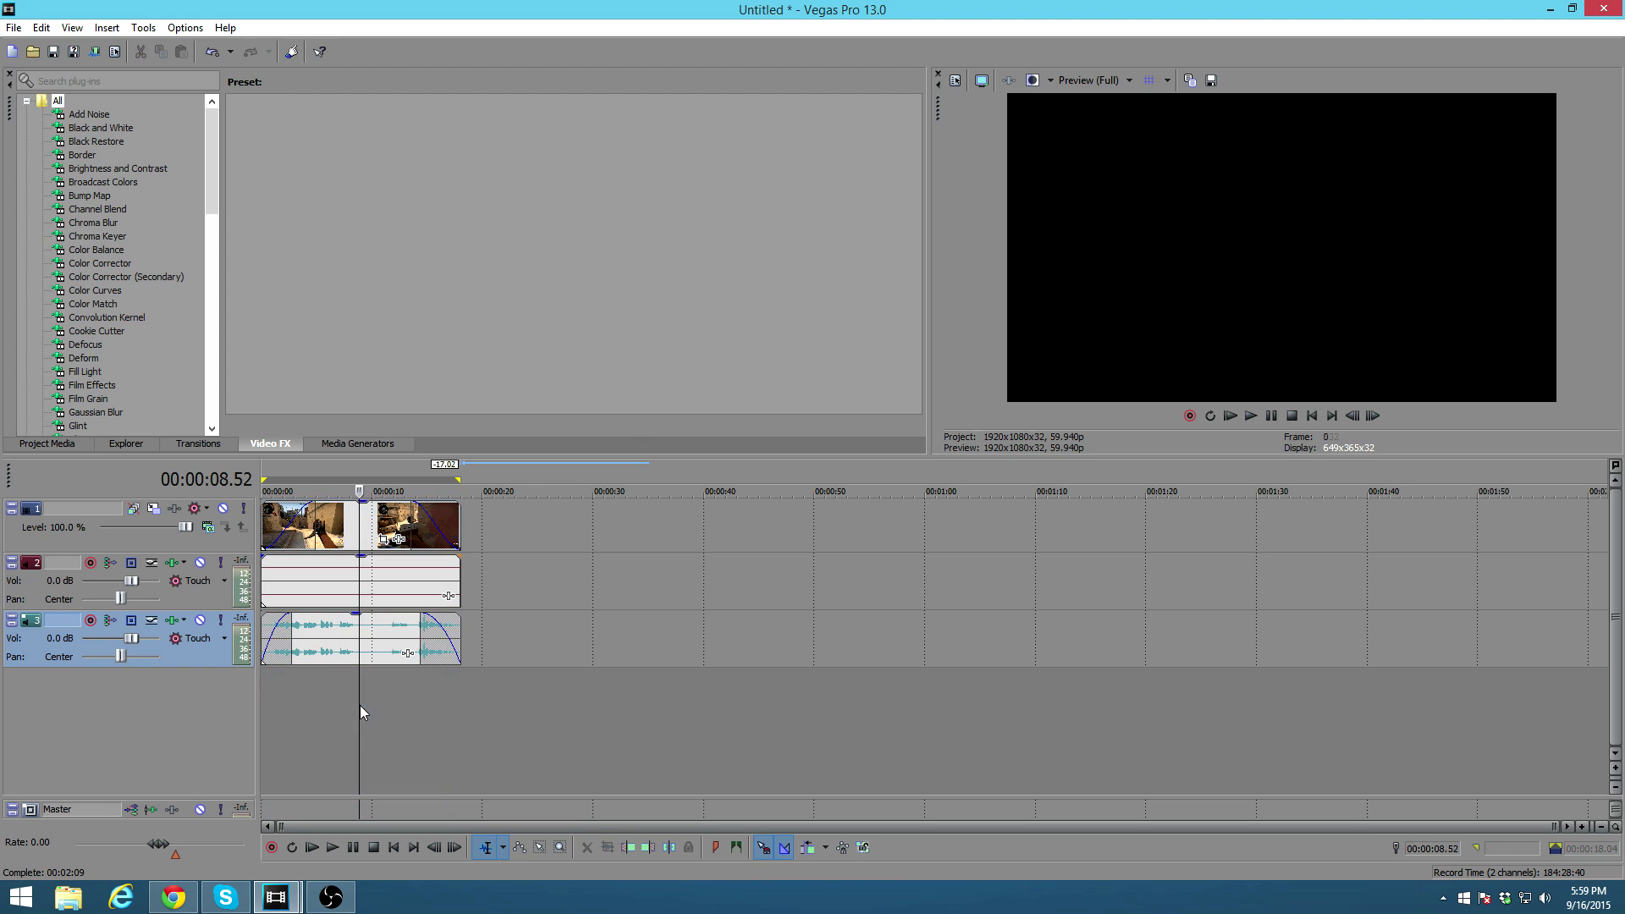
{"action": "left_click", "coordinate": [398, 688]}
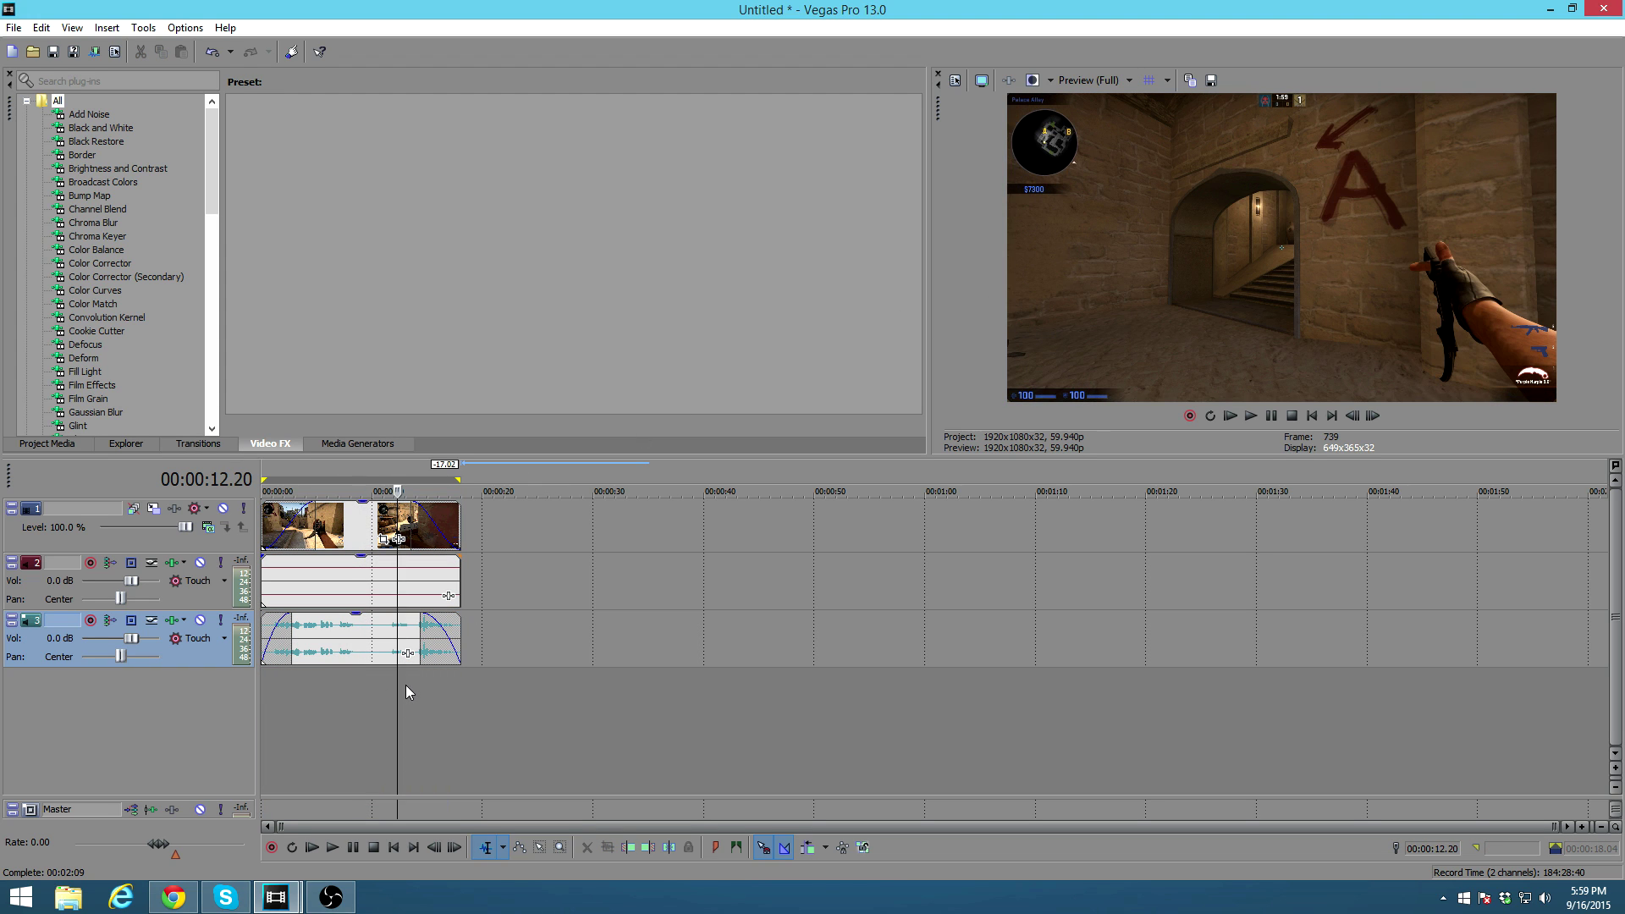
{"action": "left_click", "coordinate": [378, 696]}
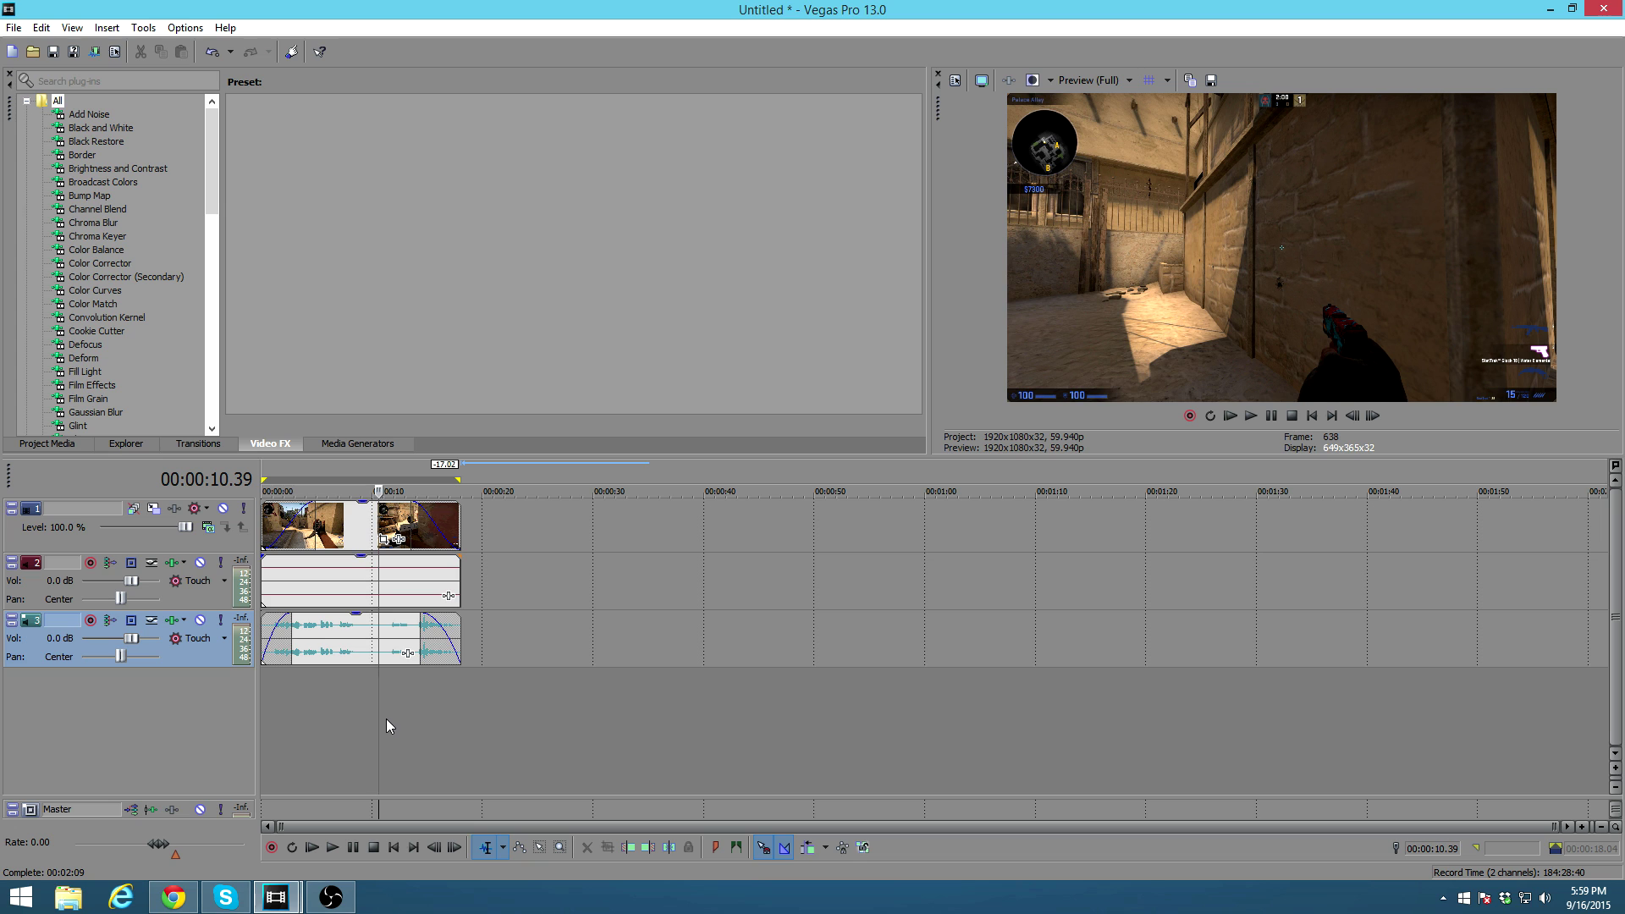
{"action": "left_click", "coordinate": [1616, 7]}
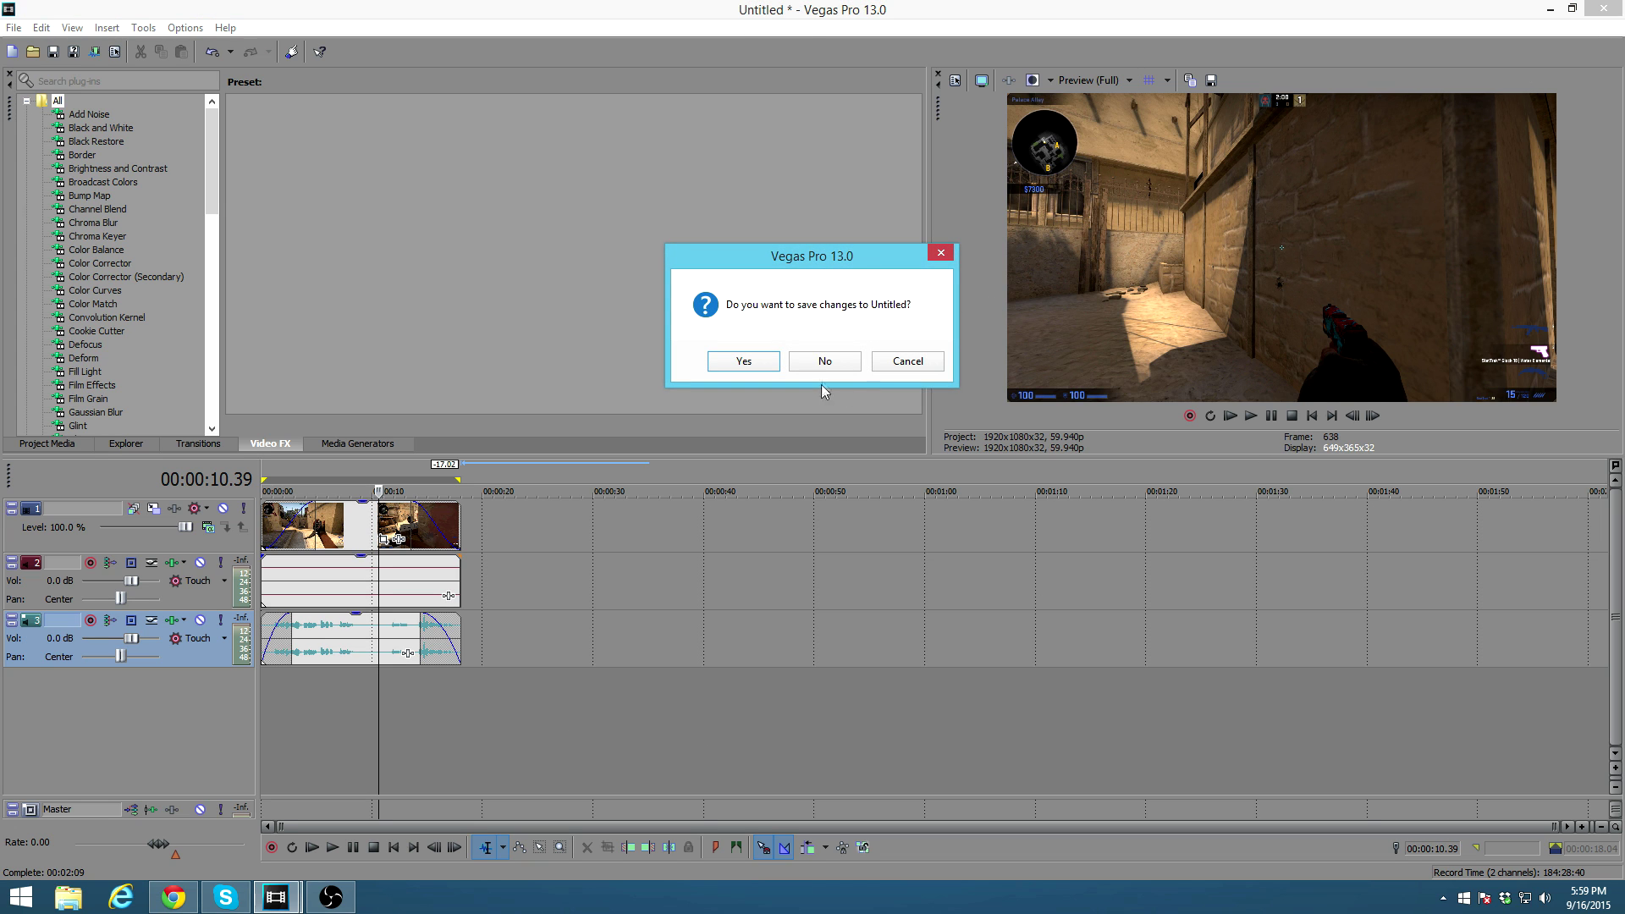
{"action": "left_click", "coordinate": [826, 363]}
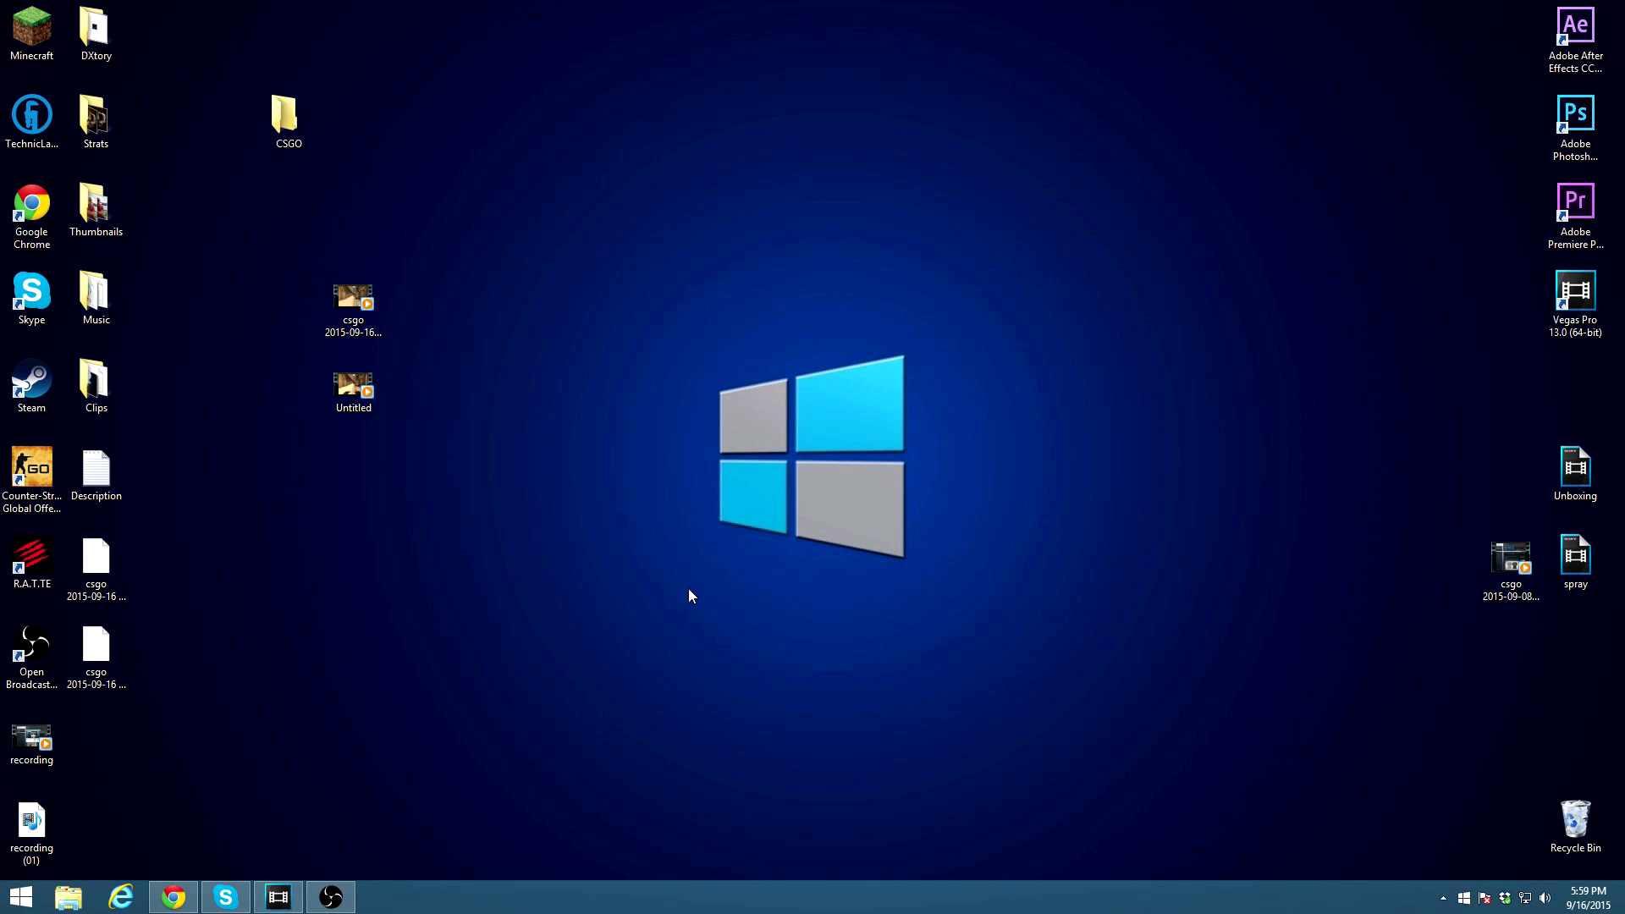
Step: Delete the two csgo files and close the leftover Vegas window without saving
{"action": "left_click_drag", "start_coordinate": [187, 727], "coordinate": [66, 531]}
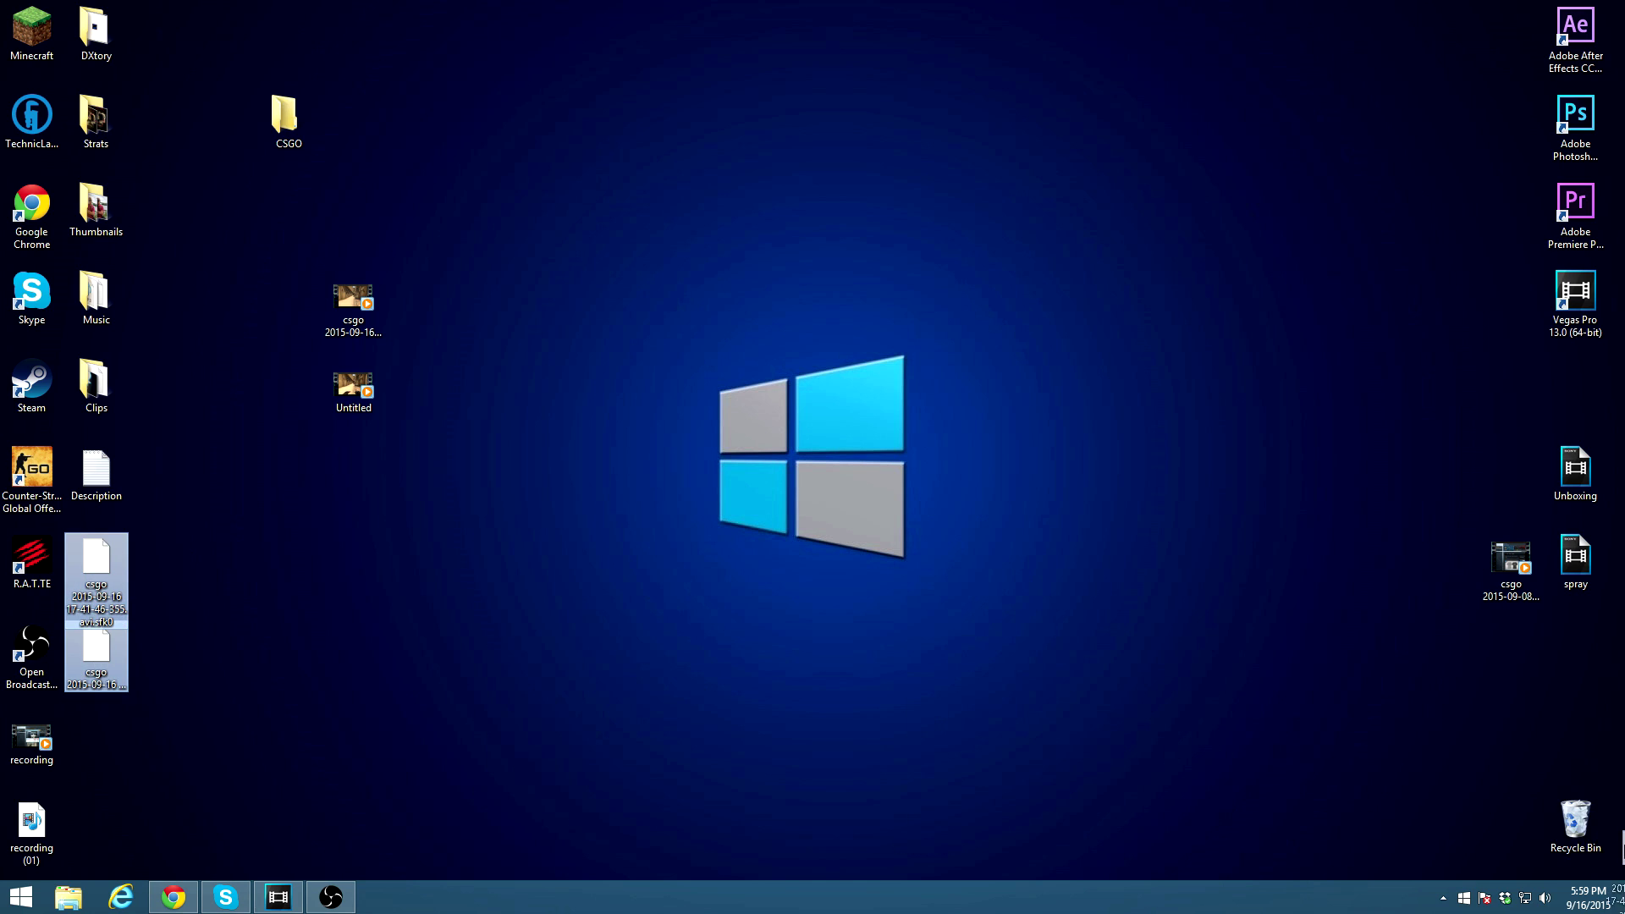
{"action": "left_click", "coordinate": [1033, 758]}
{"action": "right_click", "coordinate": [278, 895]}
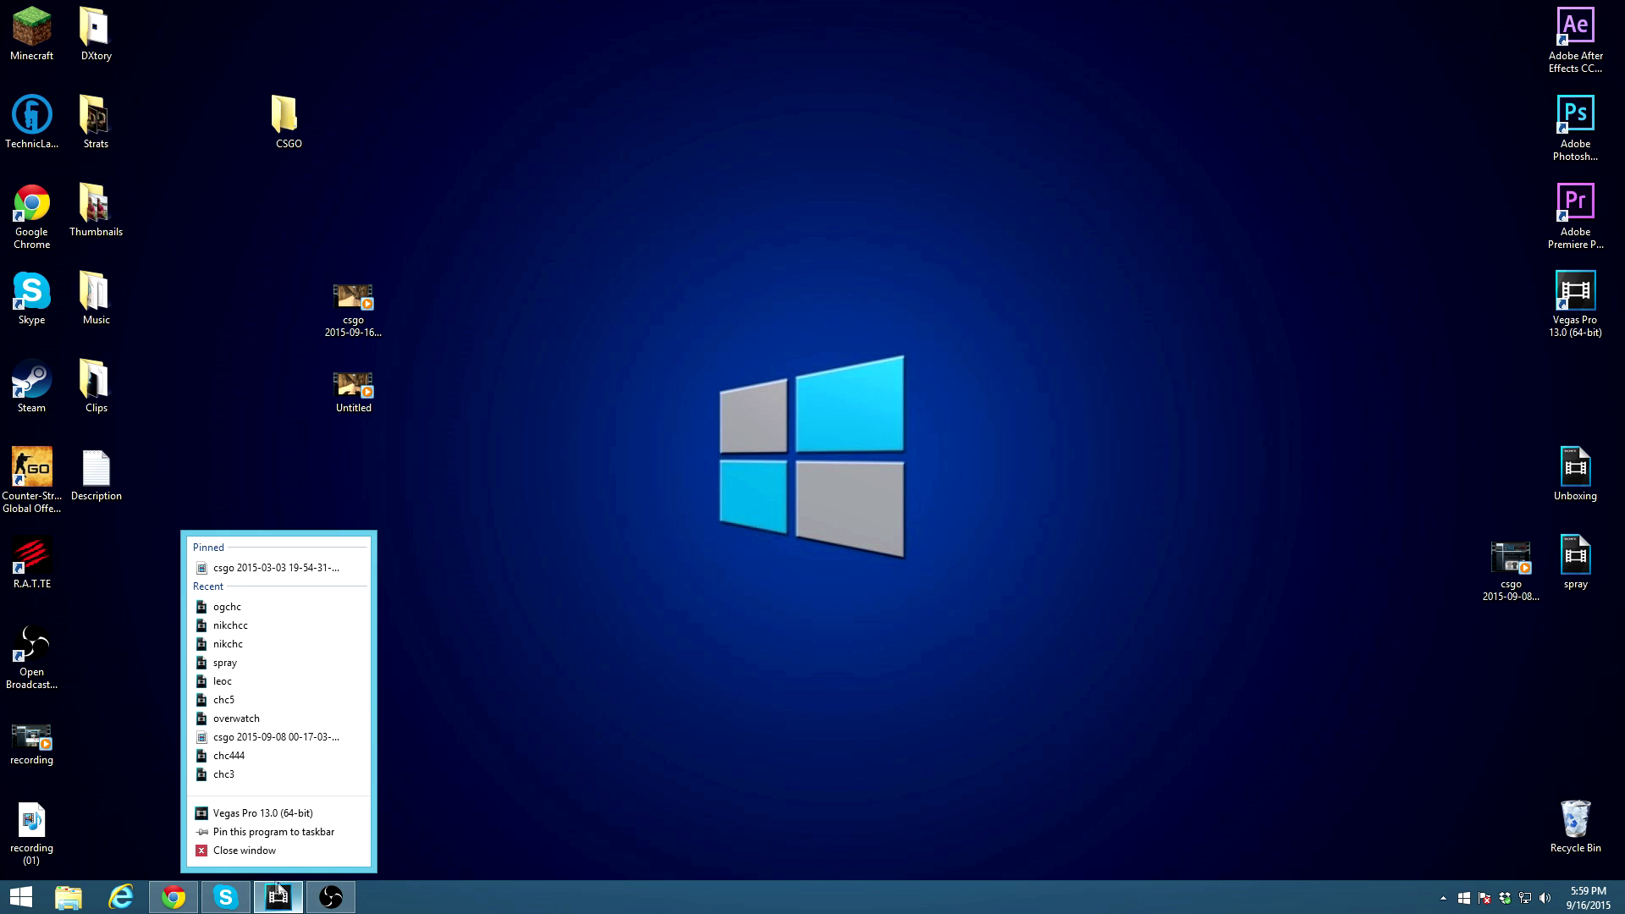
{"action": "left_click", "coordinate": [256, 852]}
{"action": "left_click", "coordinate": [826, 374]}
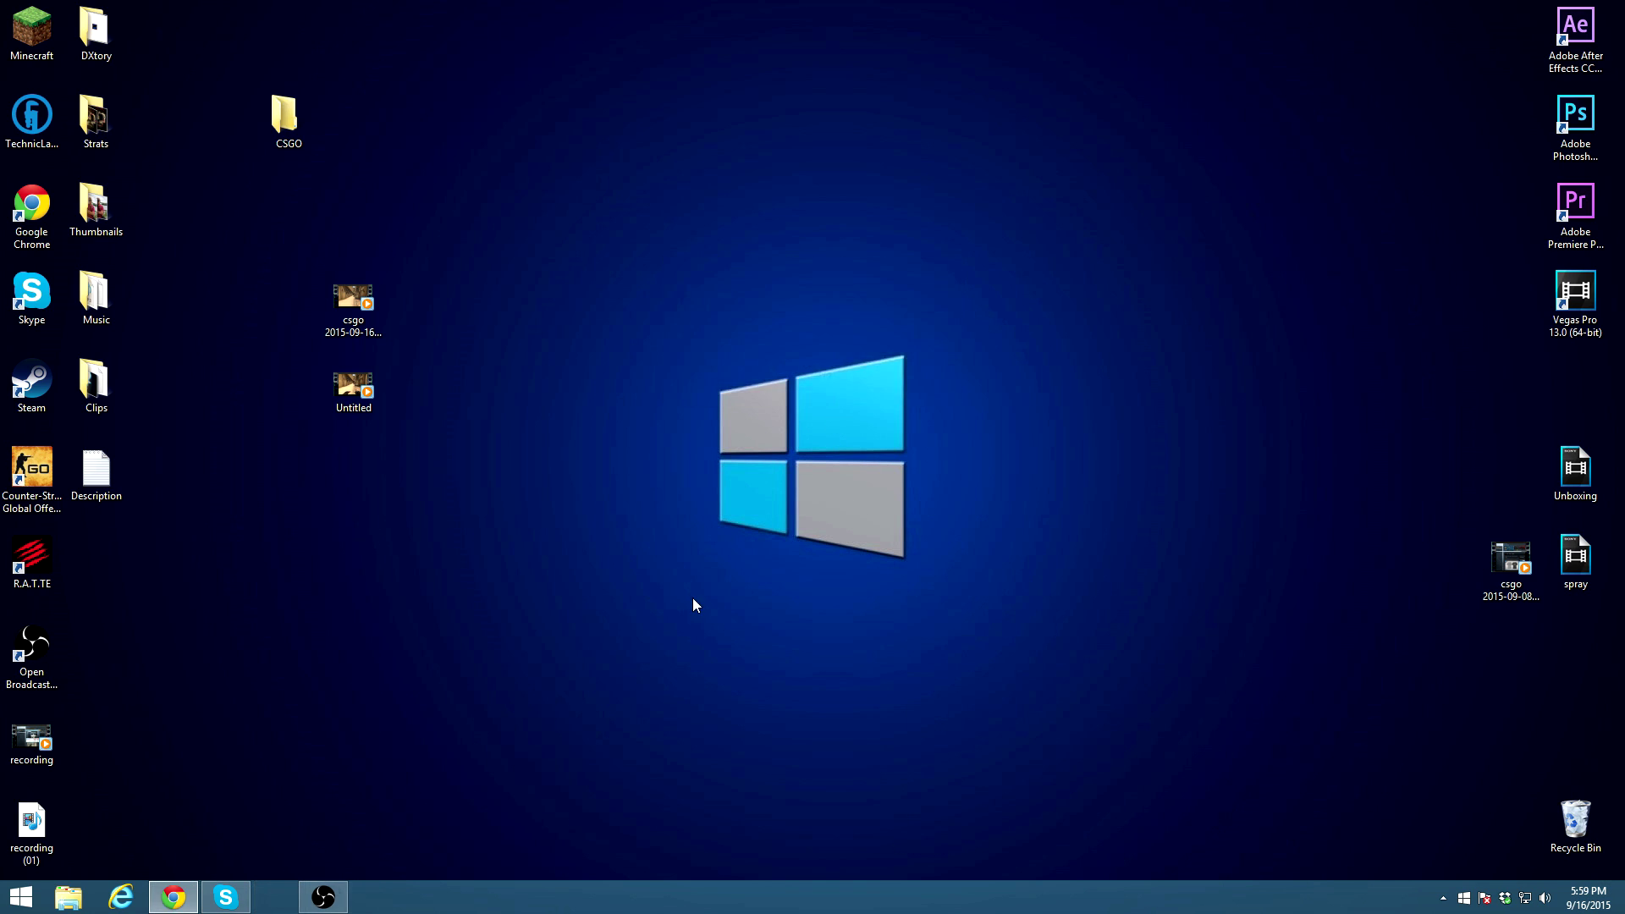